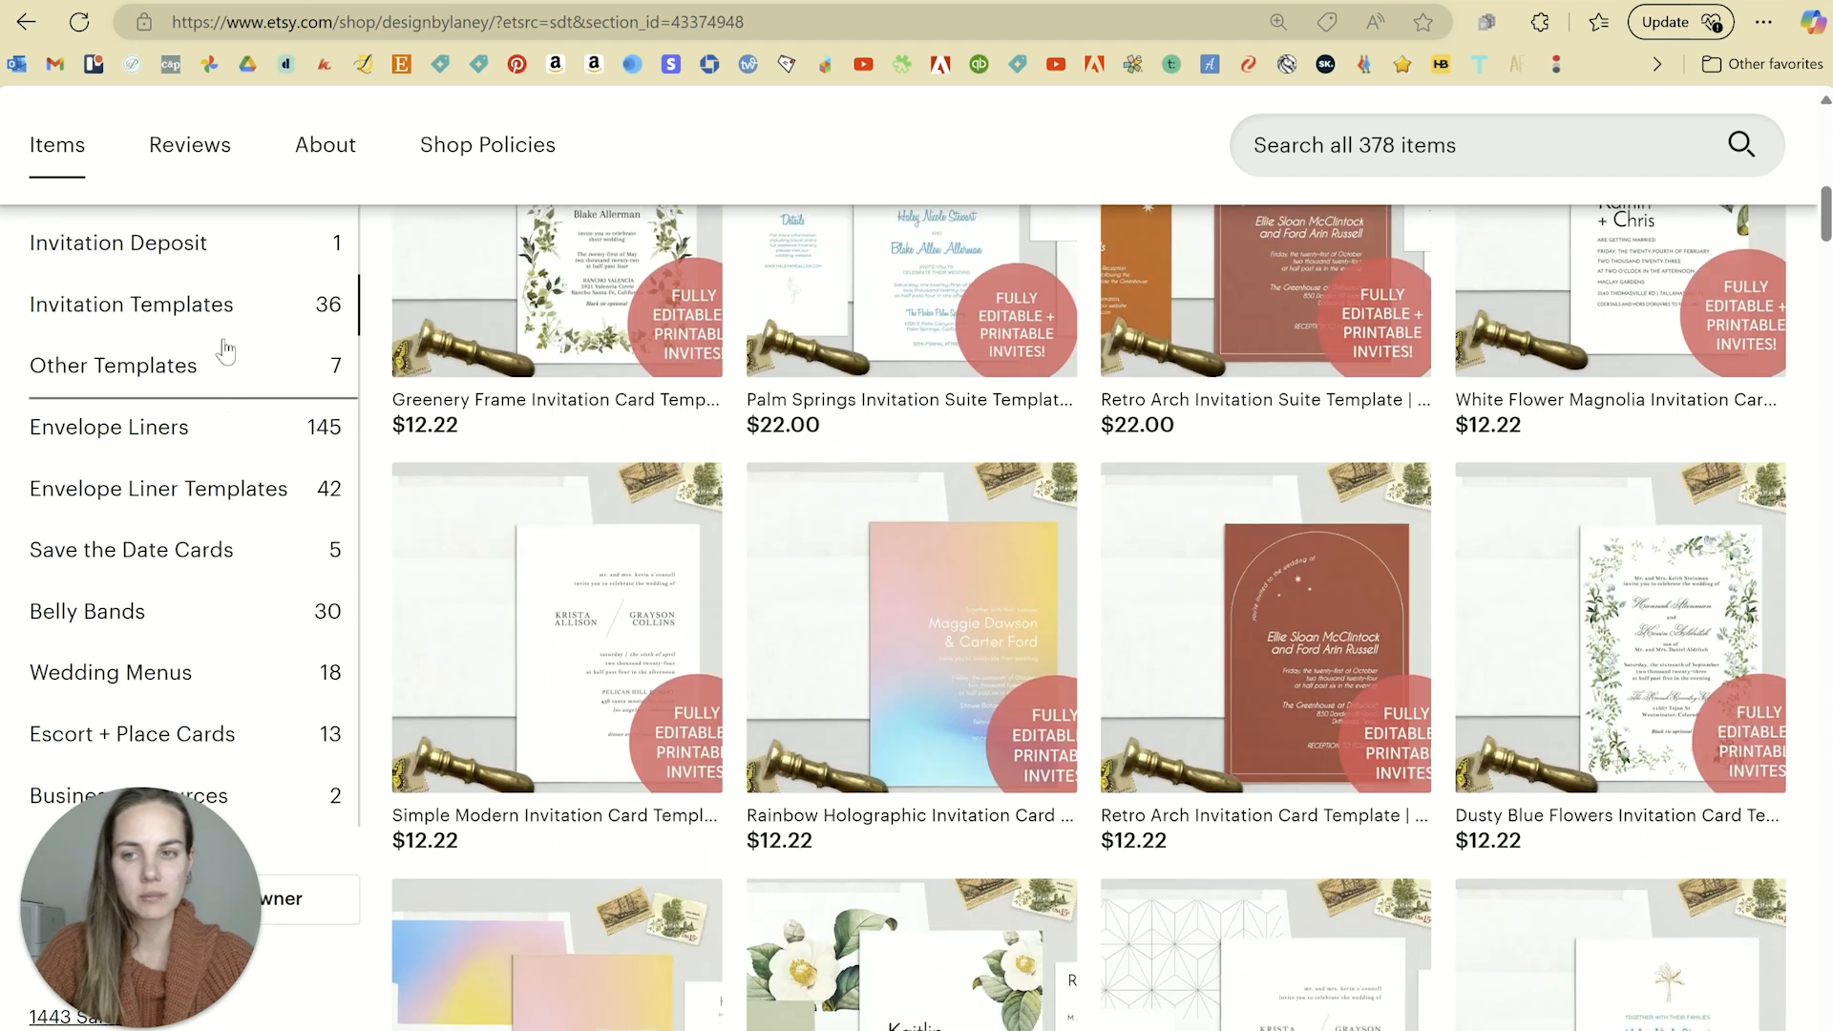
# Step: Open the Palm Springs Invitation Suite listing in Etsy and scroll to its description
pyautogui.scroll(-4, 1550, 510)
pyautogui.scroll(-10, 1550, 510)
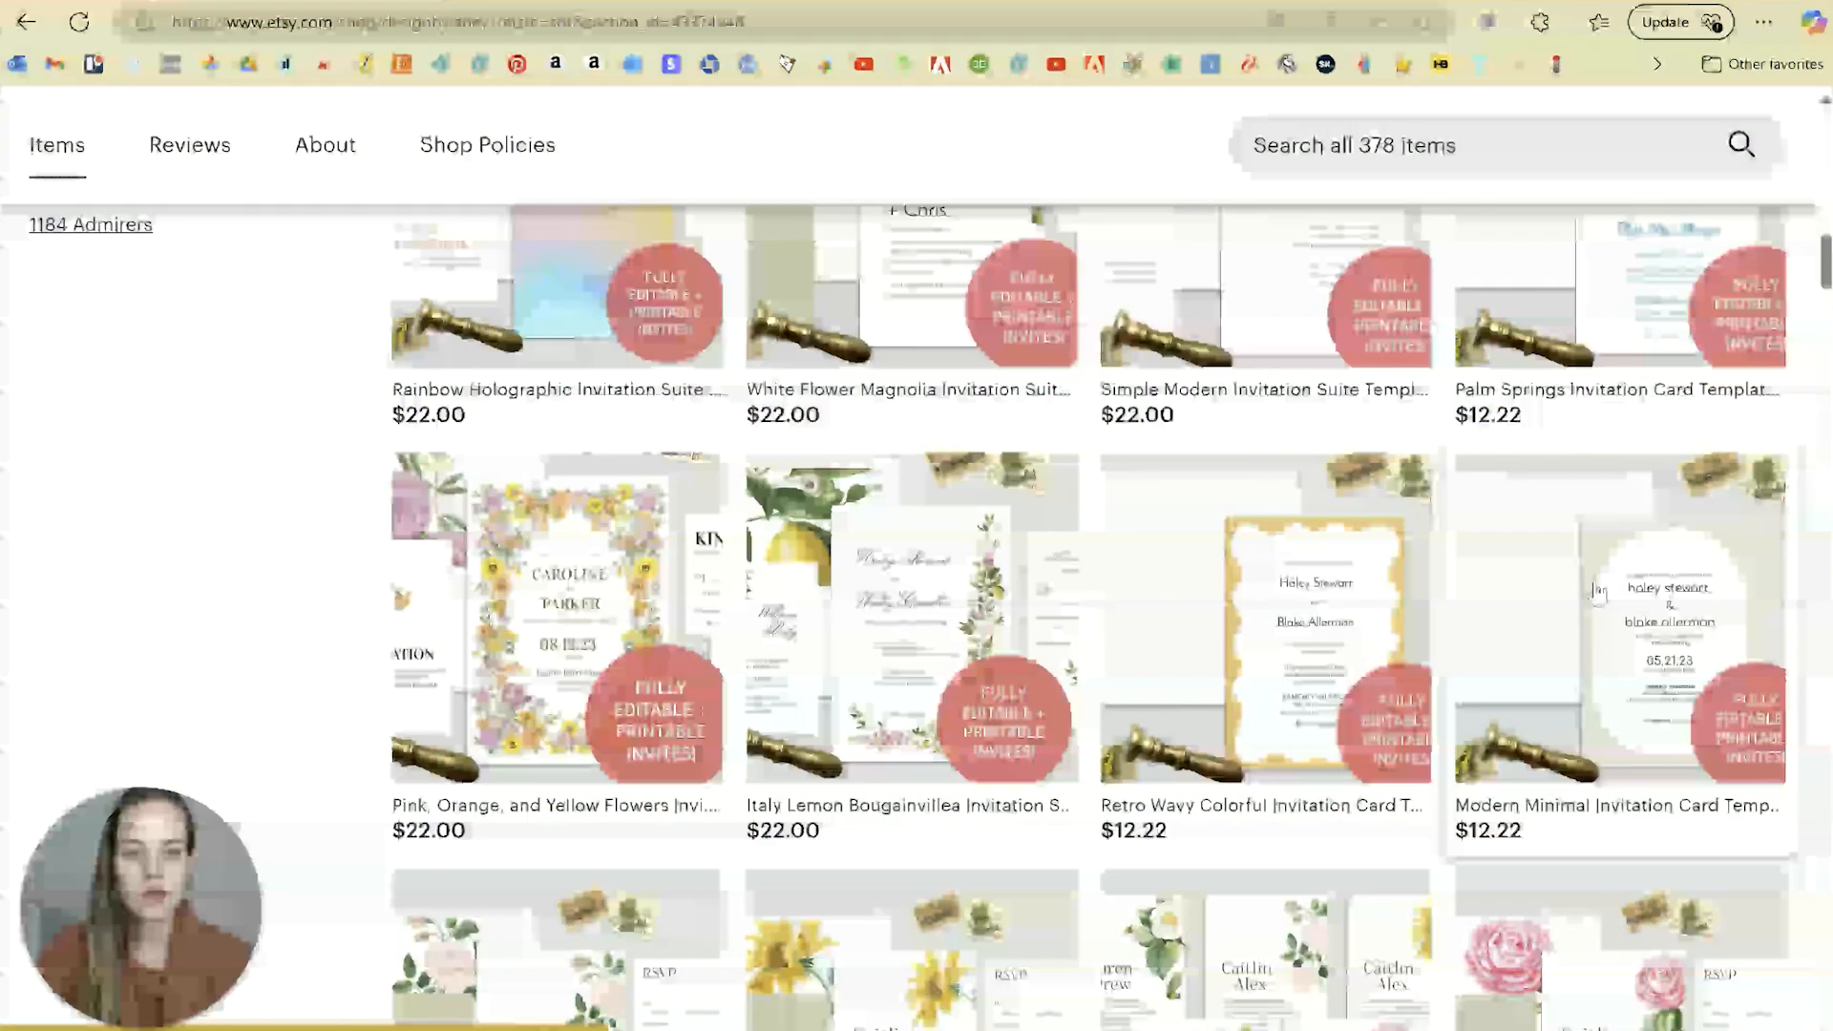
pyautogui.scroll(6, 1597, 592)
pyautogui.scroll(10, 1597, 592)
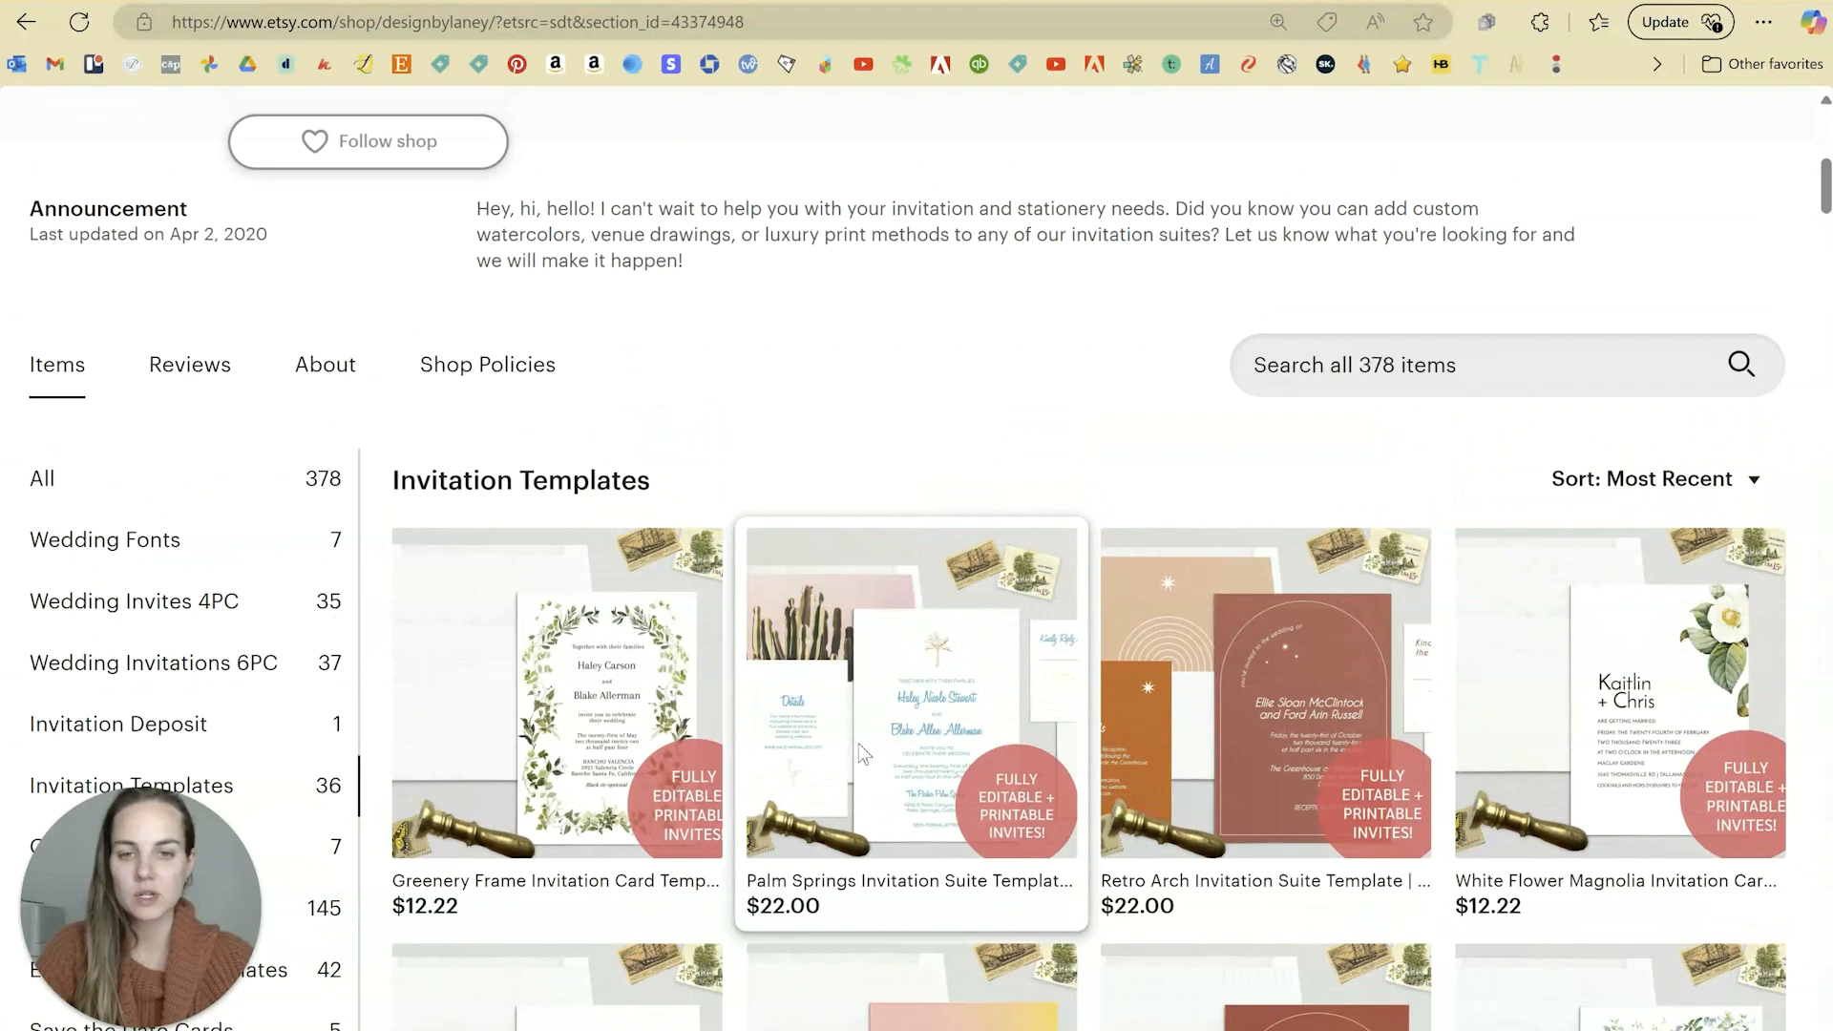
pyautogui.click(925, 735)
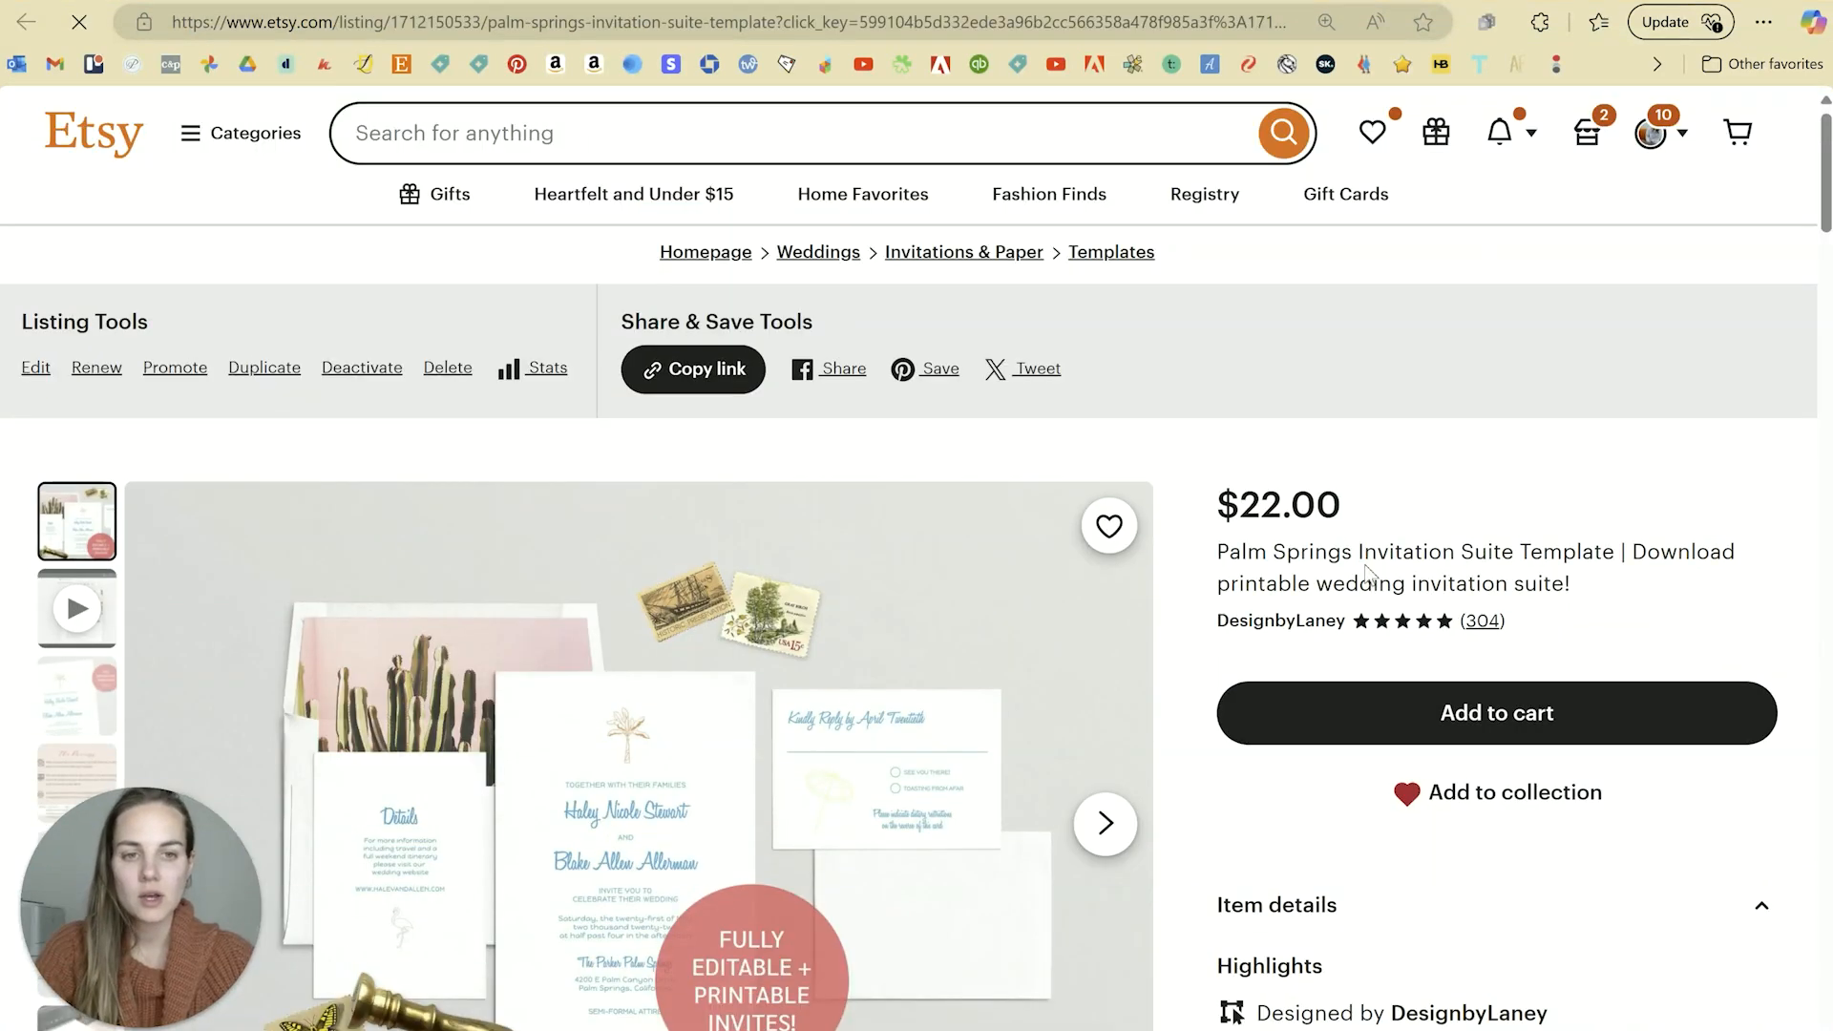
pyautogui.scroll(-9, 1365, 565)
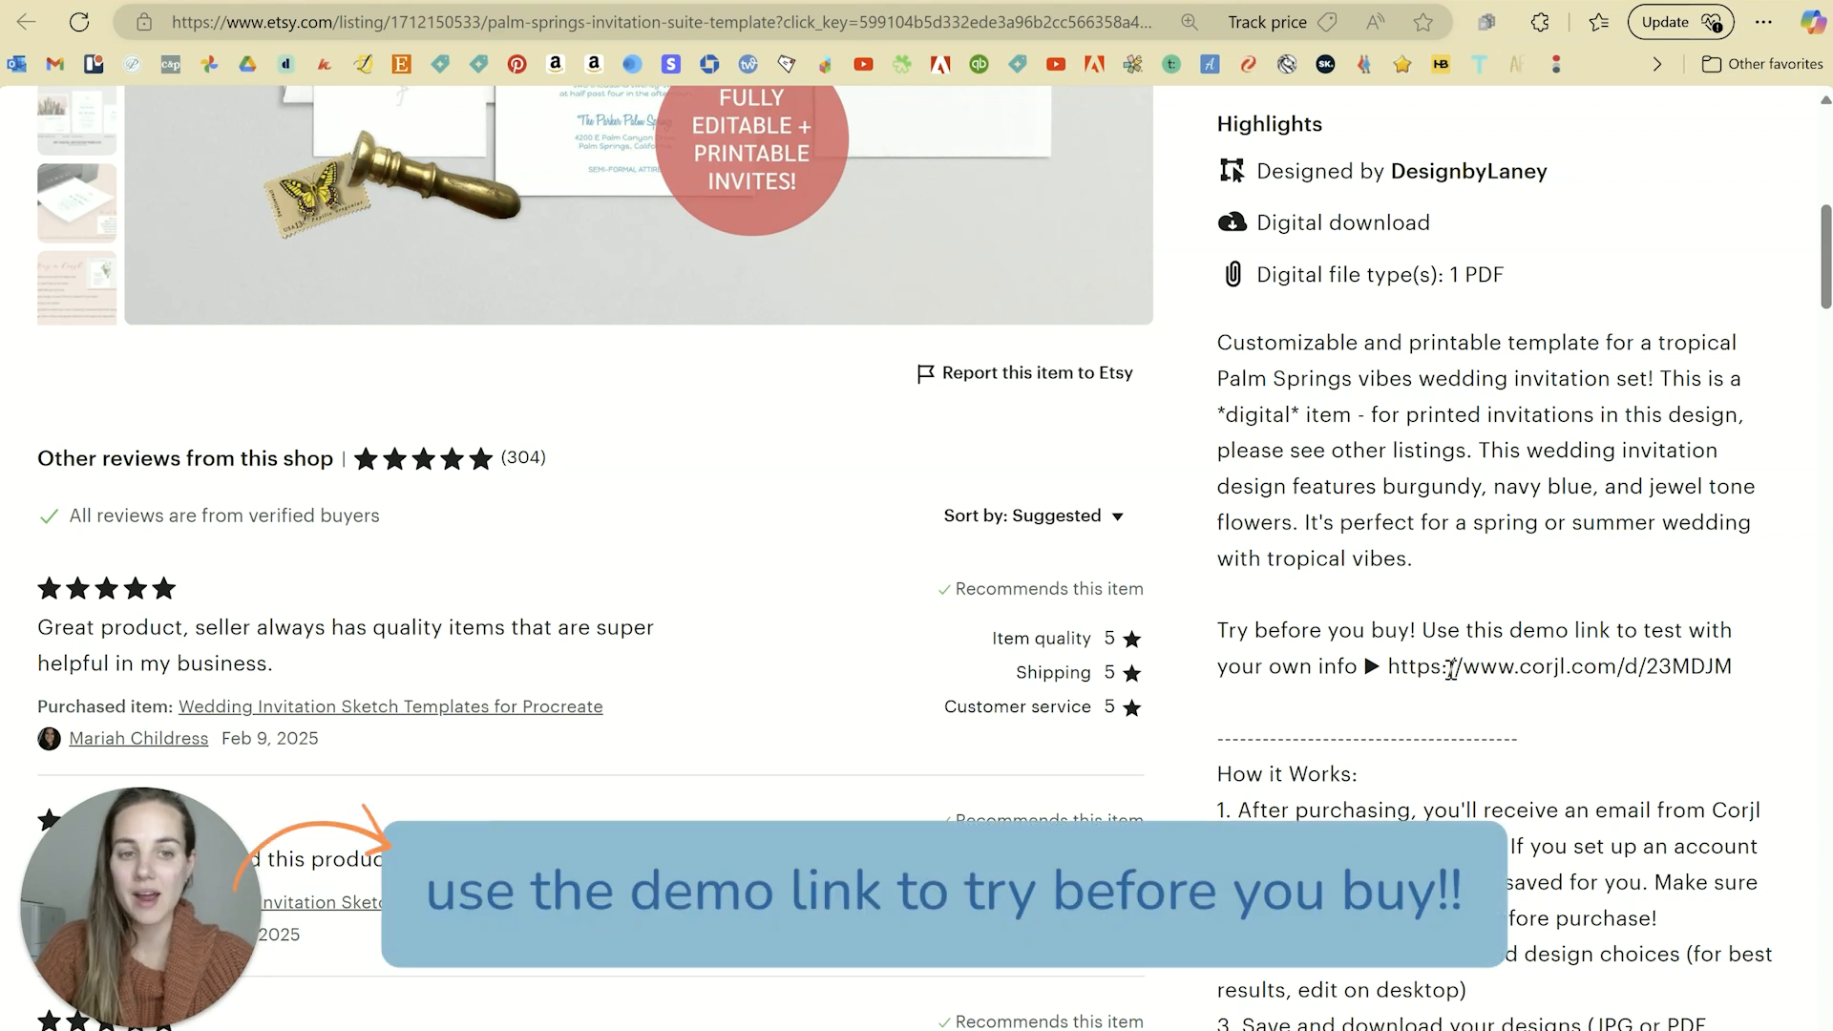
# Step: Copy the Corjl demo link from the description and load it in a new tab
pyautogui.moveTo(1390, 666); pyautogui.dragTo(1731, 668)
pyautogui.hotkey('ctrl', 'c')
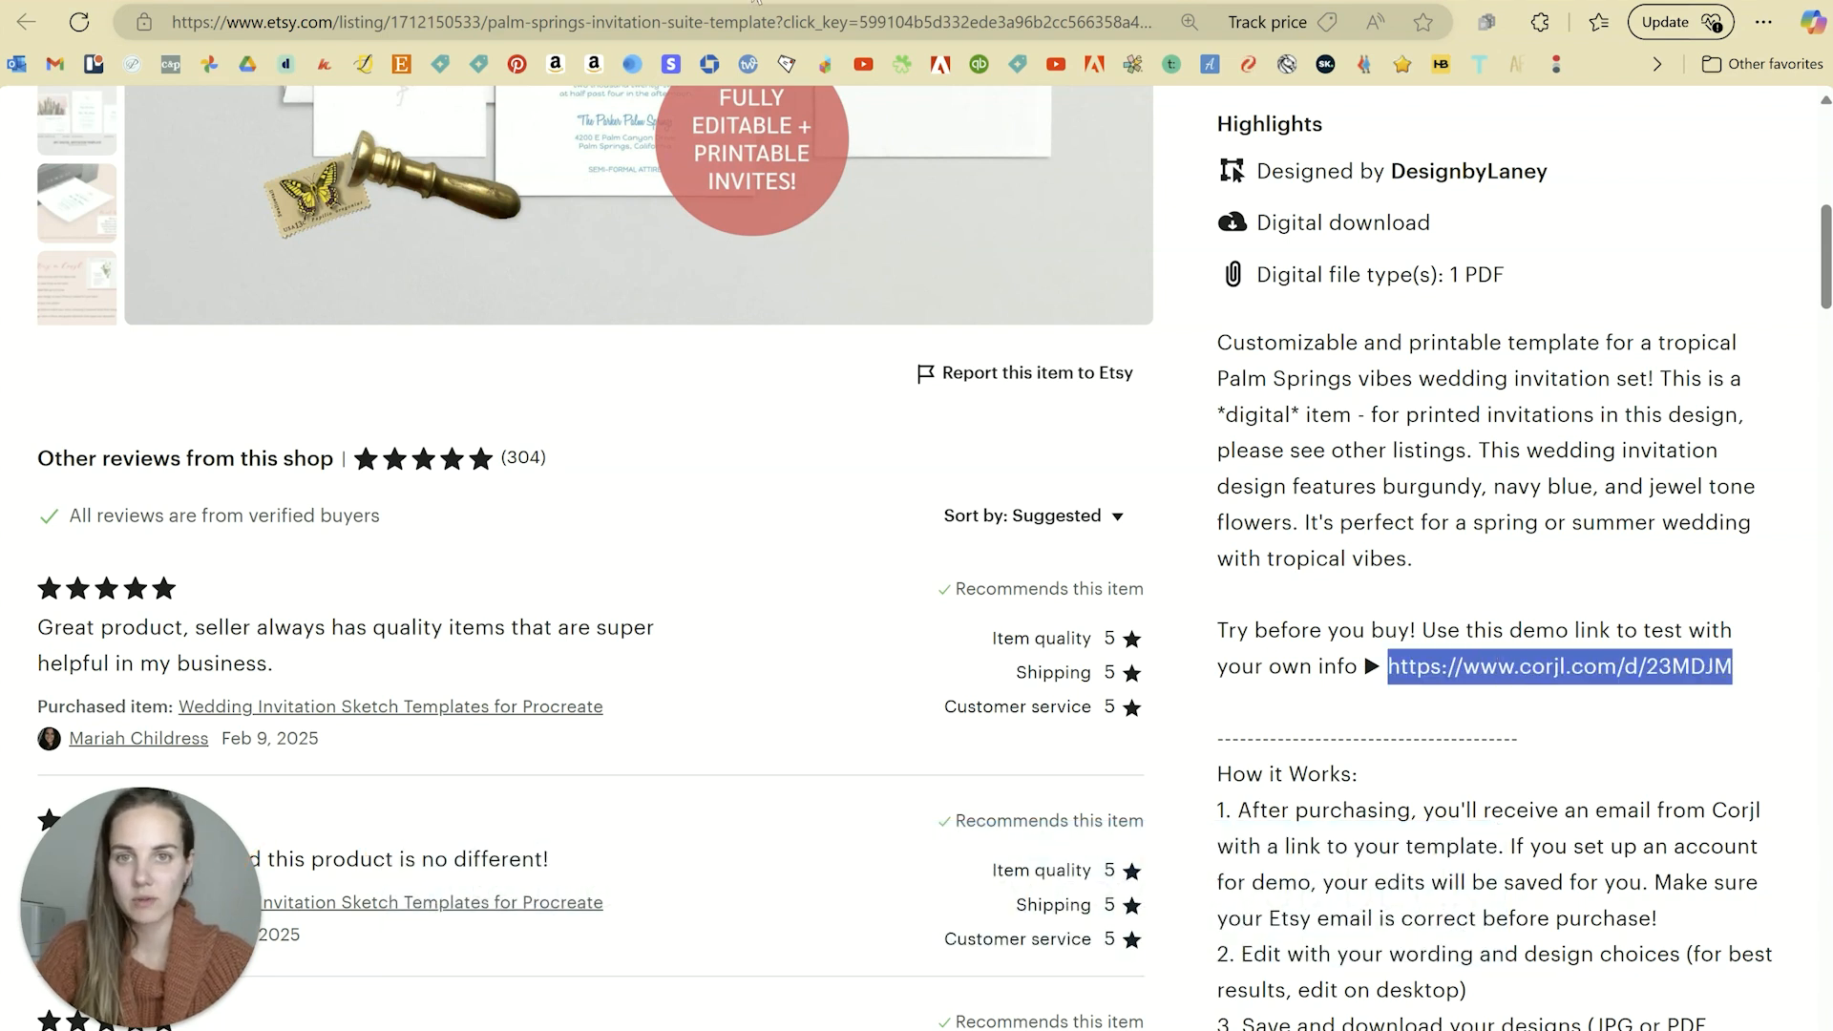
pyautogui.hotkey('ctrl', 't')
pyautogui.hotkey('ctrl', 'v')
pyautogui.press('Return')
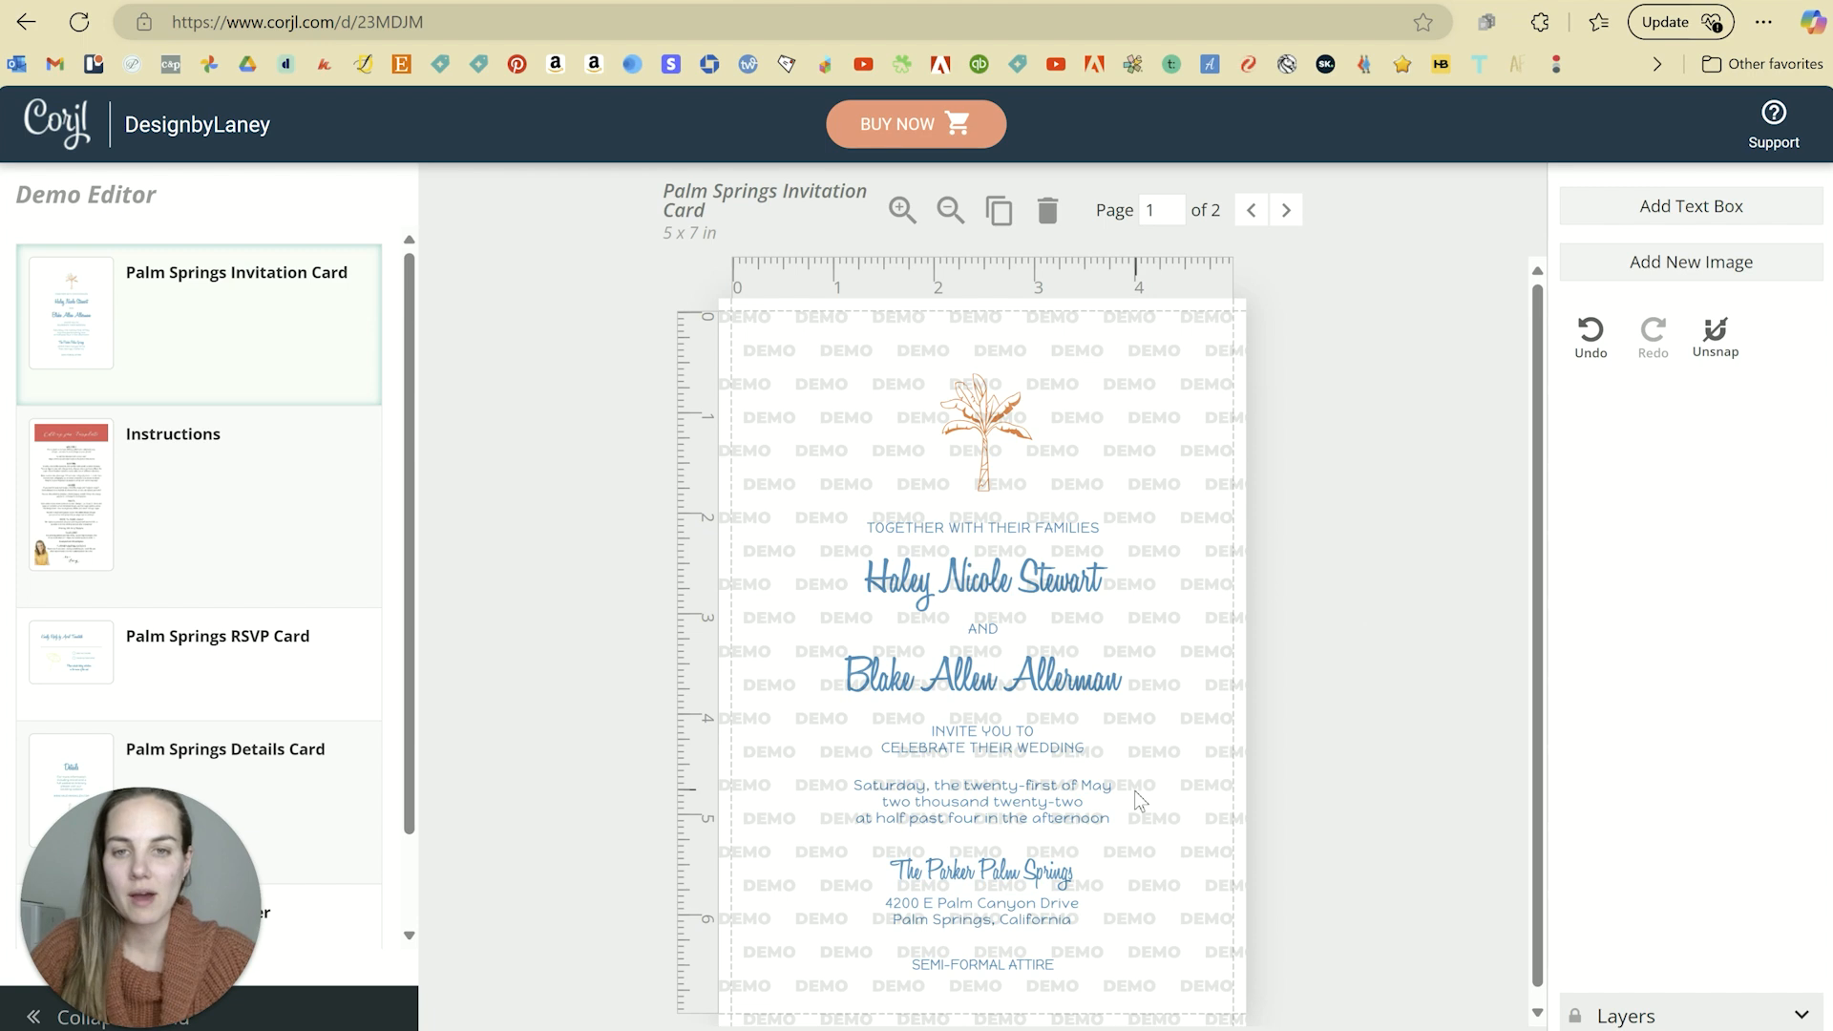
# Step: Preview the Instructions, RSVP Card, Details Card and Liner designs, ending on the Invitation Card
pyautogui.click(134, 476)
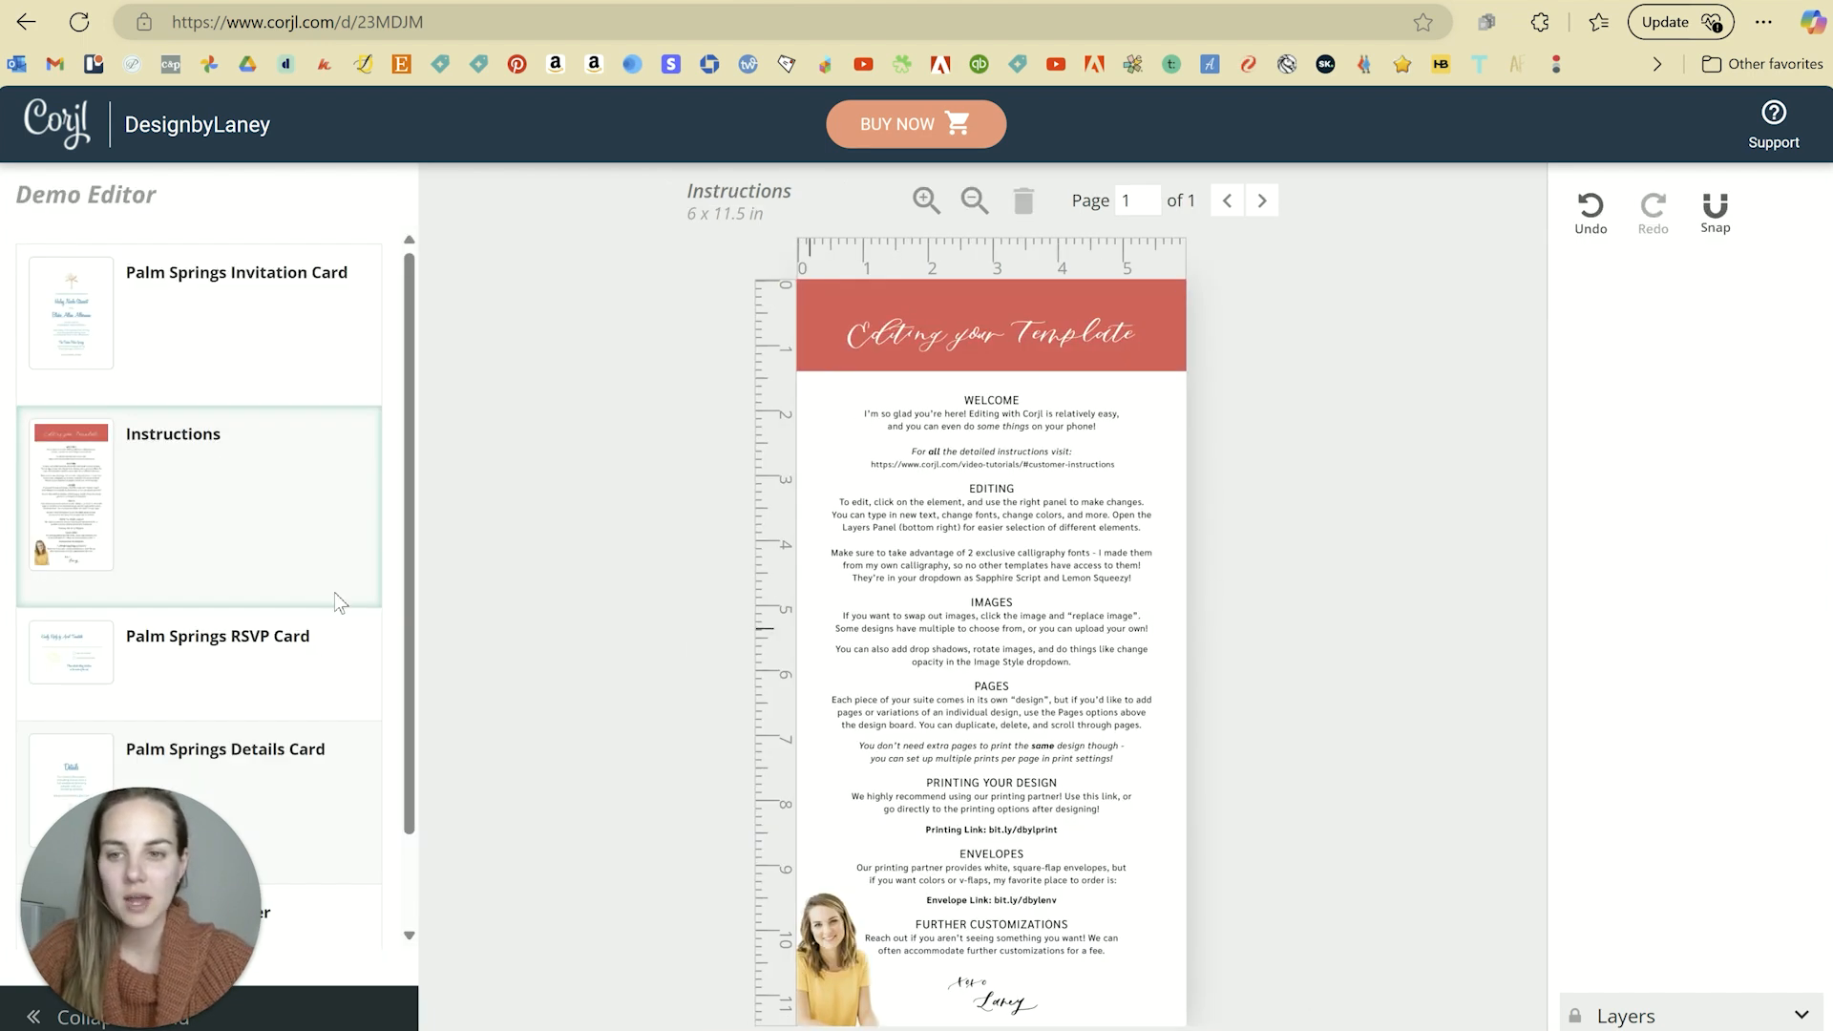
pyautogui.scroll(-1, 339, 573)
pyautogui.click(229, 562)
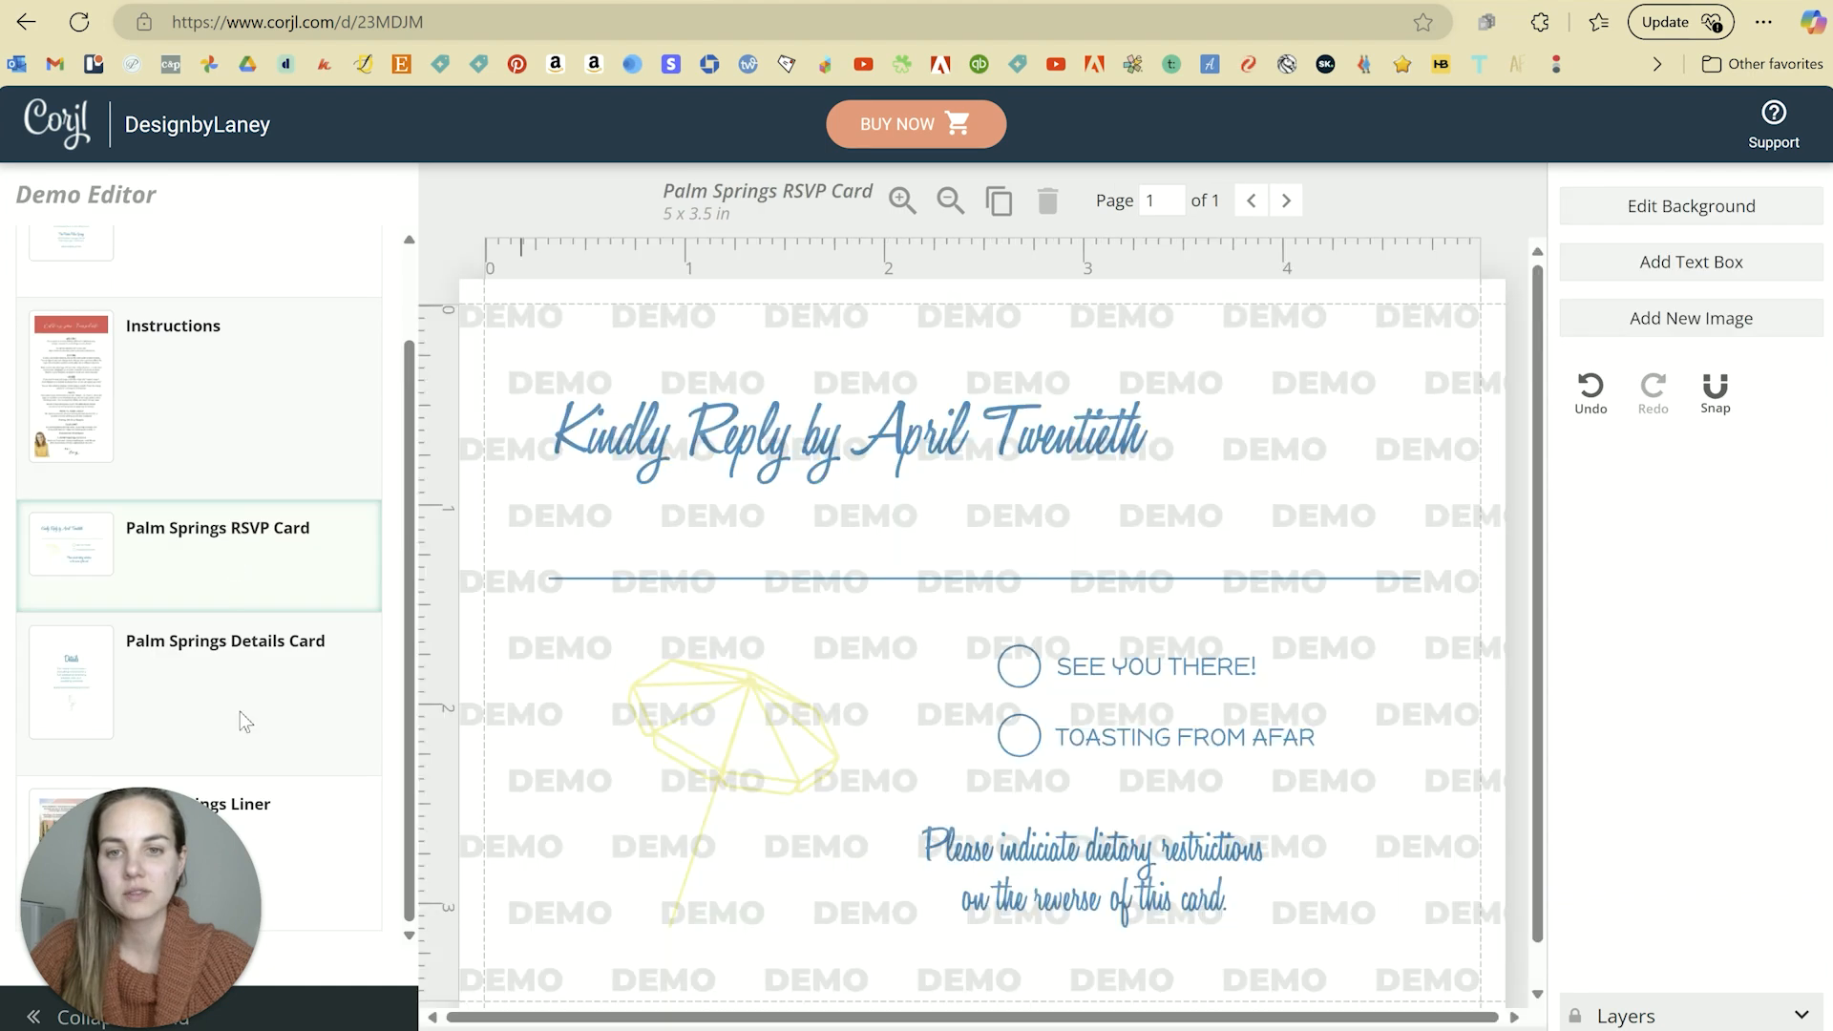
pyautogui.click(239, 712)
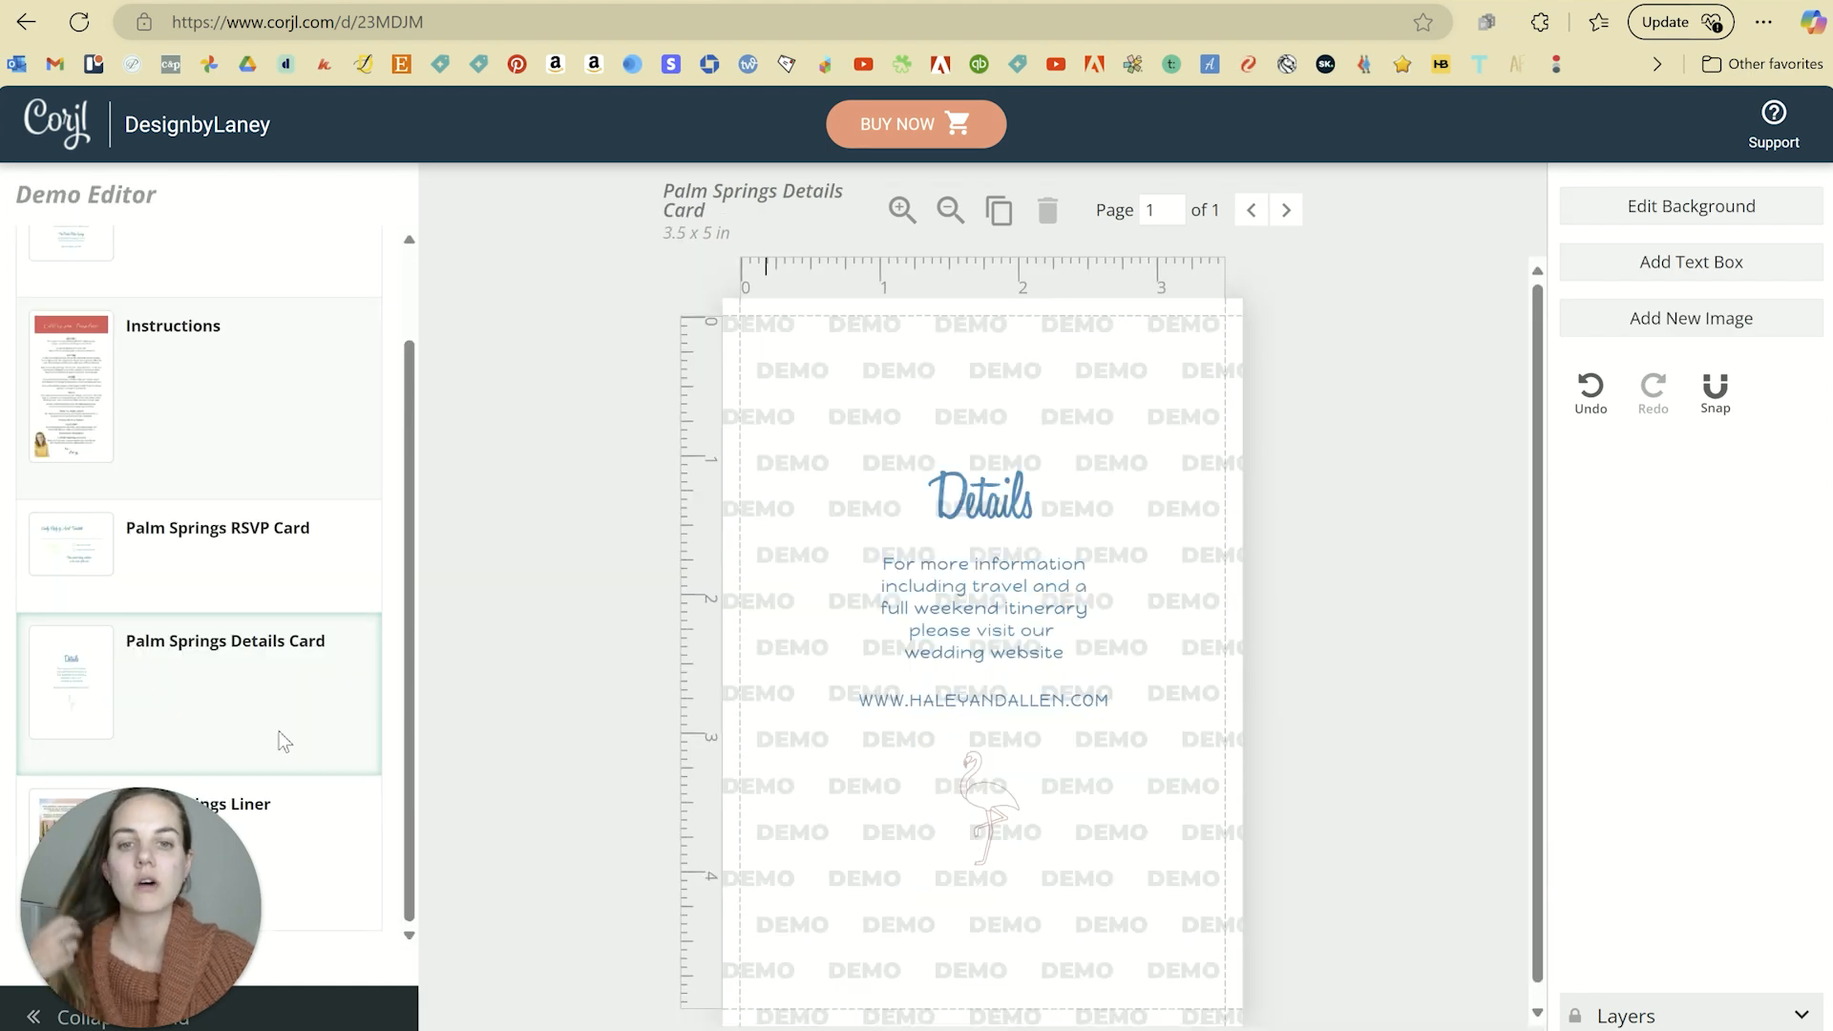
pyautogui.click(326, 846)
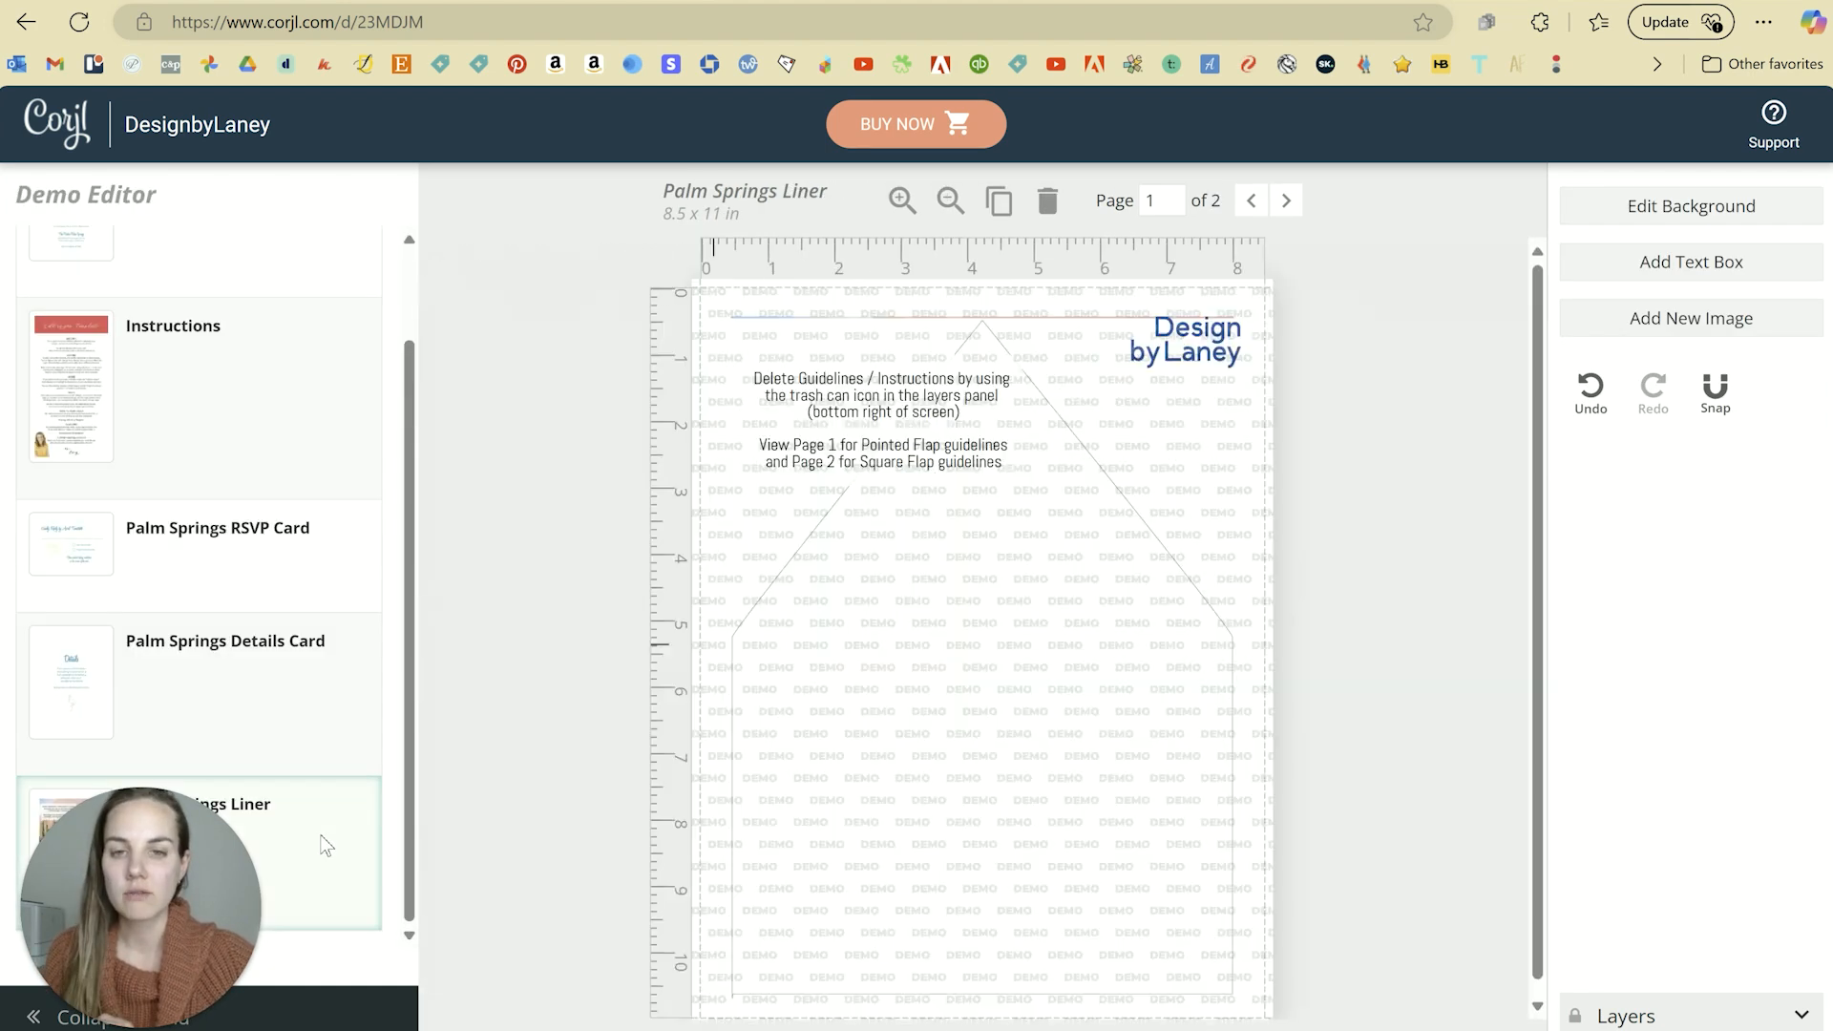
pyautogui.scroll(2, 307, 377)
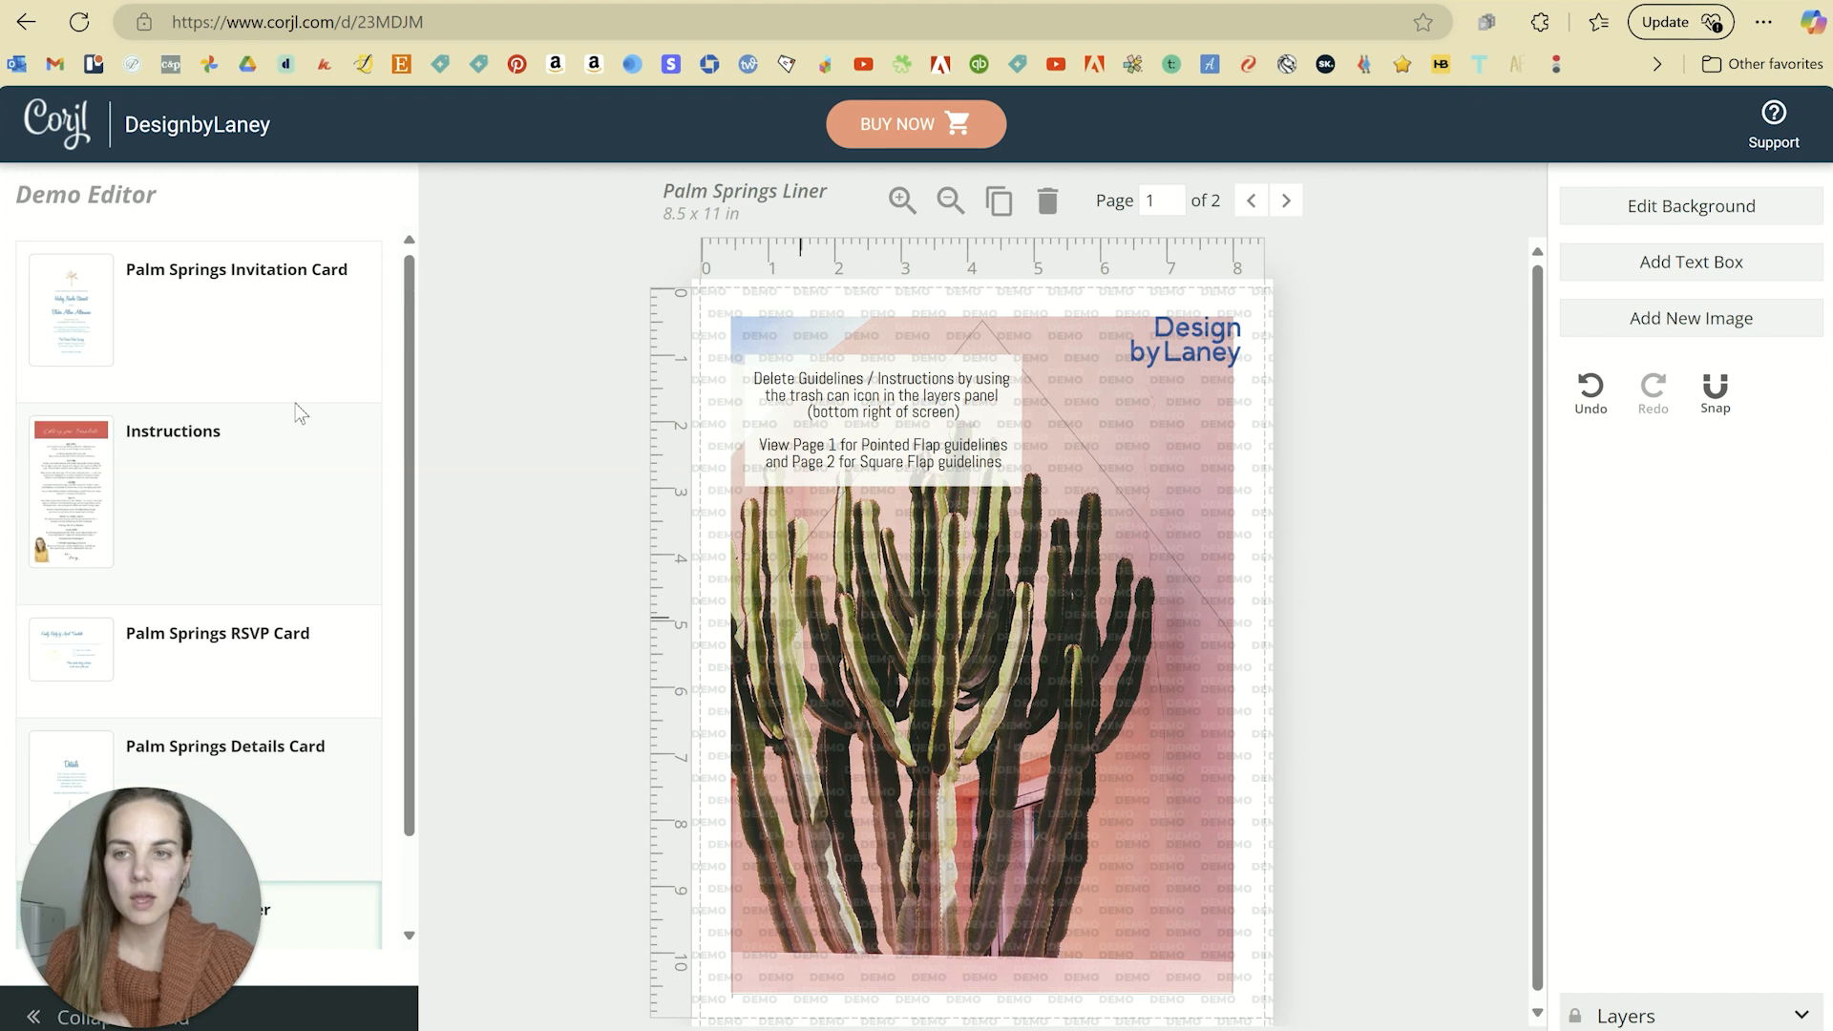
pyautogui.click(248, 345)
# Step: Switch back to the Etsy shop's Invitation Templates page and scroll down it
pyautogui.click(515, 3)
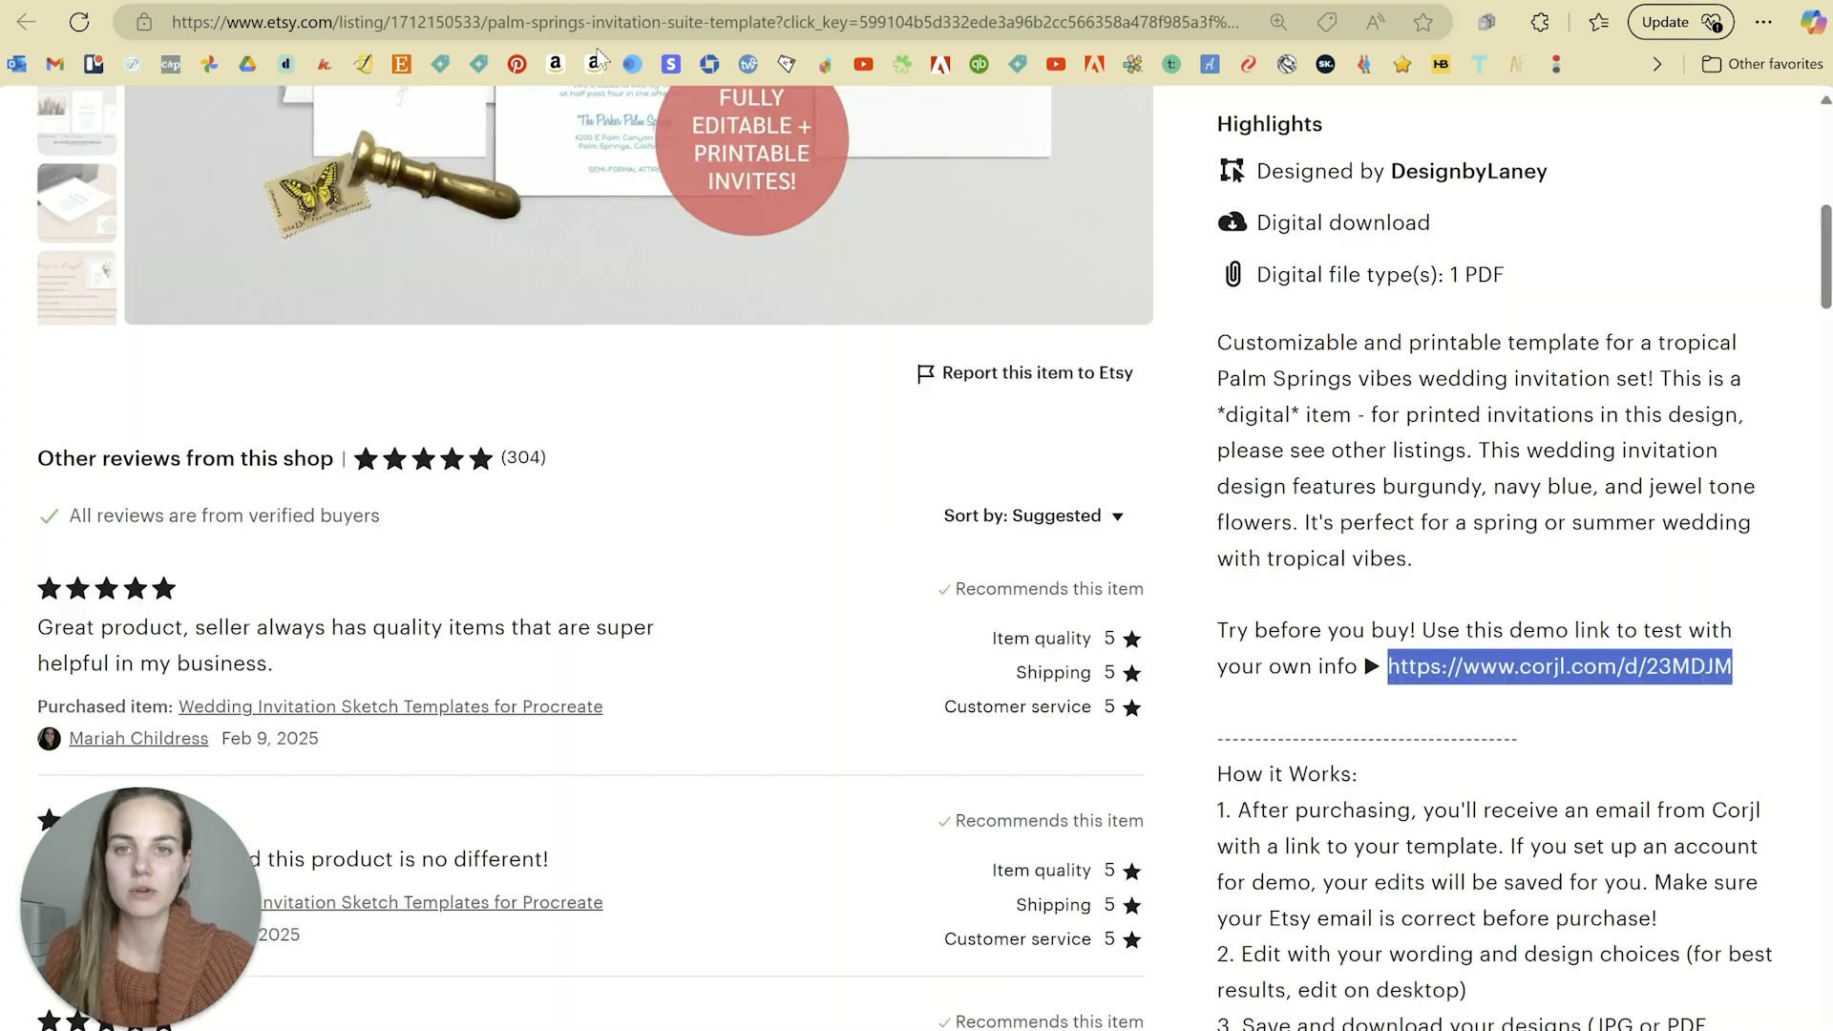
pyautogui.click(401, 3)
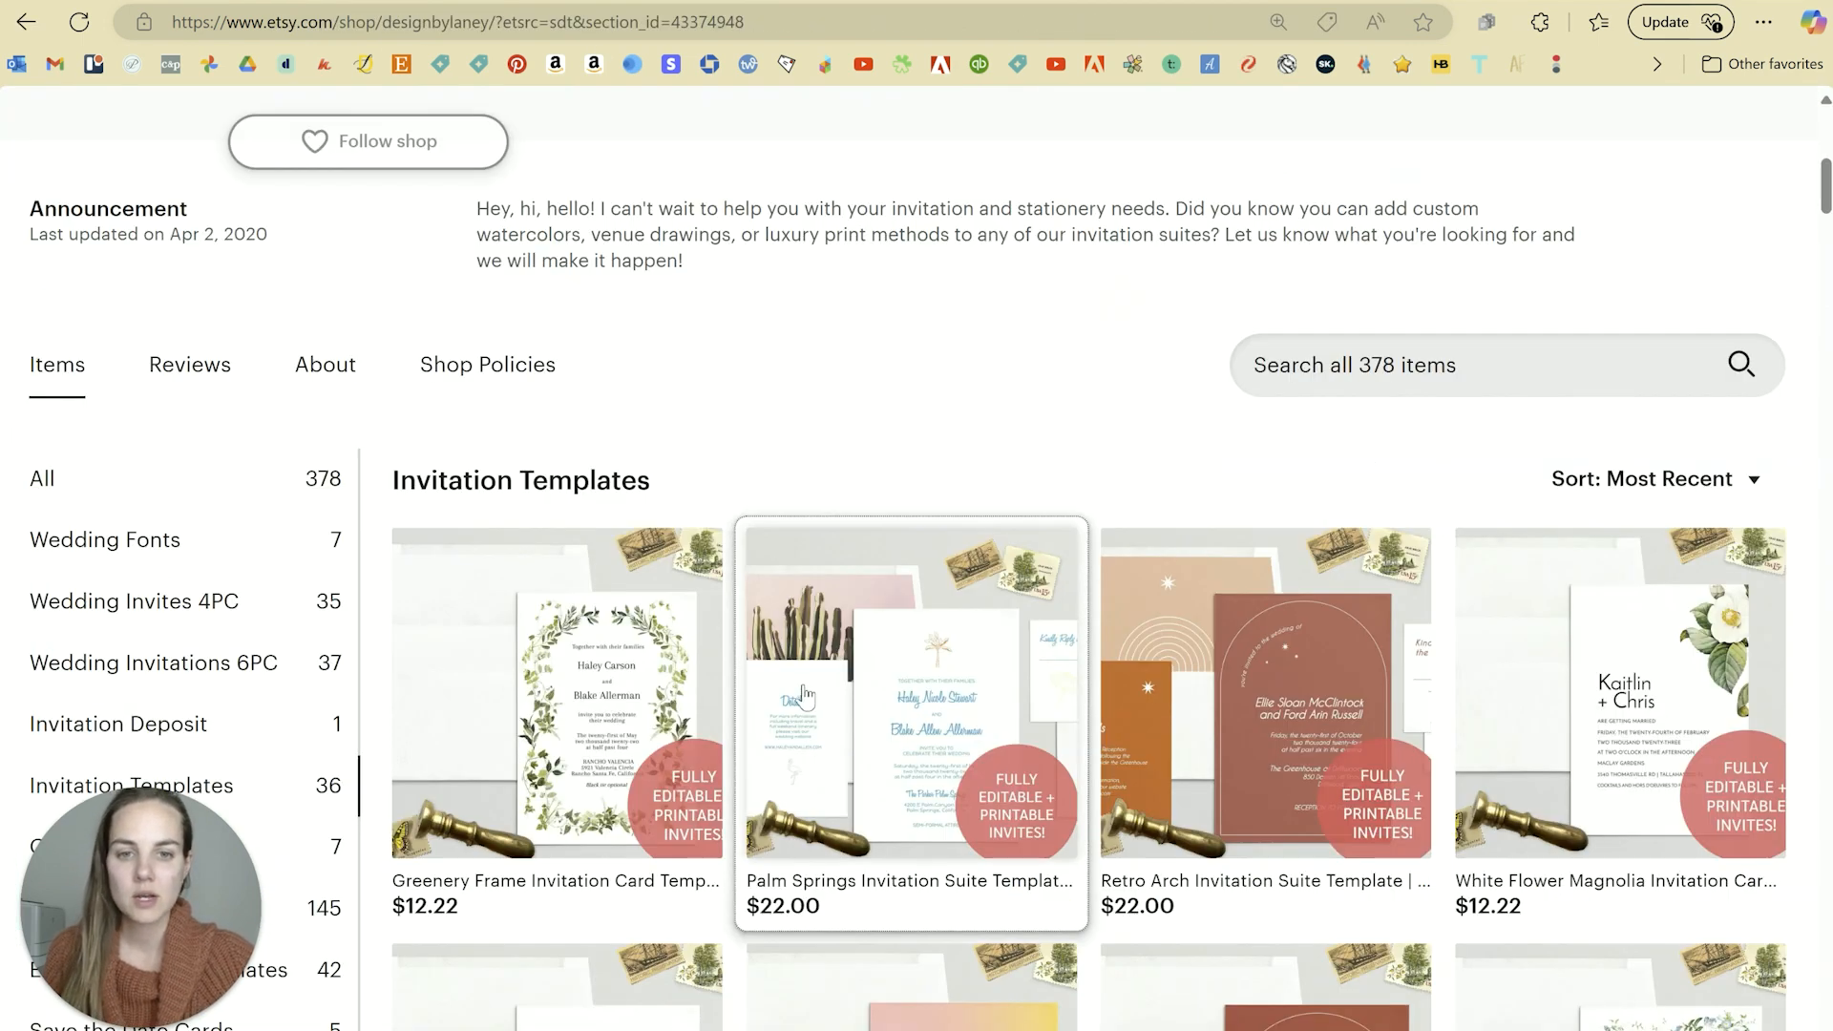
pyautogui.scroll(-1, 908, 650)
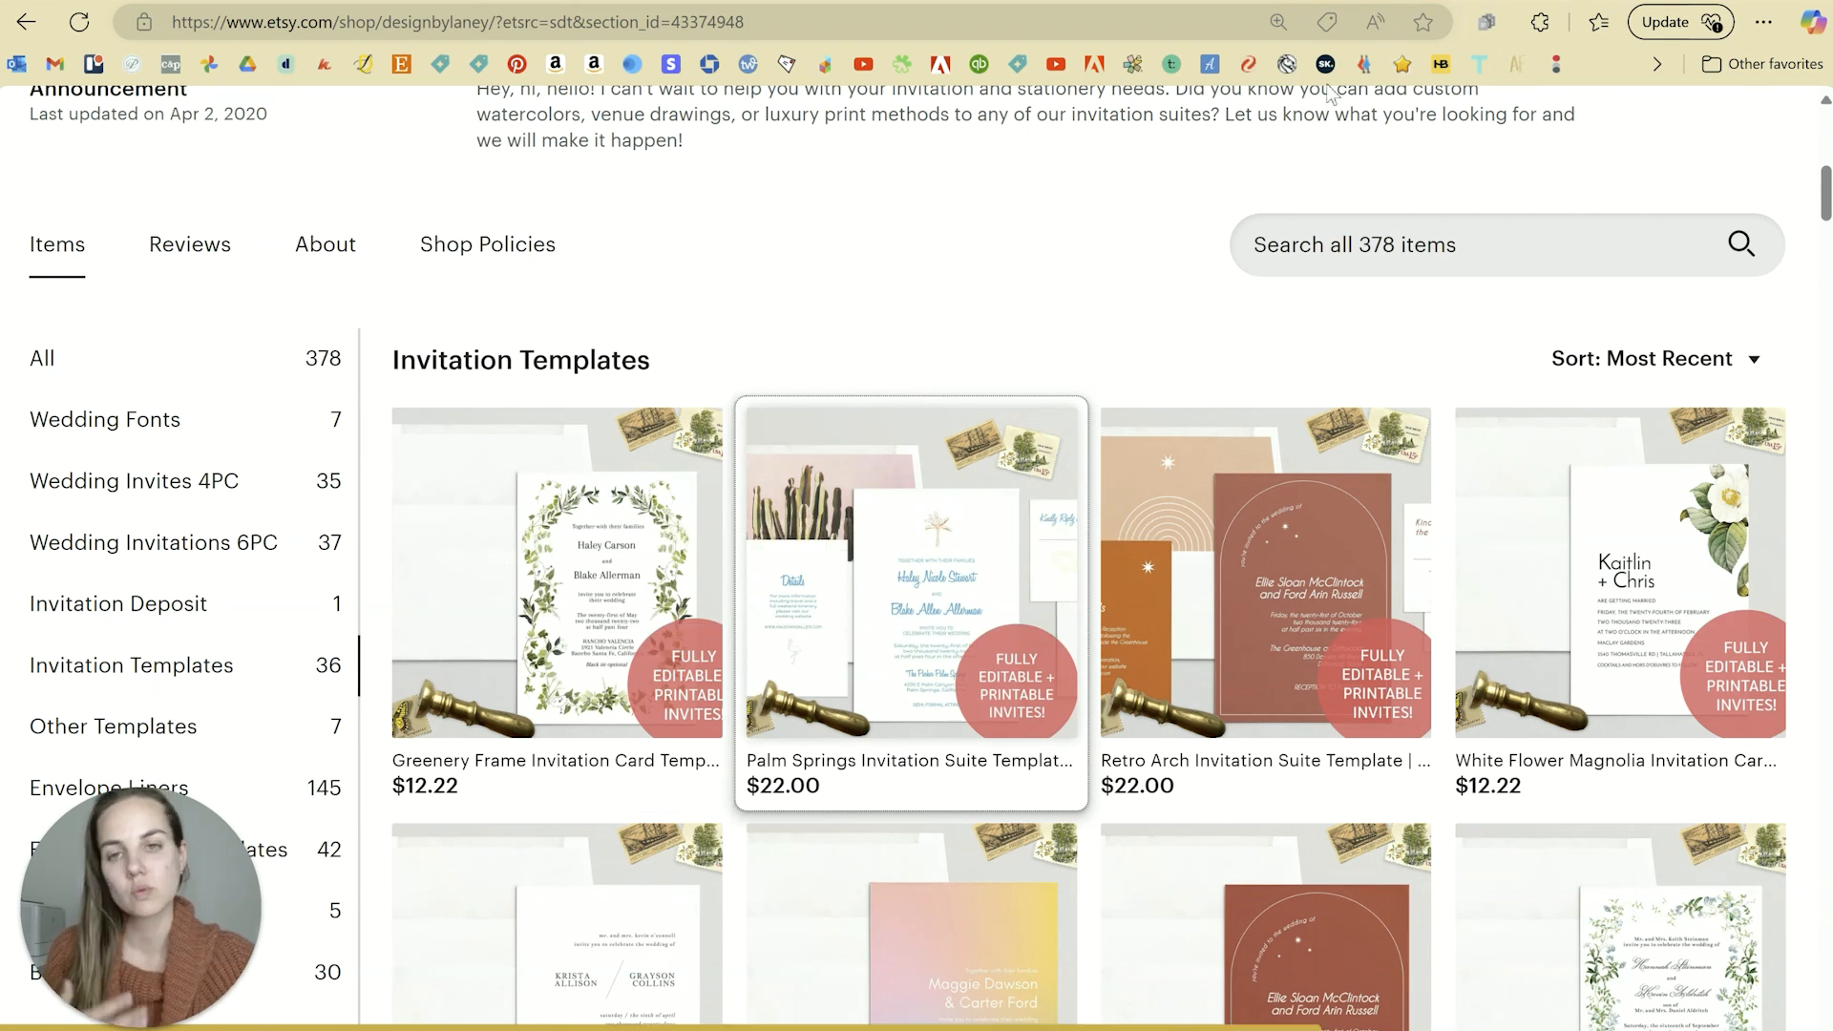
pyautogui.scroll(-2, 1266, 316)
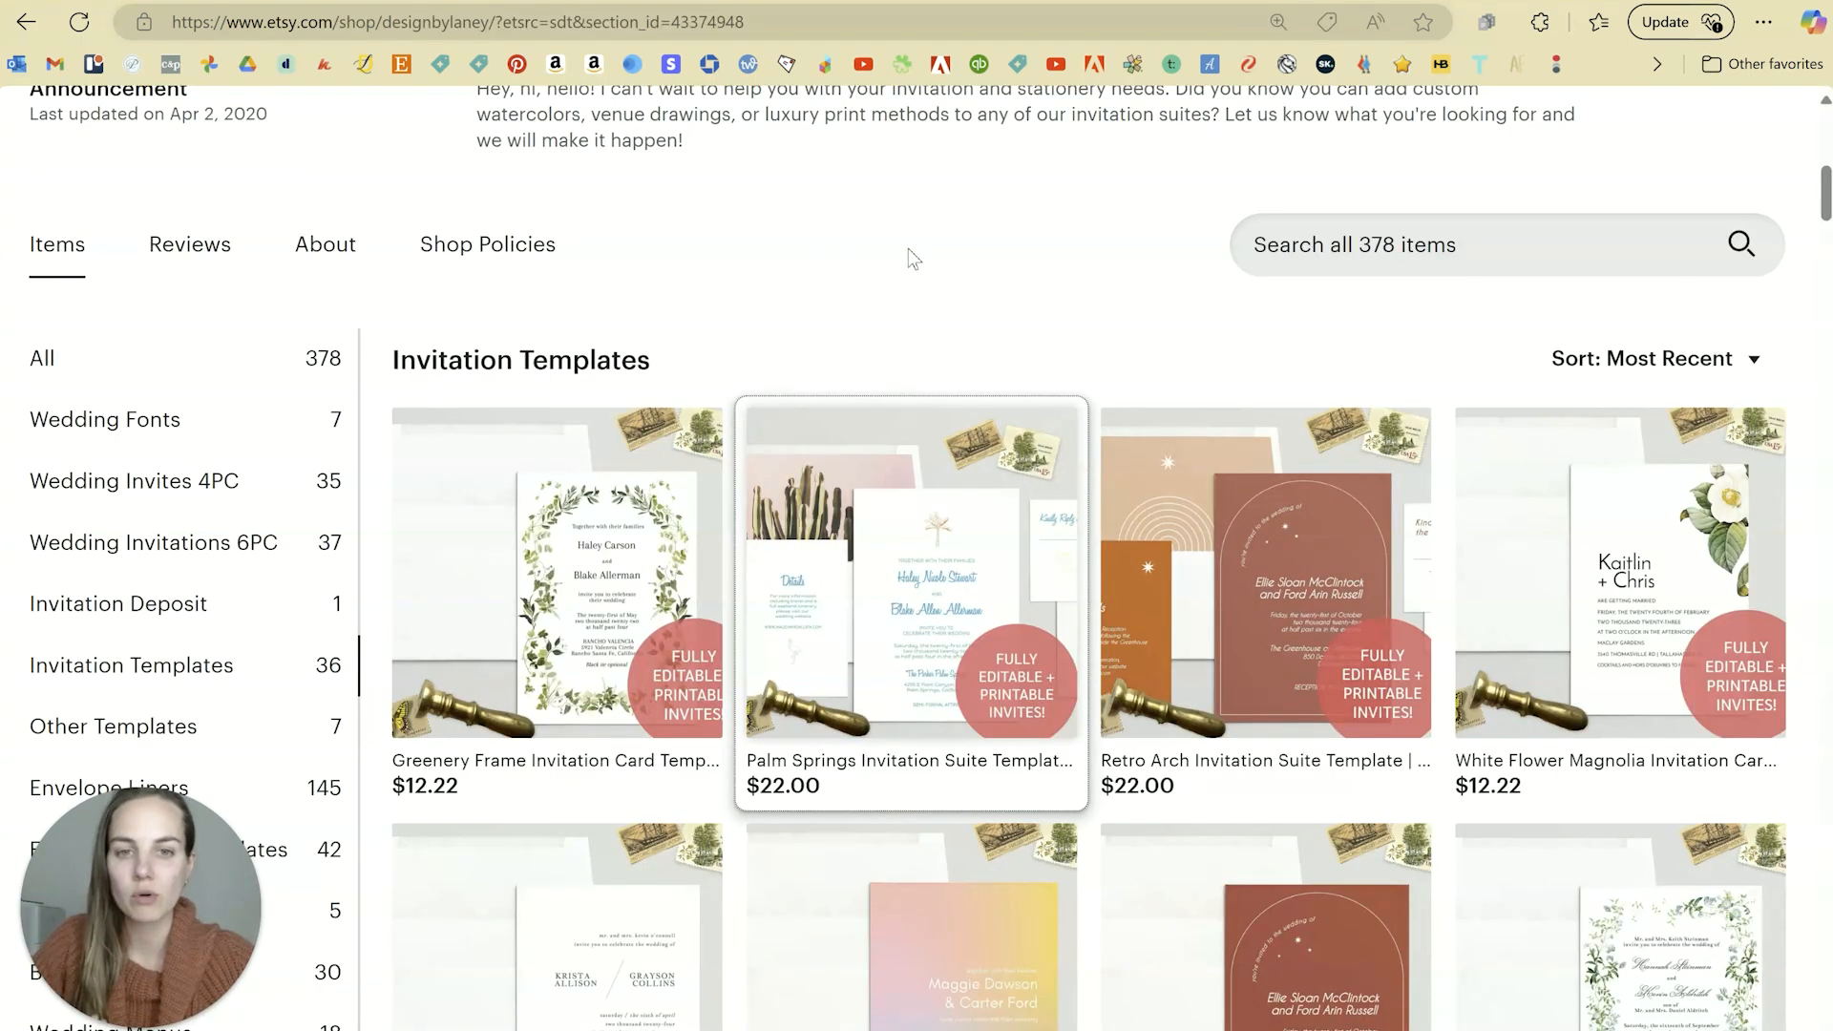
pyautogui.scroll(-1, 909, 255)
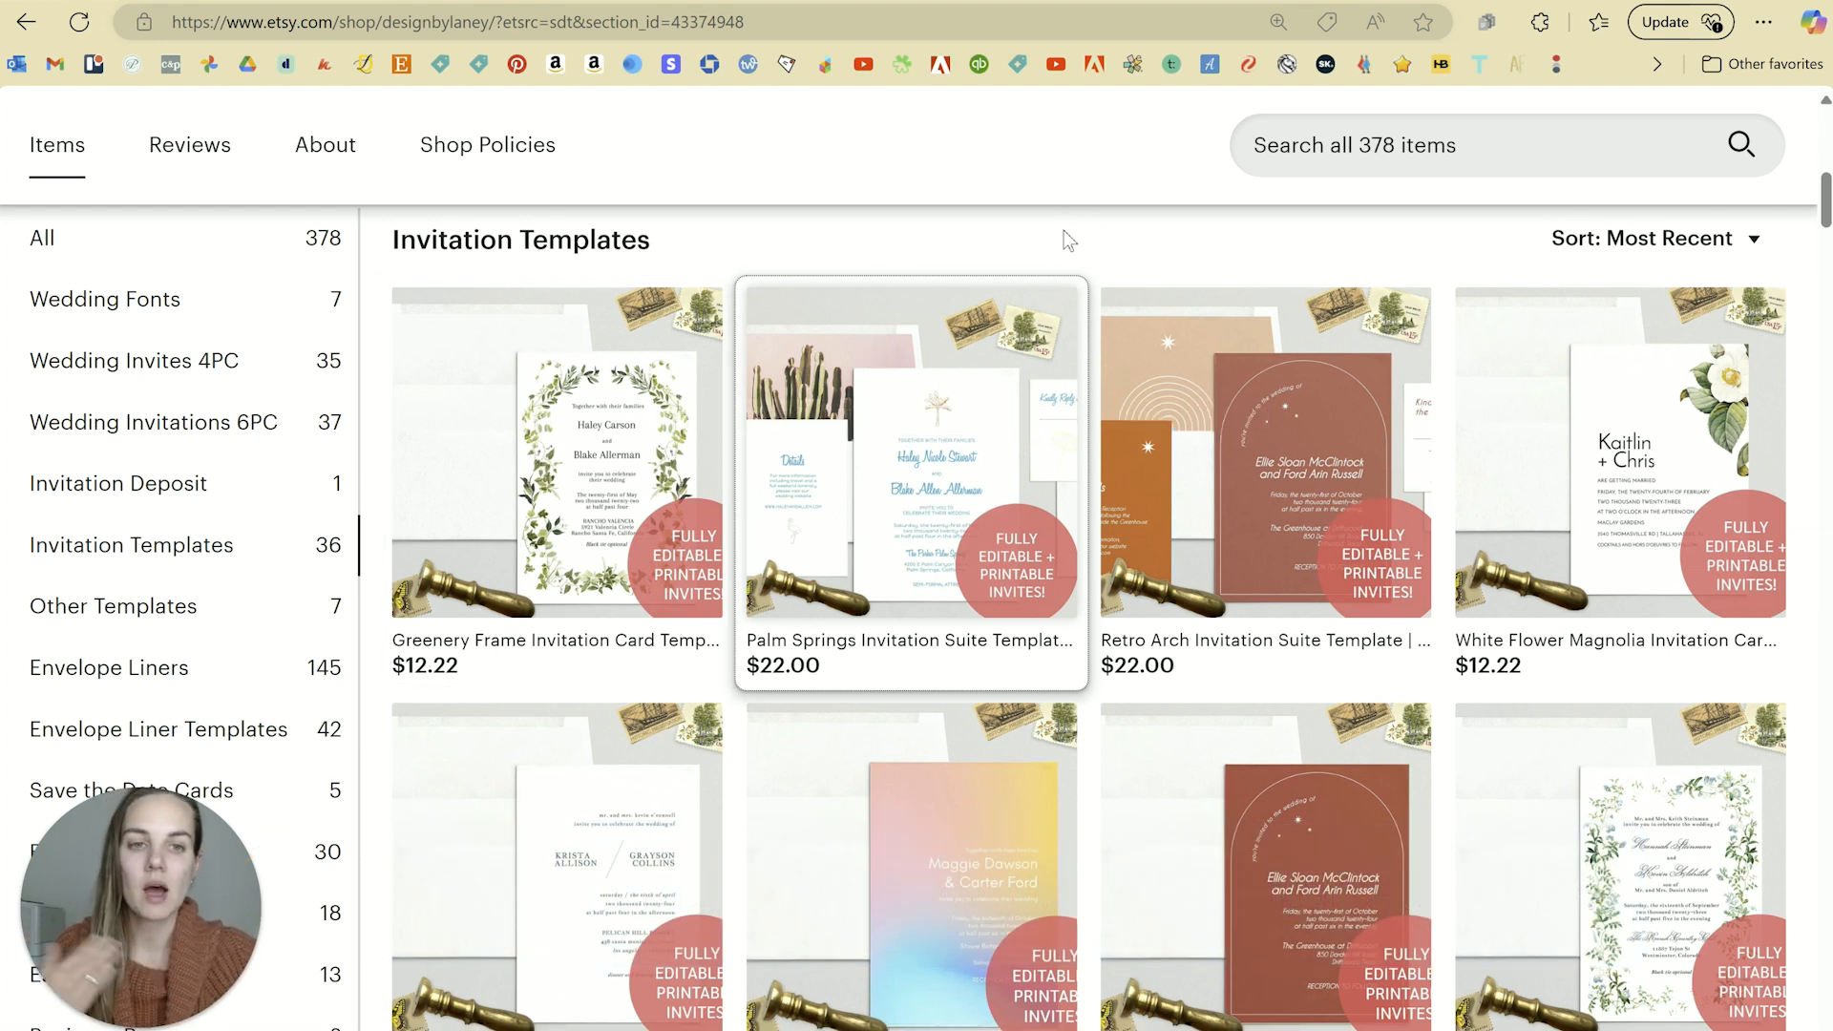
# Step: Scroll through the shop's other invitation suites, then select the palm tree illustration in Corjl
pyautogui.scroll(-1, 1064, 231)
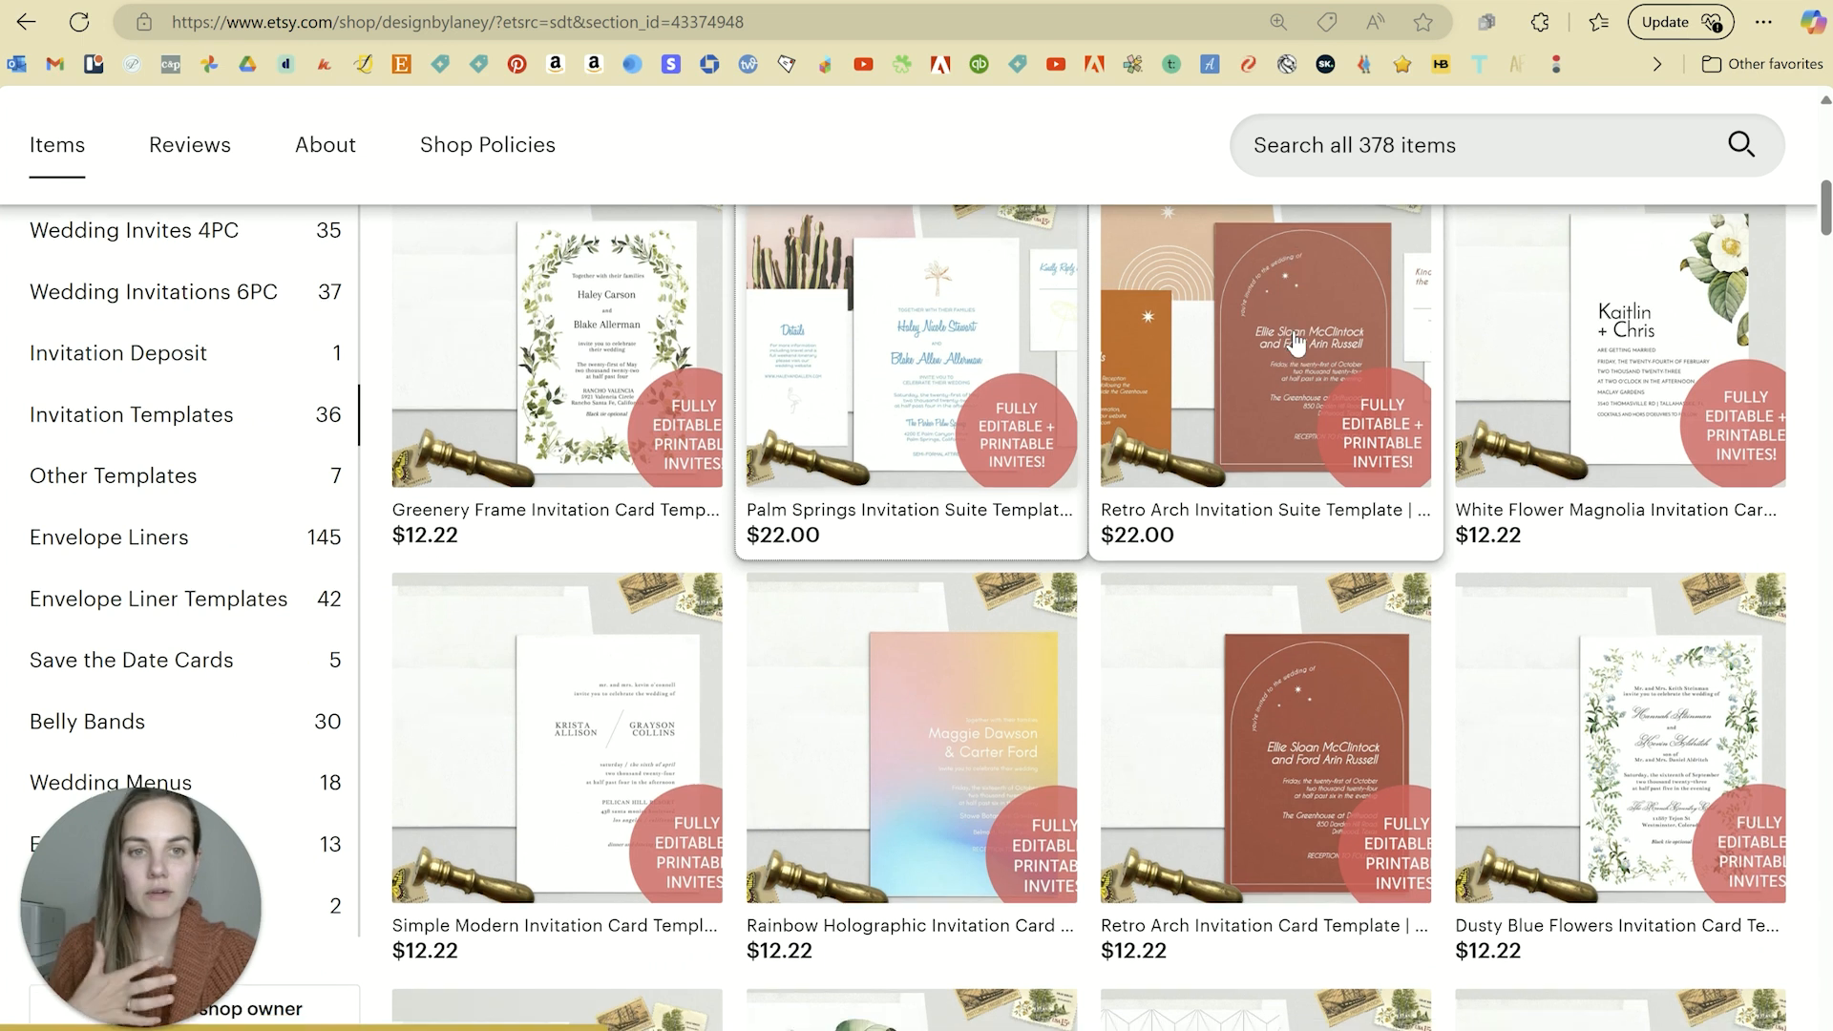
pyautogui.scroll(-3, 1296, 344)
pyautogui.scroll(-3, 1295, 344)
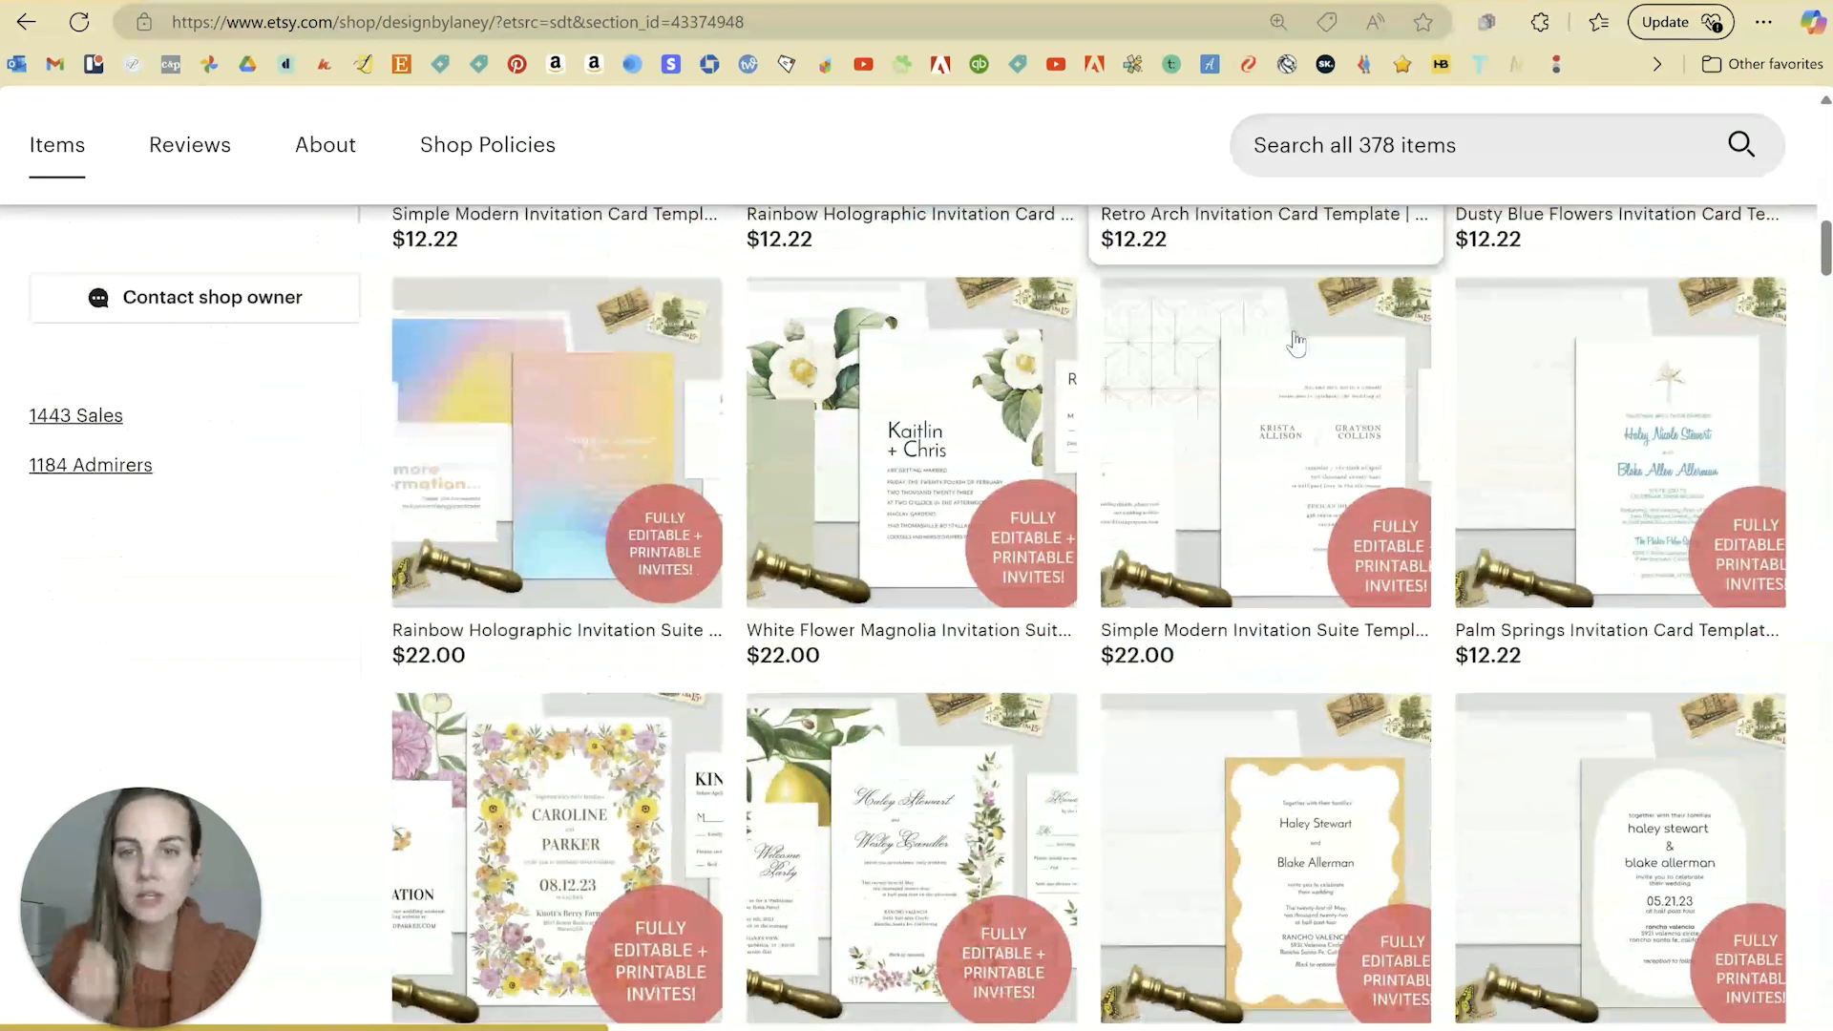
pyautogui.scroll(-3, 1296, 344)
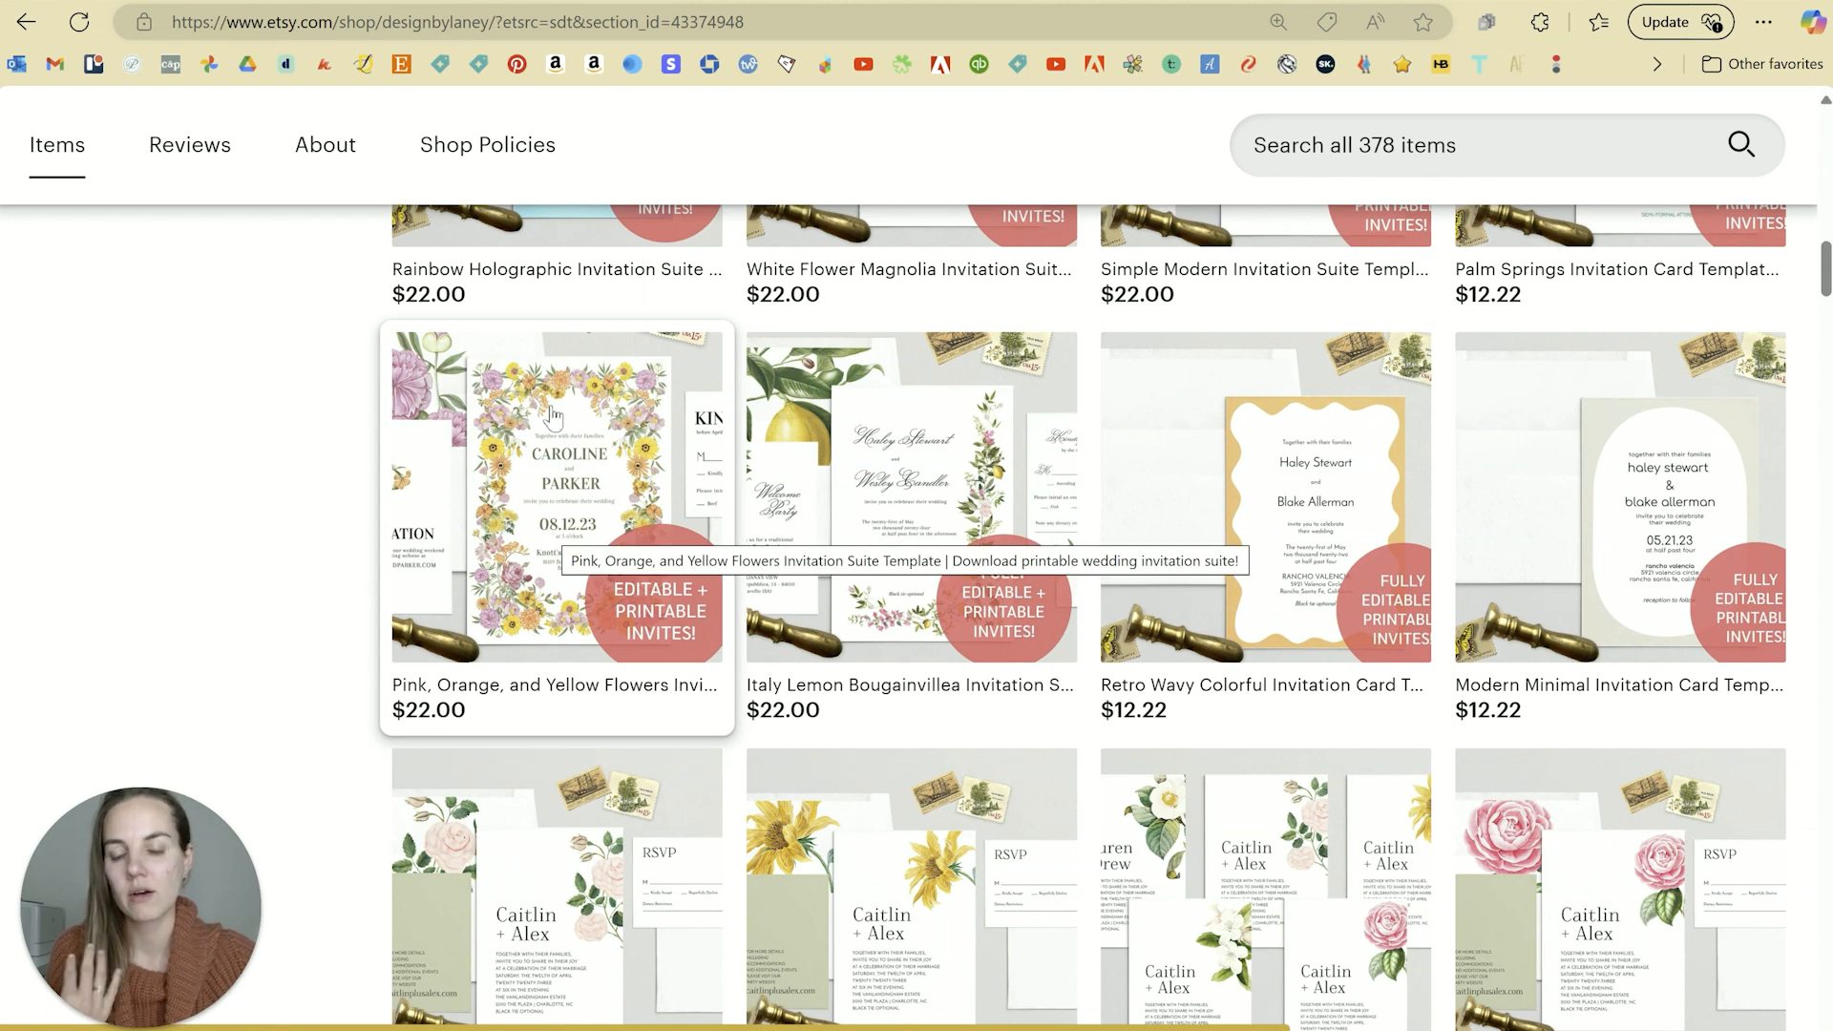
pyautogui.scroll(-1, 663, 468)
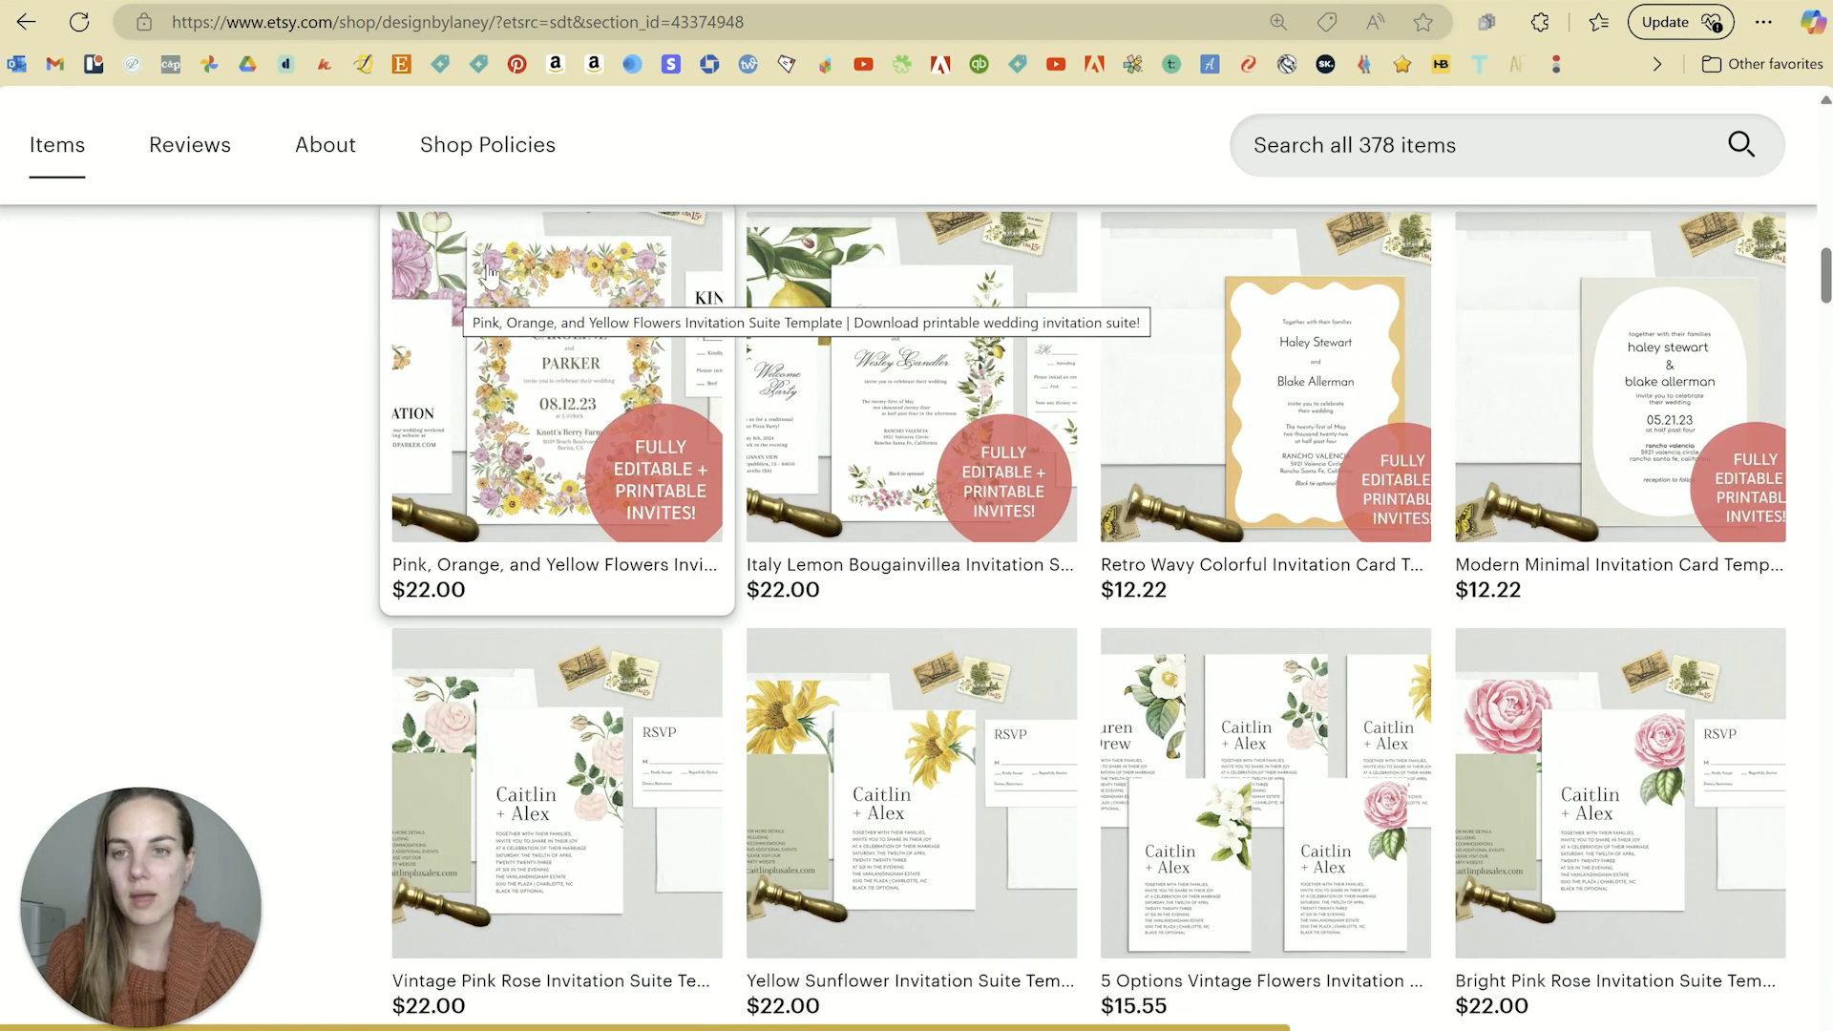
pyautogui.scroll(-2, 785, 384)
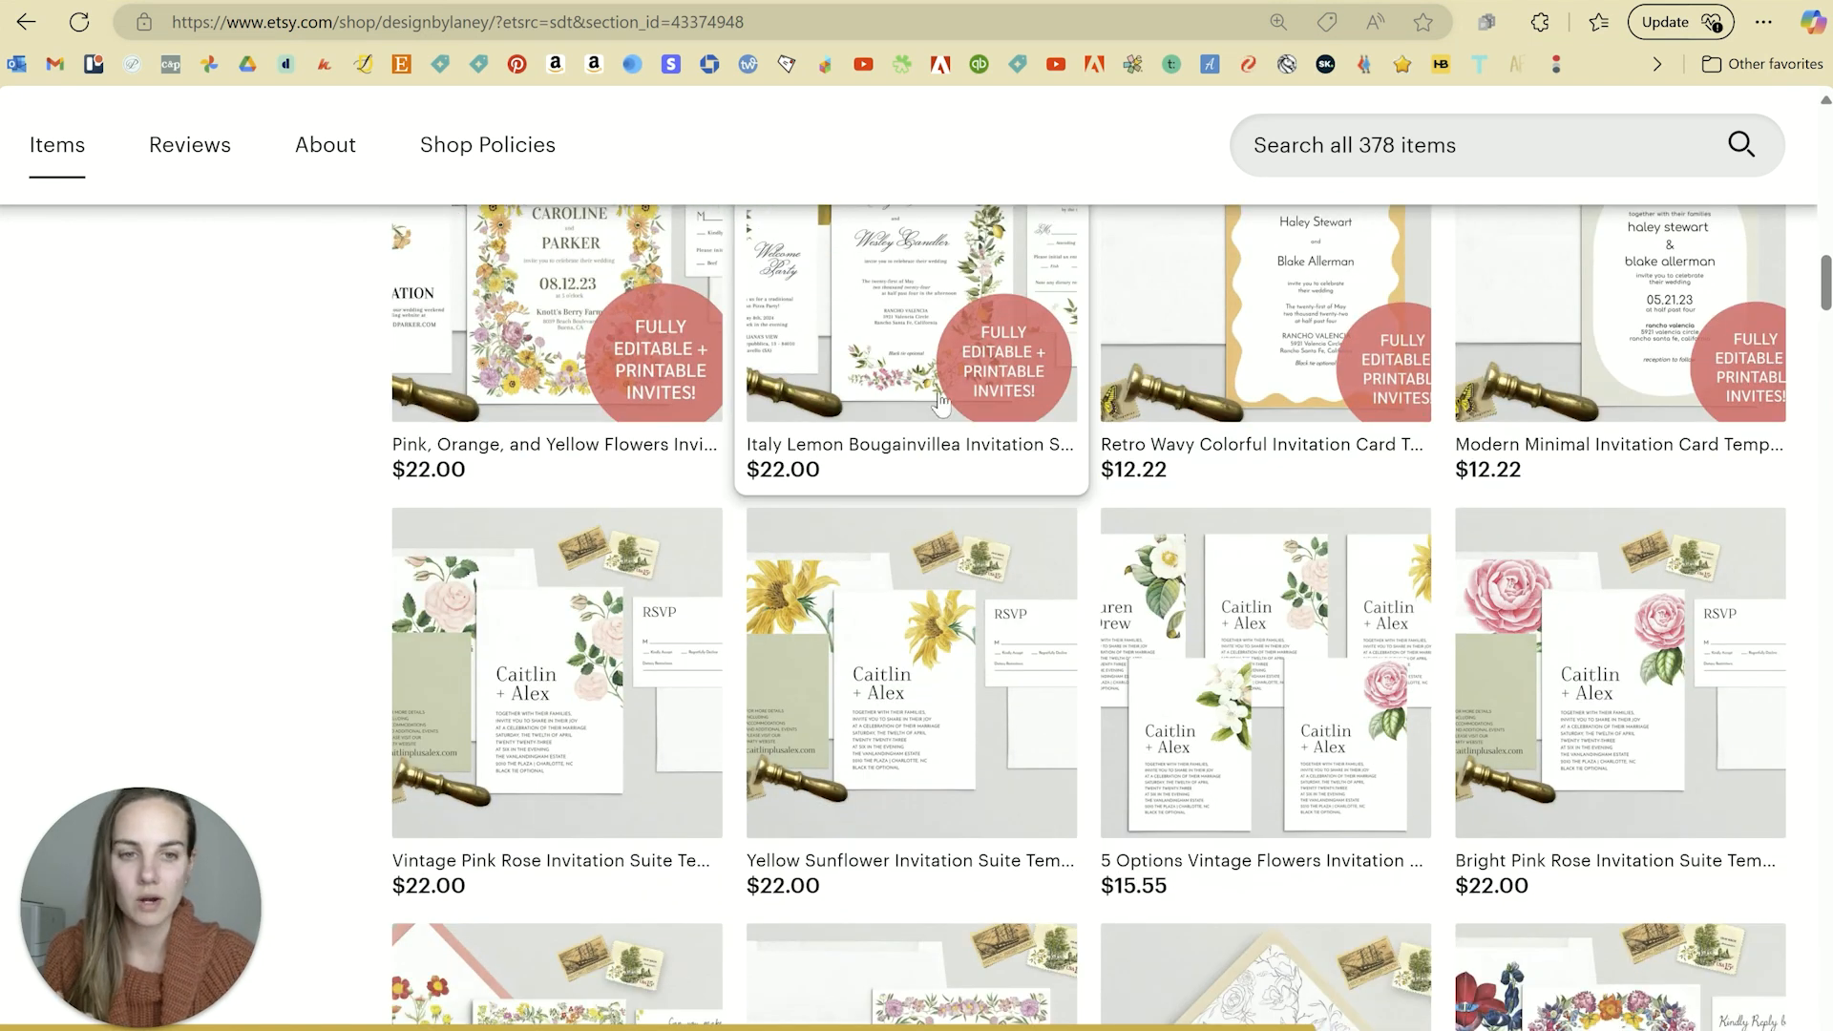
pyautogui.scroll(-1, 942, 401)
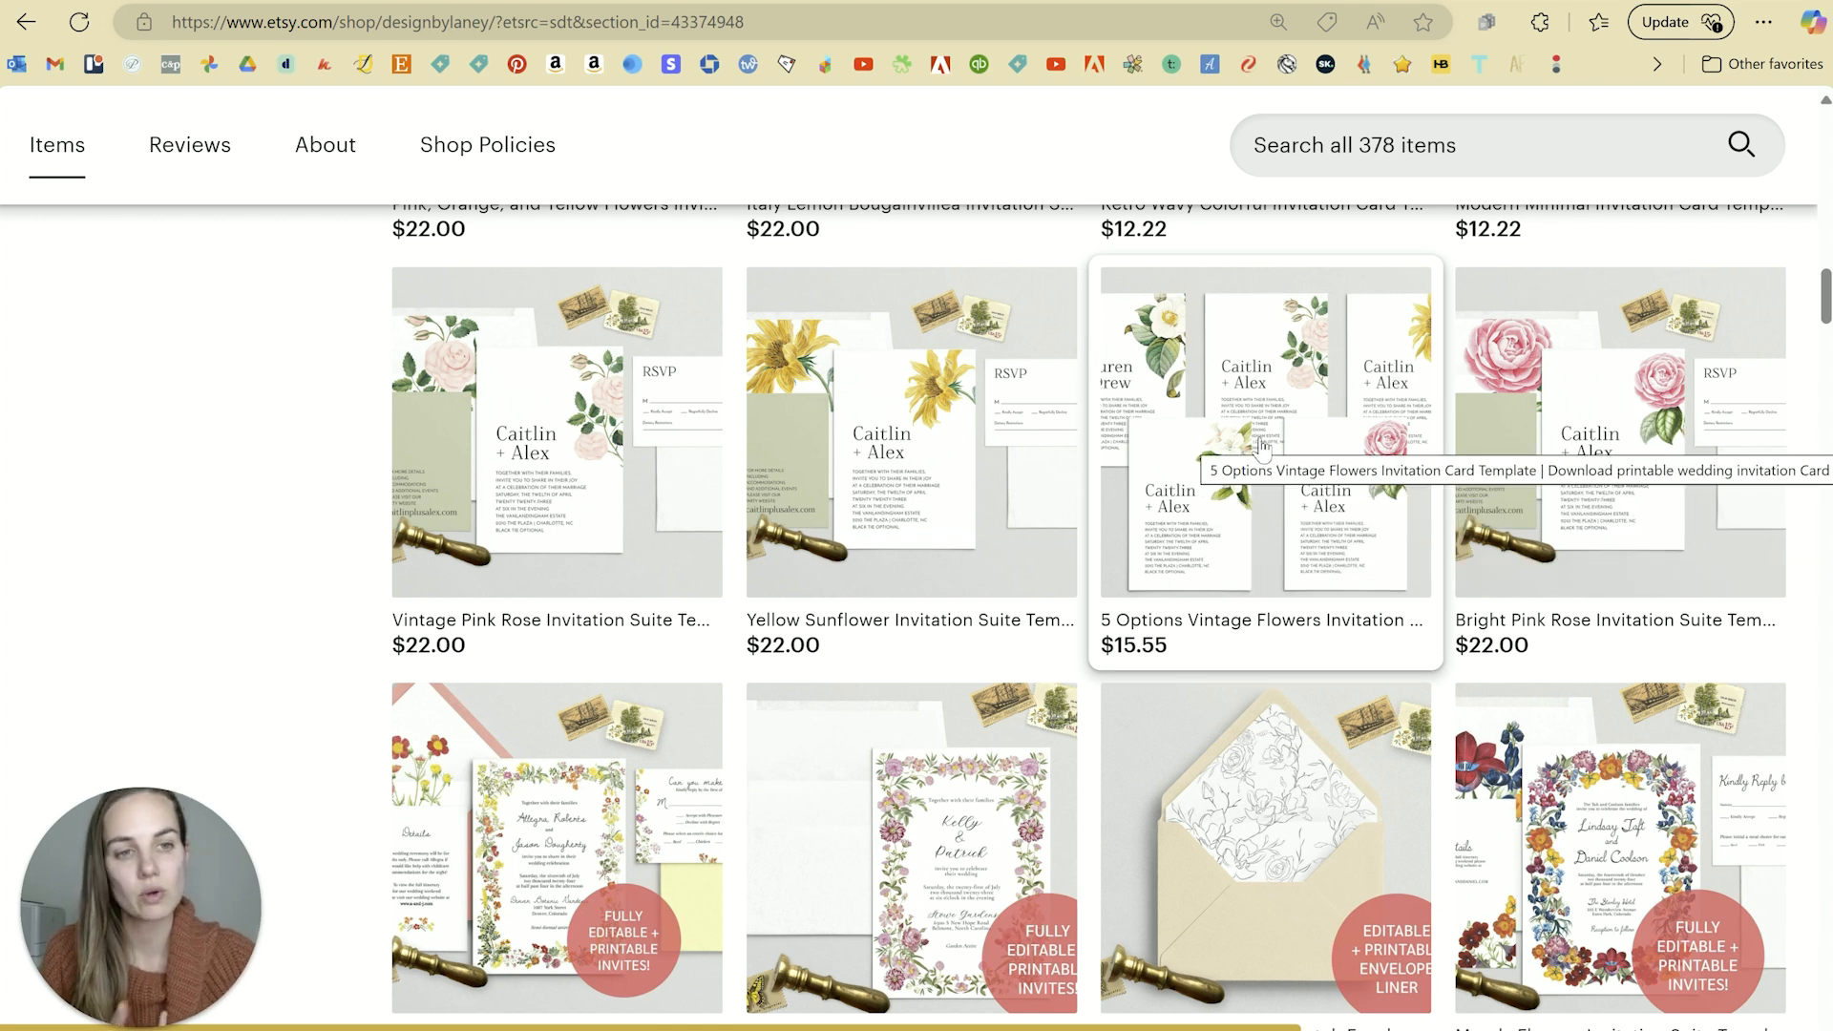
pyautogui.scroll(-3, 1280, 444)
pyautogui.scroll(-5, 955, 549)
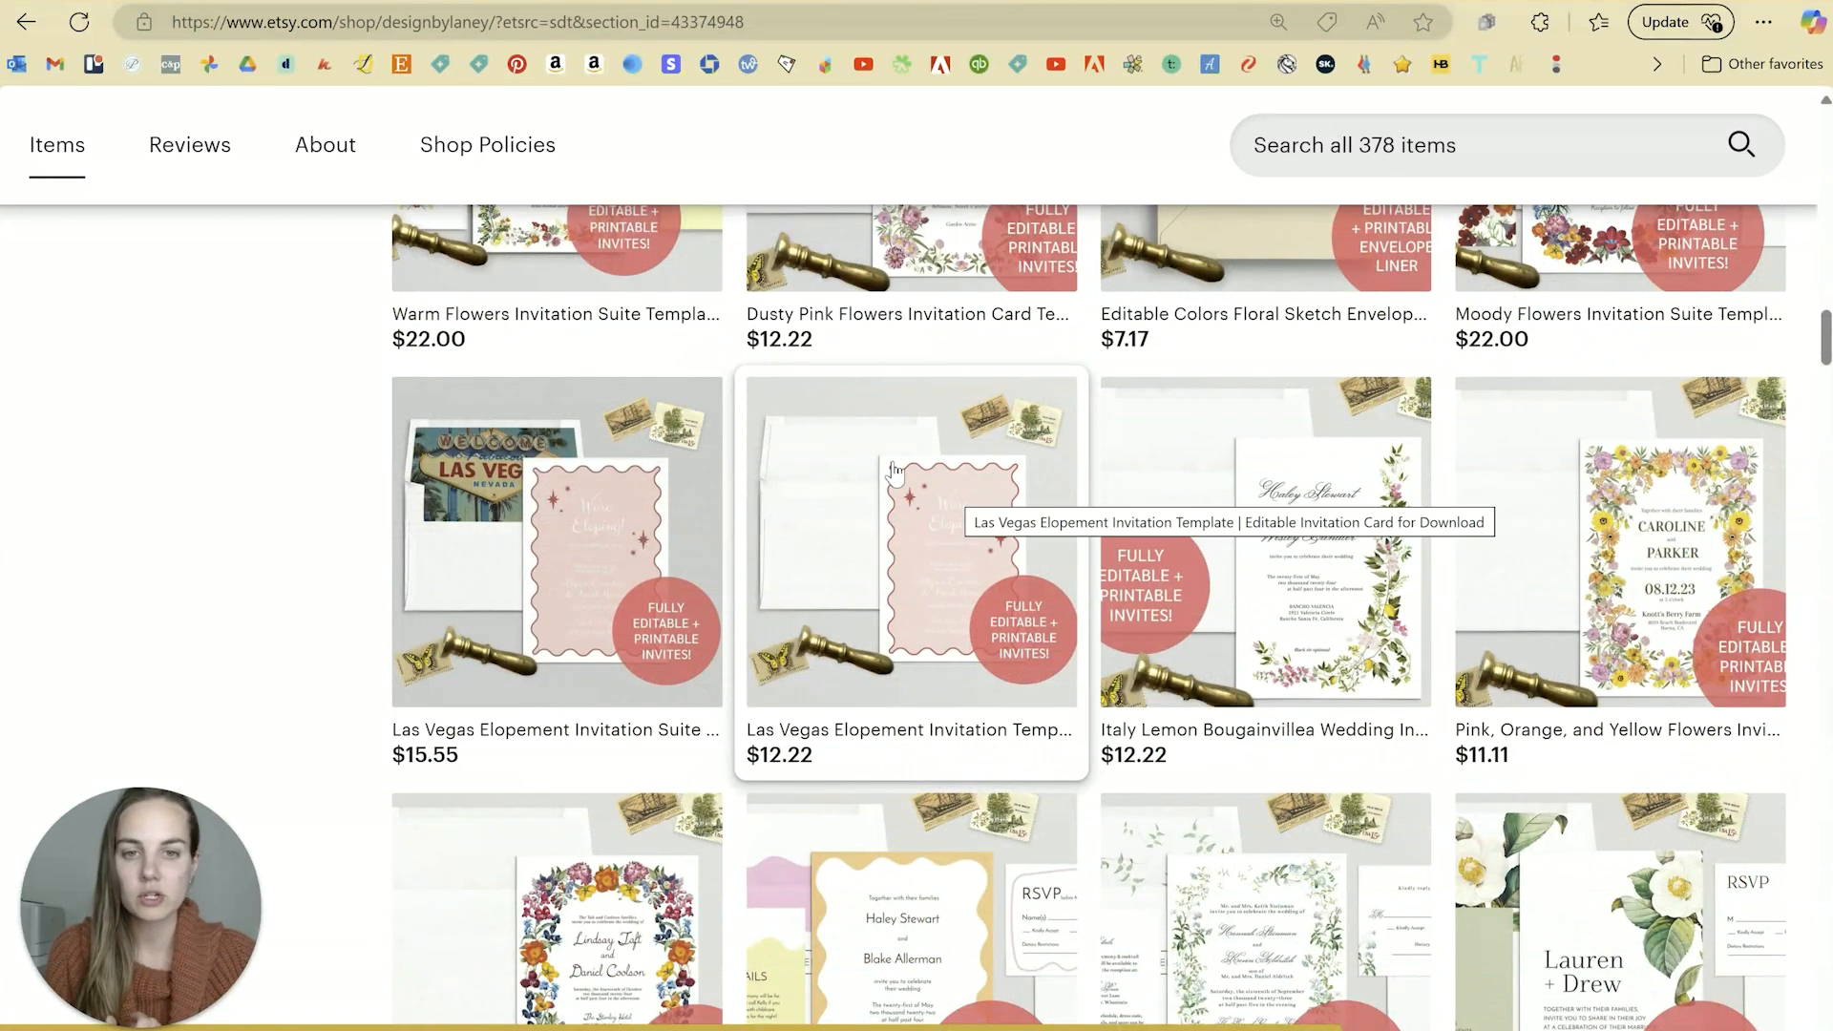
pyautogui.scroll(-8, 1013, 587)
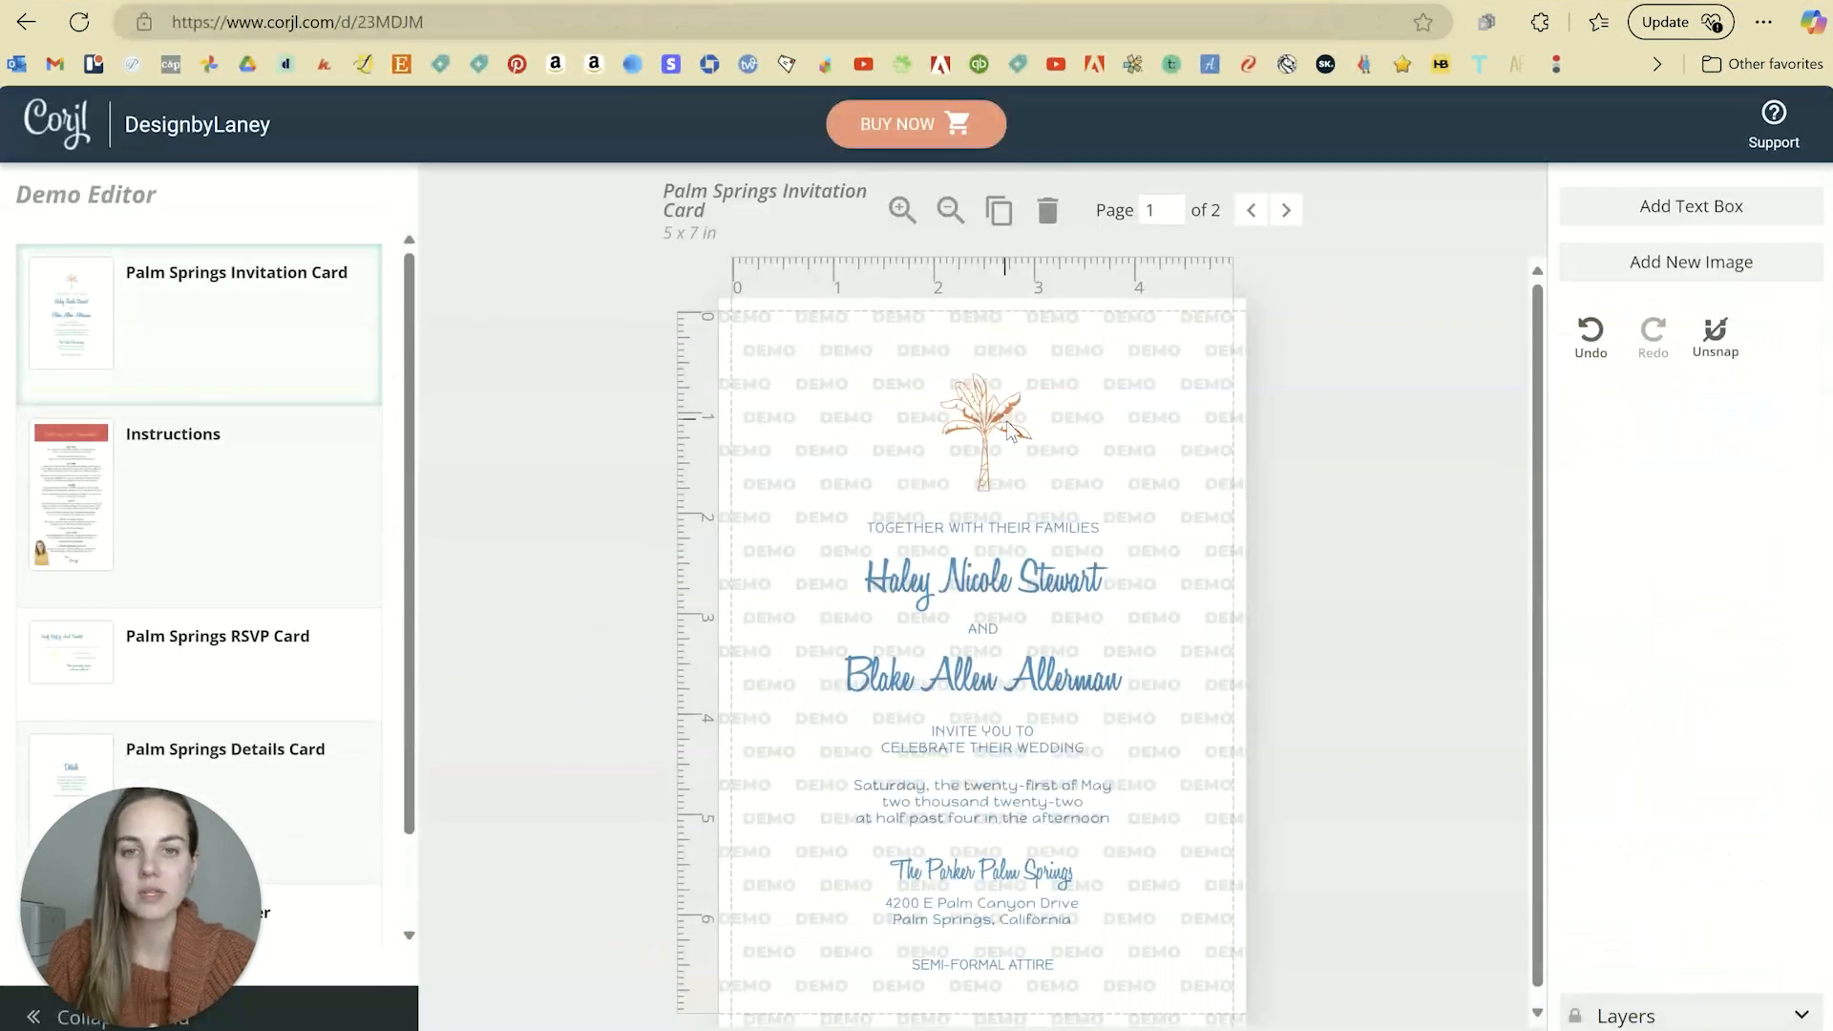
pyautogui.click(1010, 432)
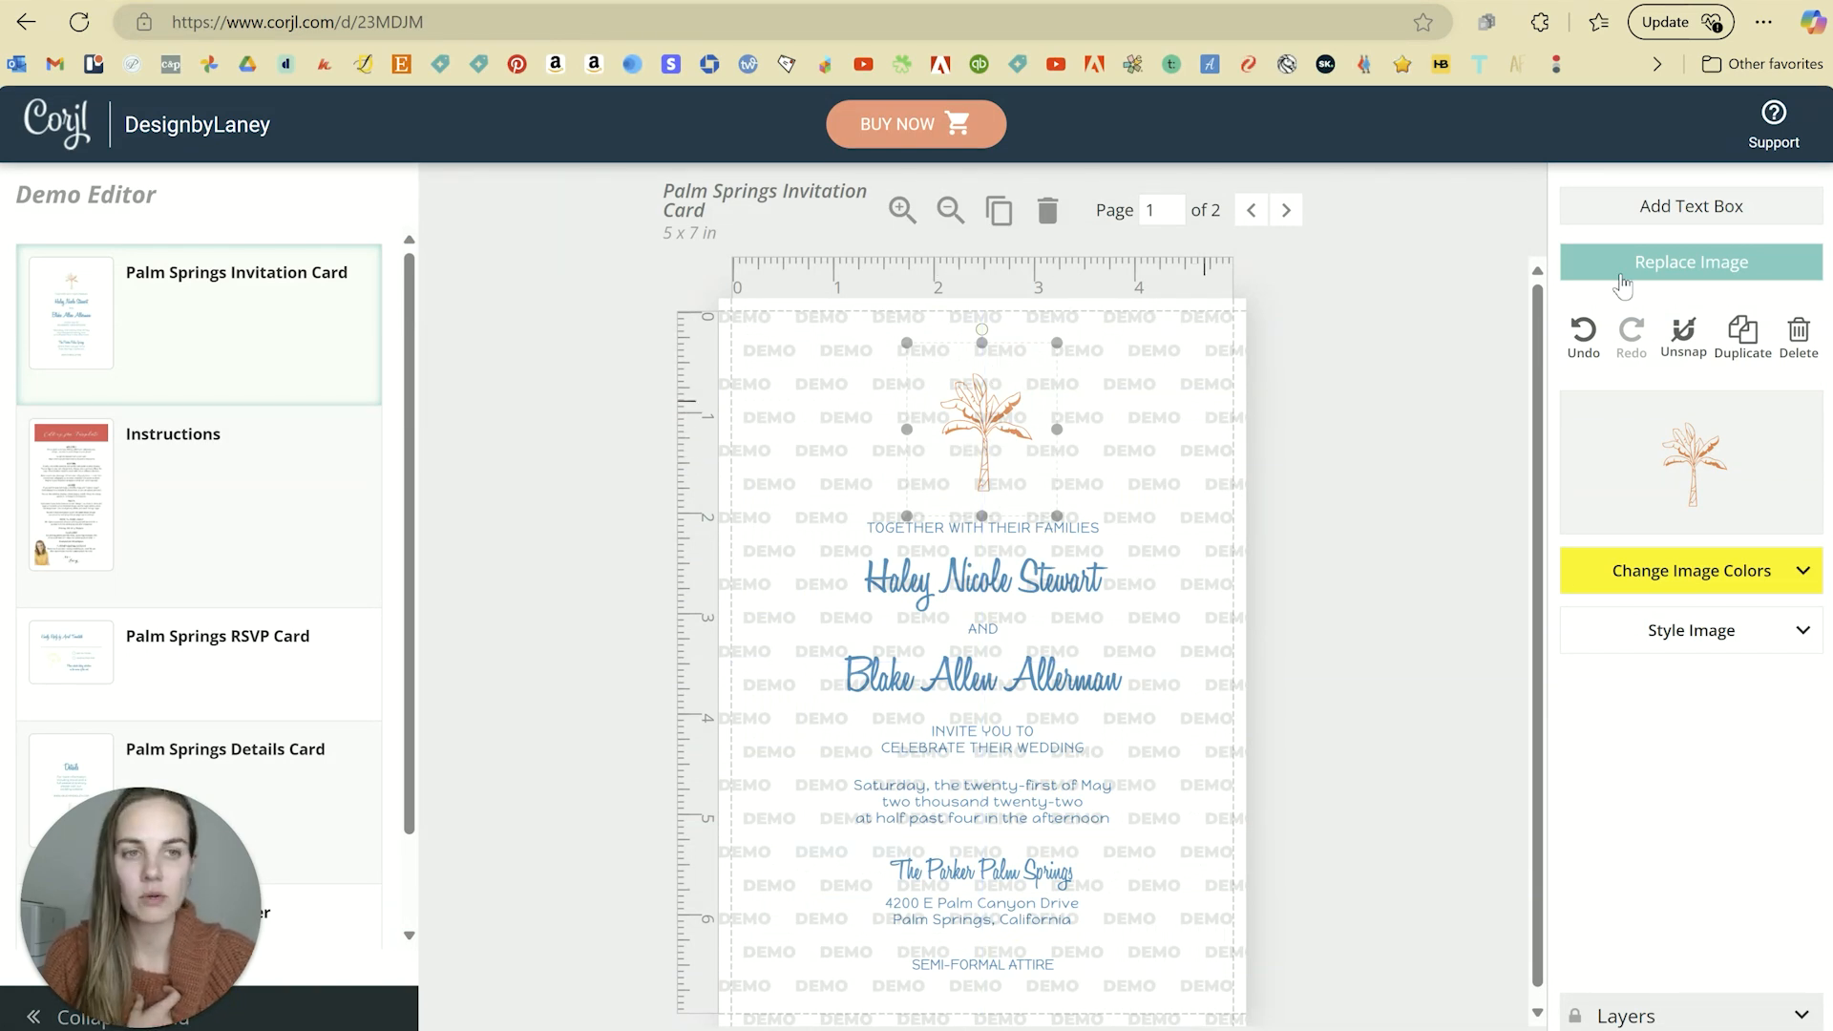
# Step: Replace the palm tree illustration with the cactus illustration
pyautogui.click(1675, 265)
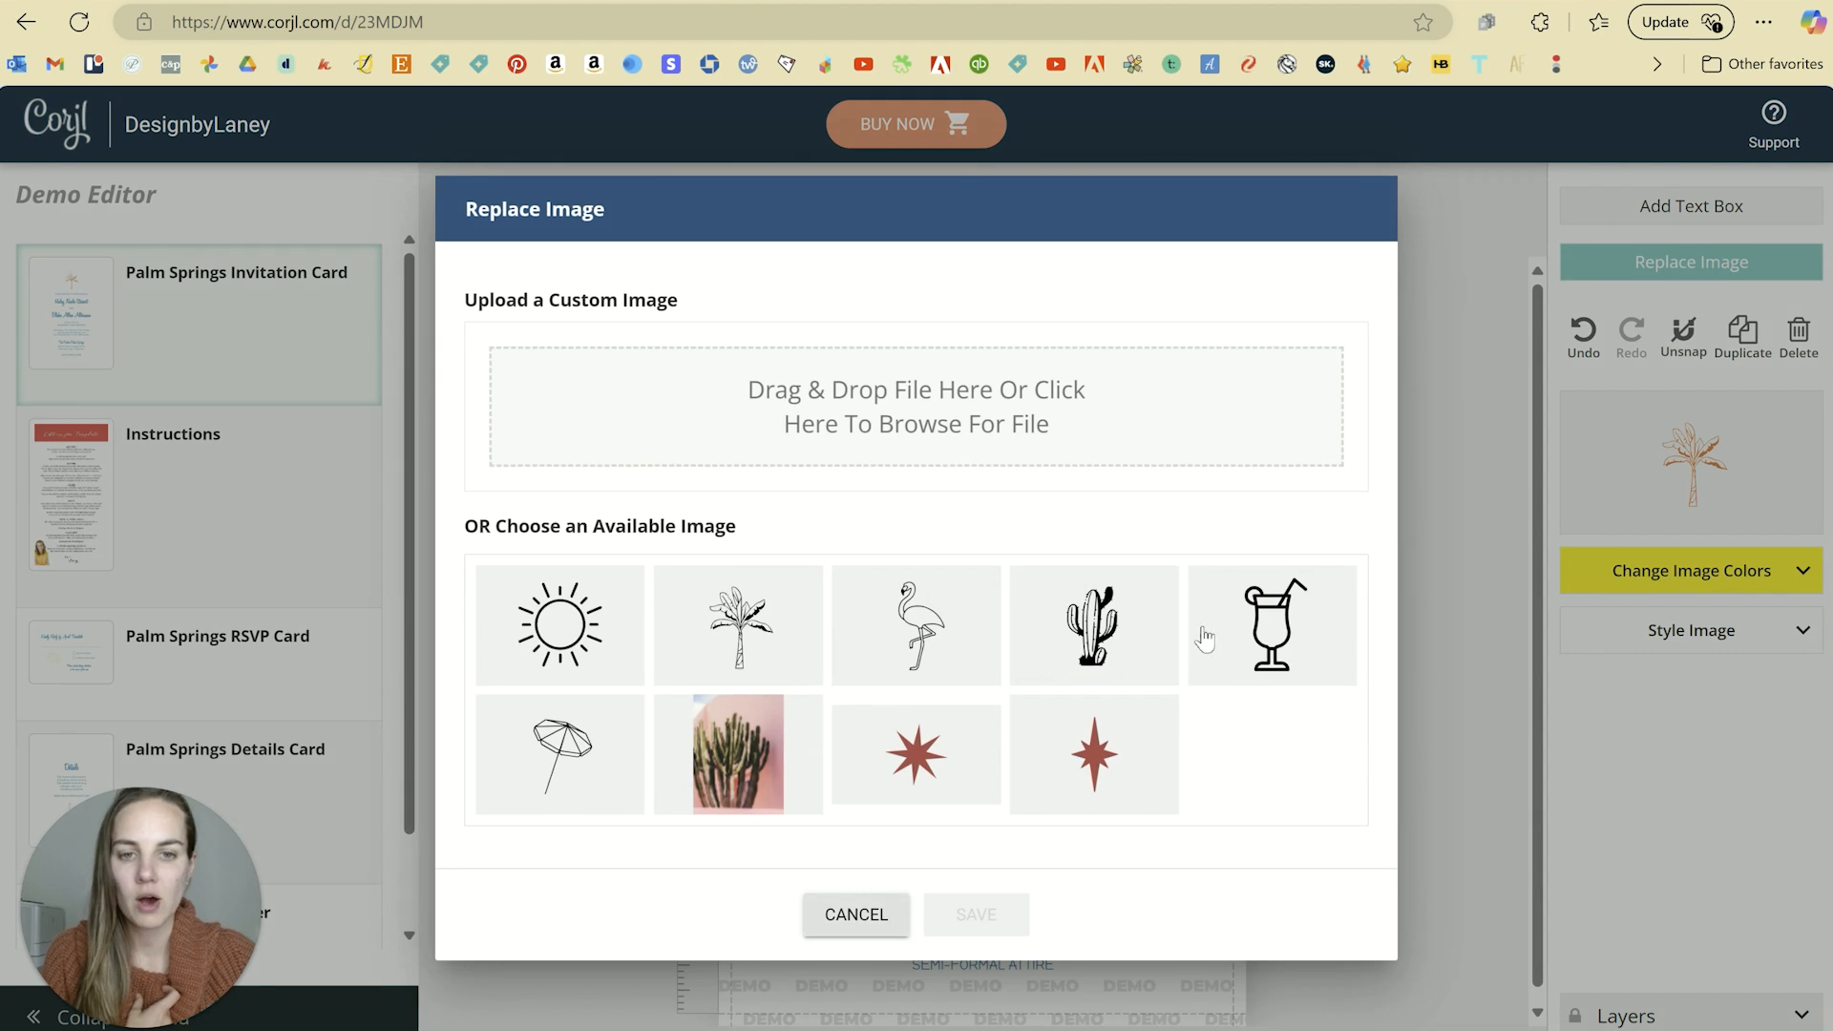
pyautogui.click(1116, 632)
pyautogui.click(974, 915)
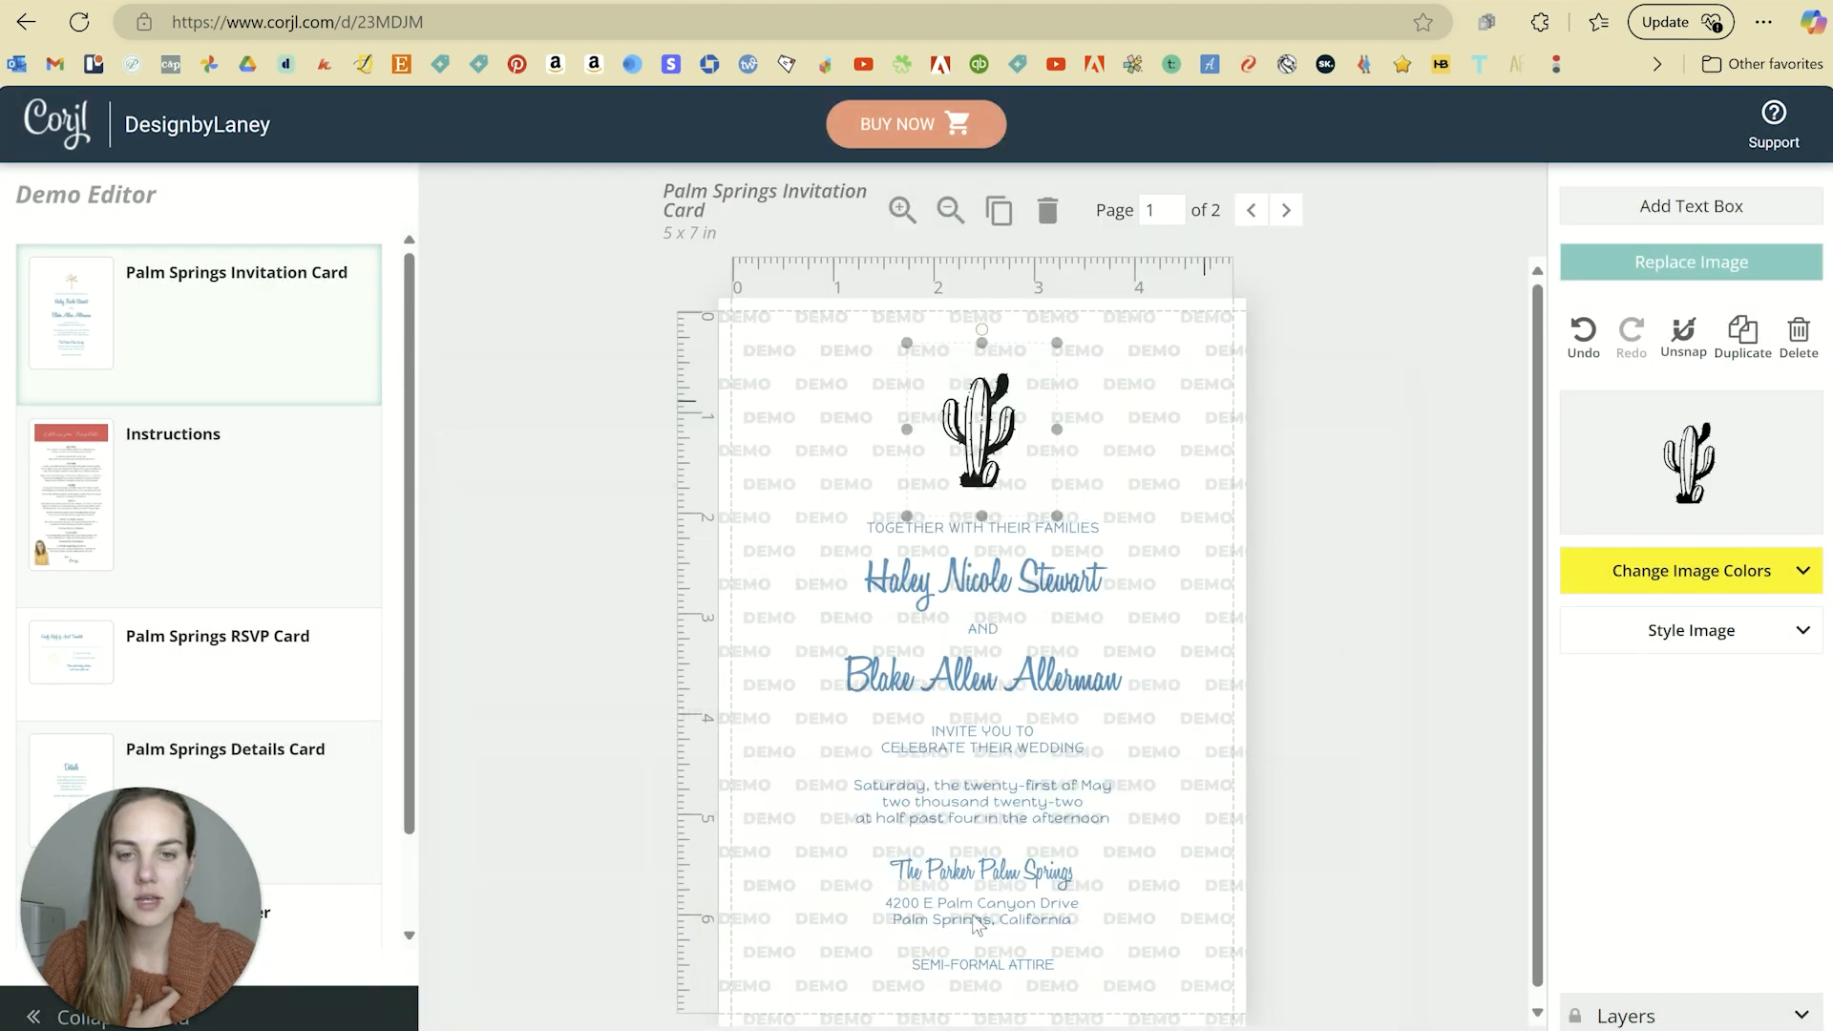
# Step: Recolour the cactus green, try blue, then restore the original green #5b8134
pyautogui.click(1722, 579)
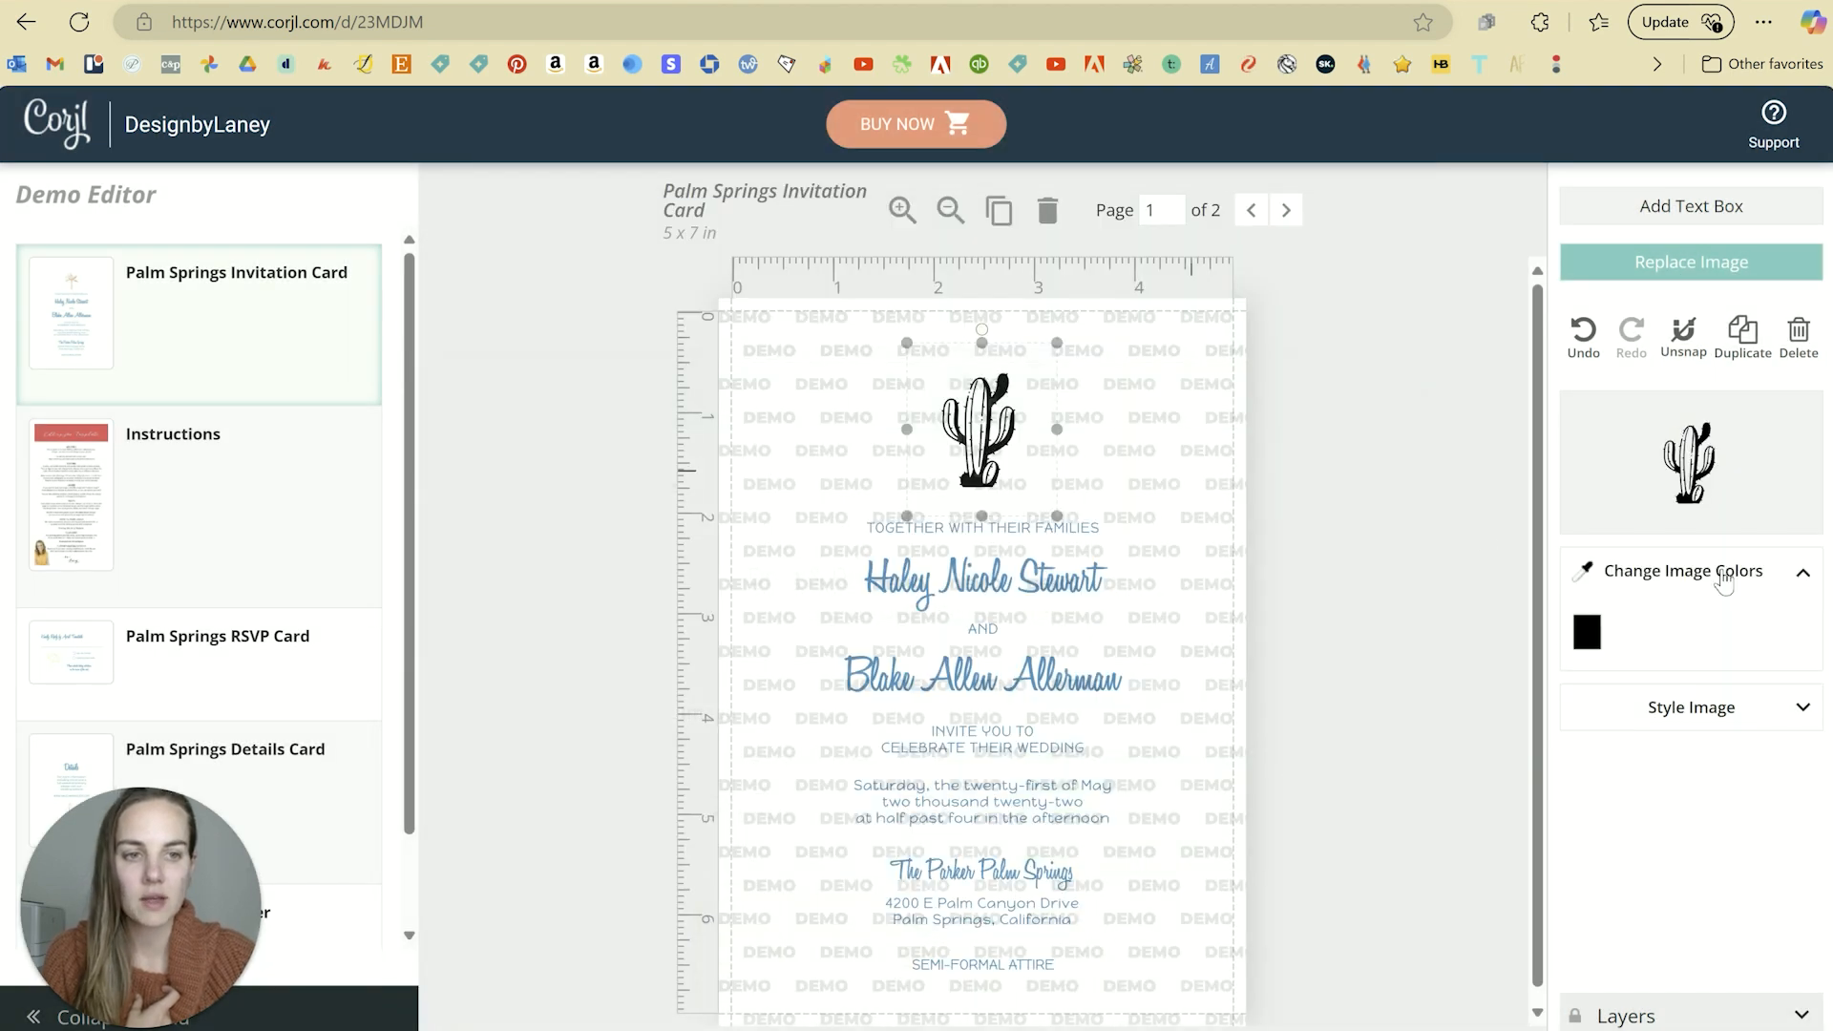
pyautogui.click(1588, 634)
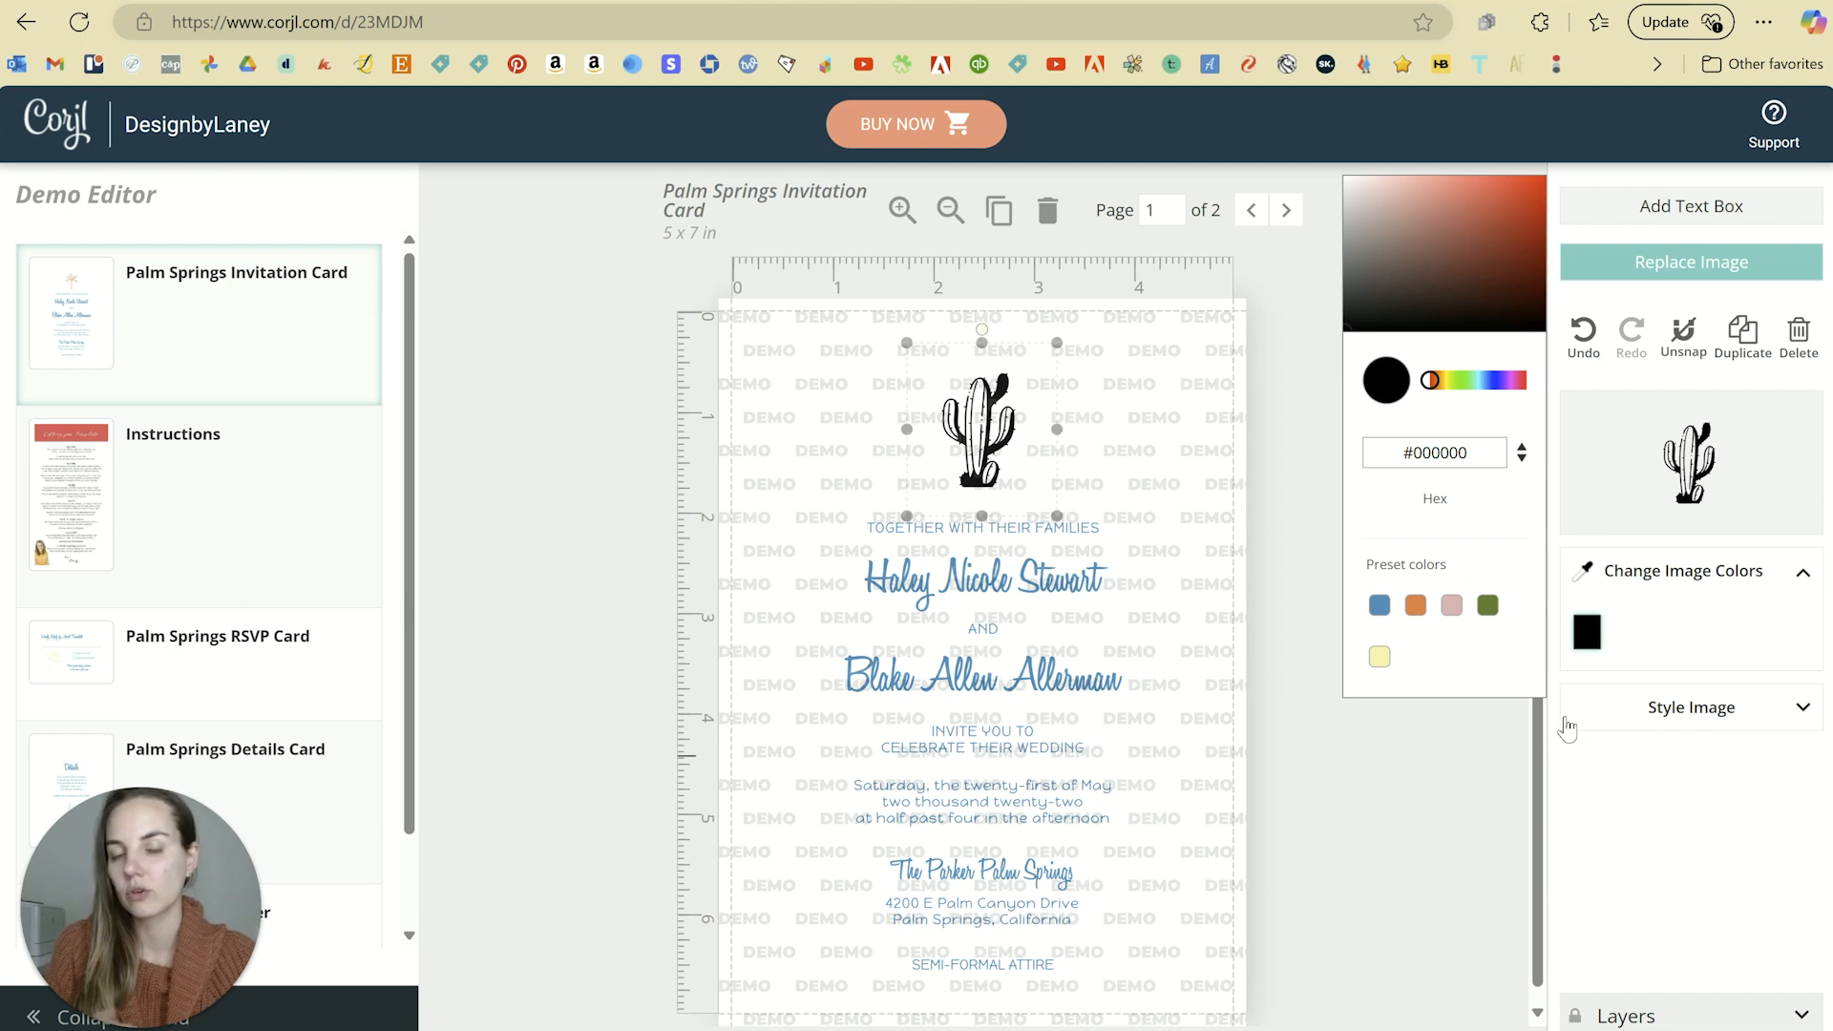
pyautogui.click(1493, 617)
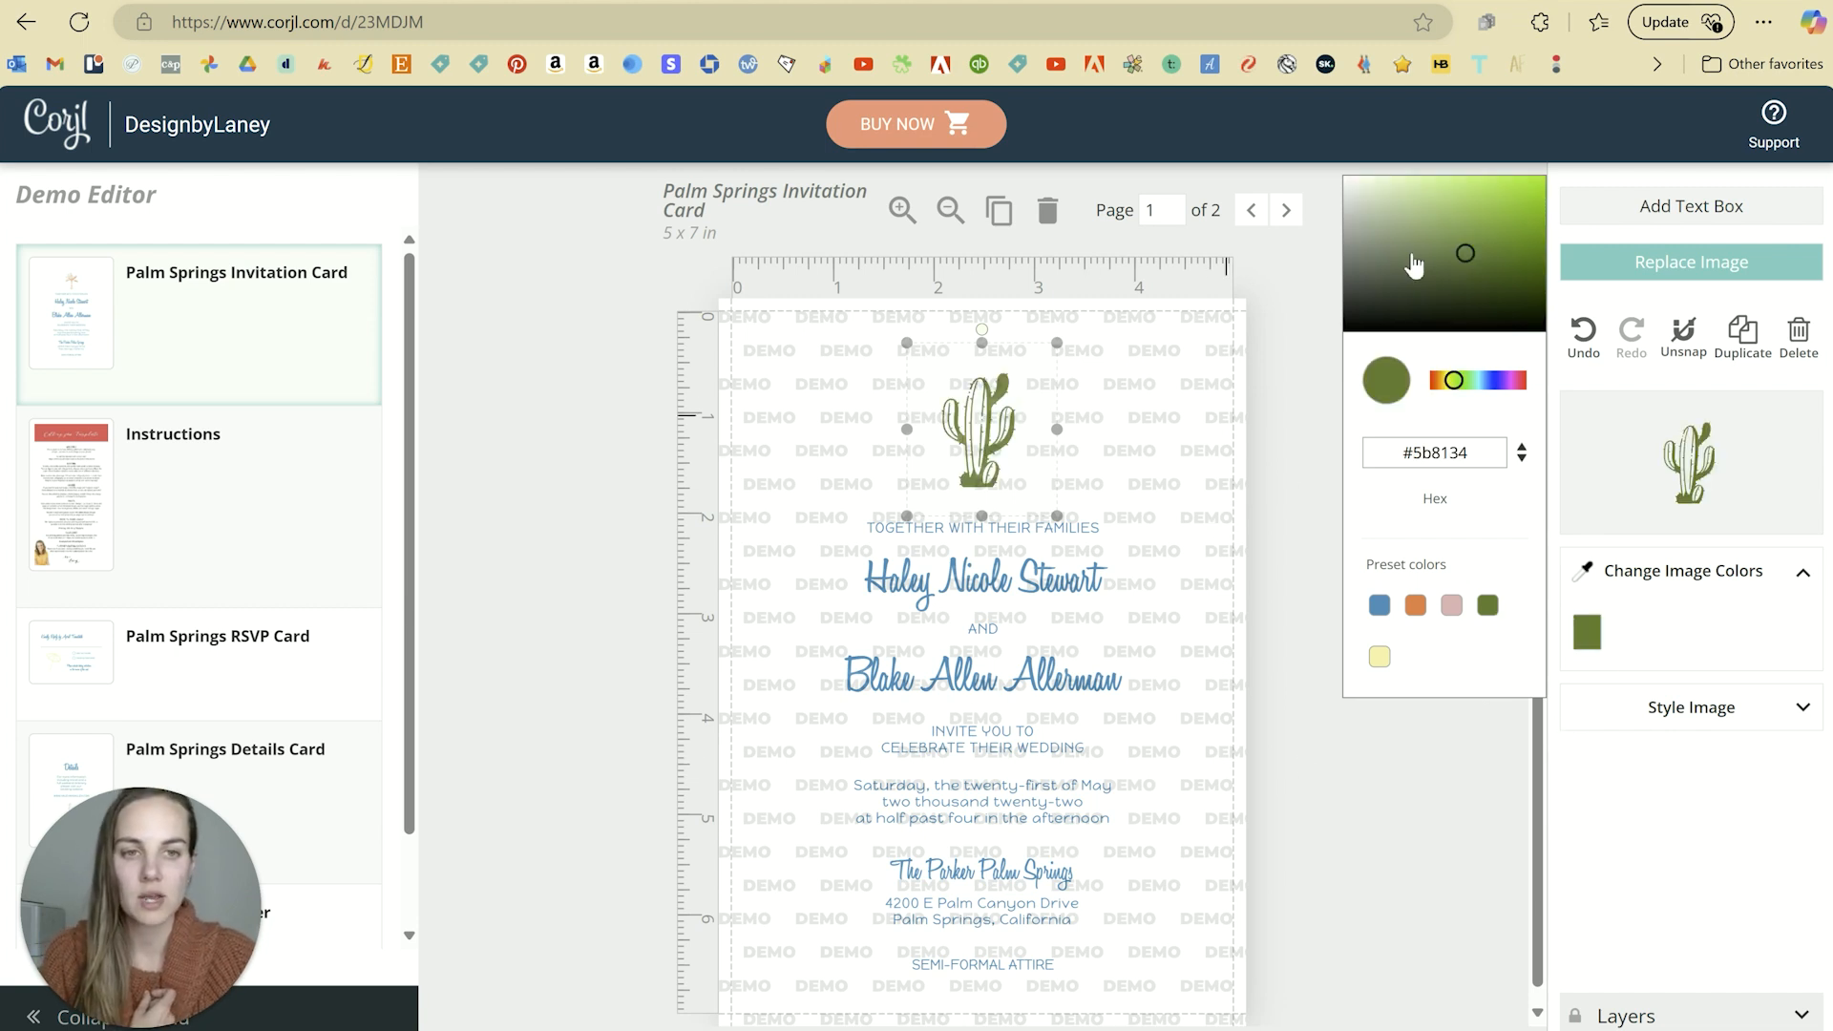
pyautogui.moveTo(1459, 387)
pyautogui.mouseDown()
pyautogui.moveTo(1497, 387)
pyautogui.moveTo(1477, 391)
pyautogui.mouseUp()
pyautogui.click(1487, 607)
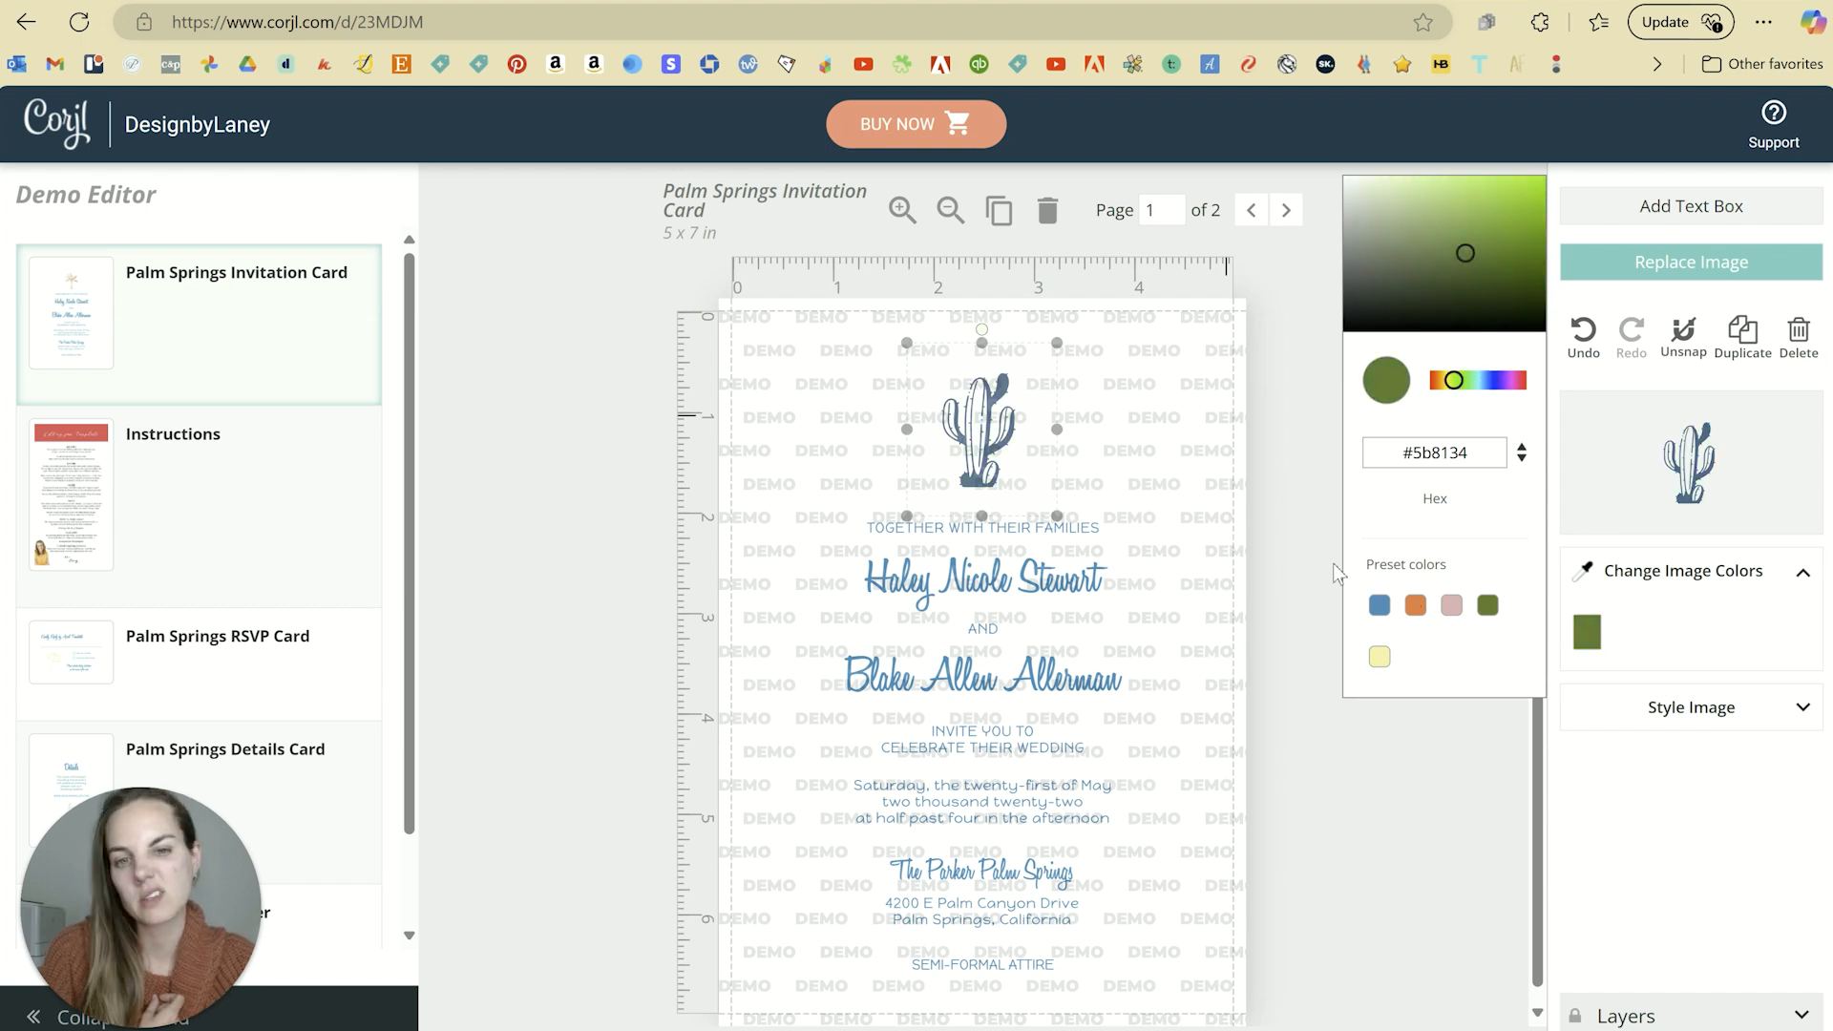
pyautogui.click(1323, 470)
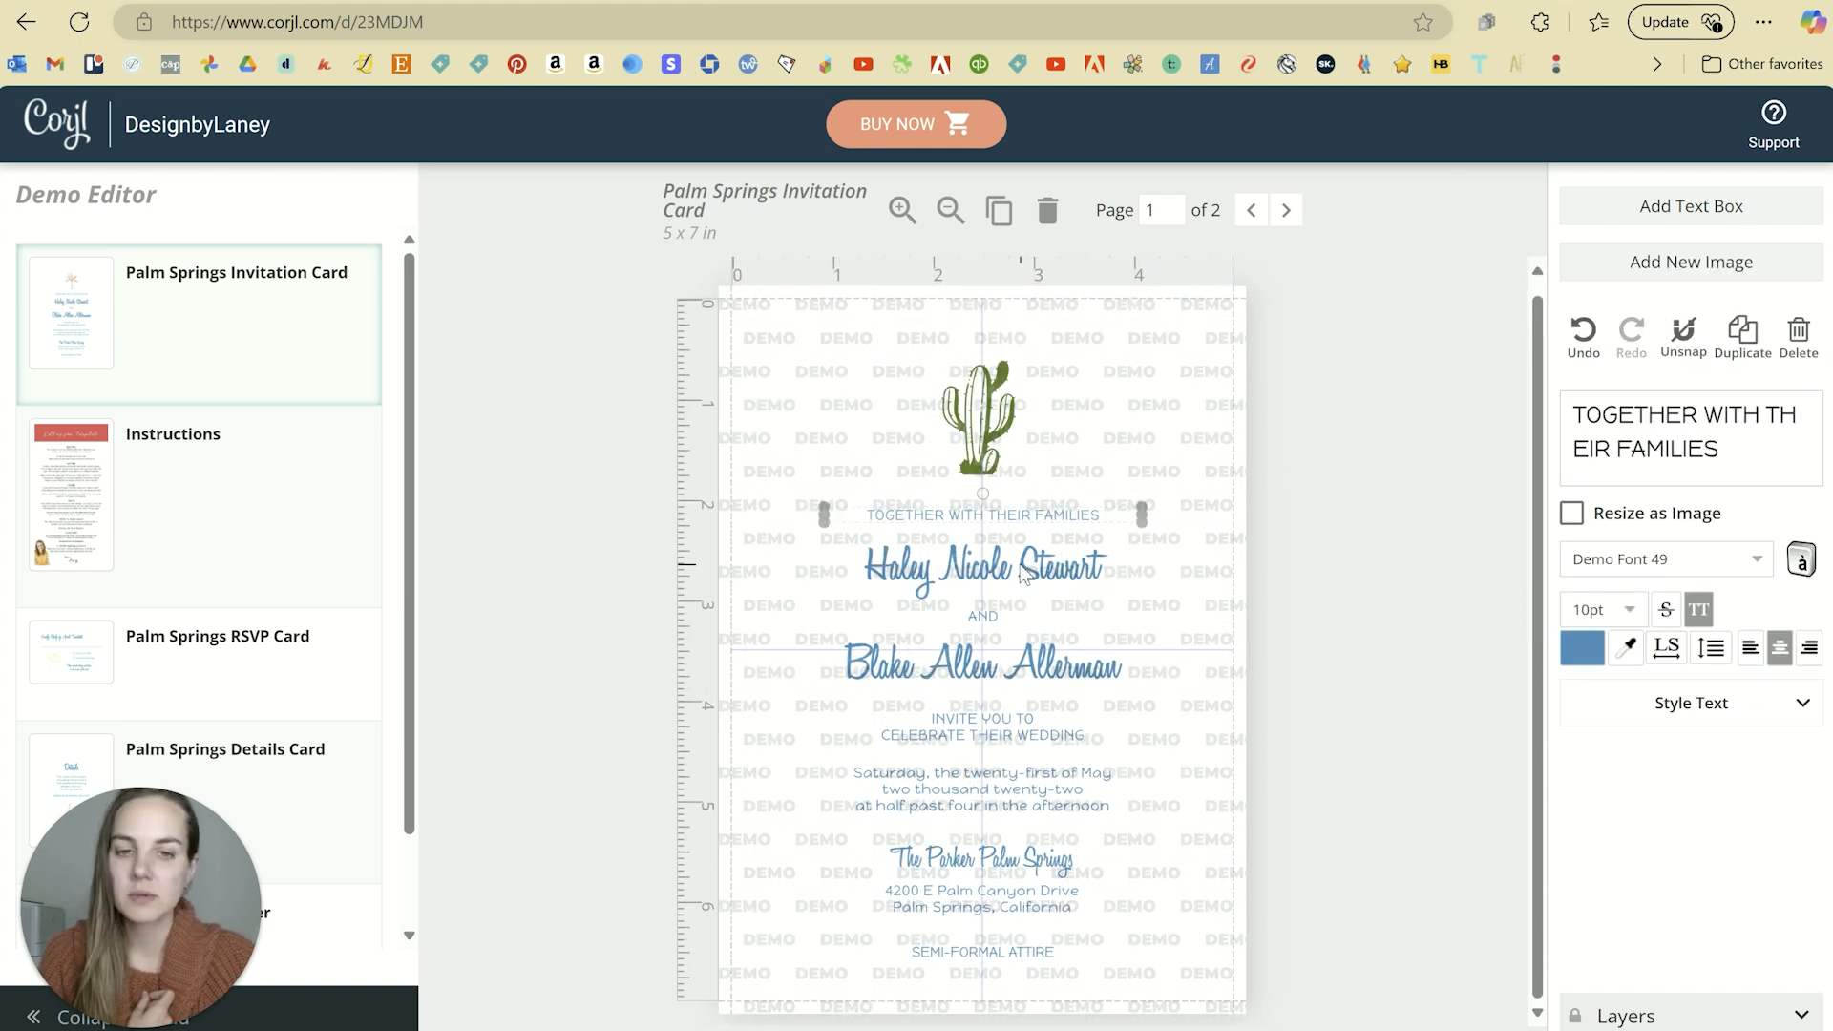
# Step: Select the name, AND and TOGETHER WITH THEIR FAMILIES lines to inspect their text
pyautogui.click(1015, 623)
pyautogui.click(1002, 619)
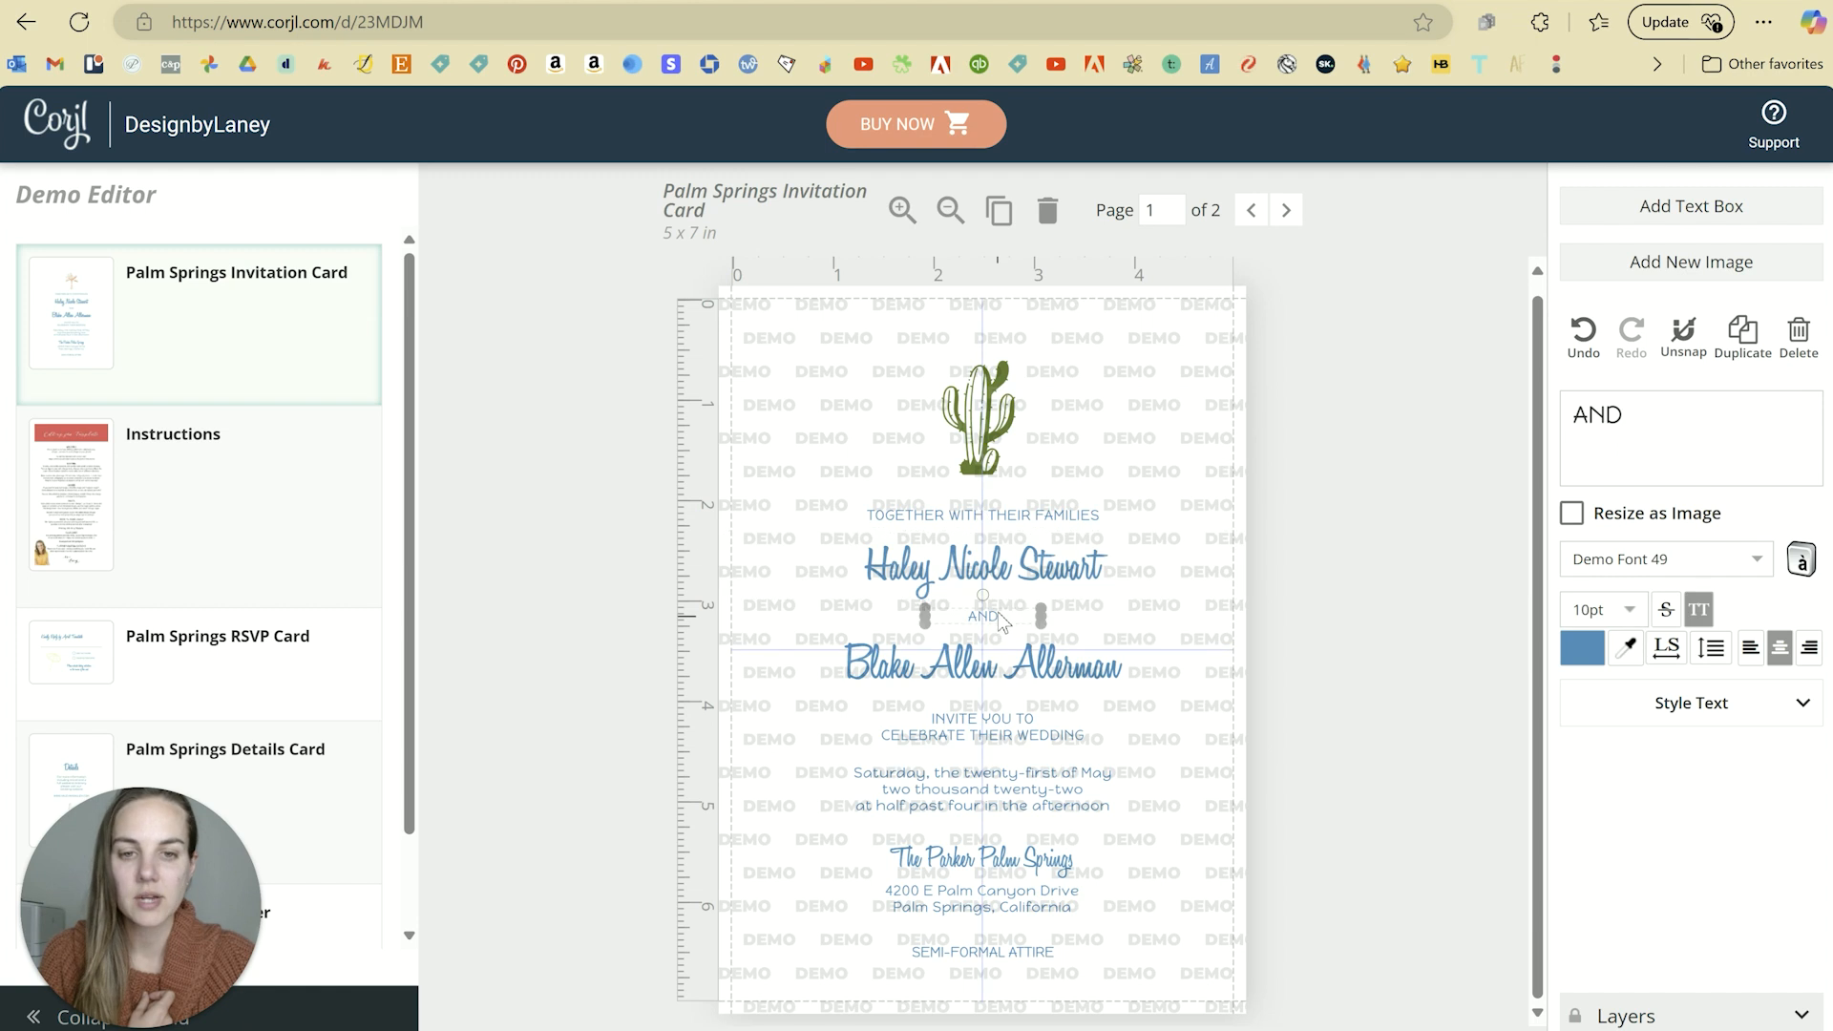
pyautogui.click(1003, 523)
pyautogui.moveTo(1724, 448); pyautogui.dragTo(1578, 399)
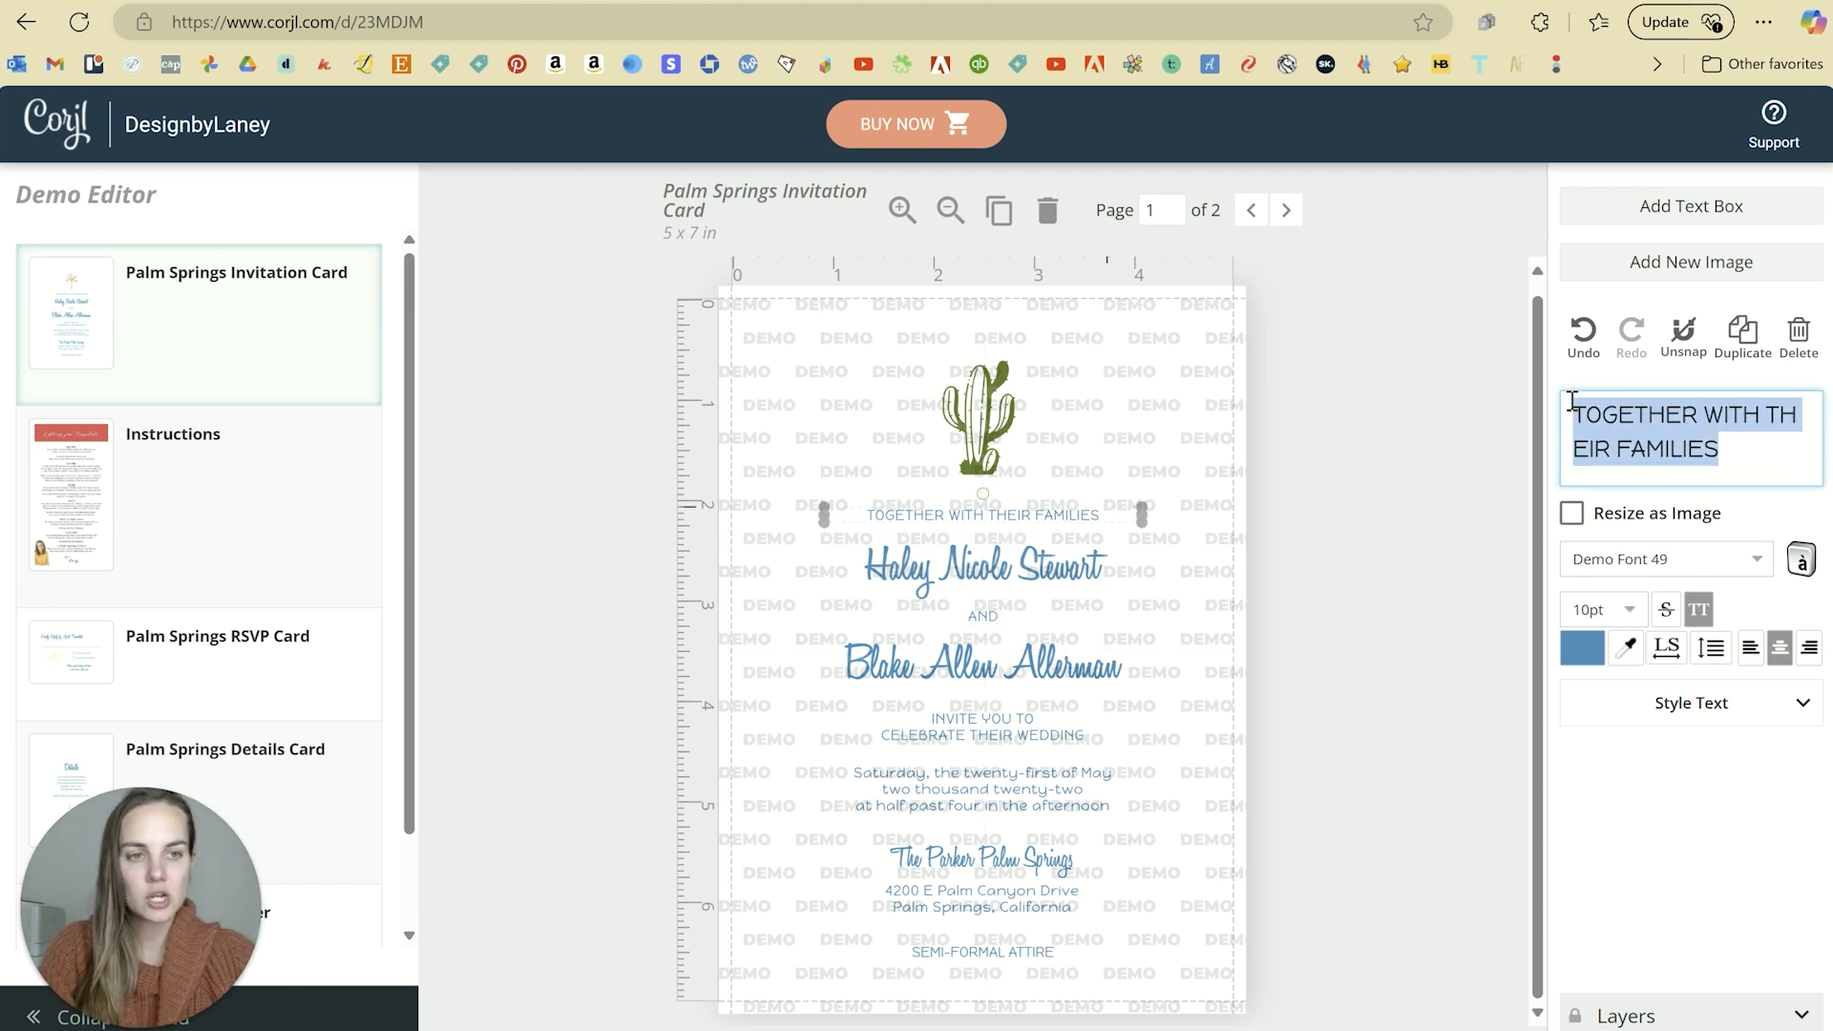
pyautogui.press('Right')
pyautogui.press('Left')
pyautogui.press('Left')
pyautogui.press('Left')
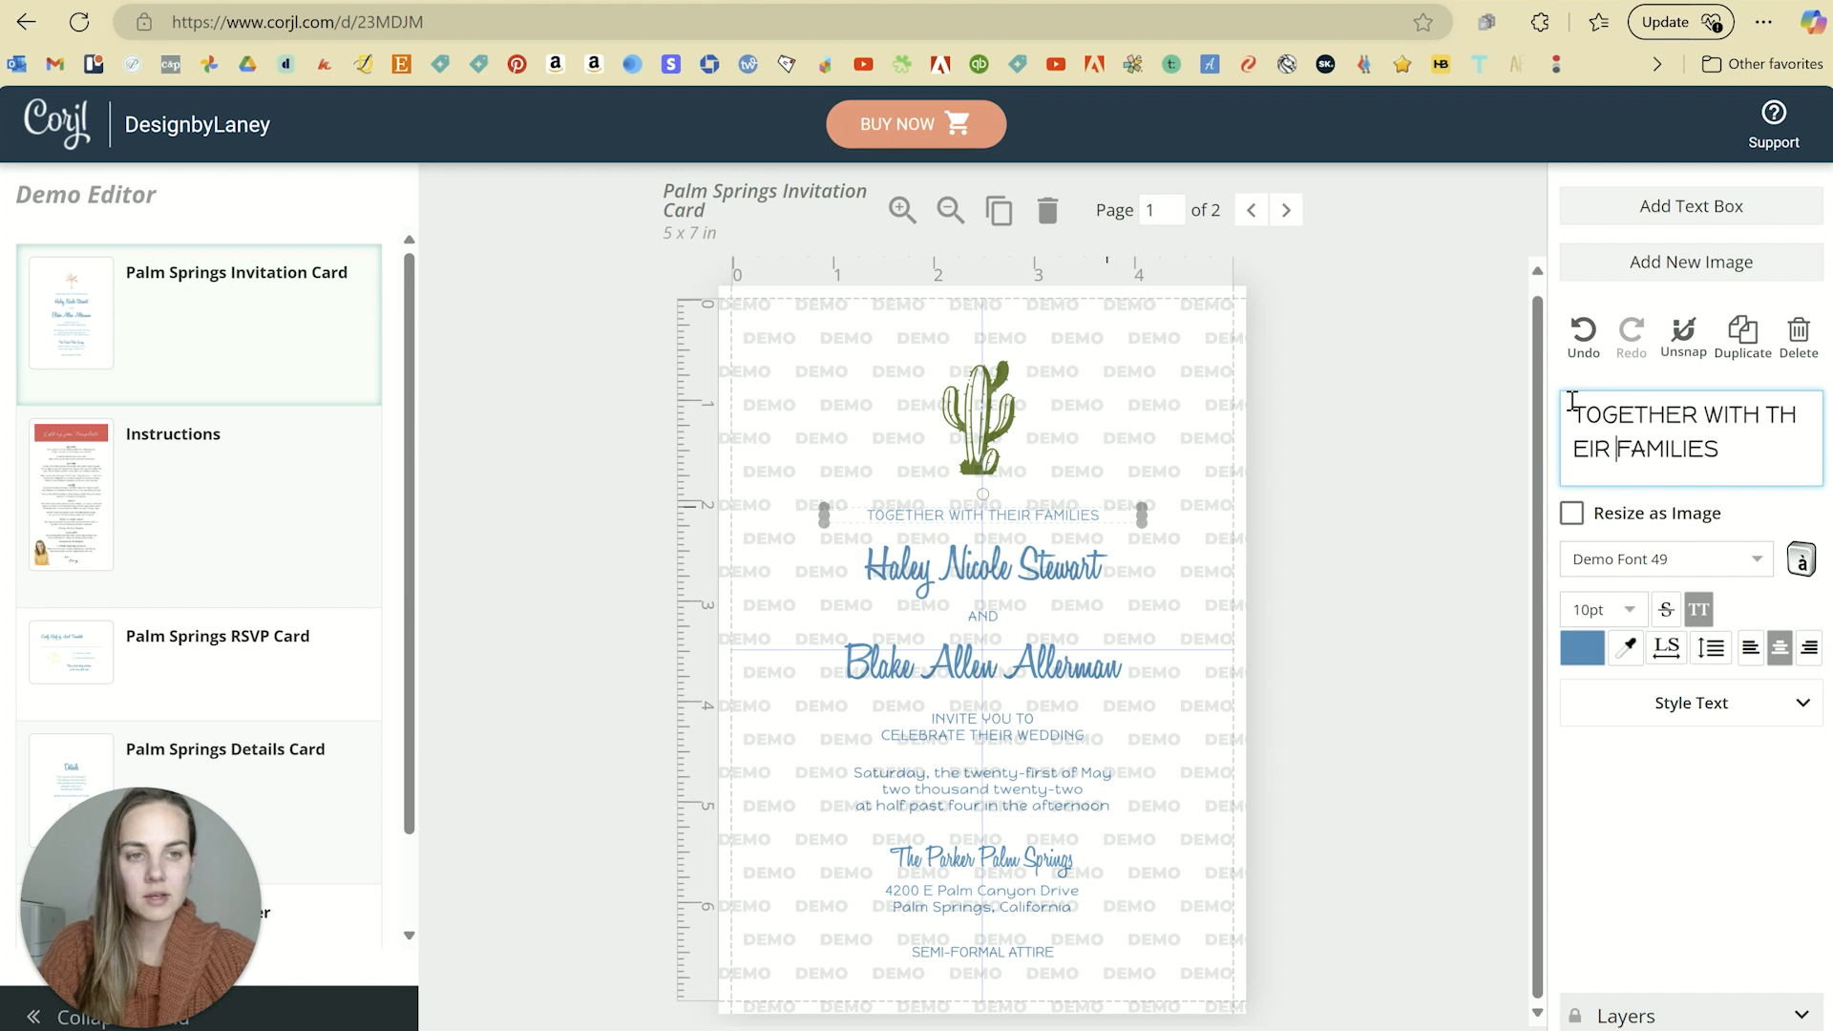
pyautogui.click(1424, 516)
# Step: Replace the first partner's name text with the new partner's full name
pyautogui.click(1024, 571)
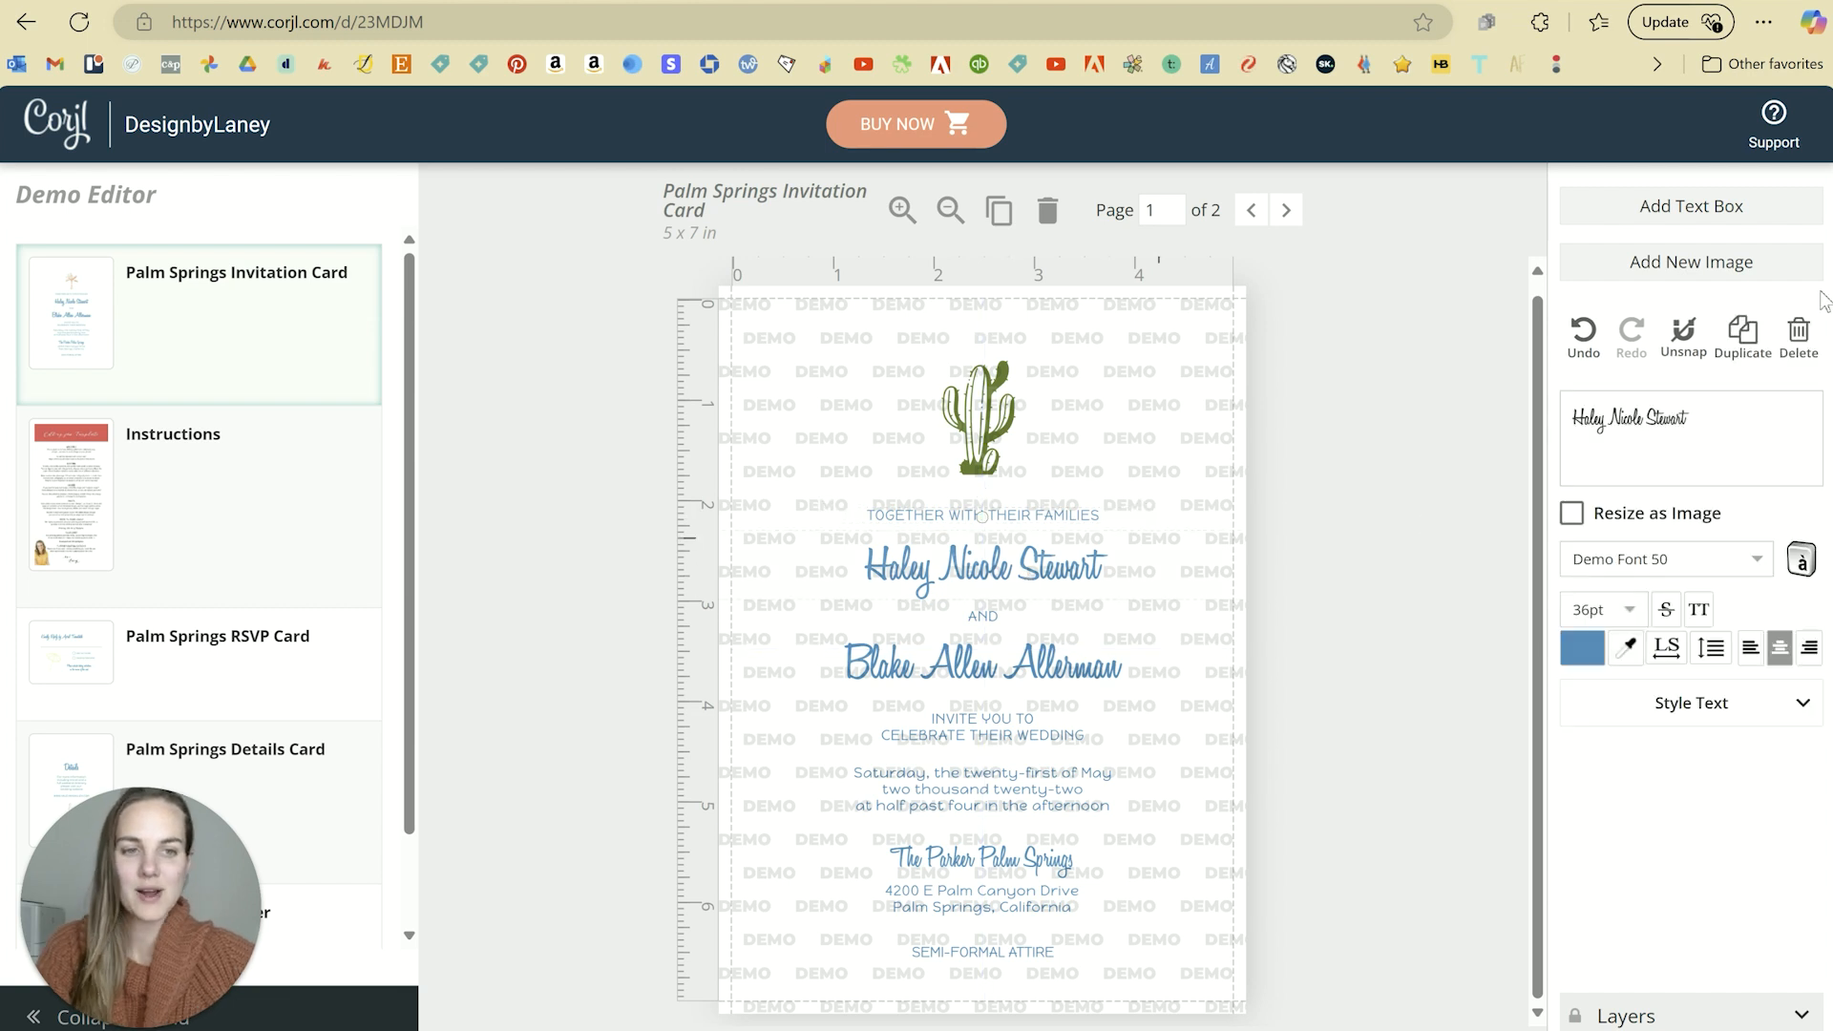
pyautogui.moveTo(1695, 402); pyautogui.dragTo(1530, 421)
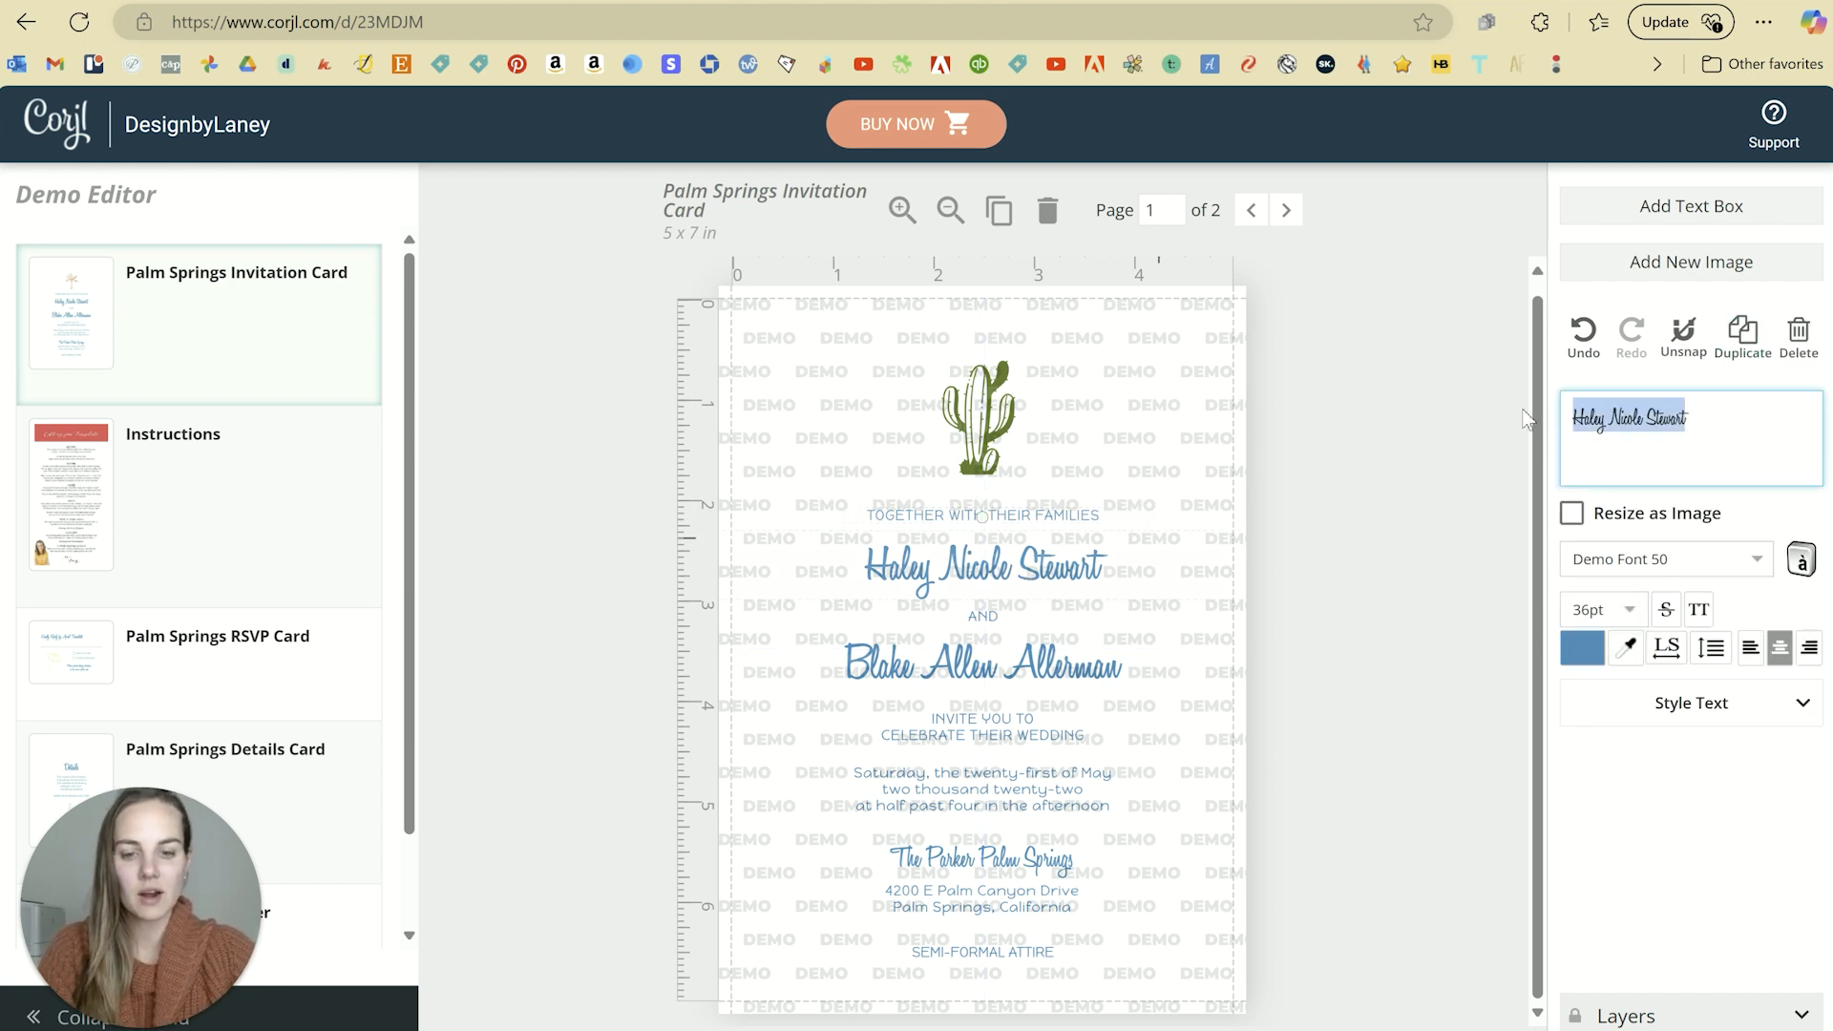
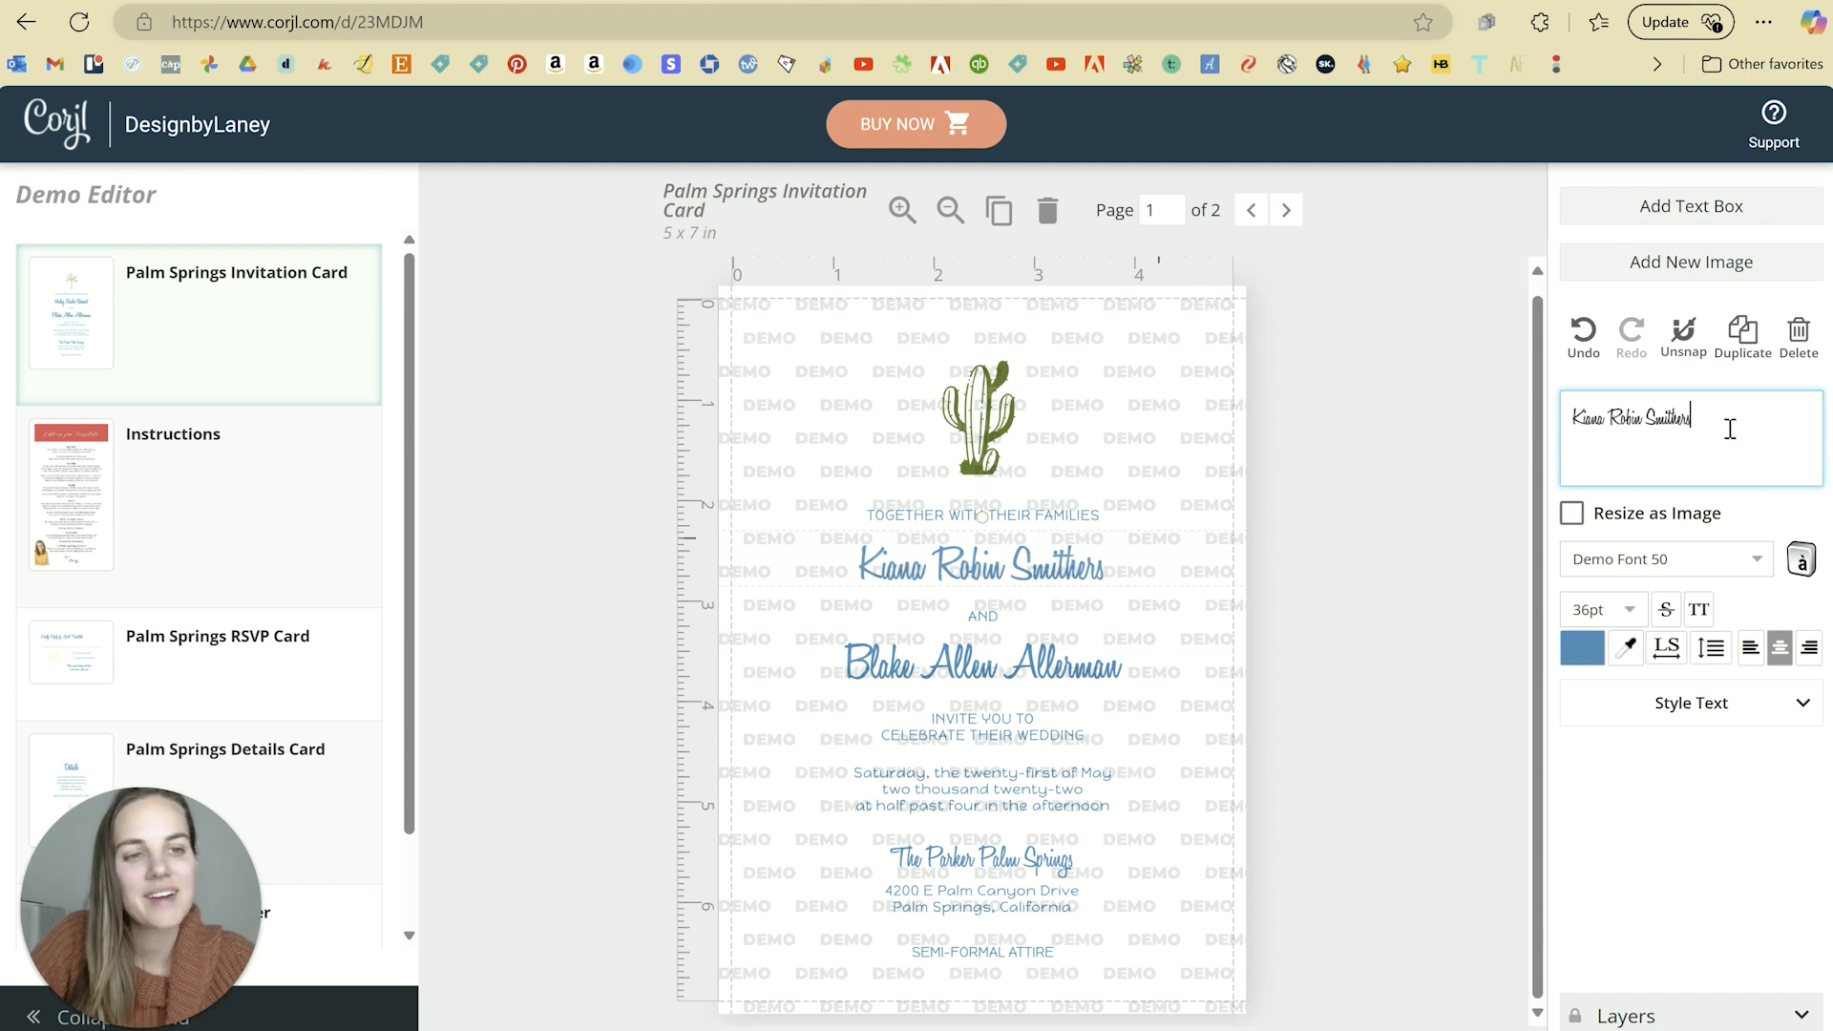
pyautogui.moveTo(1730, 429); pyautogui.dragTo(1581, 421)
pyautogui.click(1695, 418)
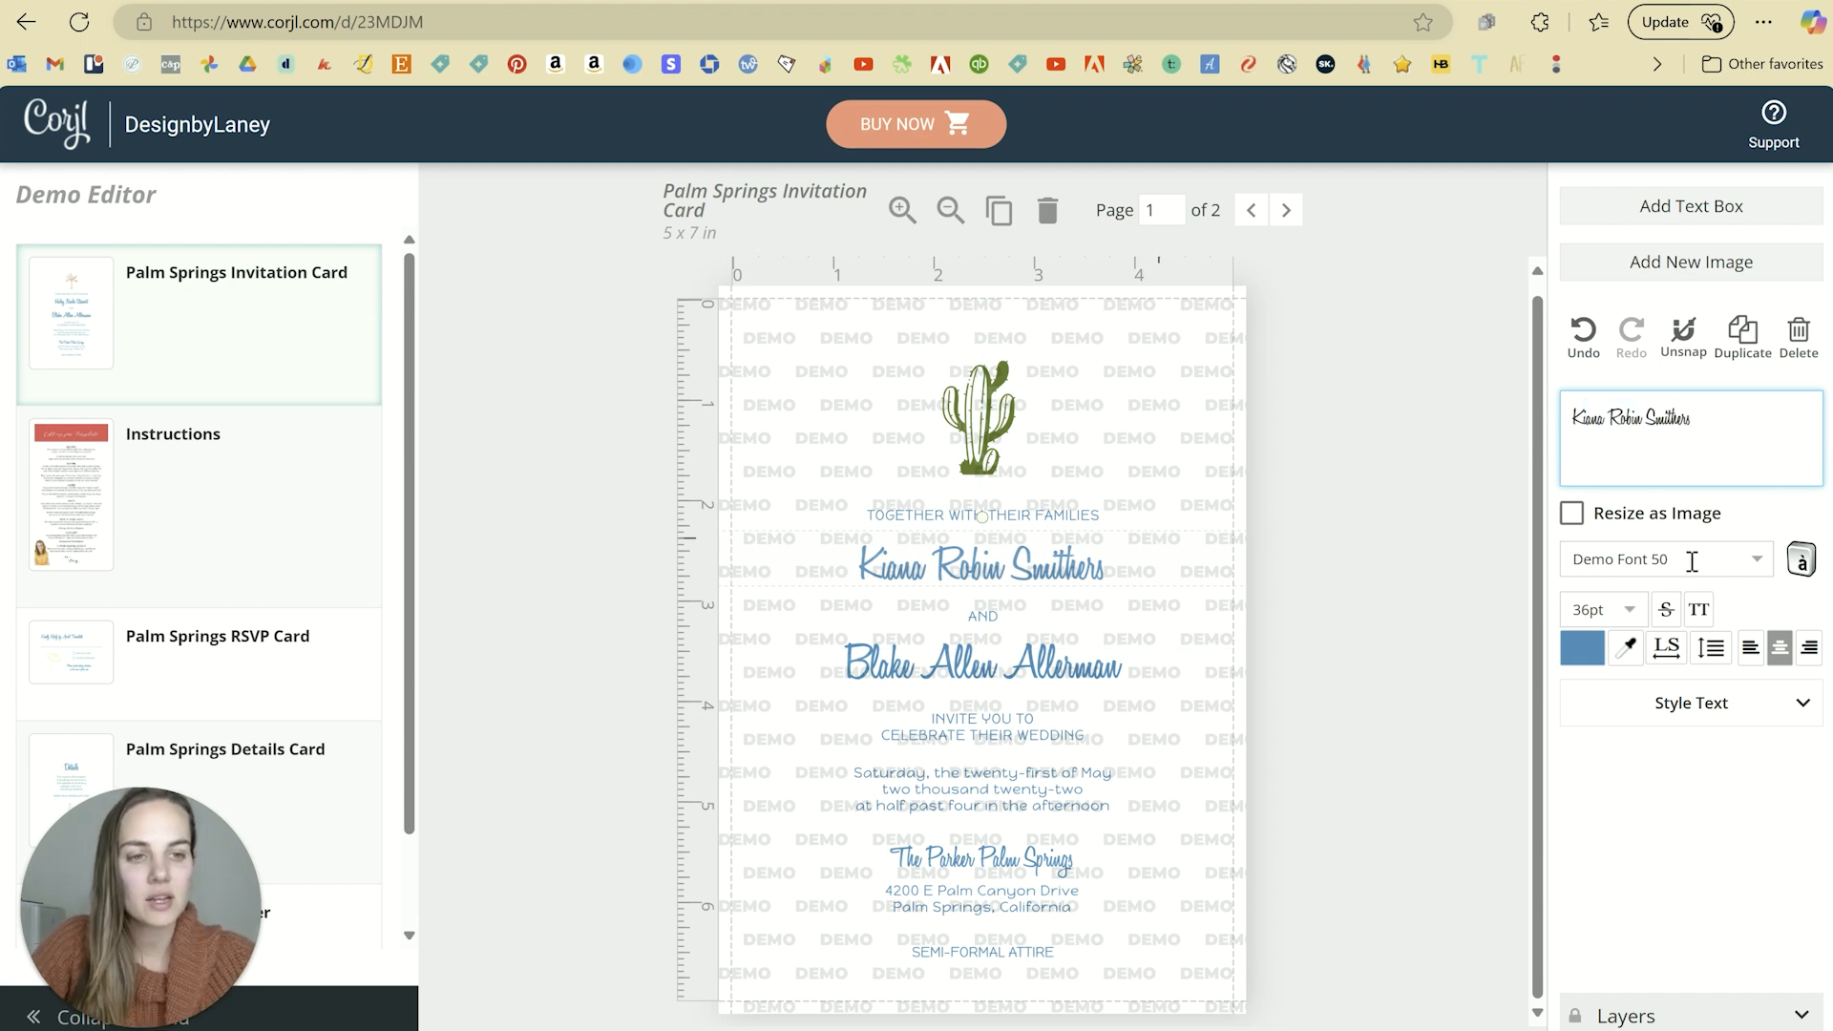
# Step: Try Demo Font 1, Demo Font 2 and Demo Font 20 on the first partner's name
pyautogui.click(1692, 561)
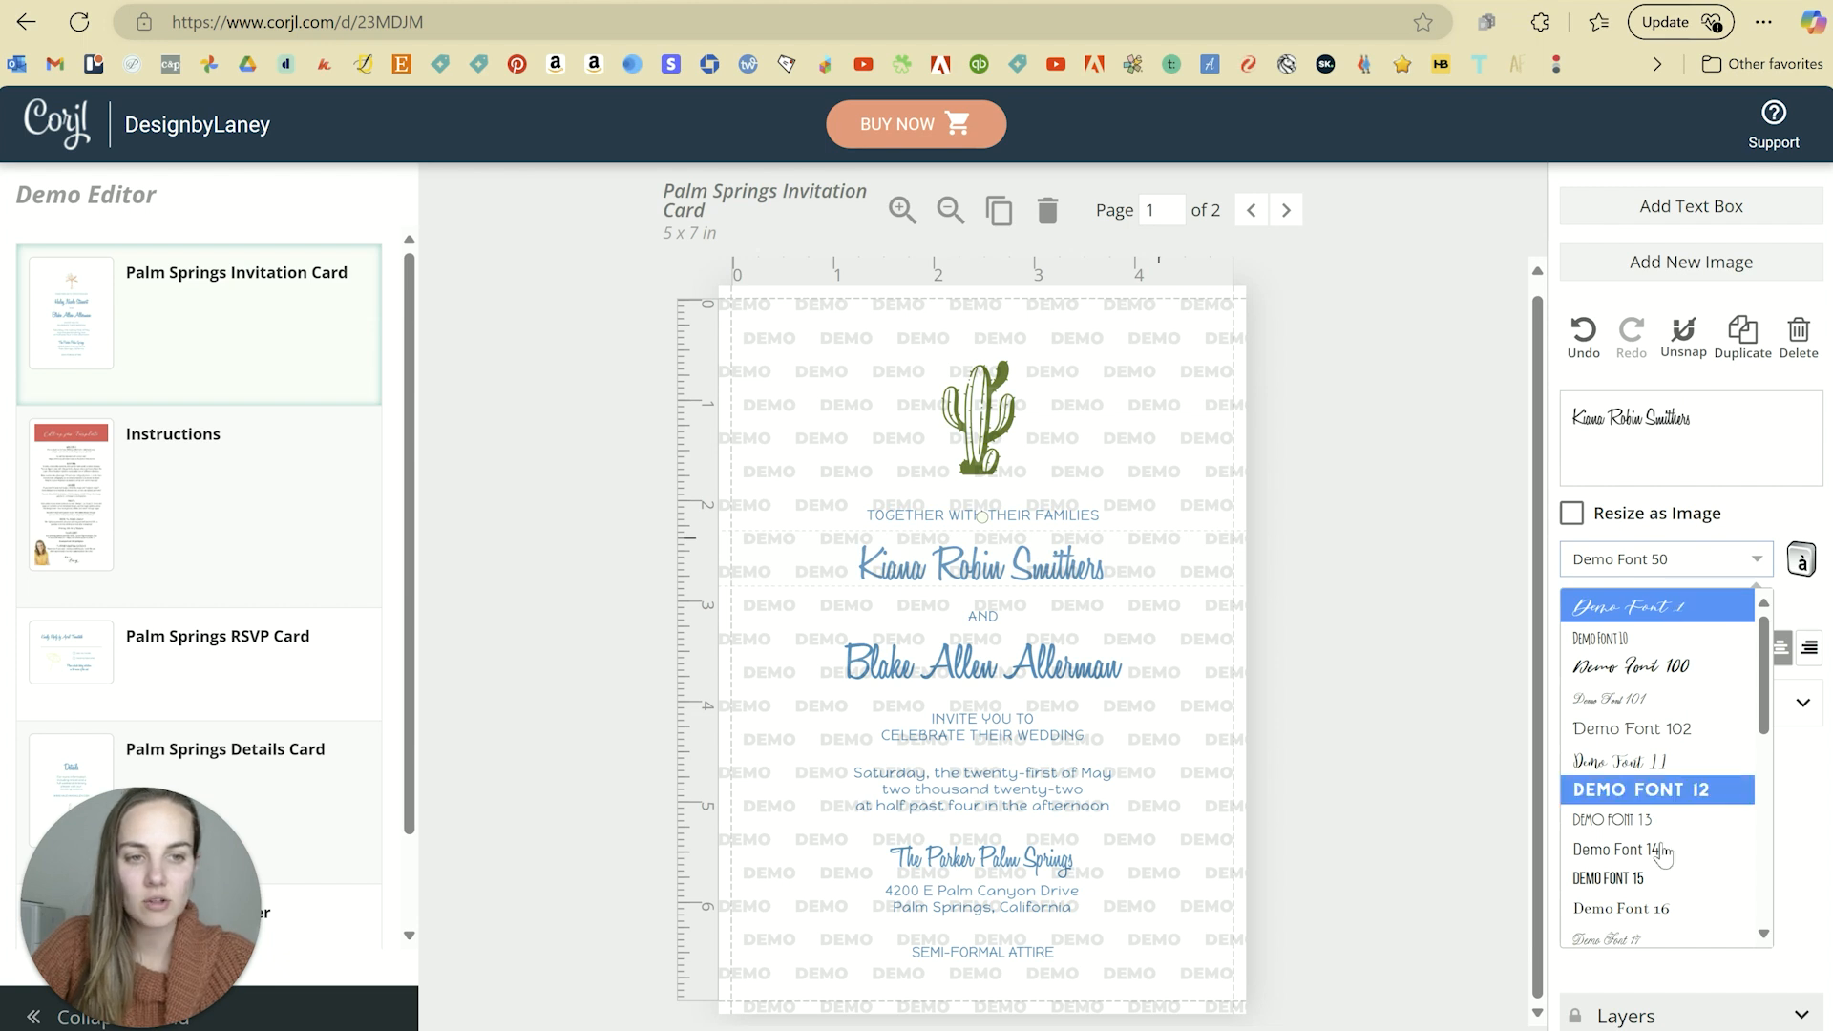
pyautogui.click(1627, 607)
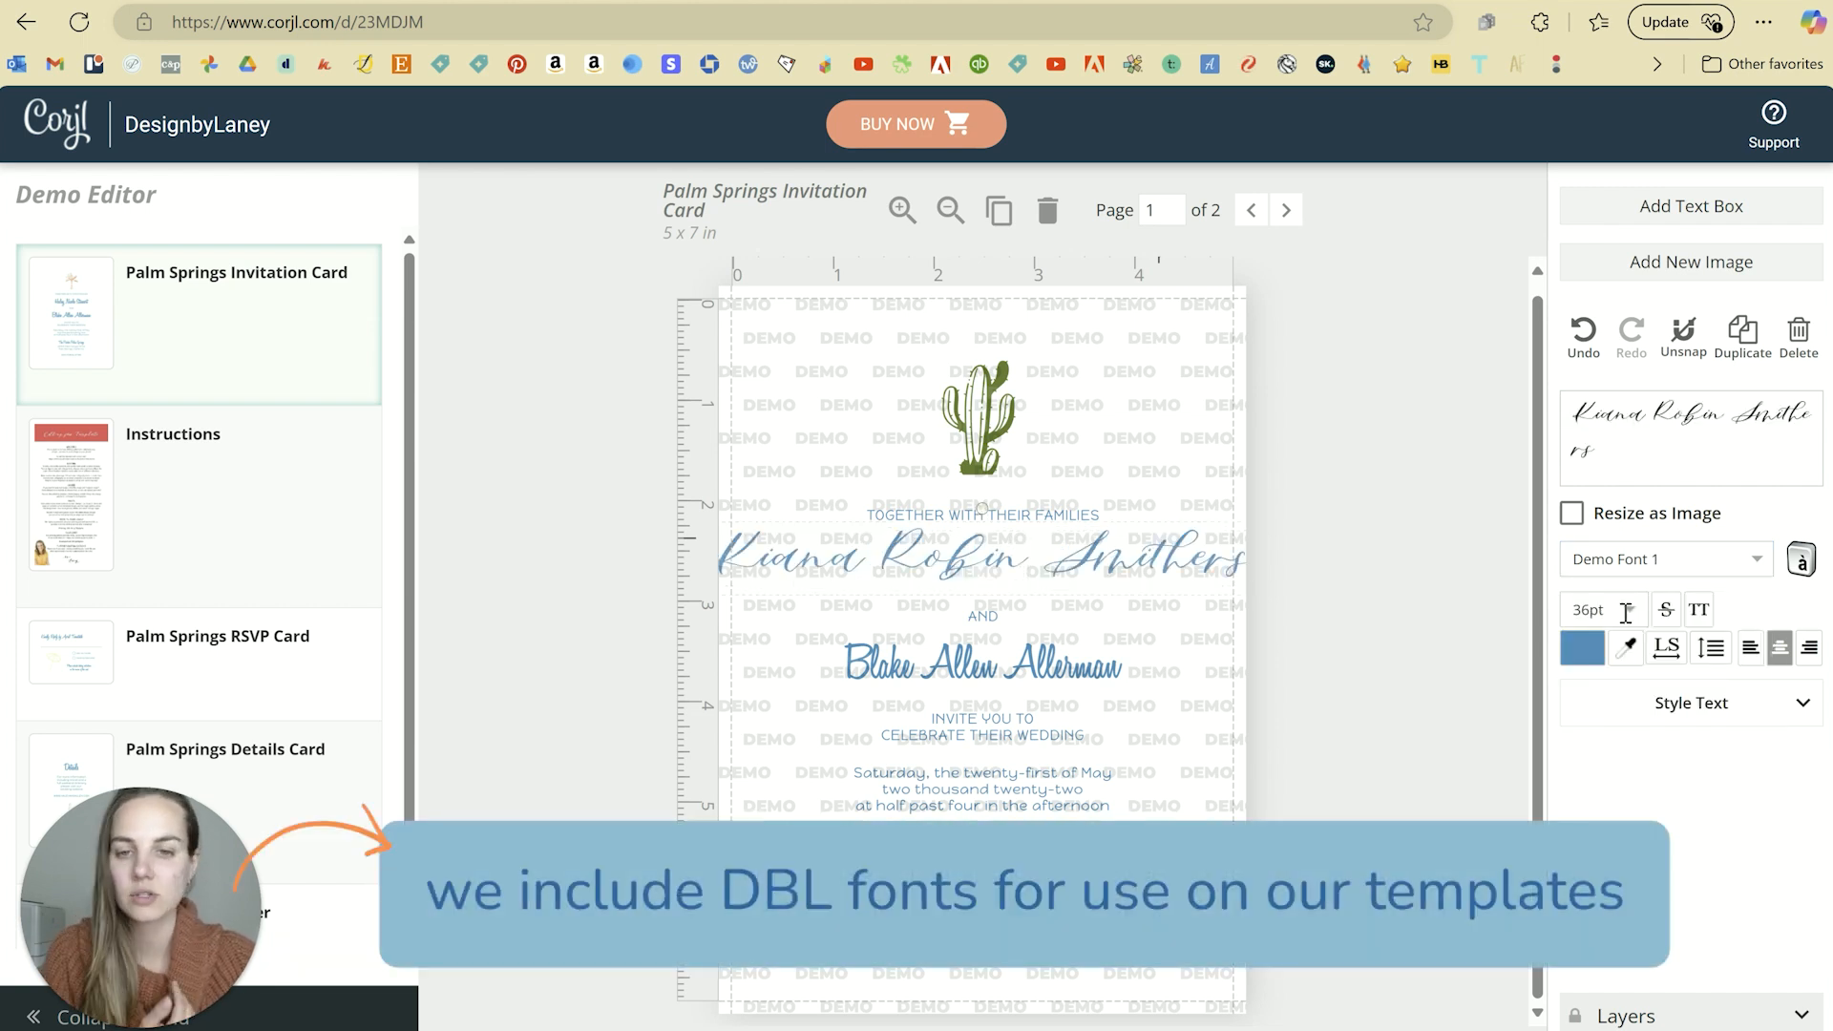
pyautogui.click(1714, 564)
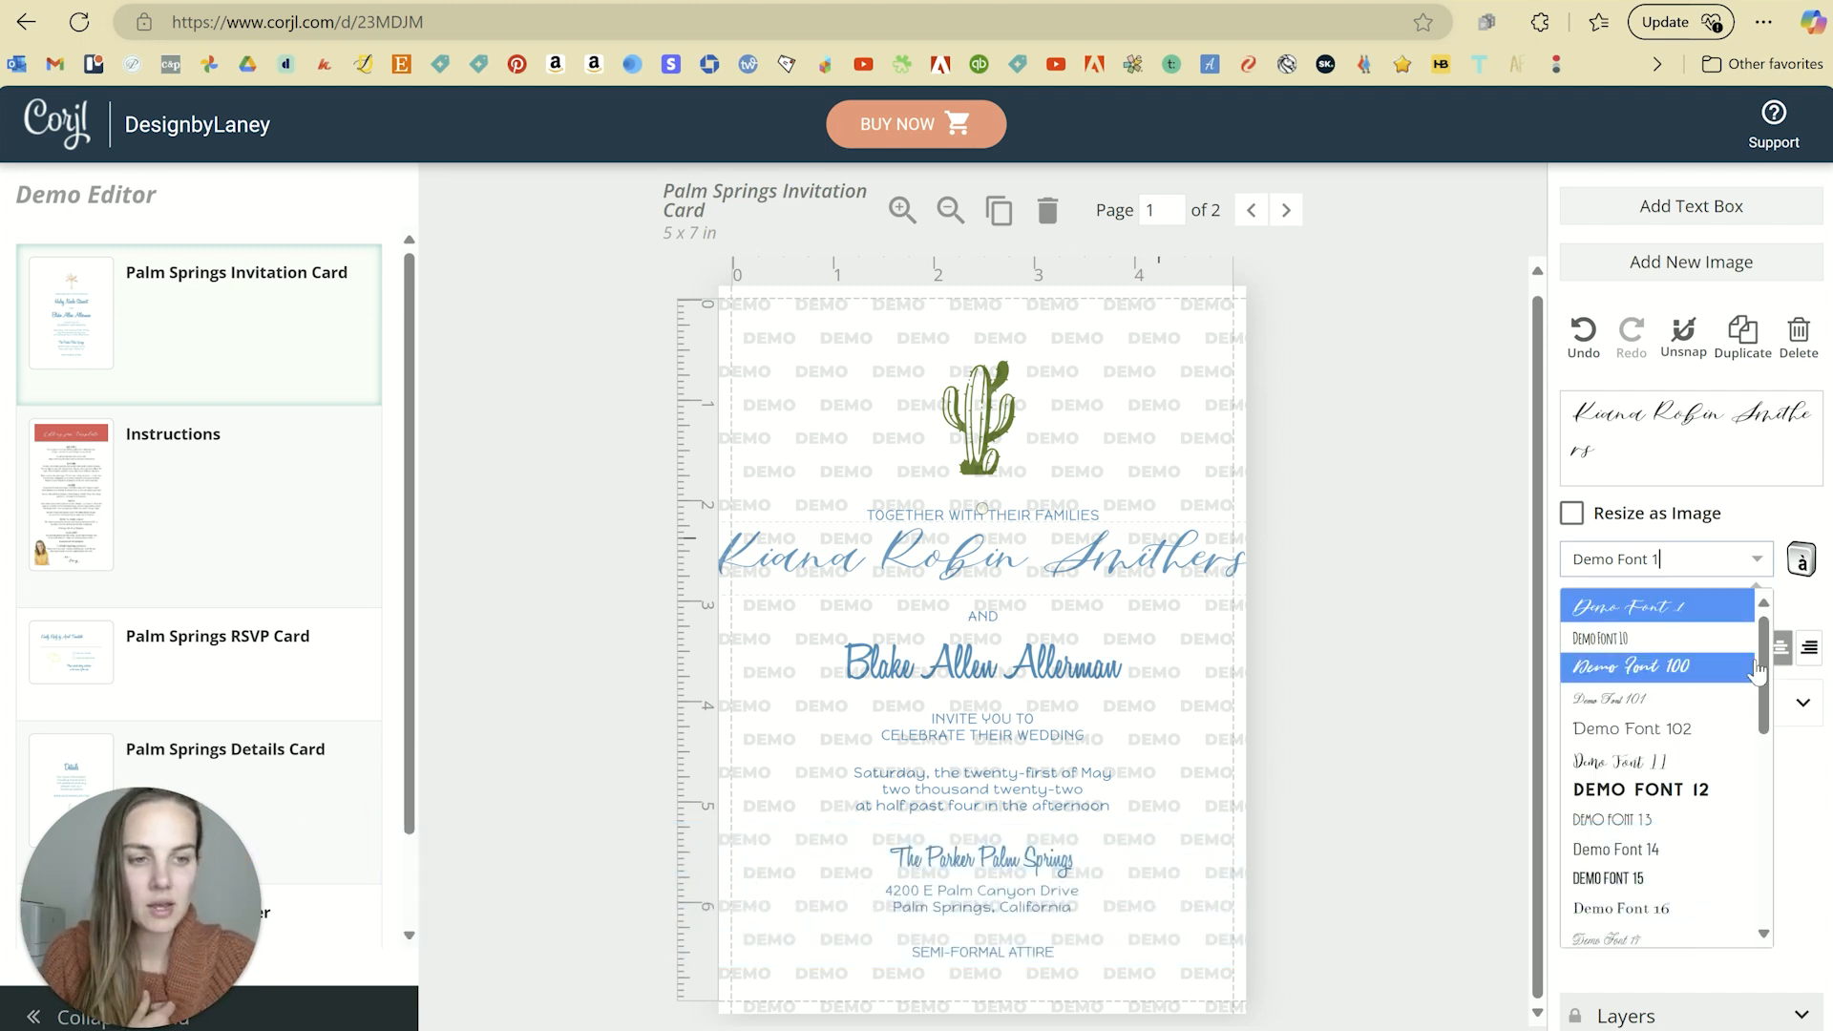
pyautogui.scroll(-1, 1760, 672)
pyautogui.moveTo(1760, 671); pyautogui.dragTo(1754, 768)
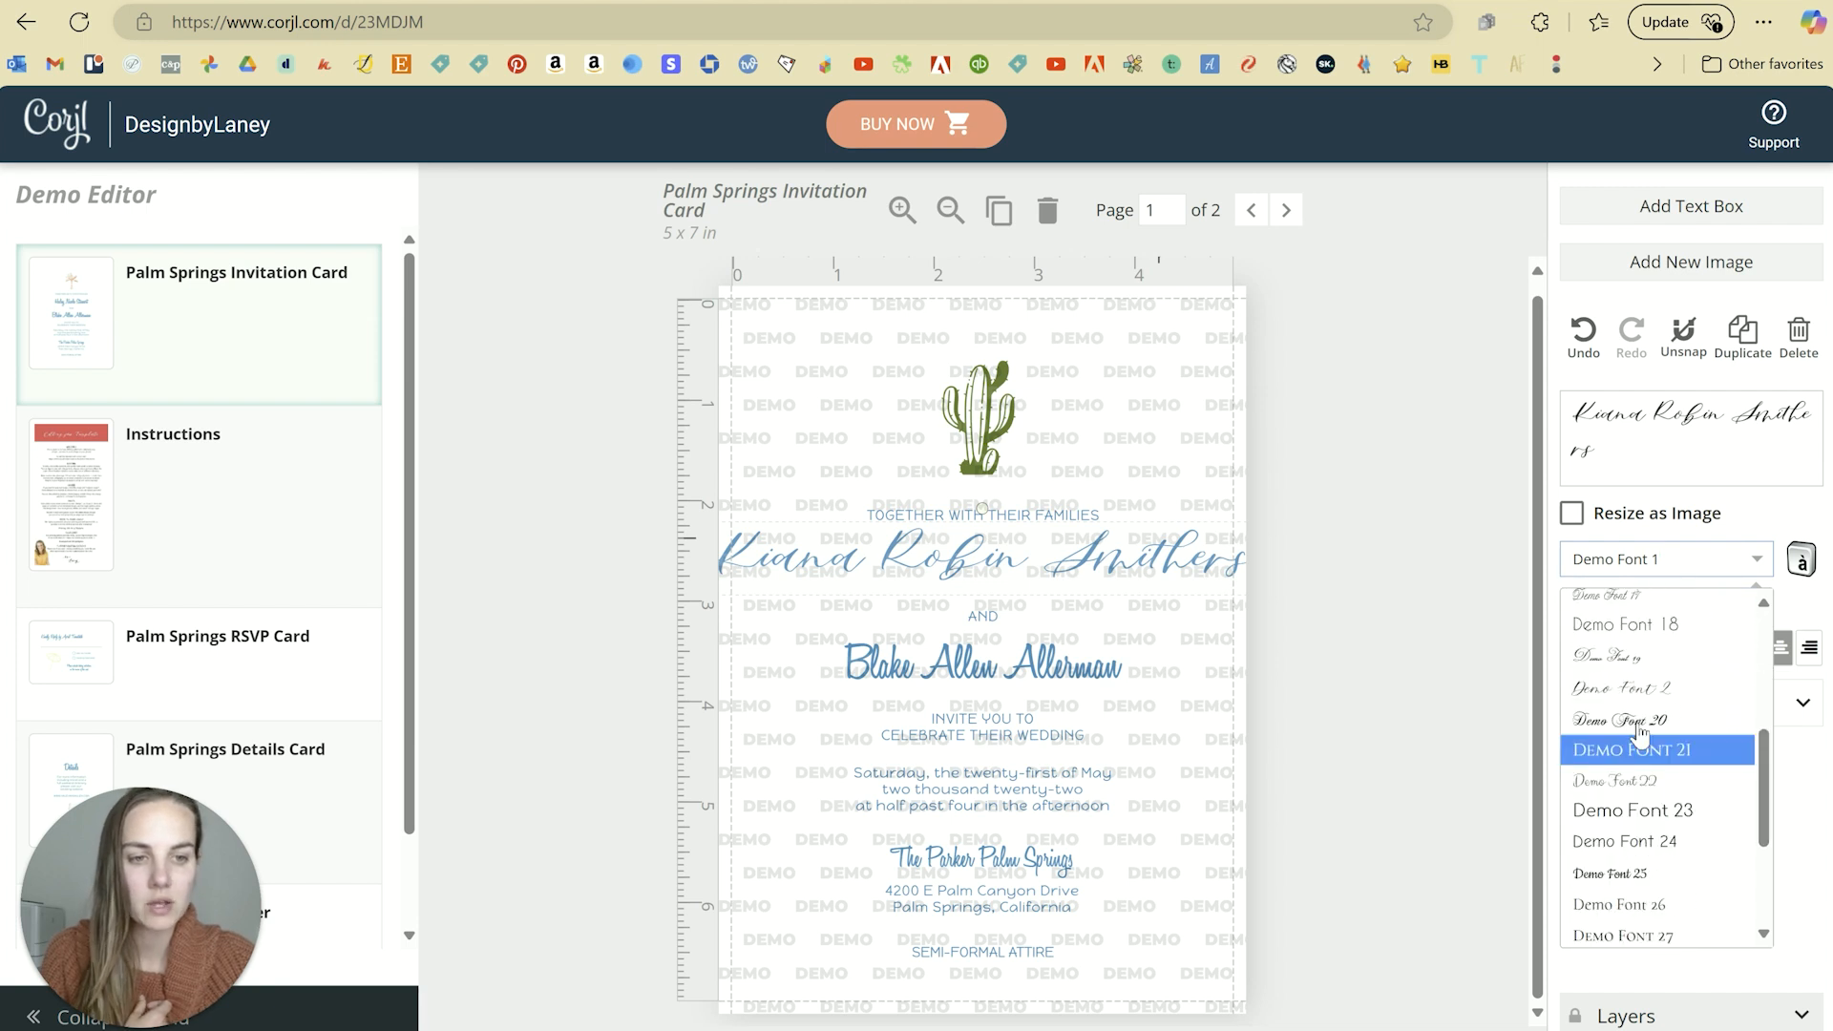
pyautogui.click(1671, 692)
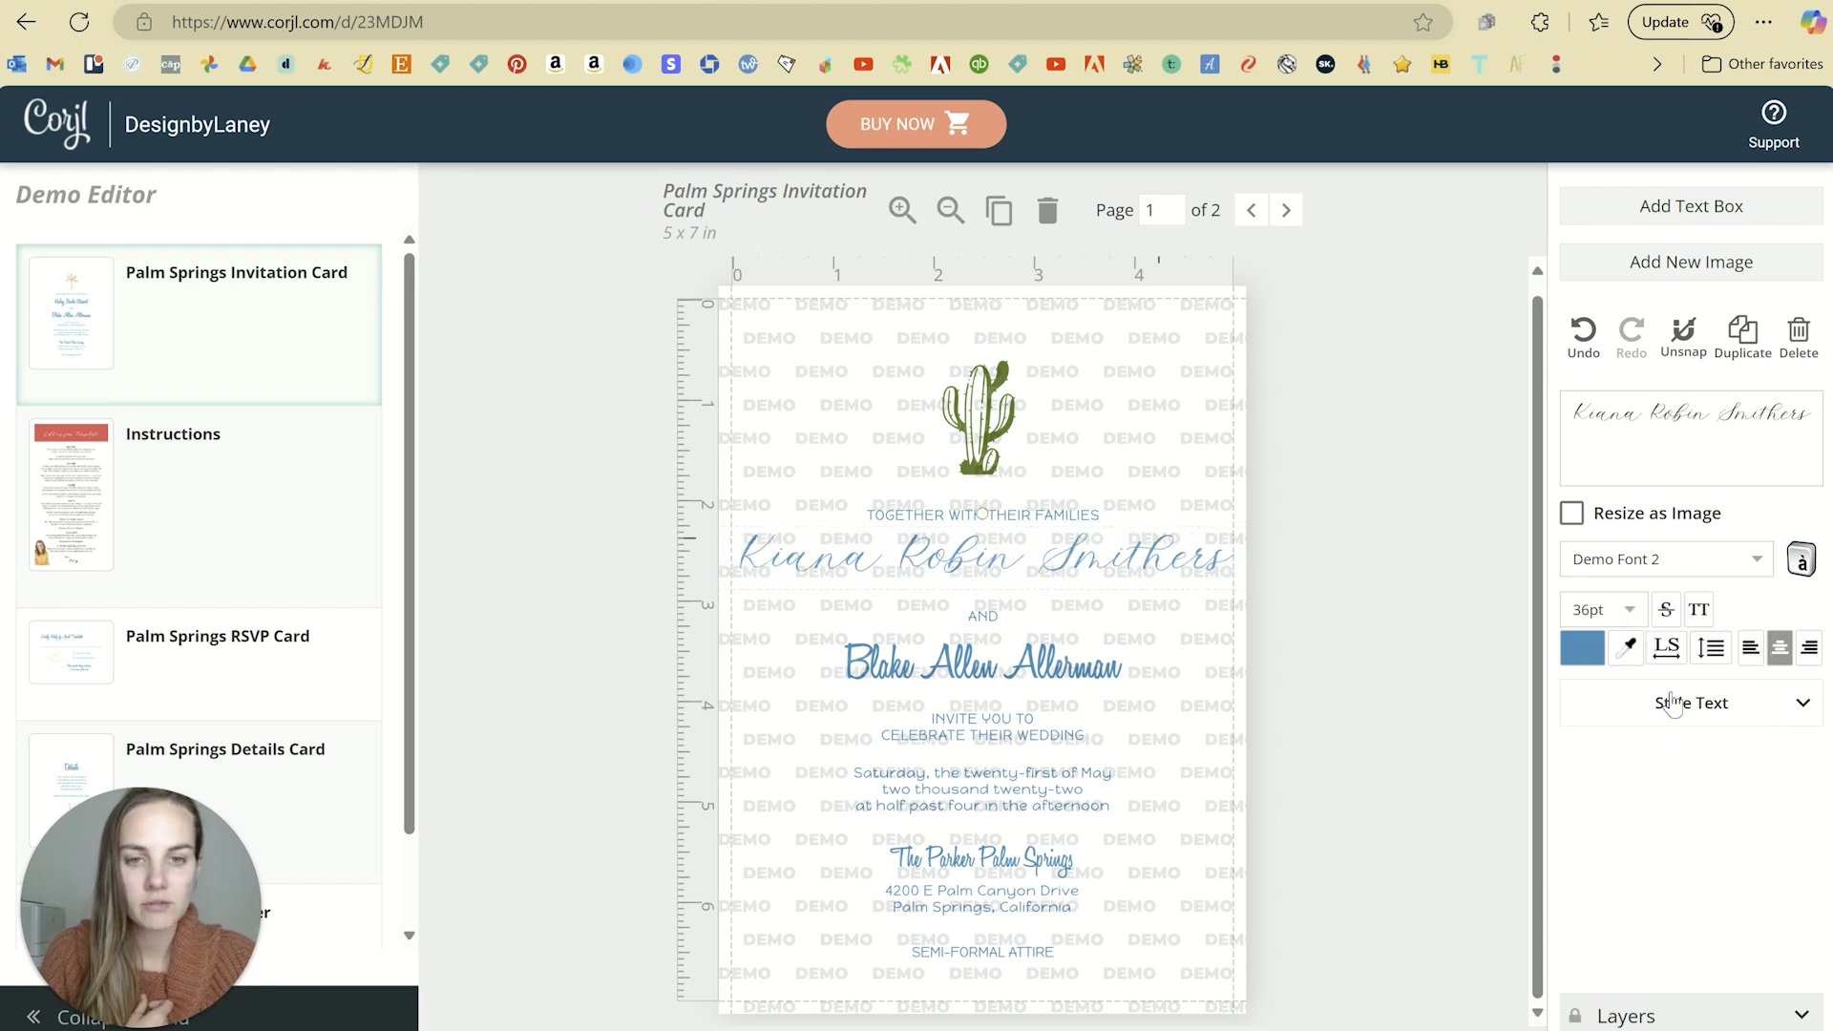
pyautogui.click(1756, 571)
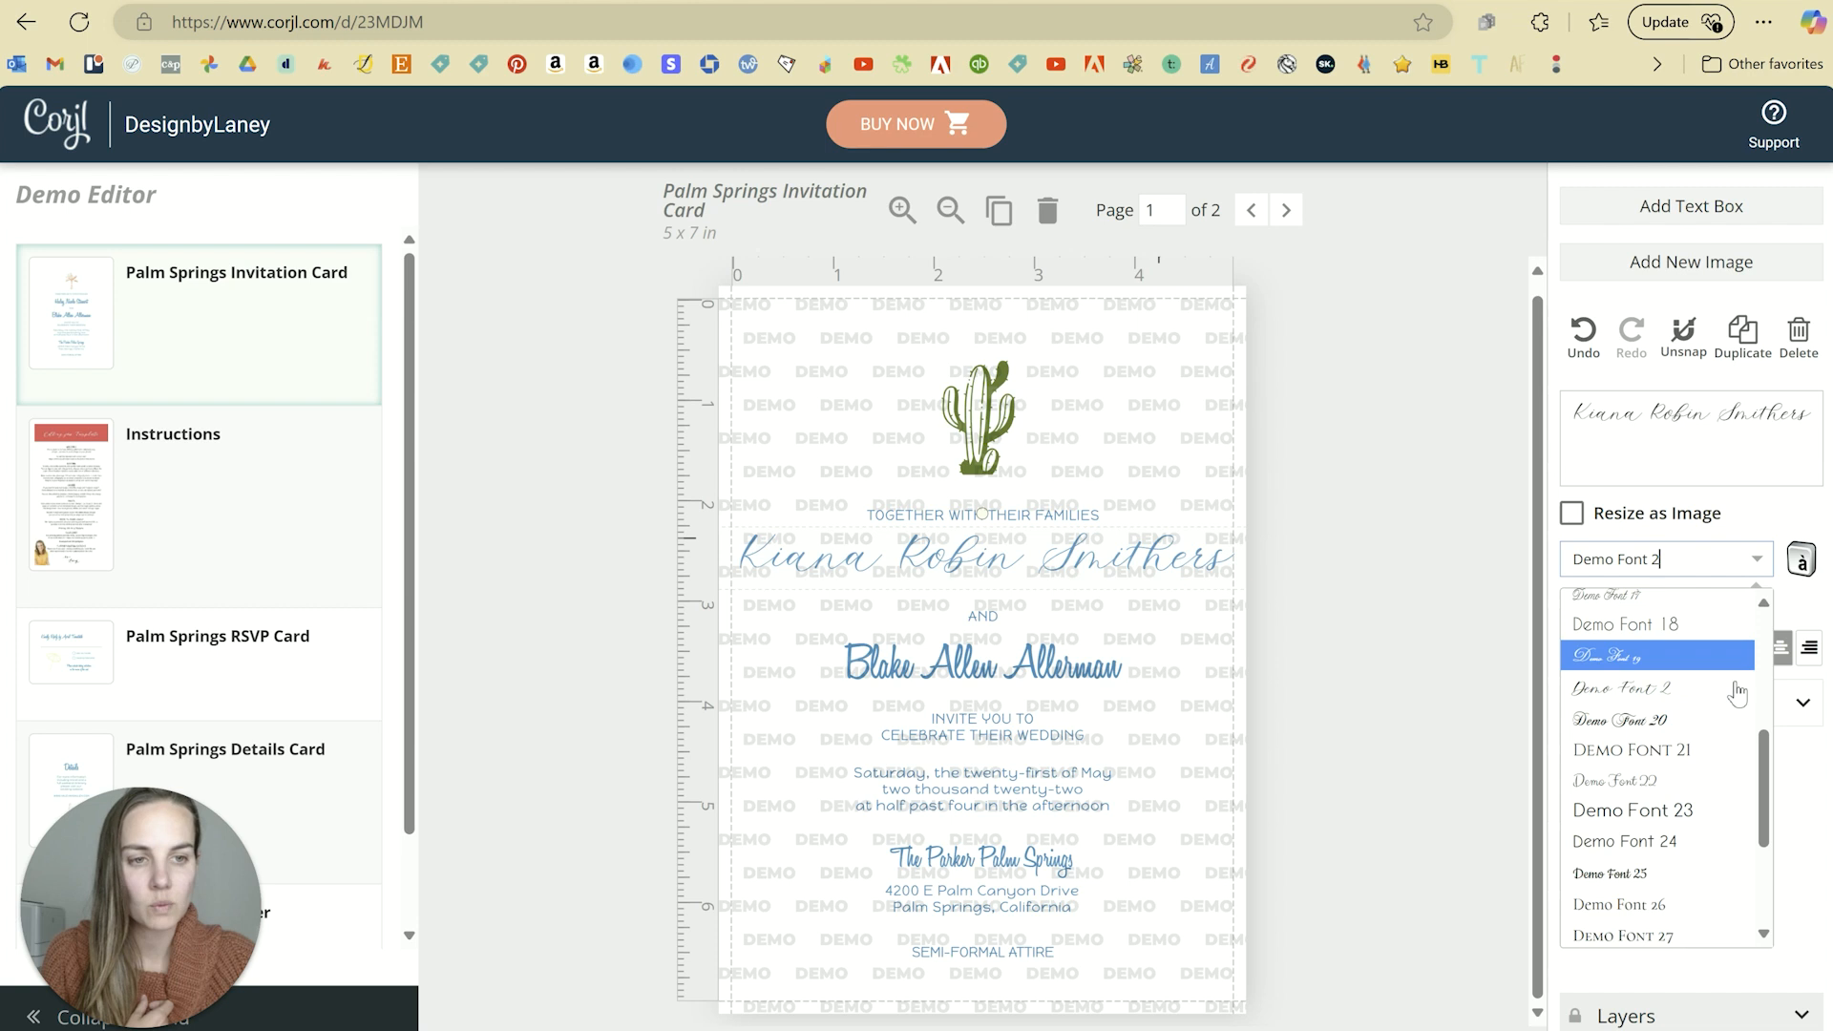
pyautogui.click(1657, 730)
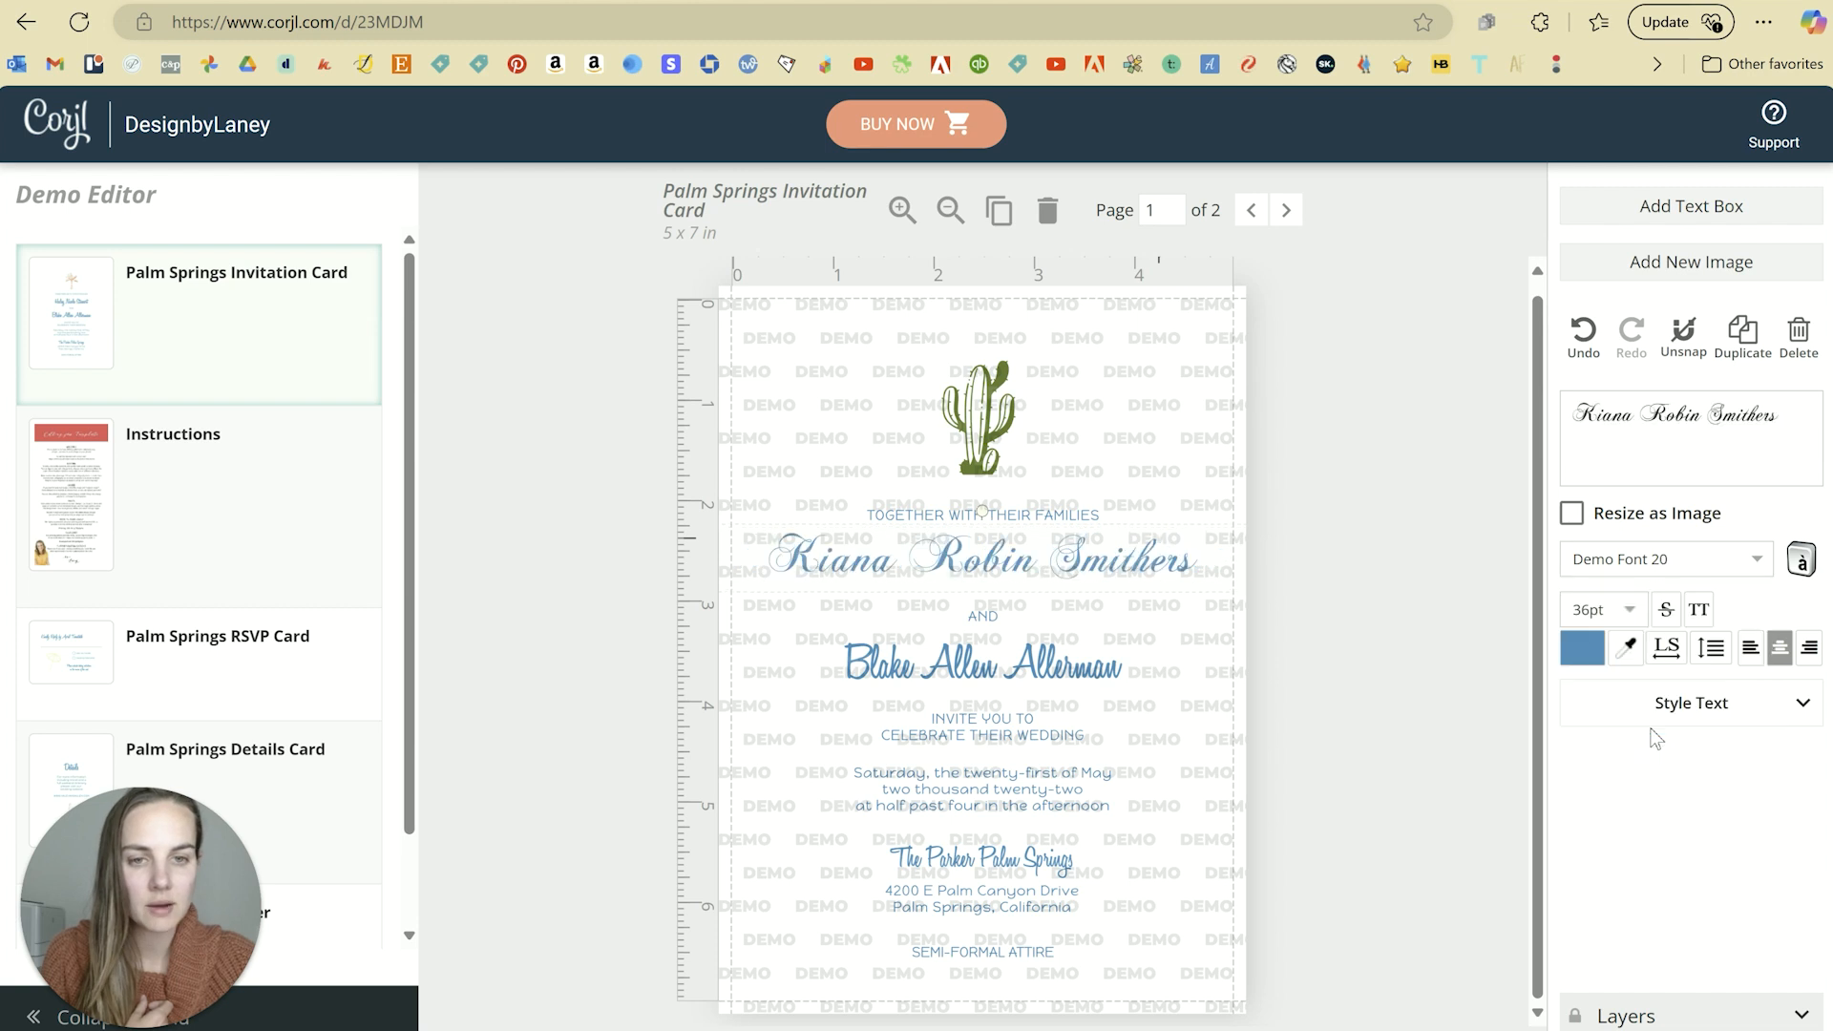
# Step: Try Demo Font 39, then settle on Demo Font 64 for the name
pyautogui.click(1757, 559)
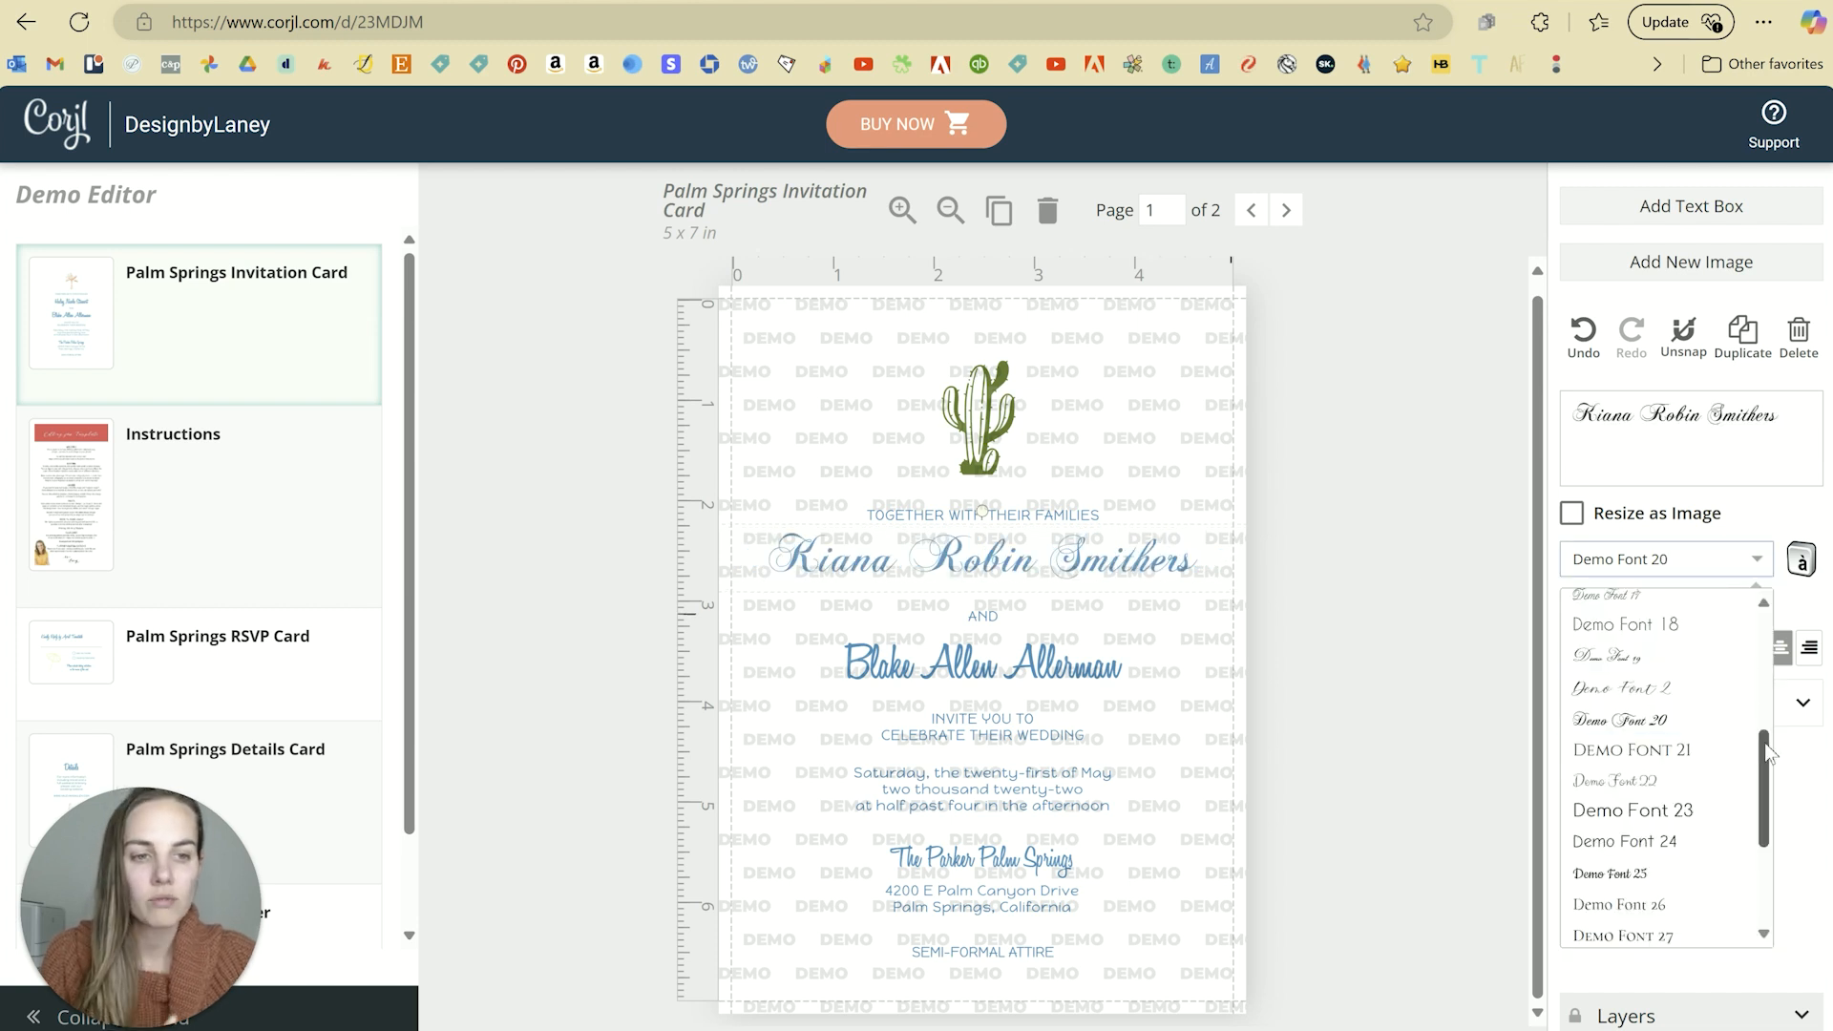
pyautogui.scroll(-5, 1767, 754)
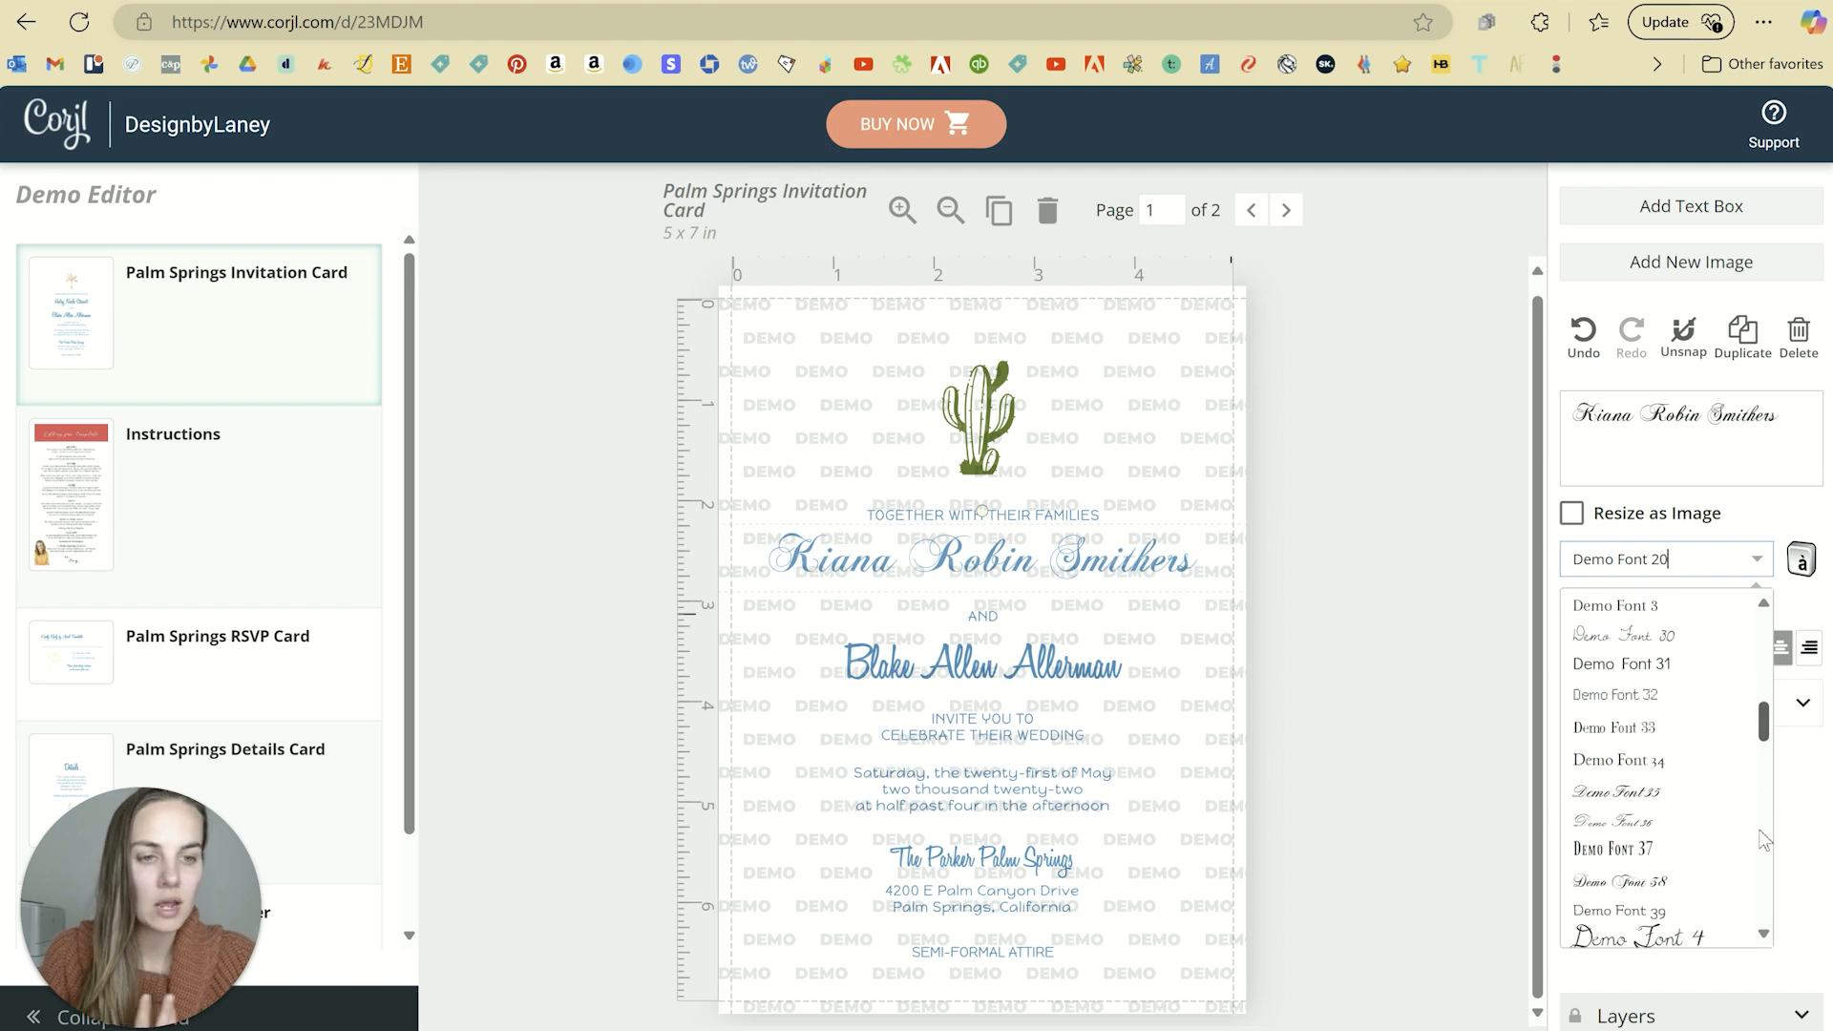
pyautogui.scroll(-2, 1764, 854)
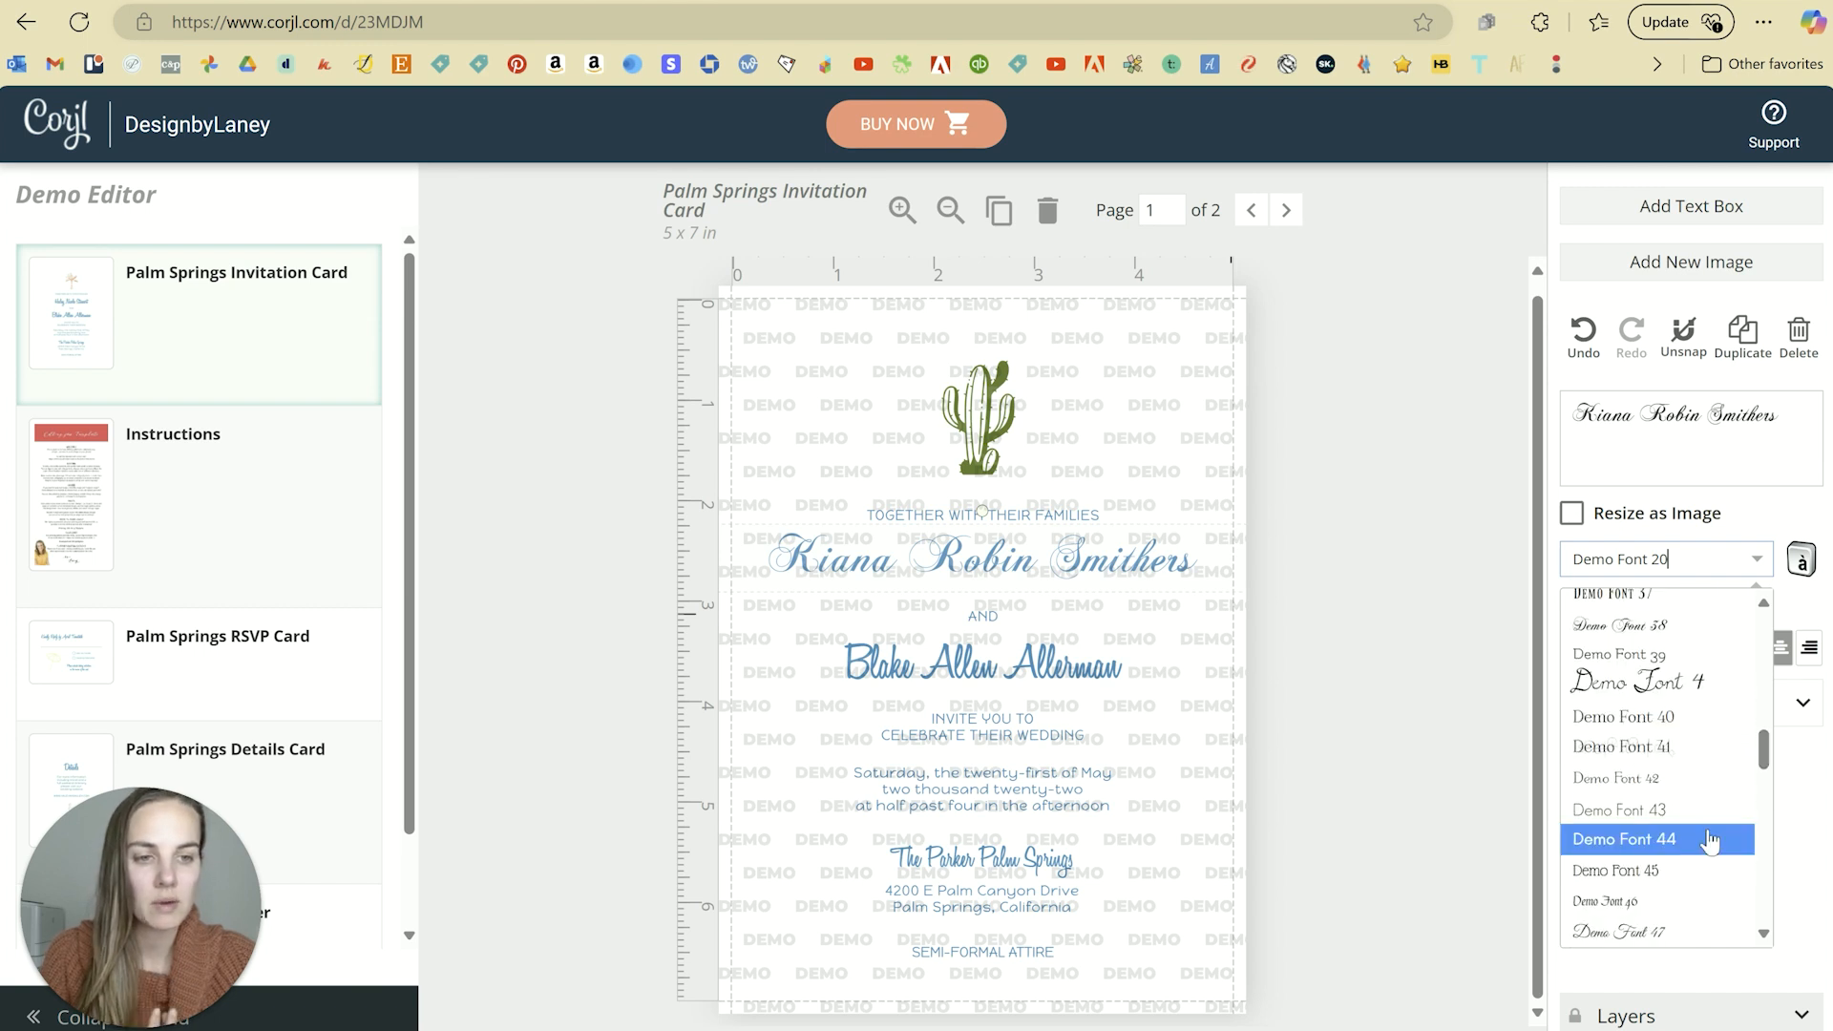
pyautogui.click(1630, 666)
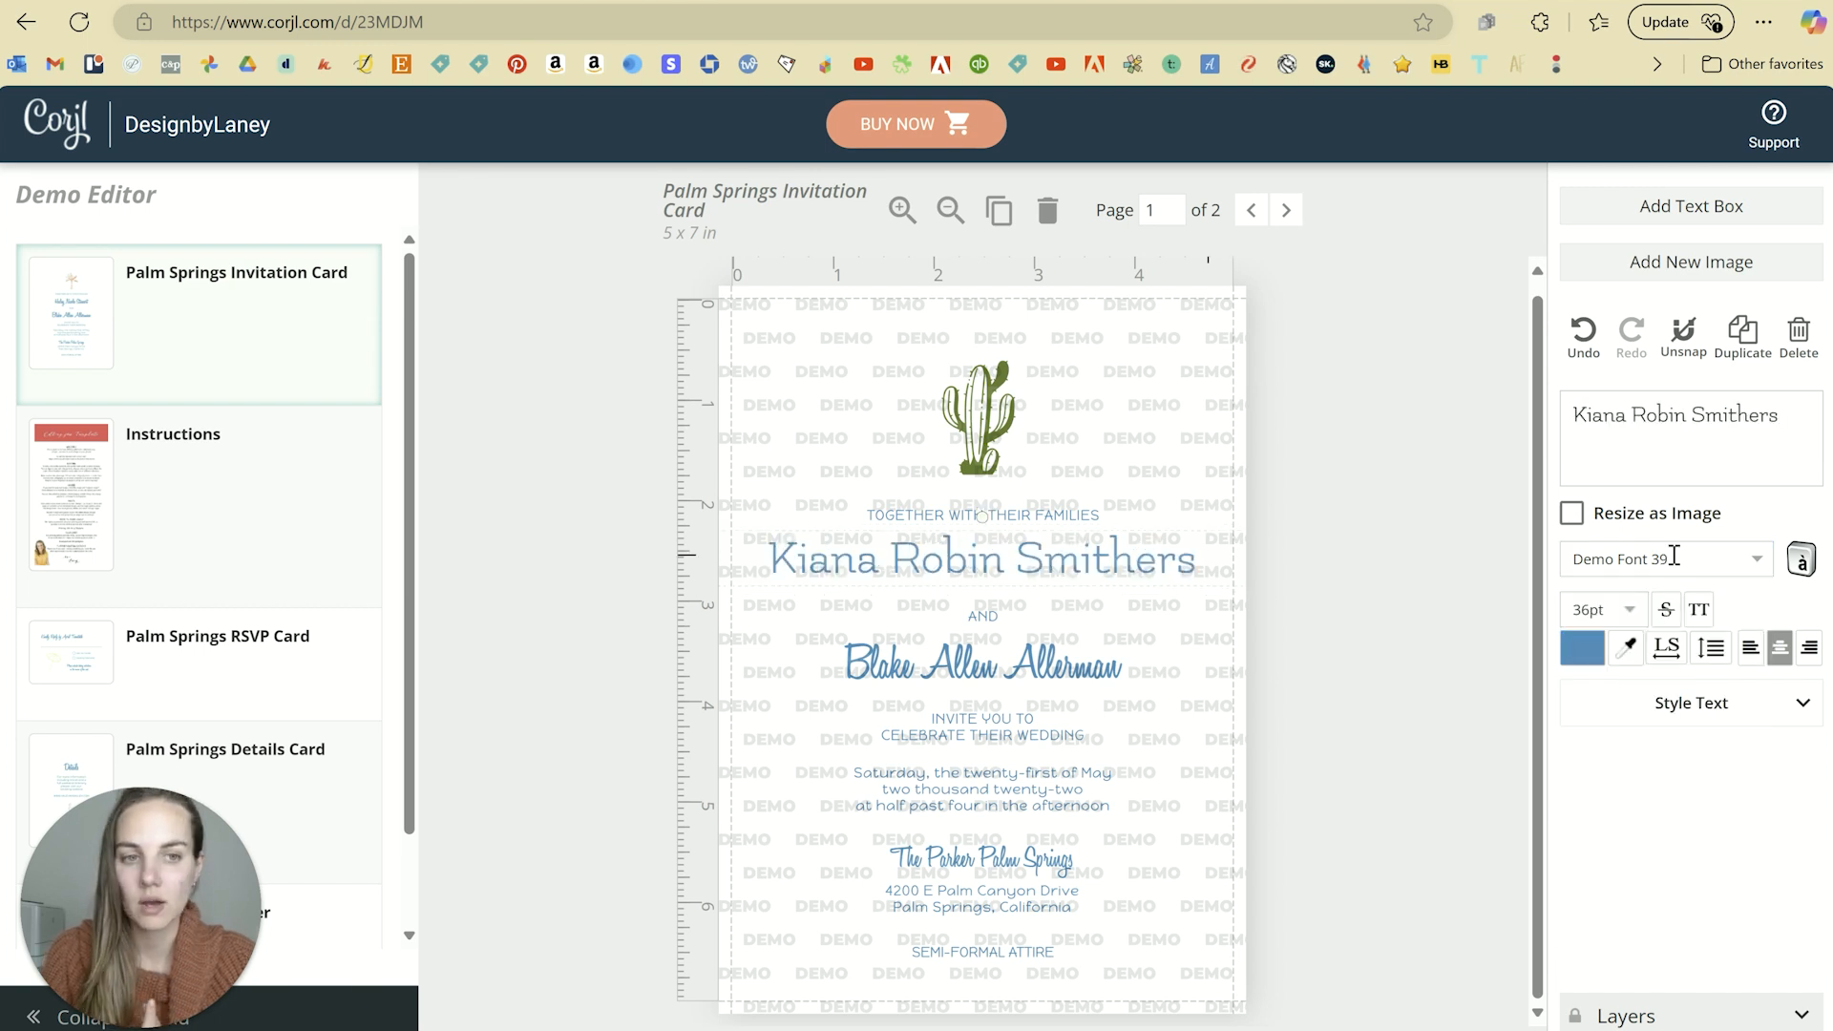
pyautogui.click(1755, 557)
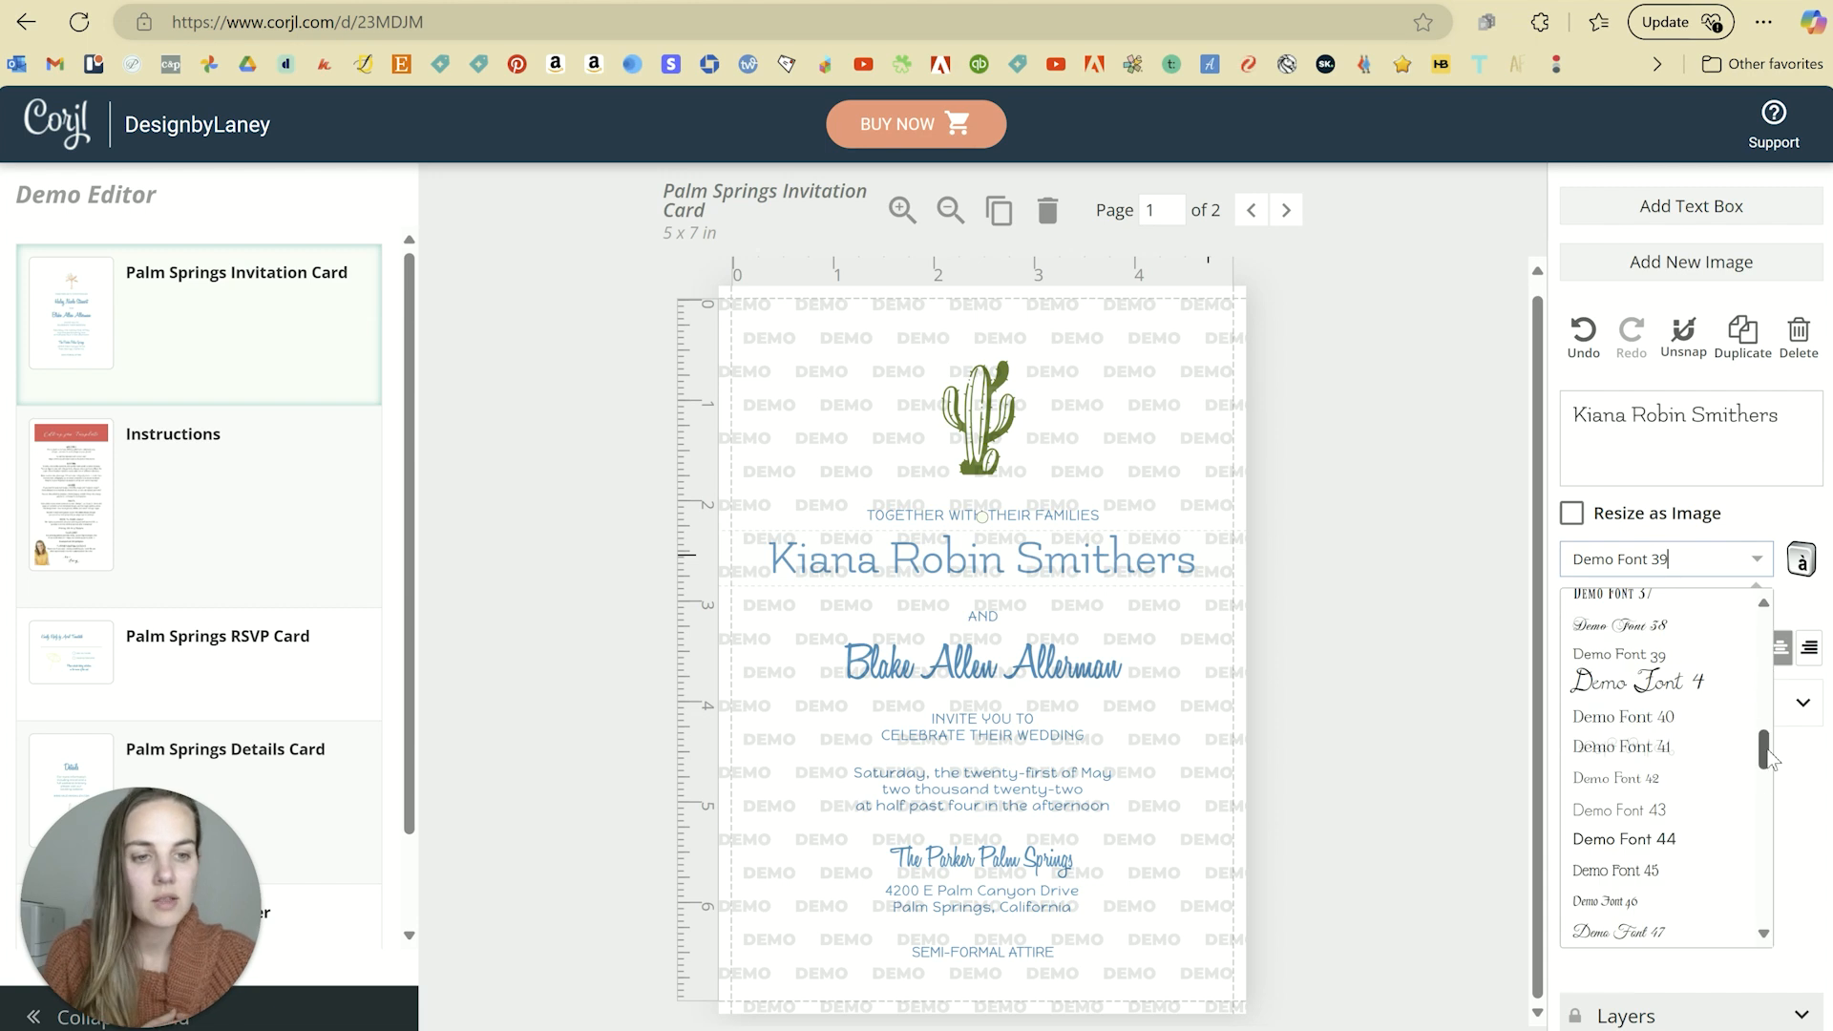
pyautogui.scroll(-3, 1768, 783)
pyautogui.scroll(-5, 1769, 802)
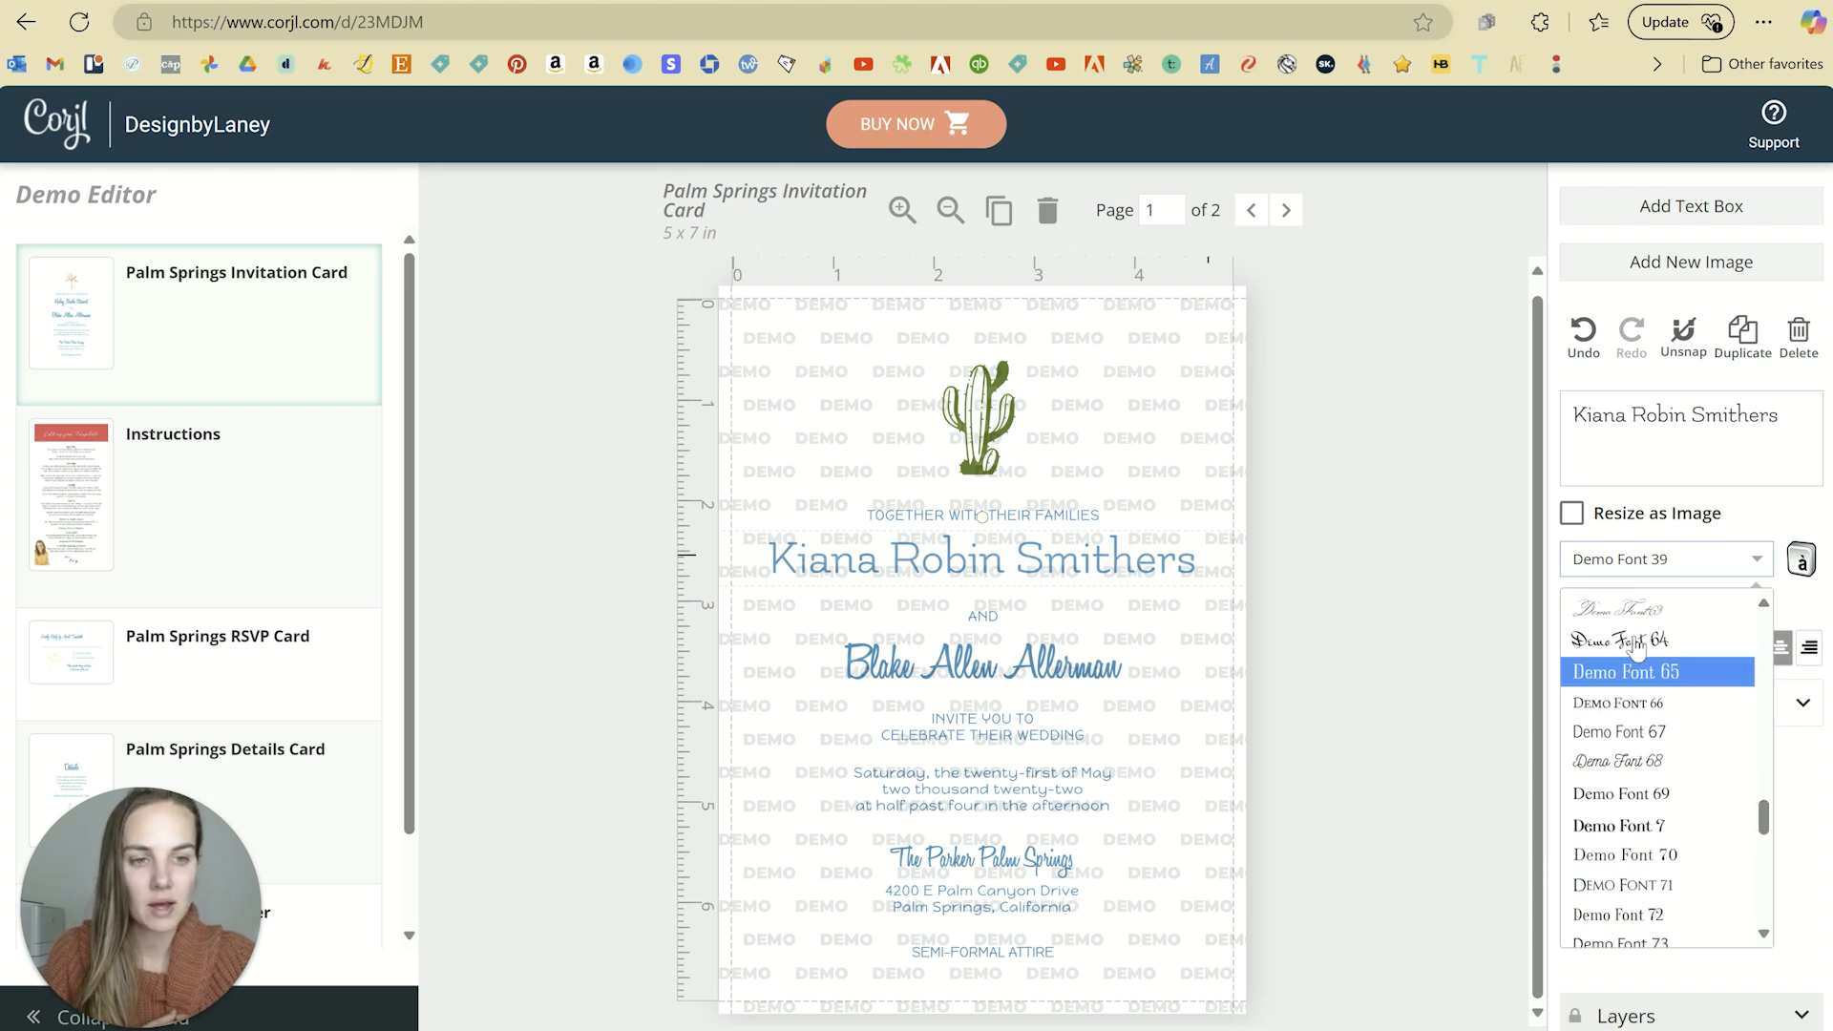
pyautogui.click(1636, 644)
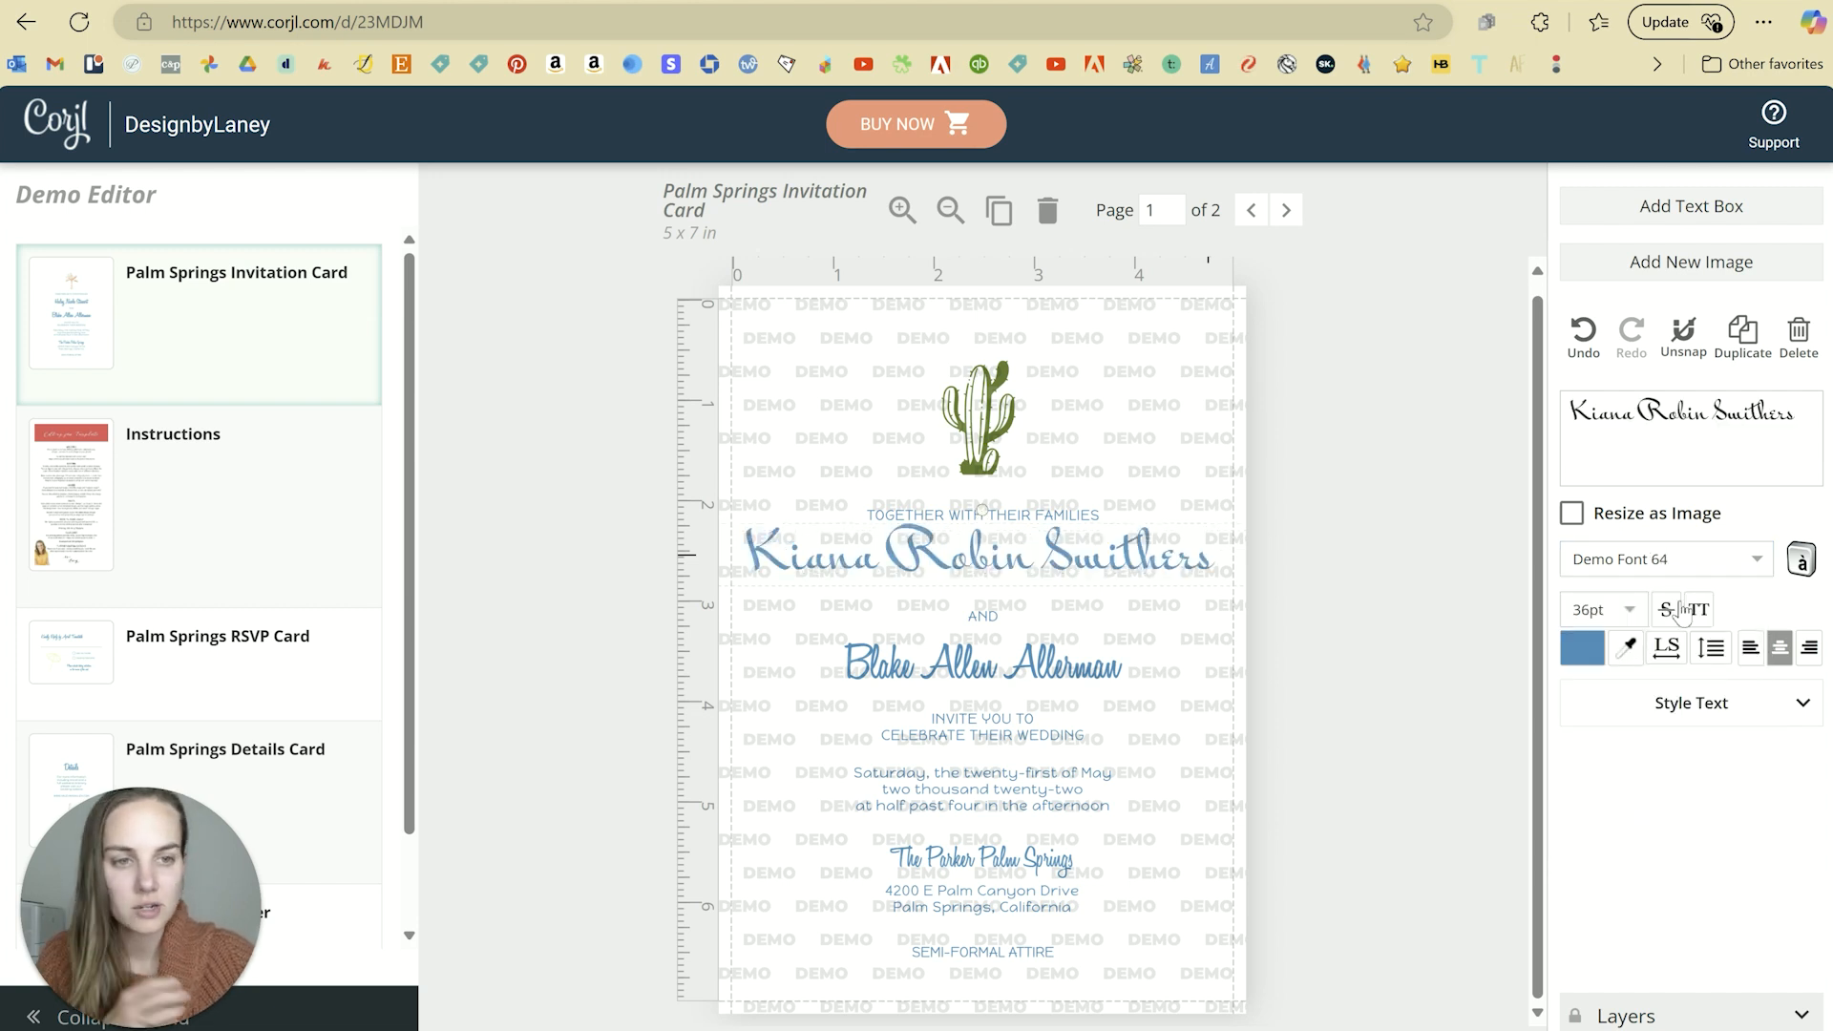
pyautogui.click(1629, 610)
# Step: Set the first name to 24pt, then enlarge it to about 33pt spanning the card width
pyautogui.moveTo(1641, 744); pyautogui.dragTo(1641, 840)
pyautogui.click(1620, 807)
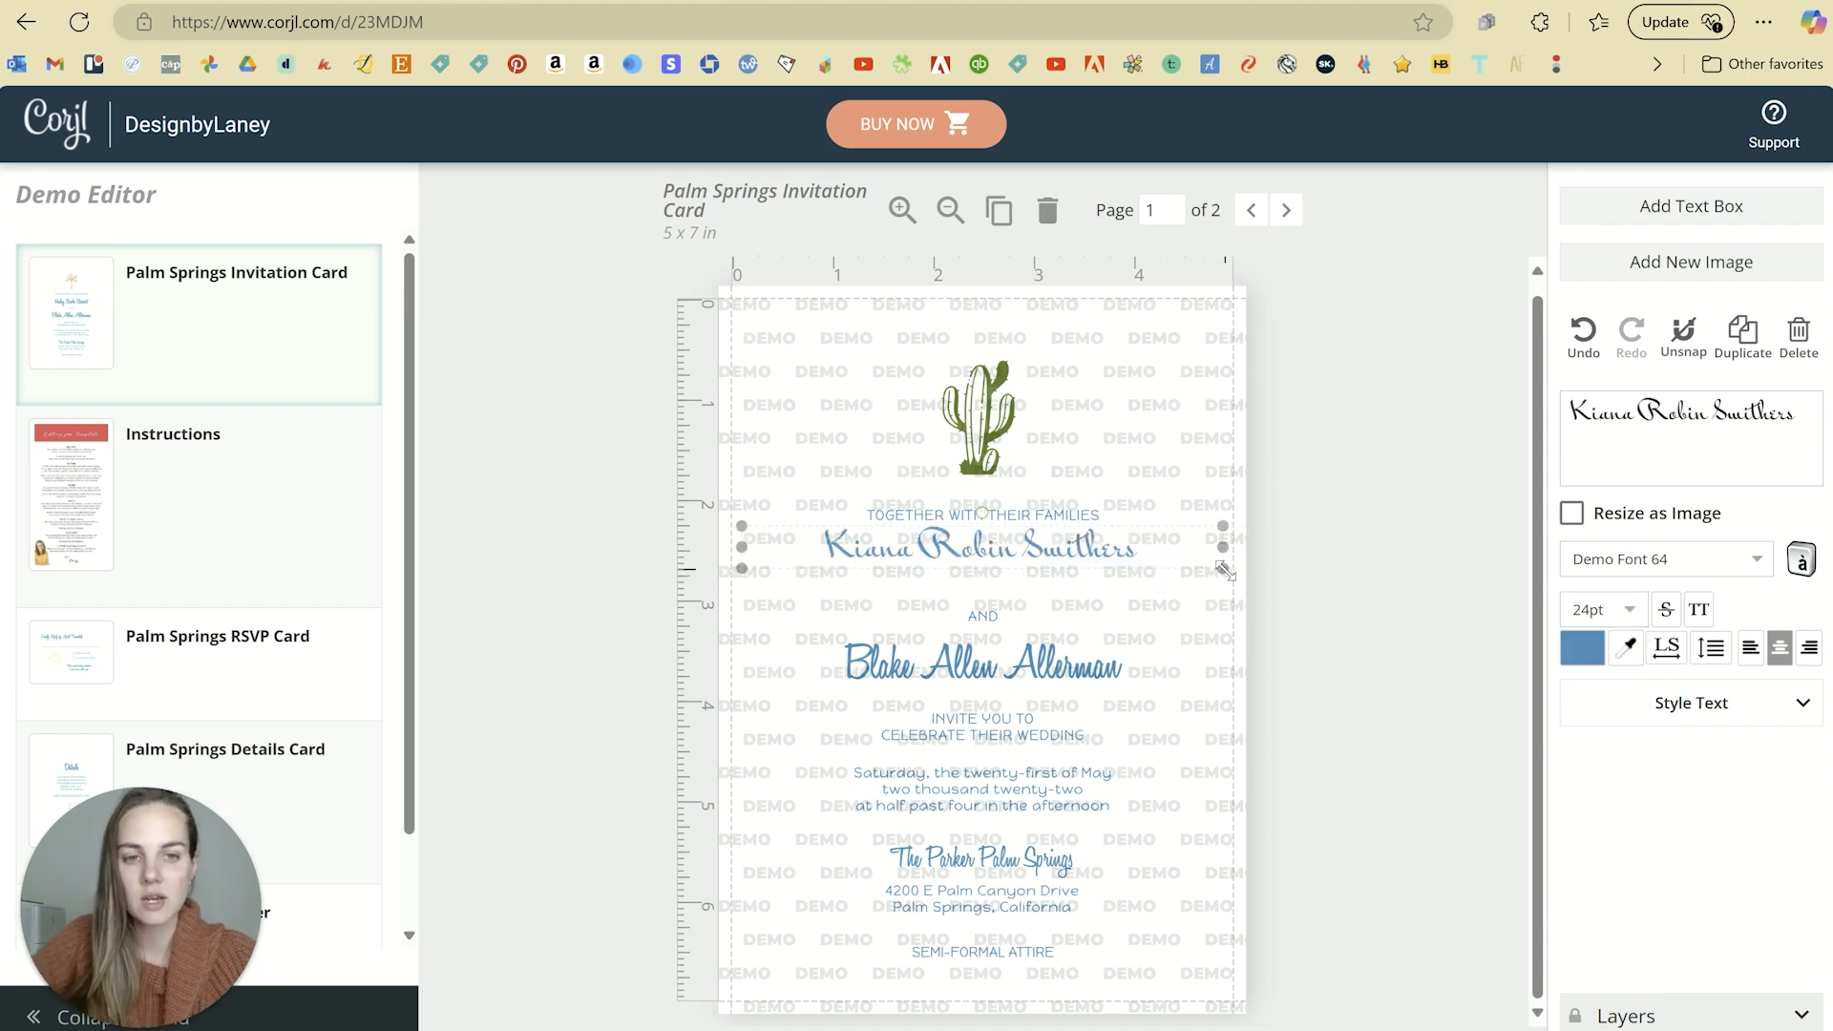
pyautogui.moveTo(1227, 573)
pyautogui.mouseDown()
pyautogui.moveTo(1253, 593)
pyautogui.moveTo(1207, 574)
pyautogui.moveTo(1238, 594)
pyautogui.moveTo(1128, 584)
pyautogui.mouseUp()
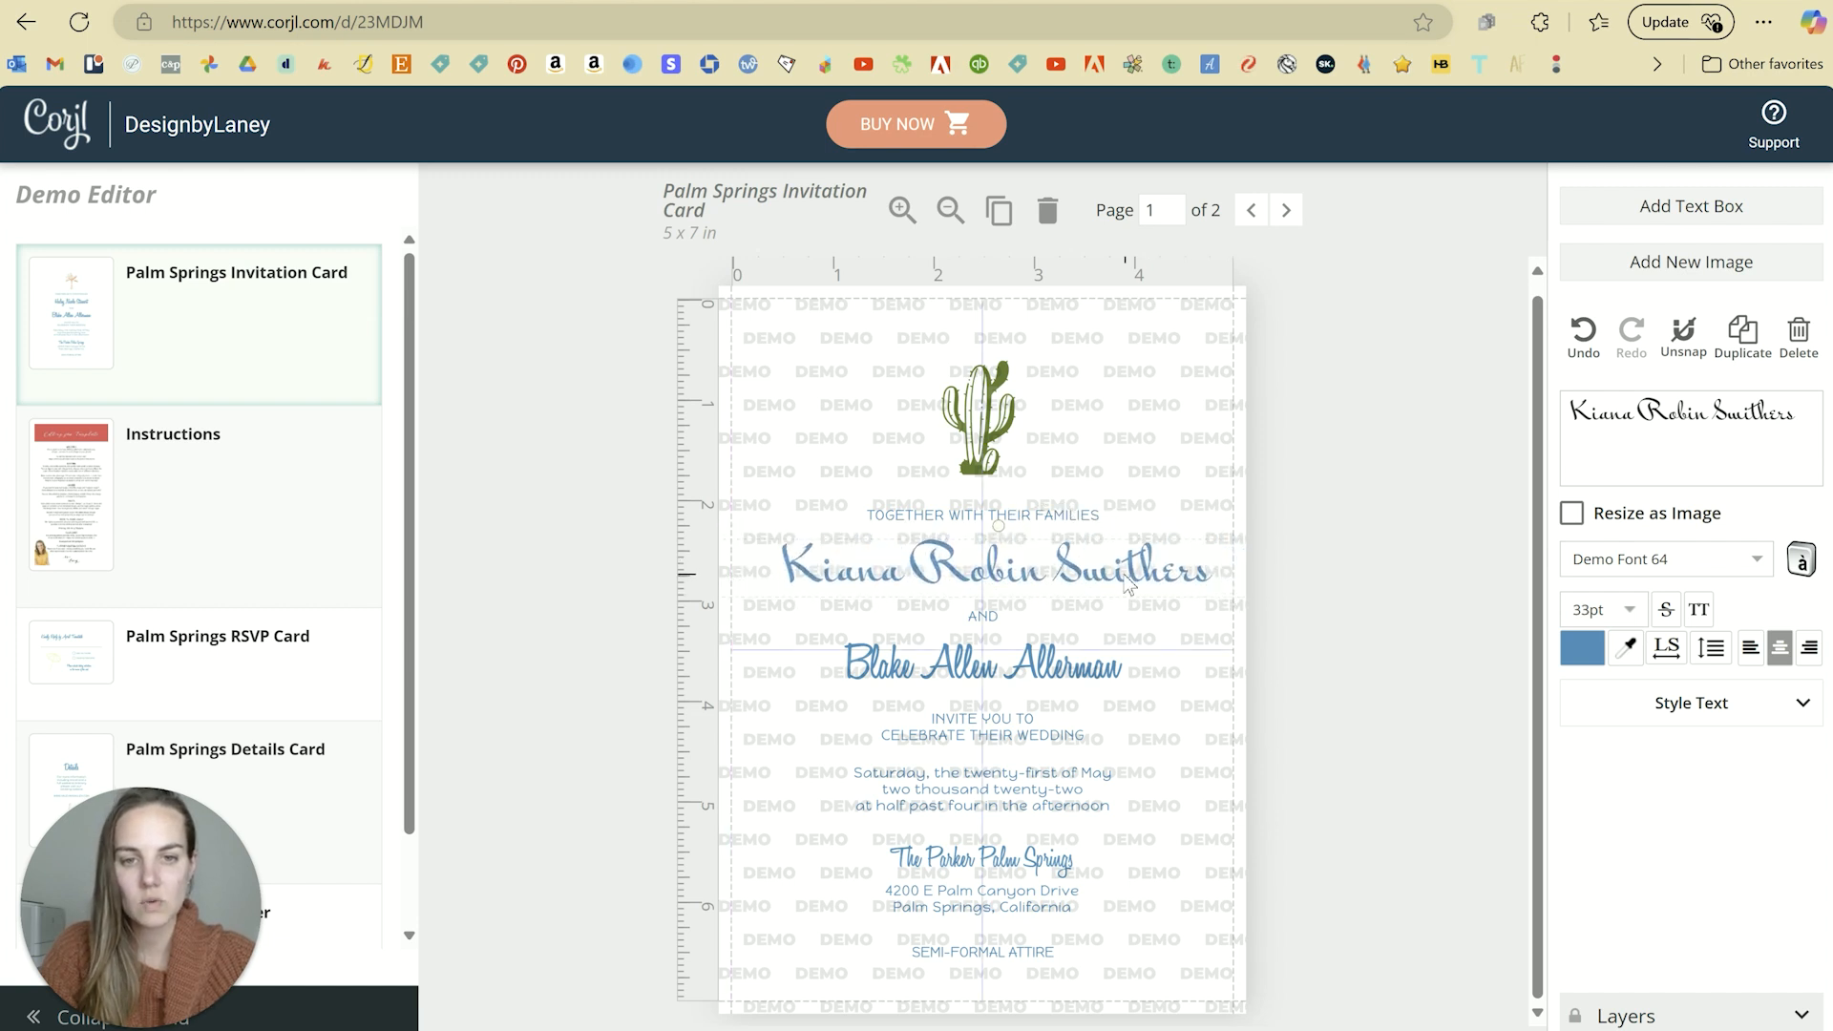
pyautogui.click(1425, 575)
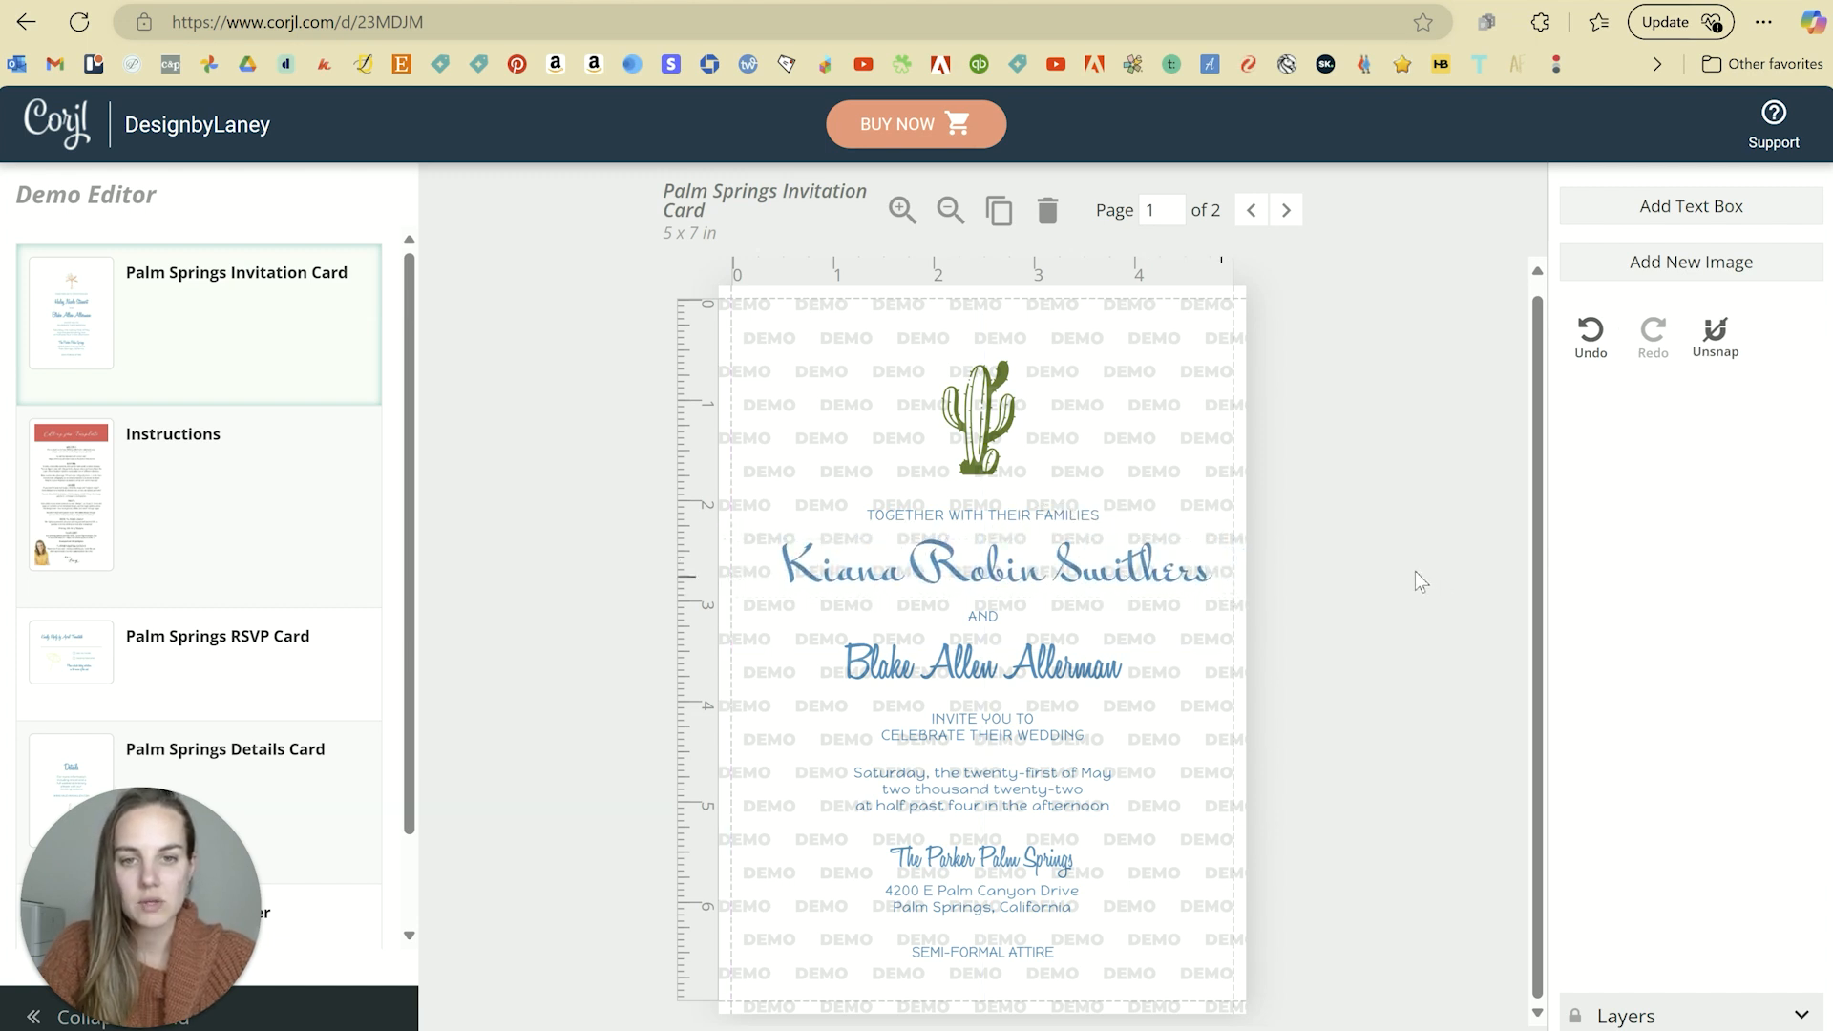
# Step: Select the SEMI-FORMAL ATTIRE line to show its text settings
pyautogui.click(1049, 681)
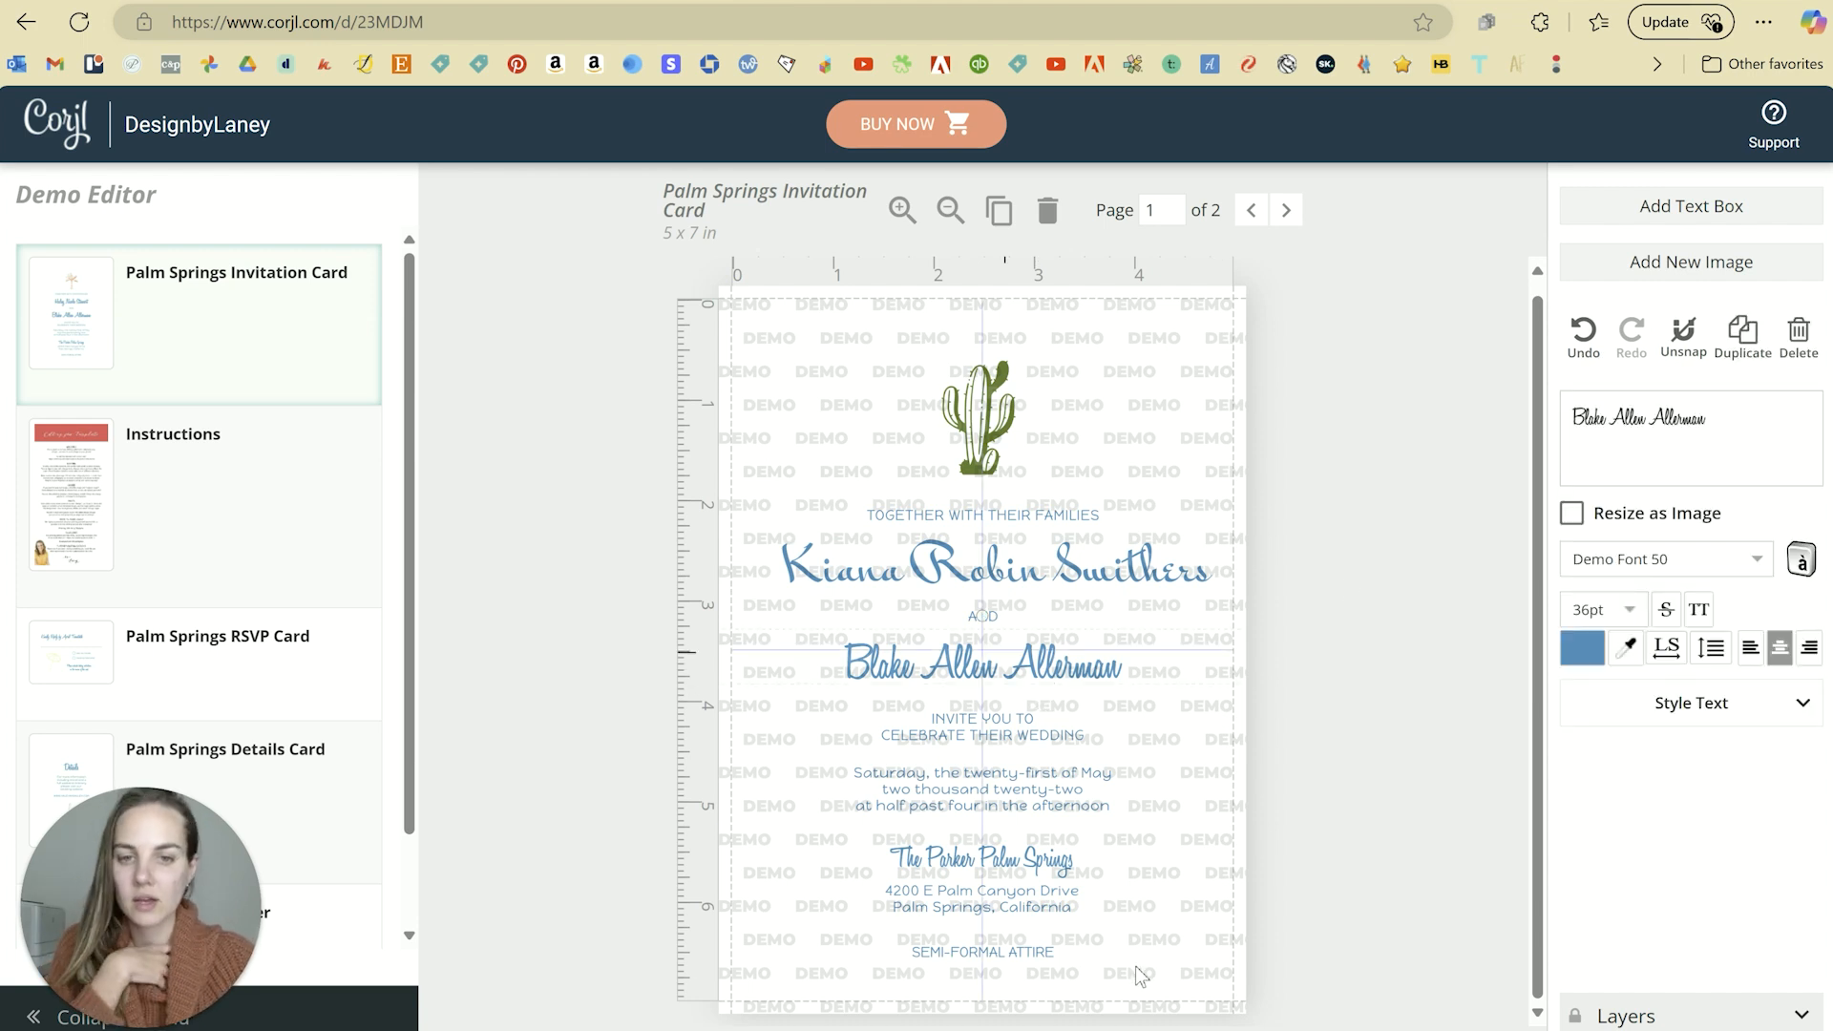
pyautogui.click(975, 864)
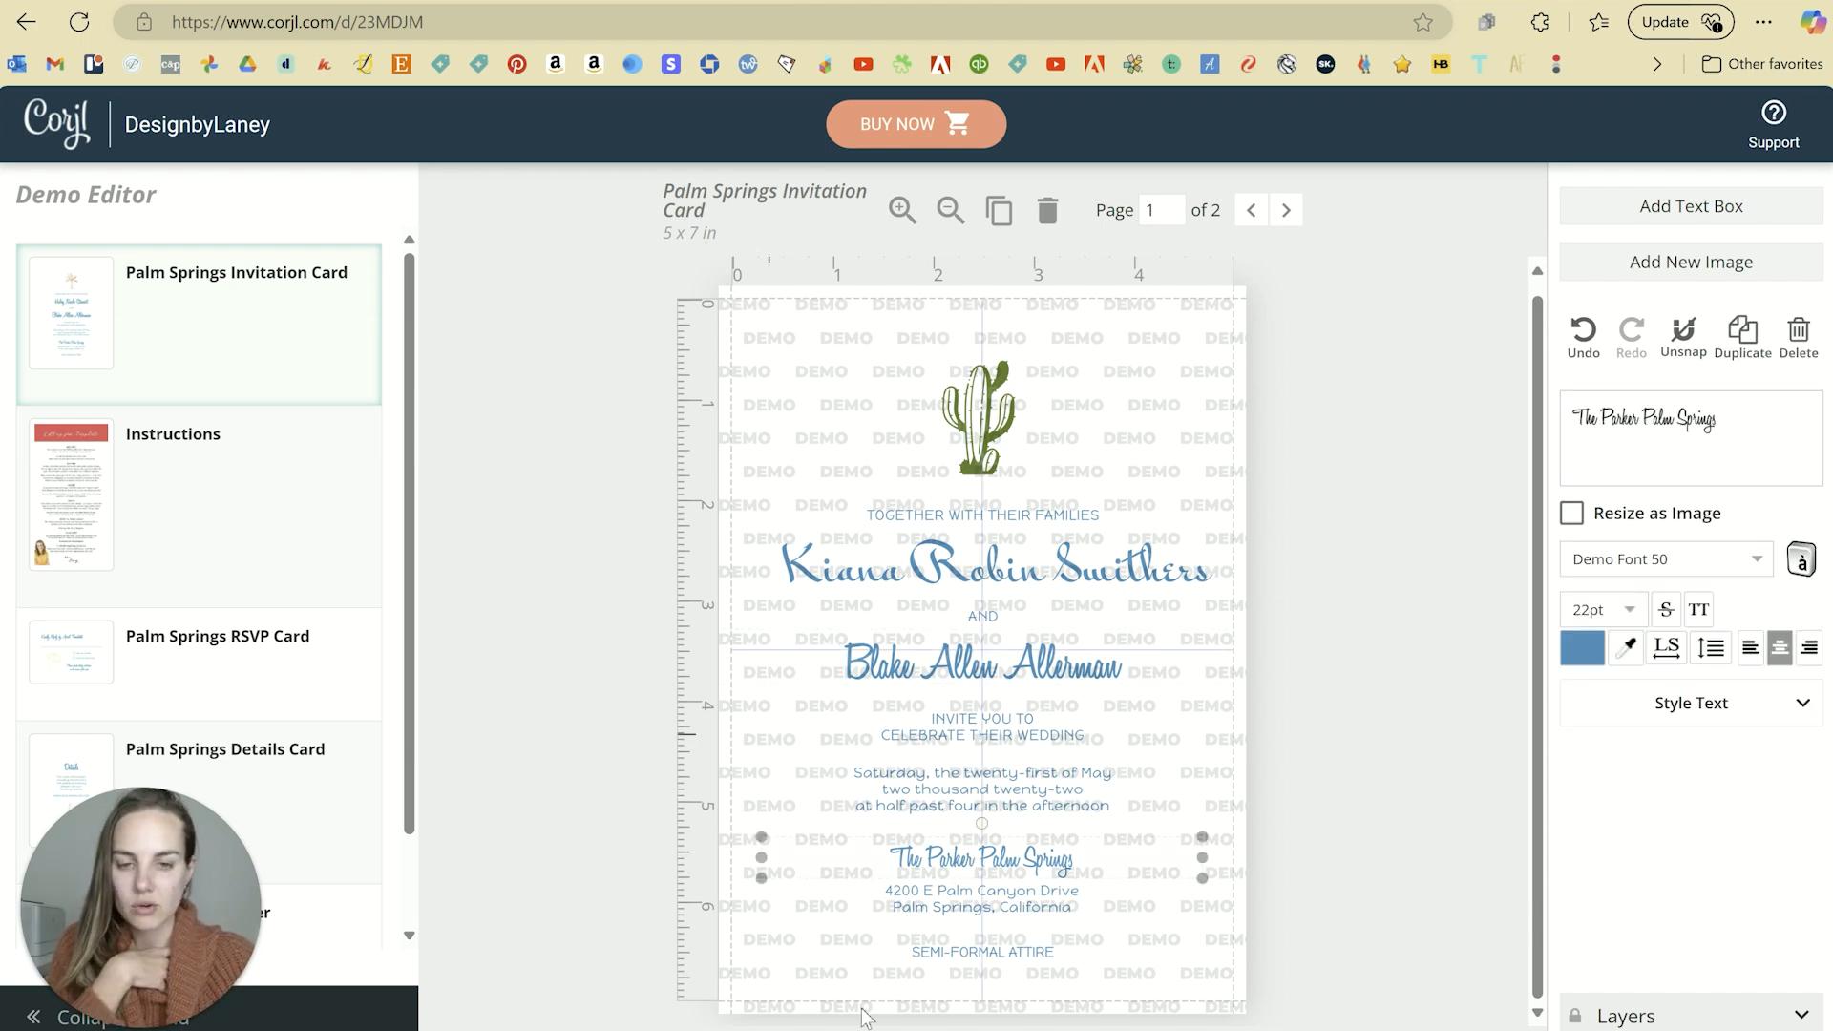
pyautogui.click(1007, 955)
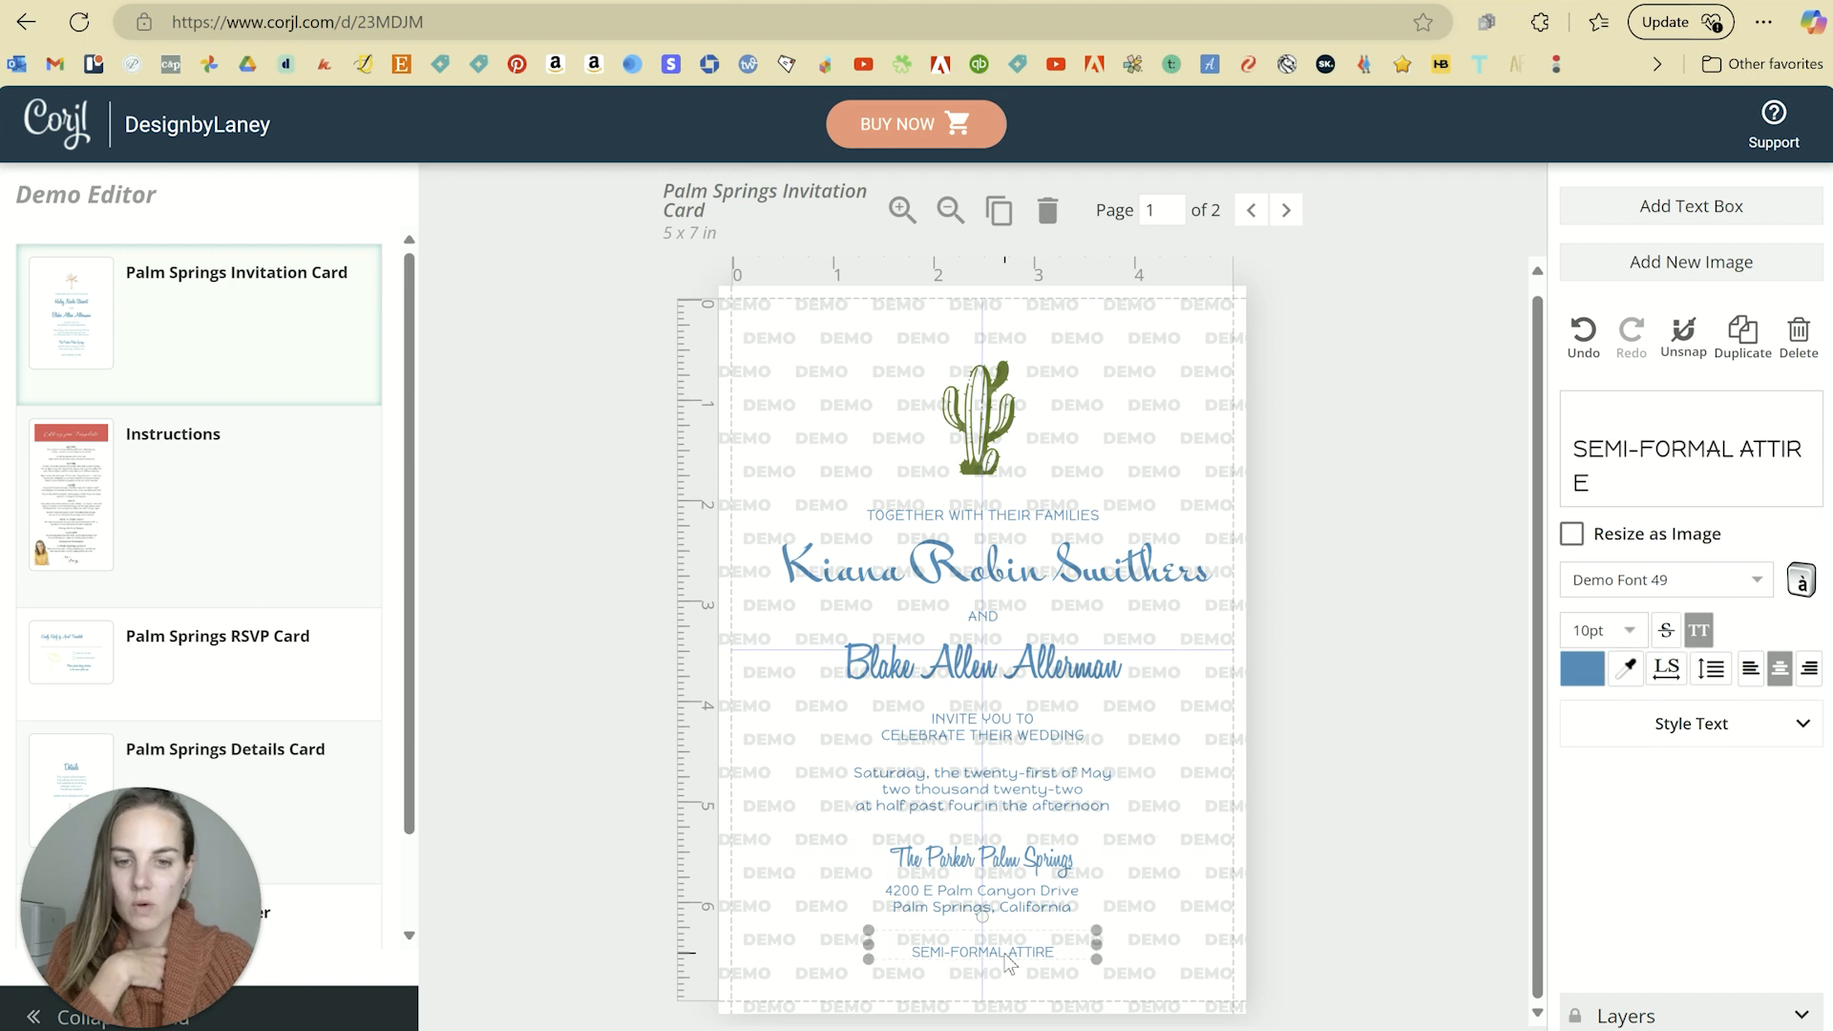
# Step: Delete the SEMI-FORMAL ATTIRE line, leaving the venue address as the last text
pyautogui.moveTo(1007, 960)
pyautogui.mouseDown()
pyautogui.moveTo(1128, 968)
pyautogui.moveTo(1150, 952)
pyautogui.moveTo(1012, 948)
pyautogui.mouseUp()
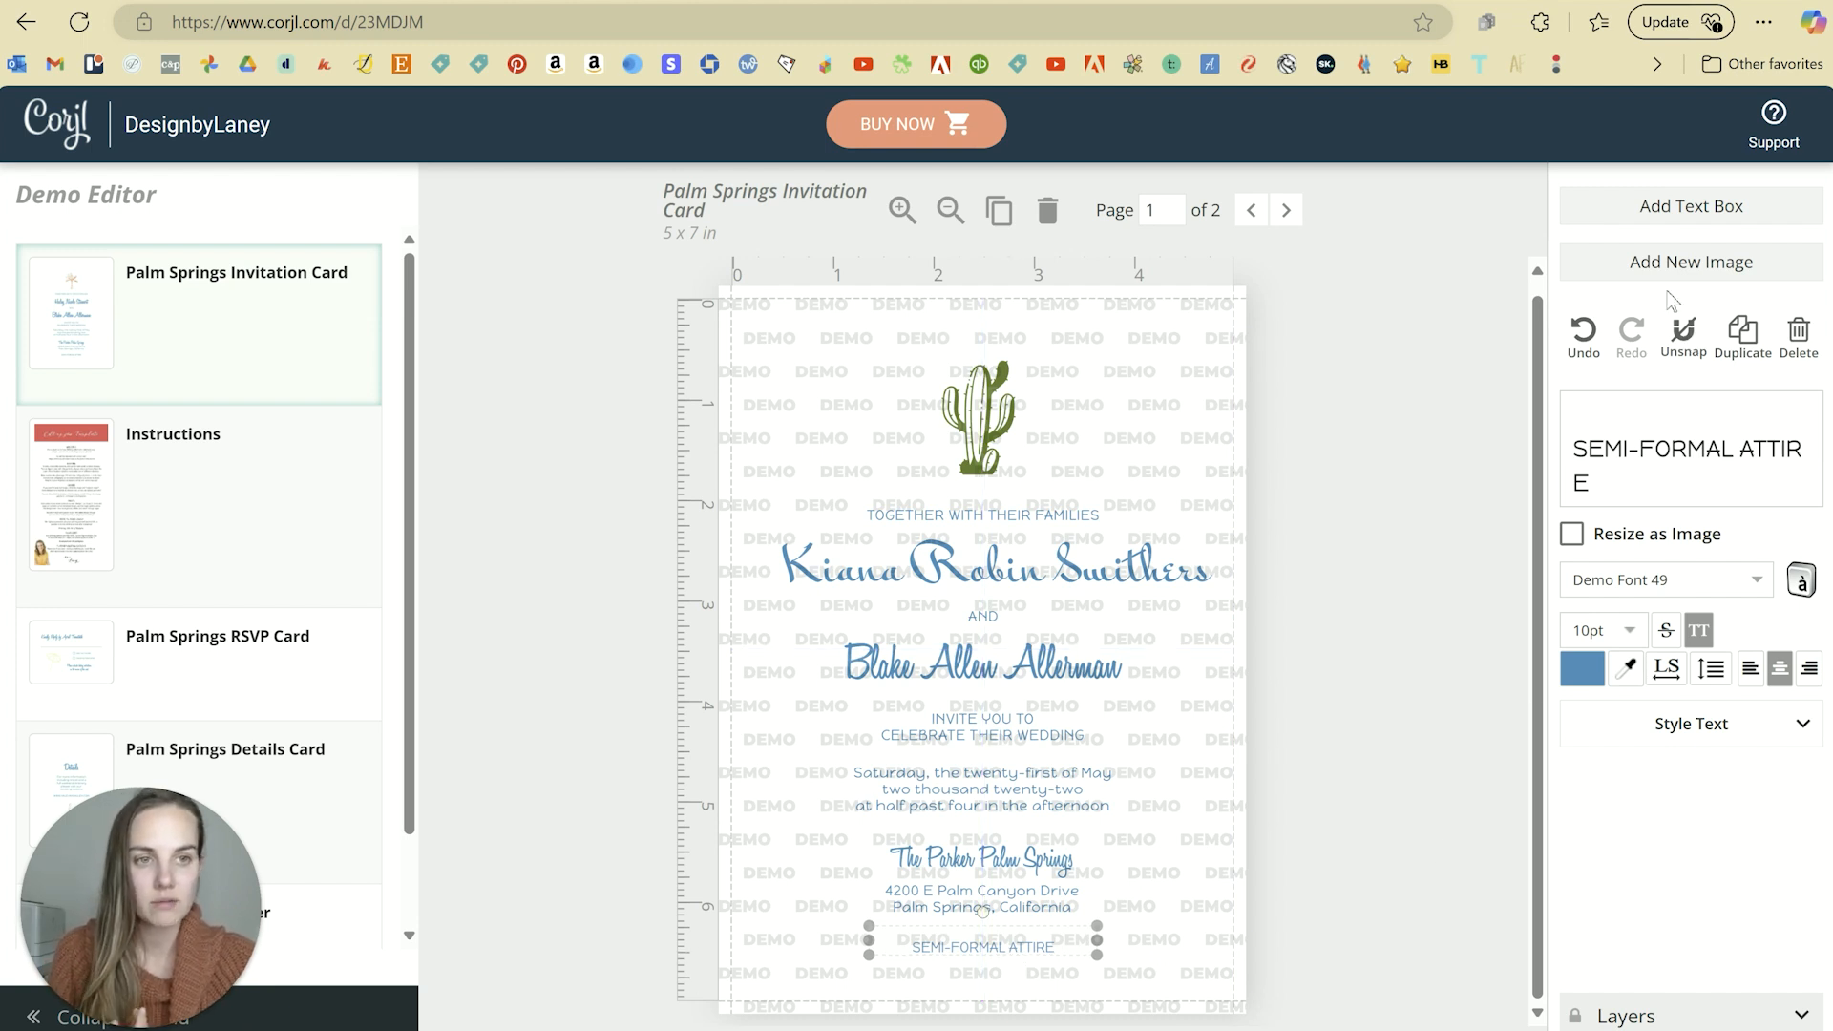
pyautogui.click(1801, 352)
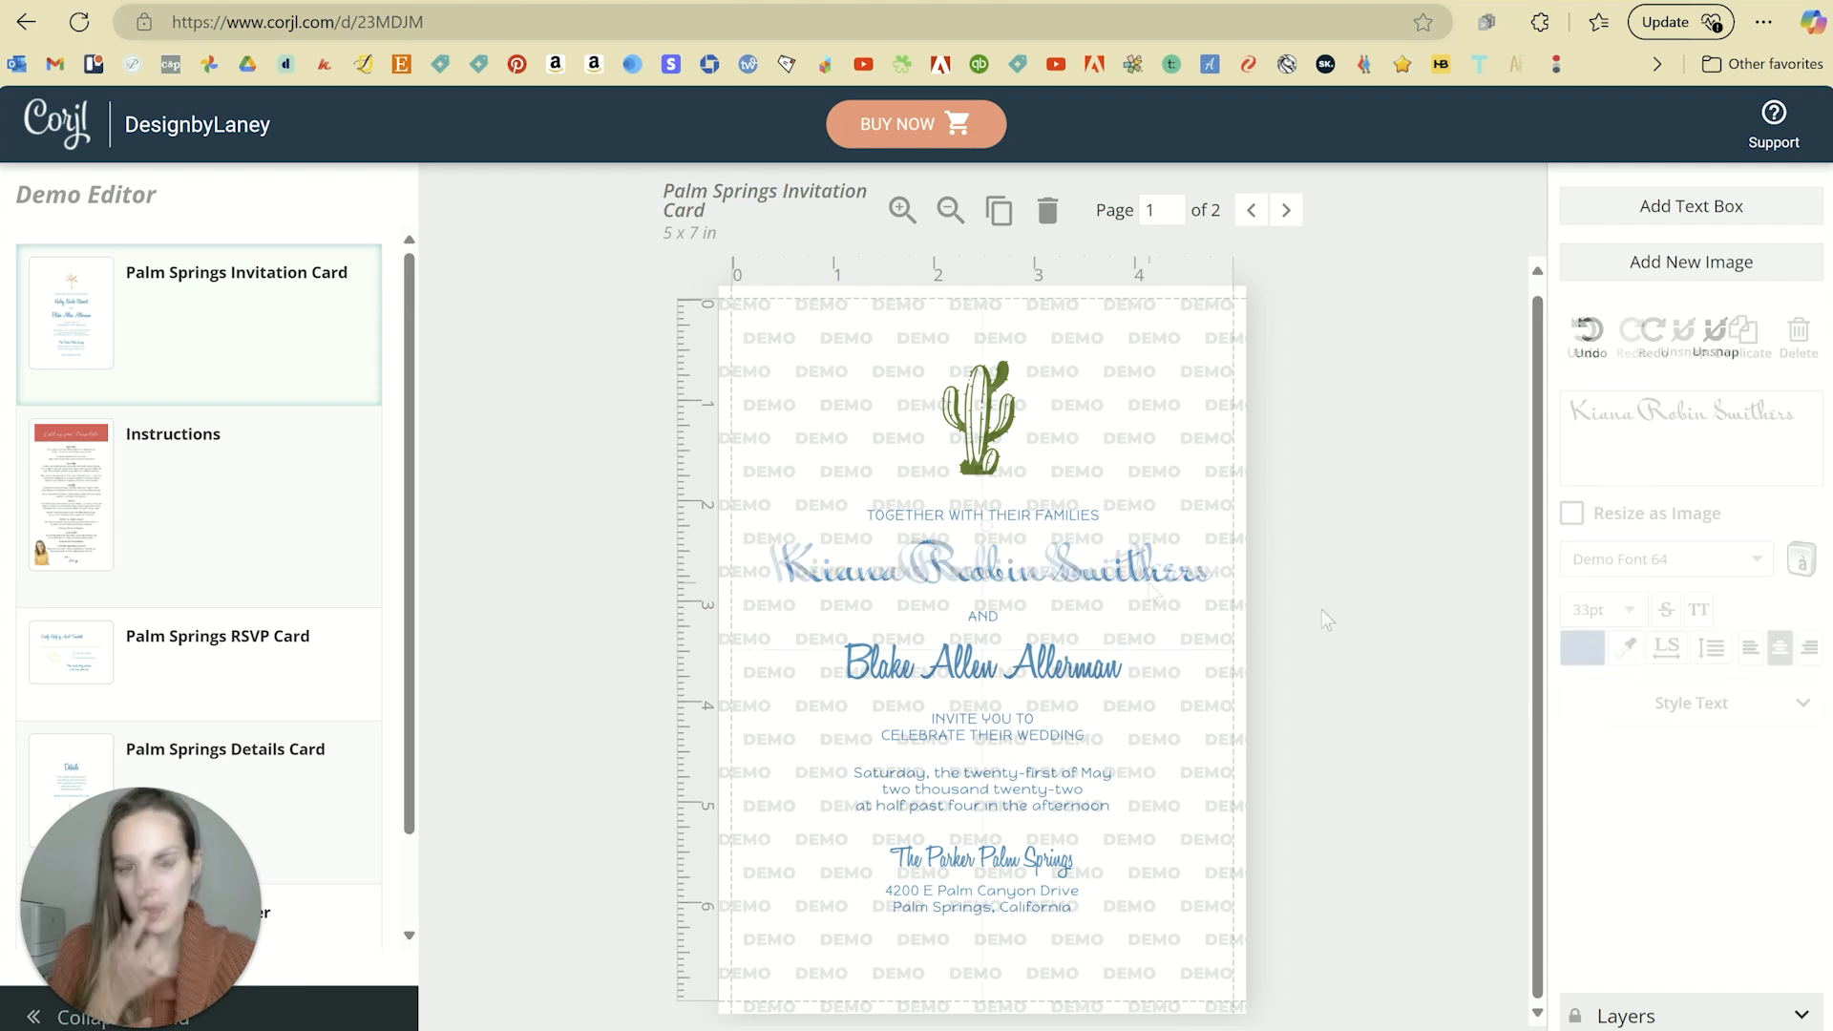
pyautogui.click(1384, 594)
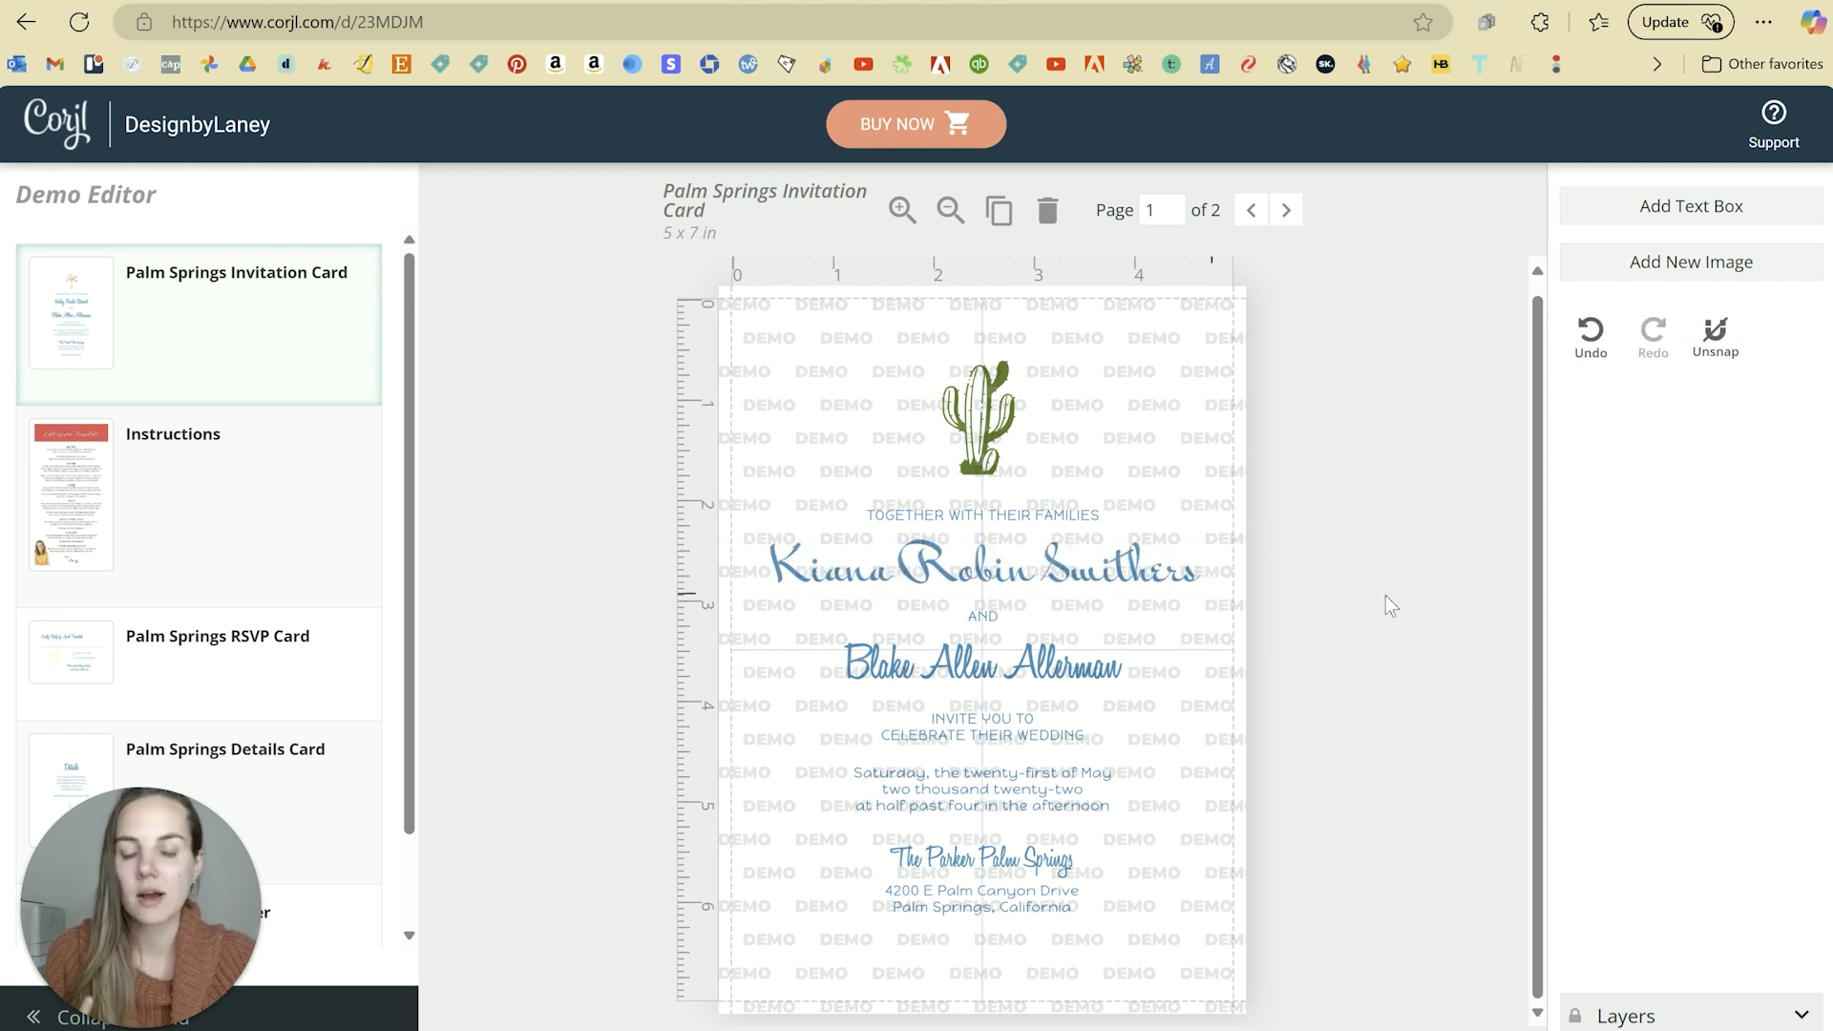
# Step: Add a blue 'Reception to Follow' text box at the bottom of the card on one line
pyautogui.click(1670, 212)
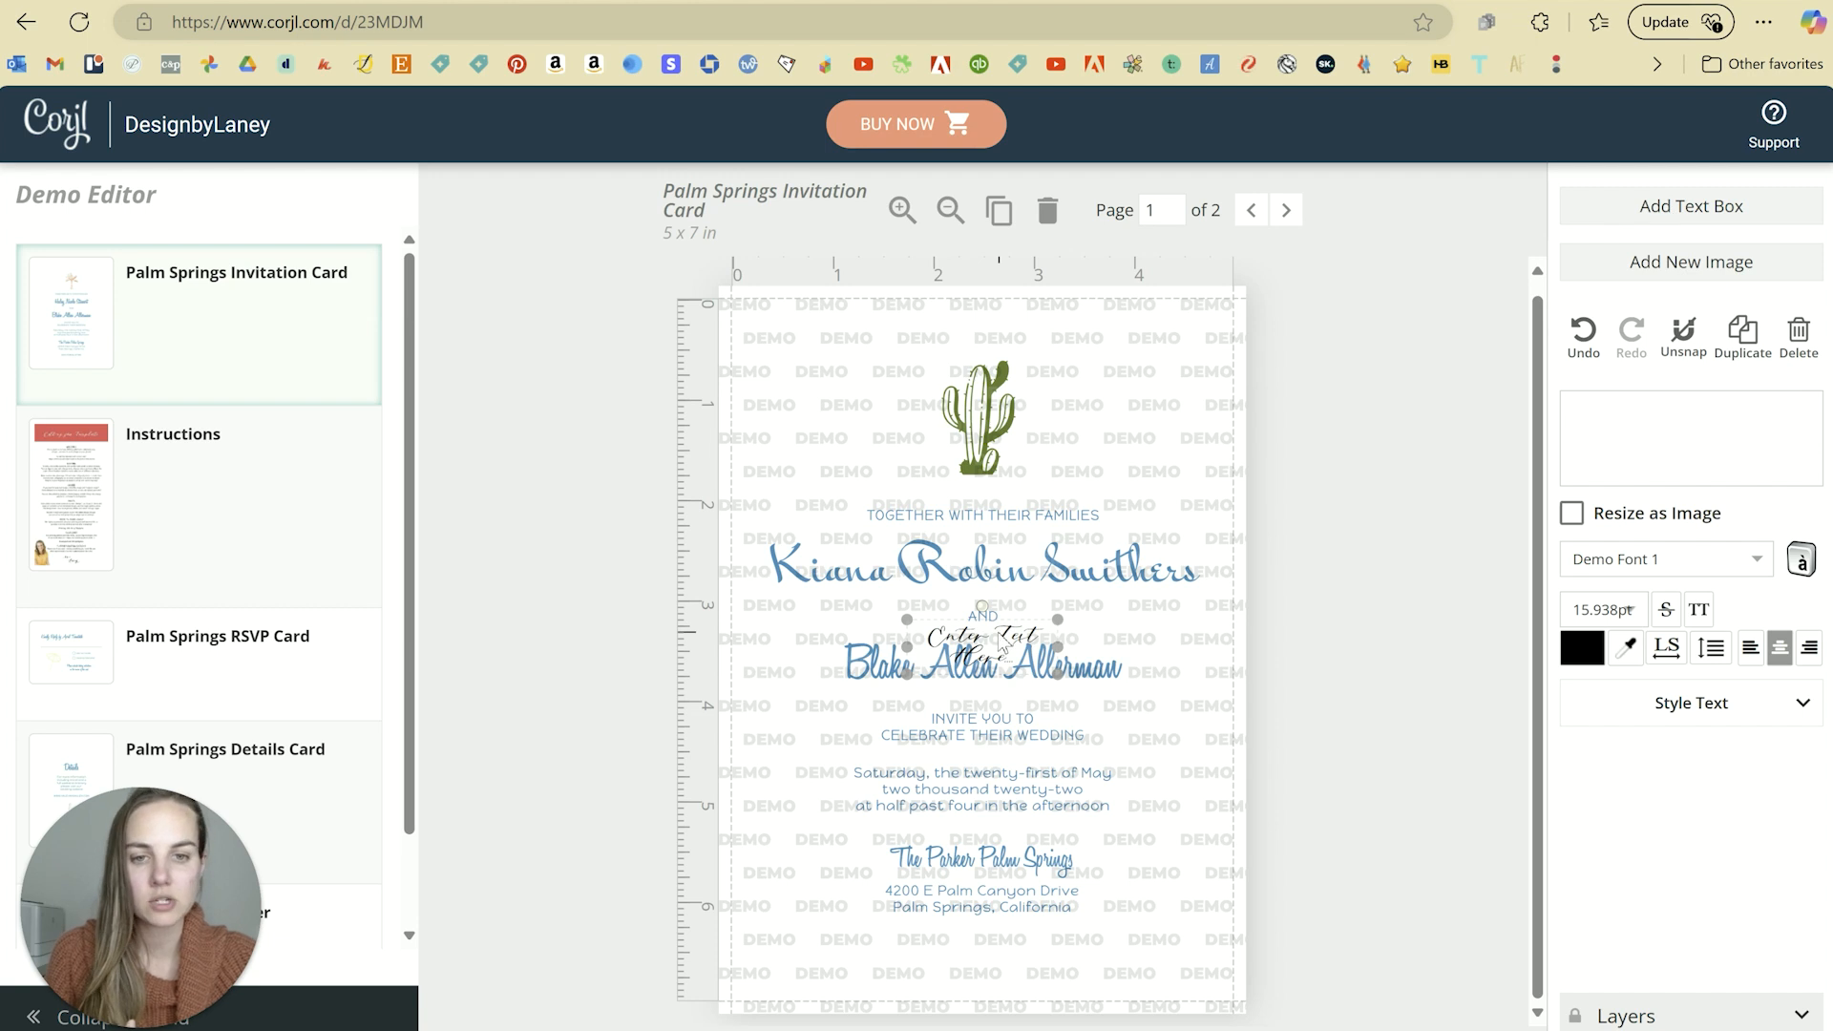
pyautogui.moveTo(1001, 644); pyautogui.dragTo(1000, 962)
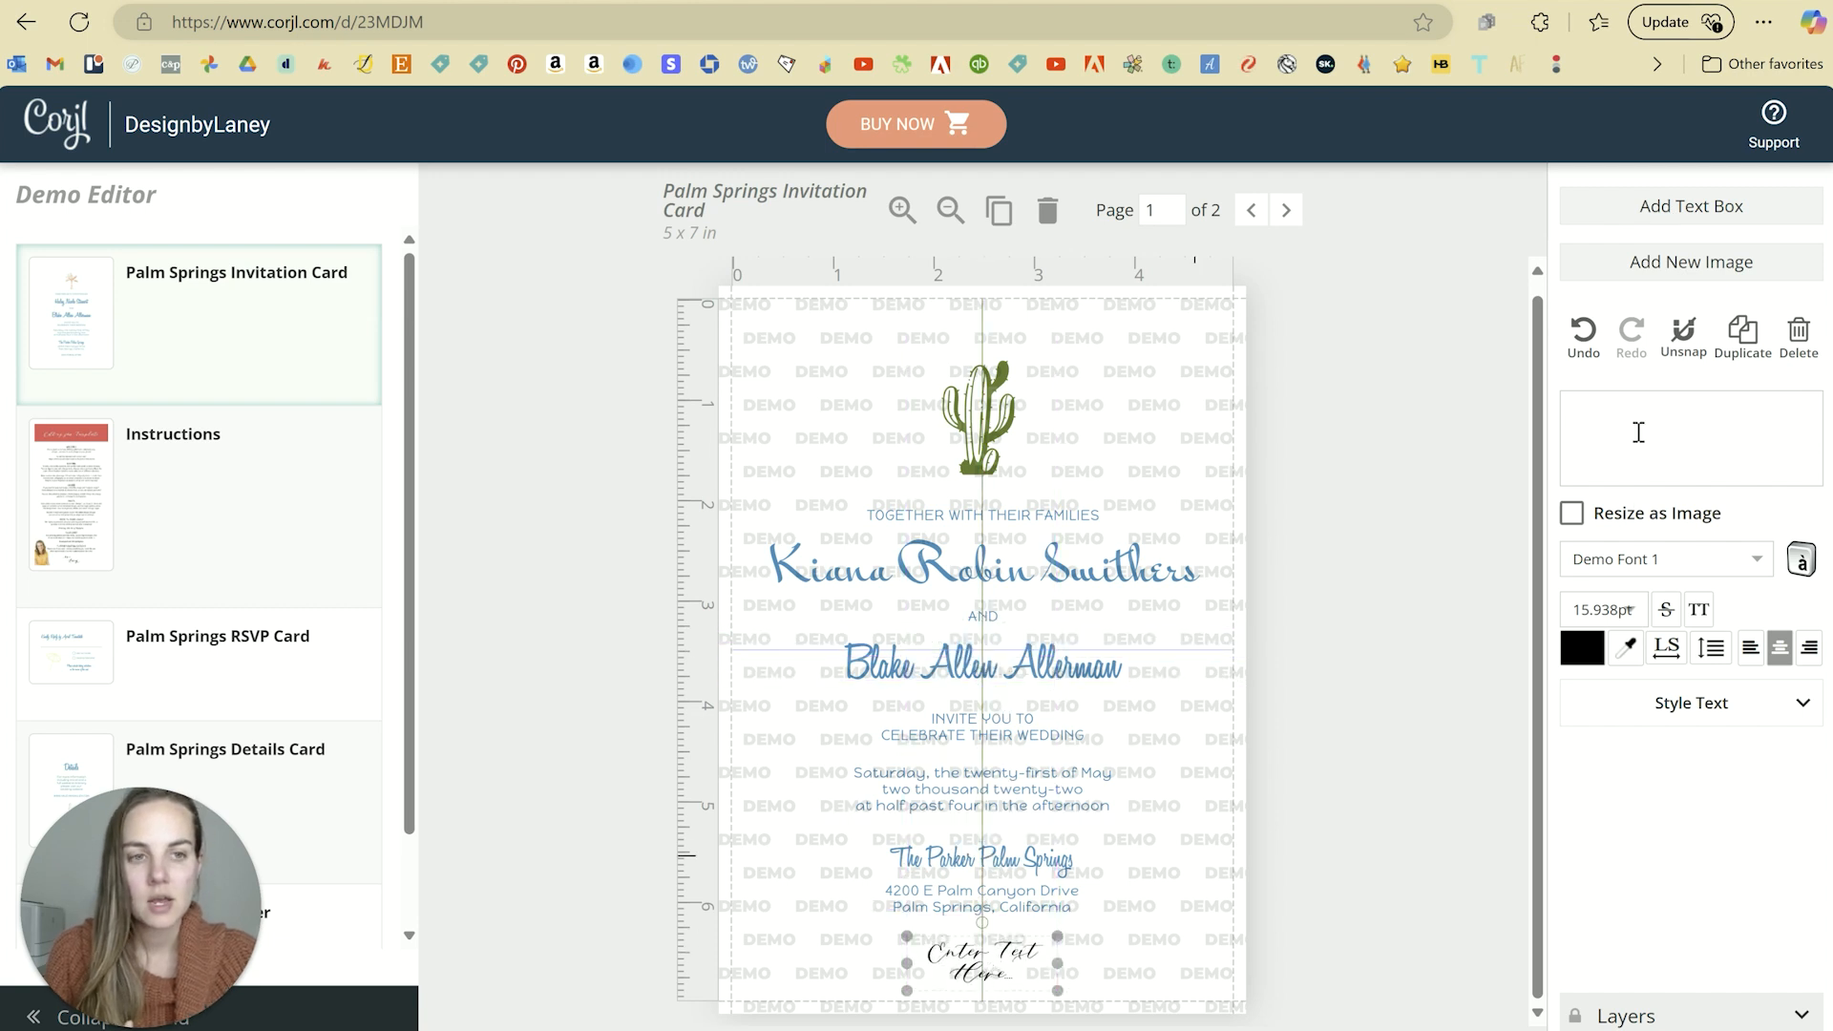
pyautogui.click(1638, 431)
pyautogui.write('Reception')
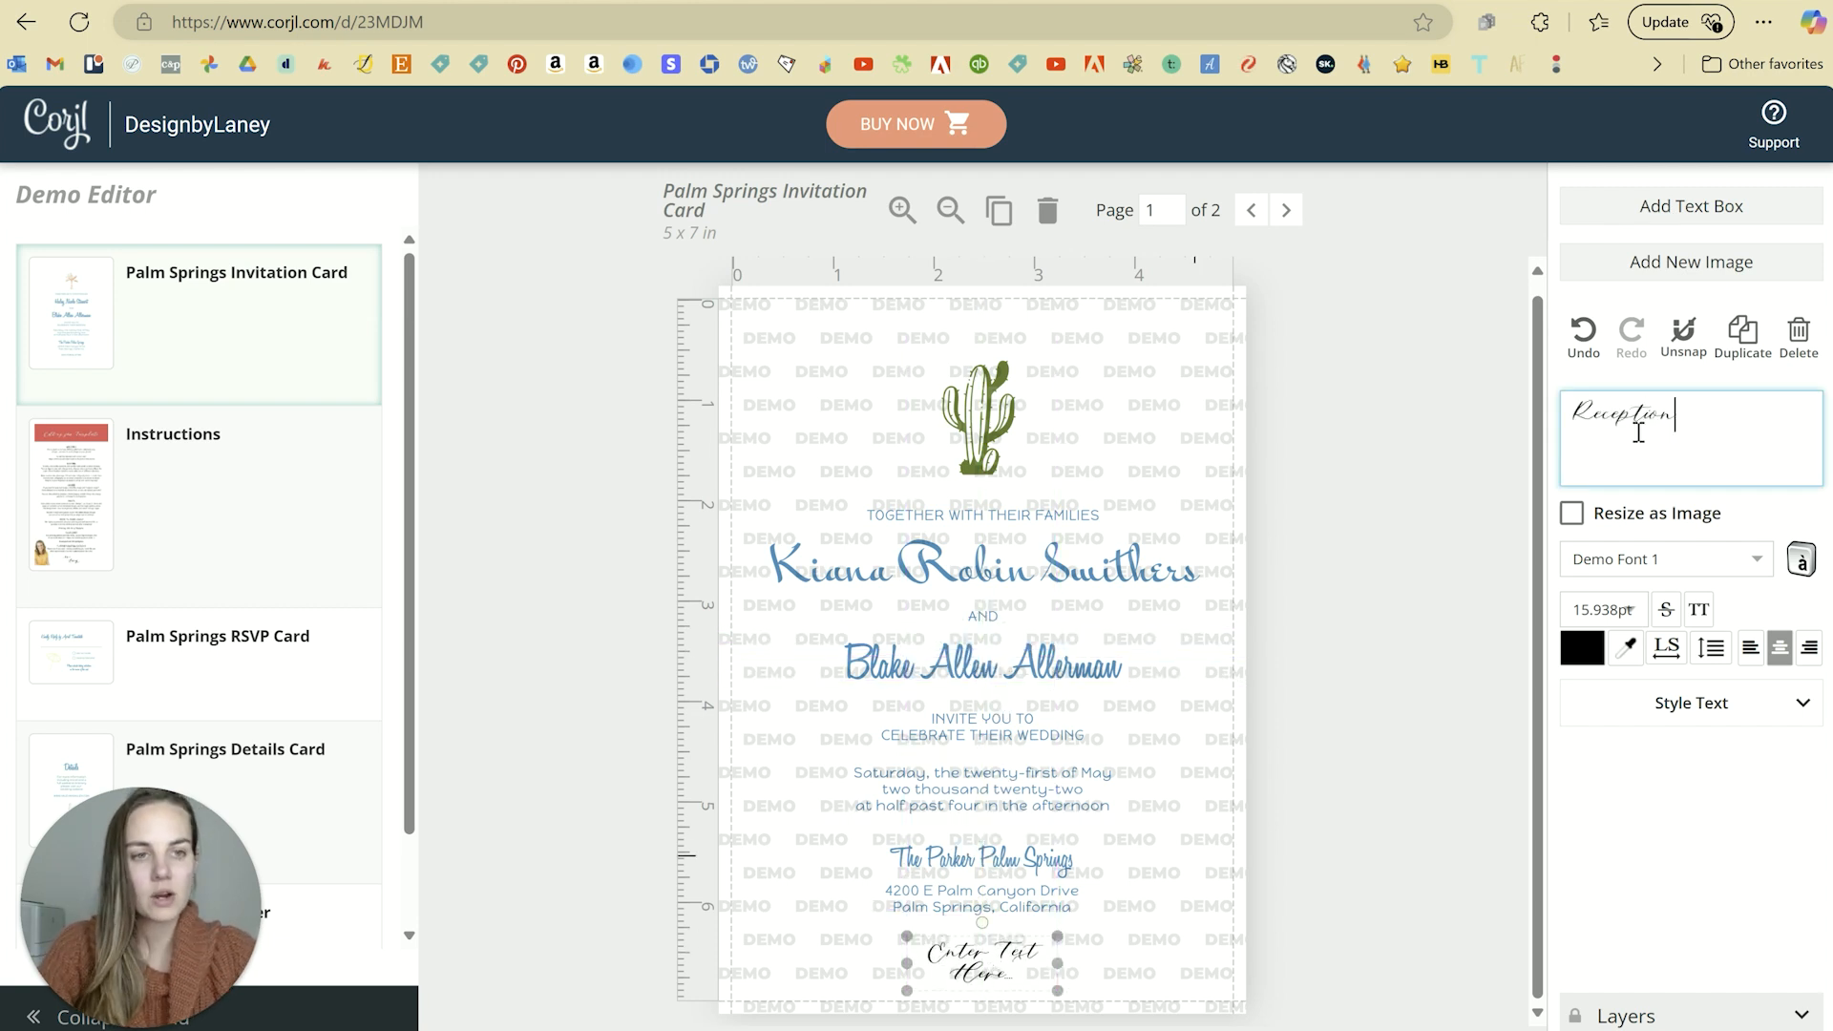
pyautogui.write(' to Follow')
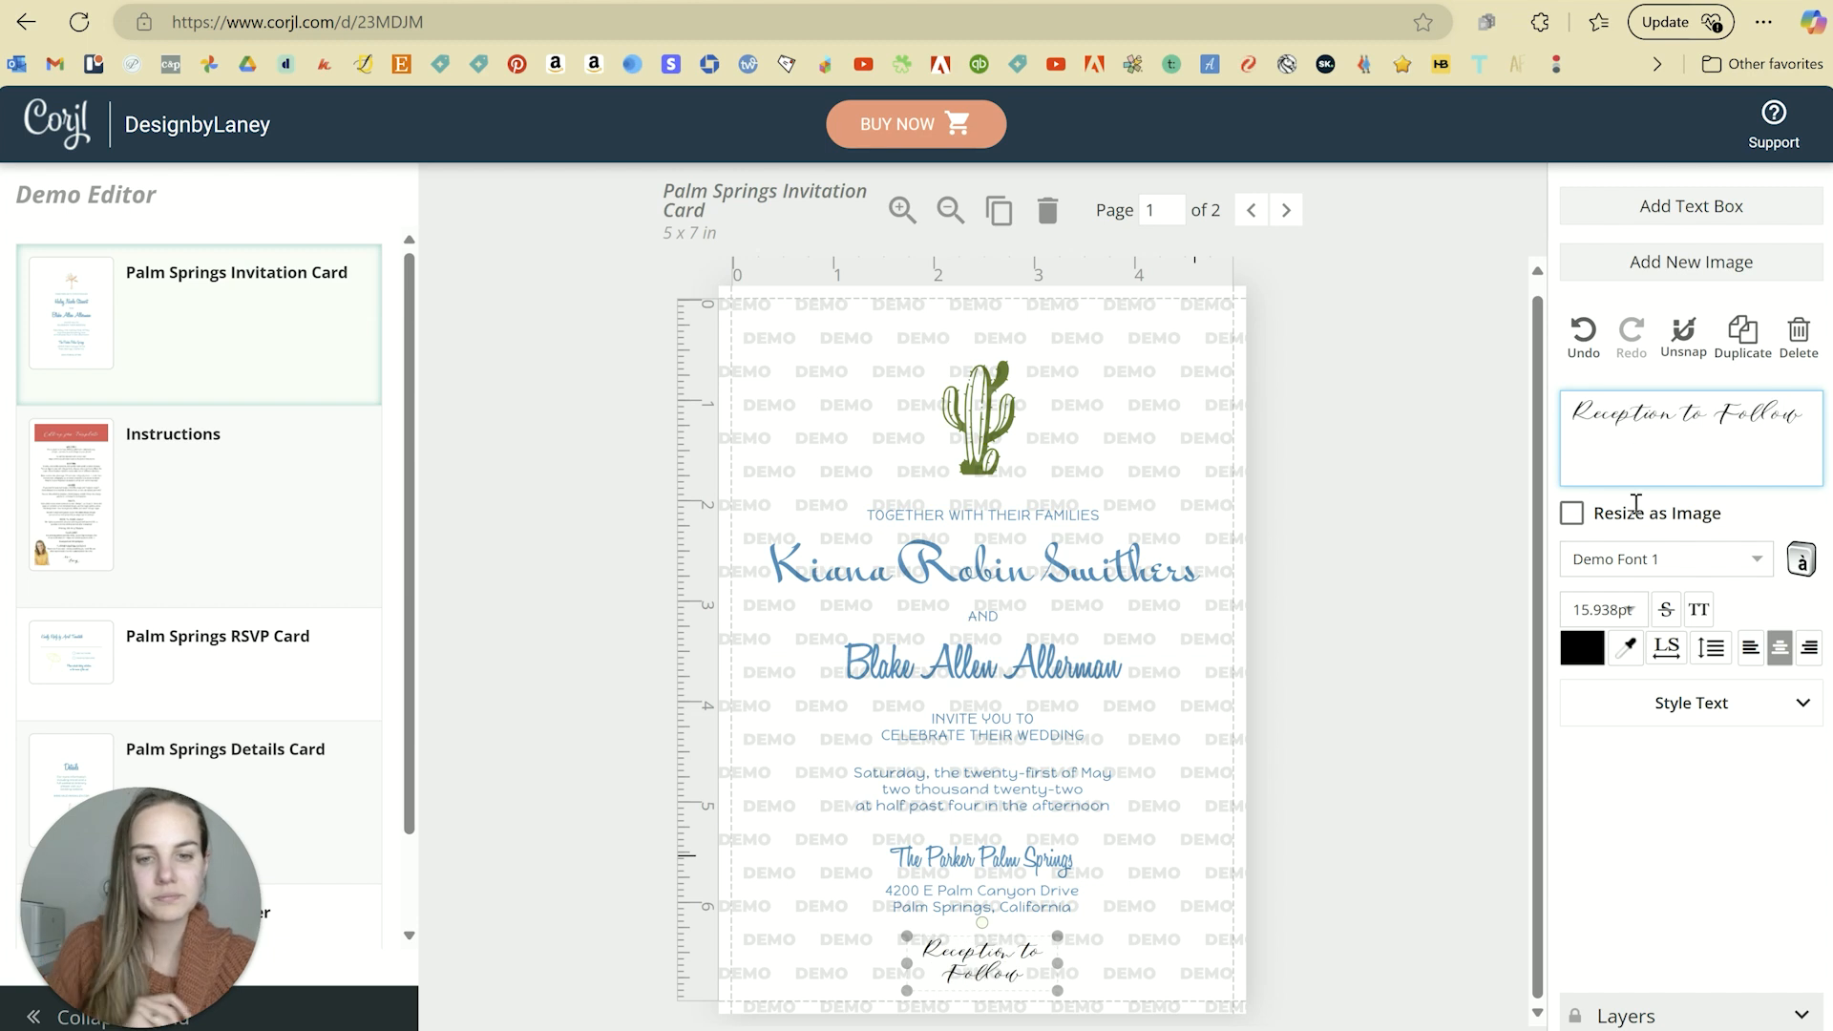
pyautogui.click(1598, 657)
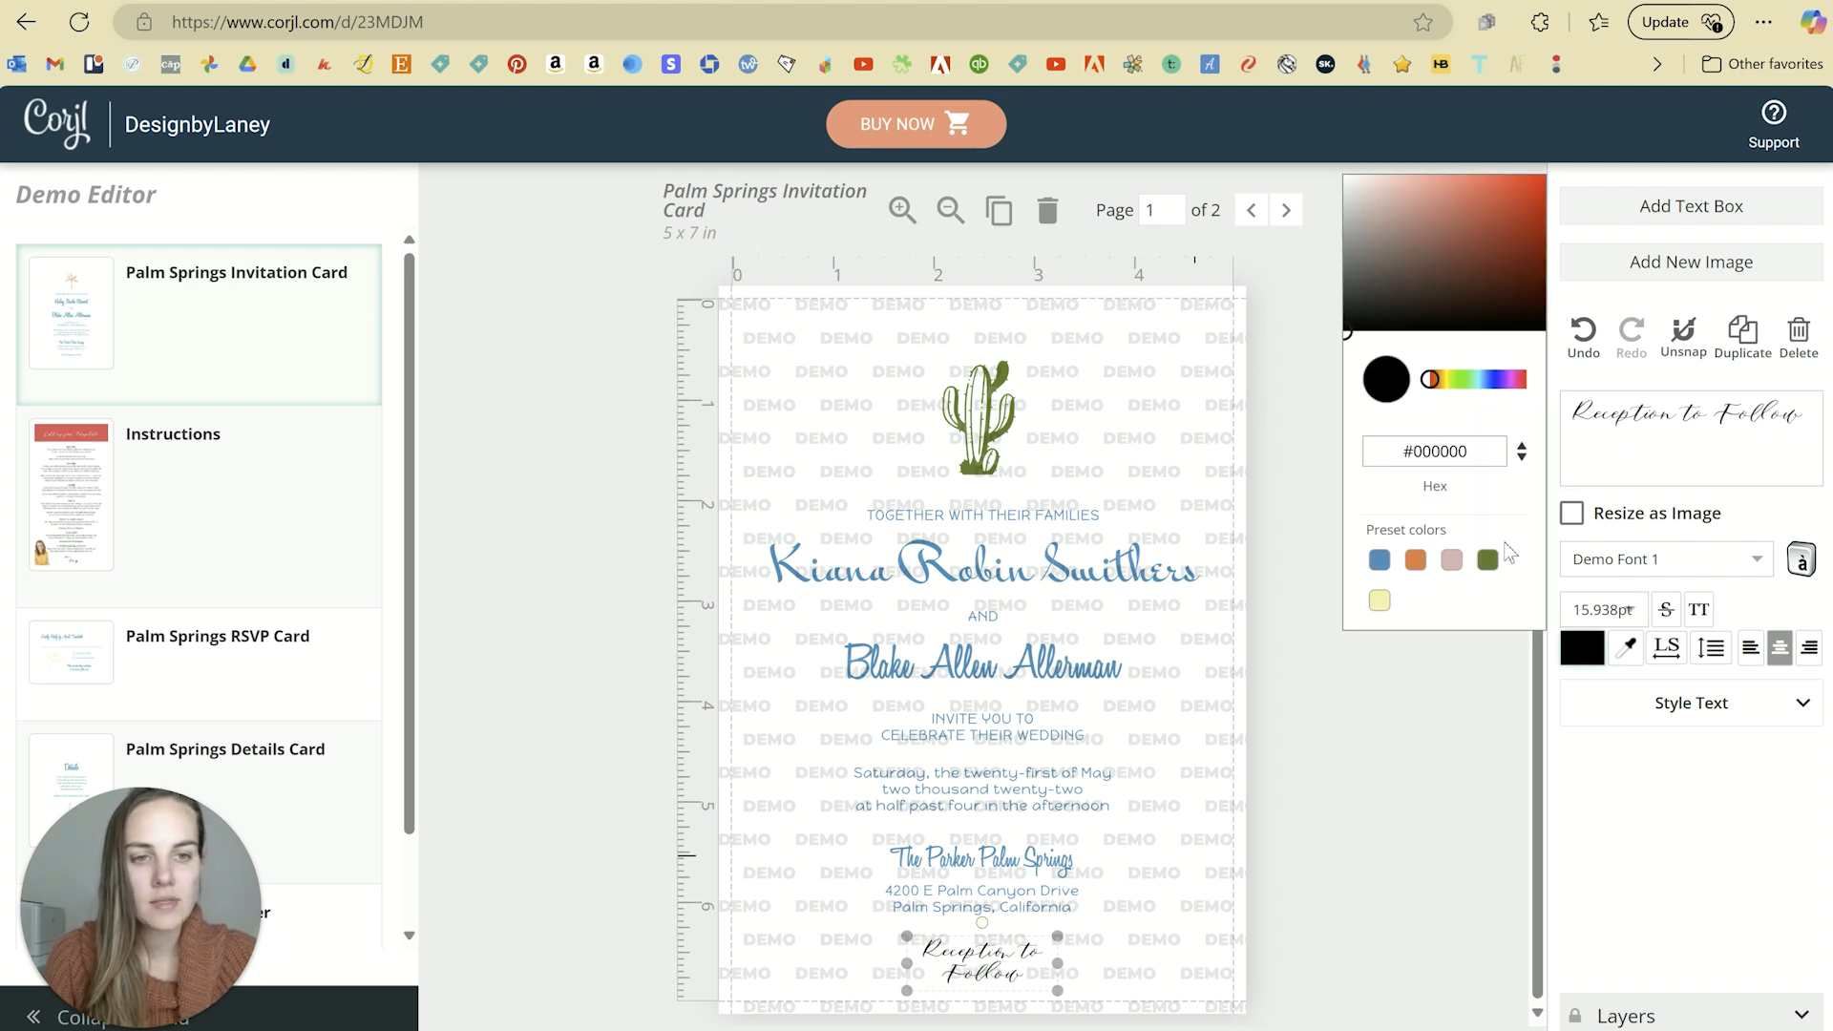
pyautogui.click(1381, 560)
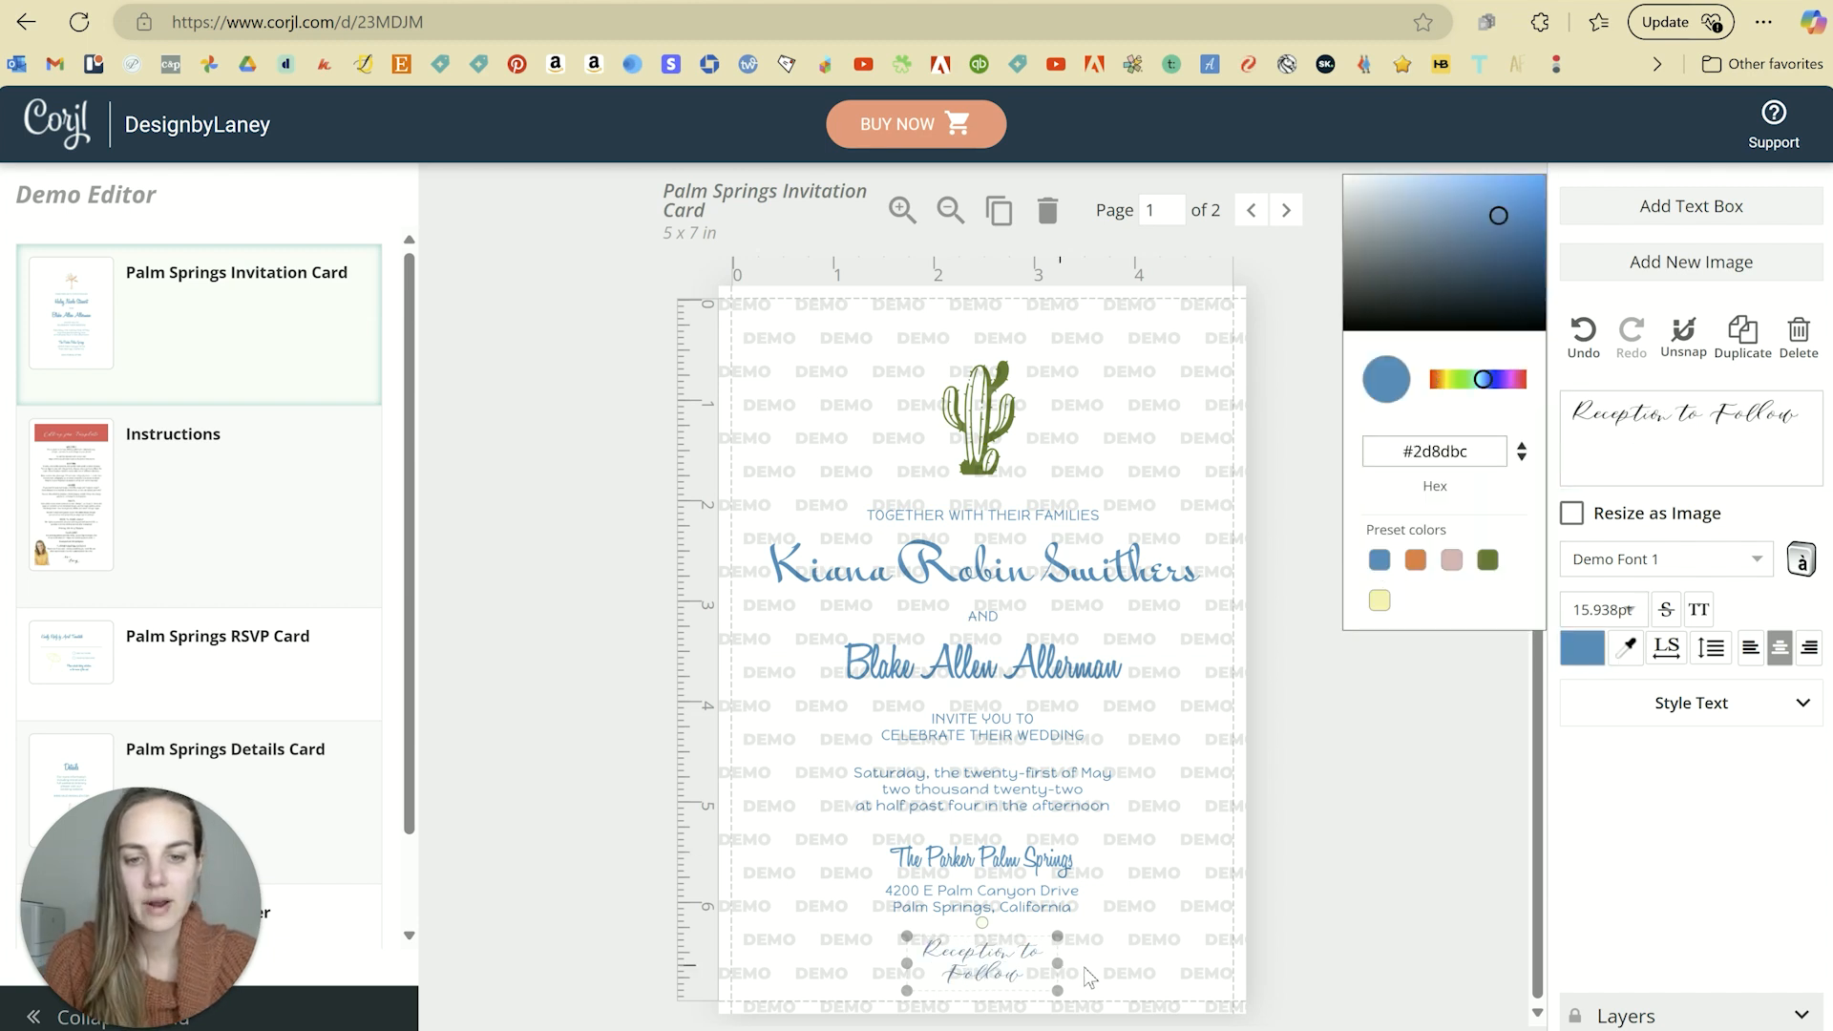
pyautogui.moveTo(1084, 968); pyautogui.dragTo(1039, 964)
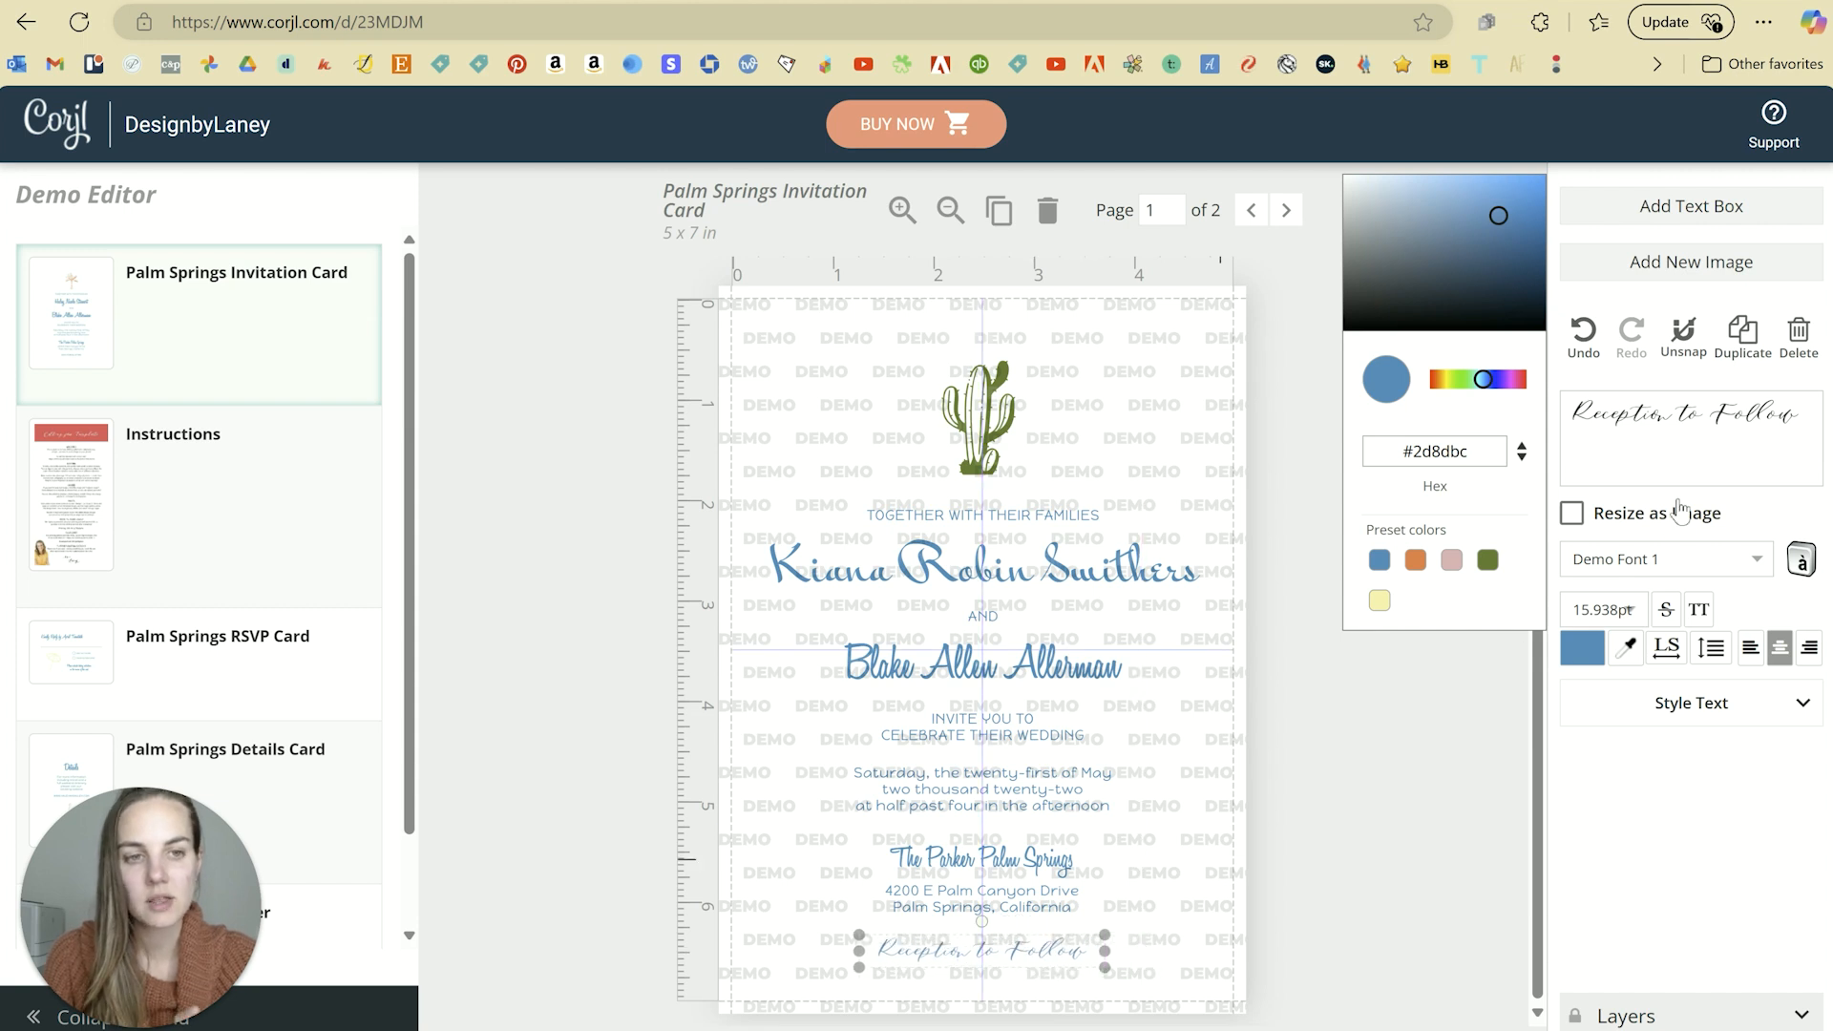
# Step: Style the Reception to Follow line in Demo Font 64 to match the name
pyautogui.click(1066, 576)
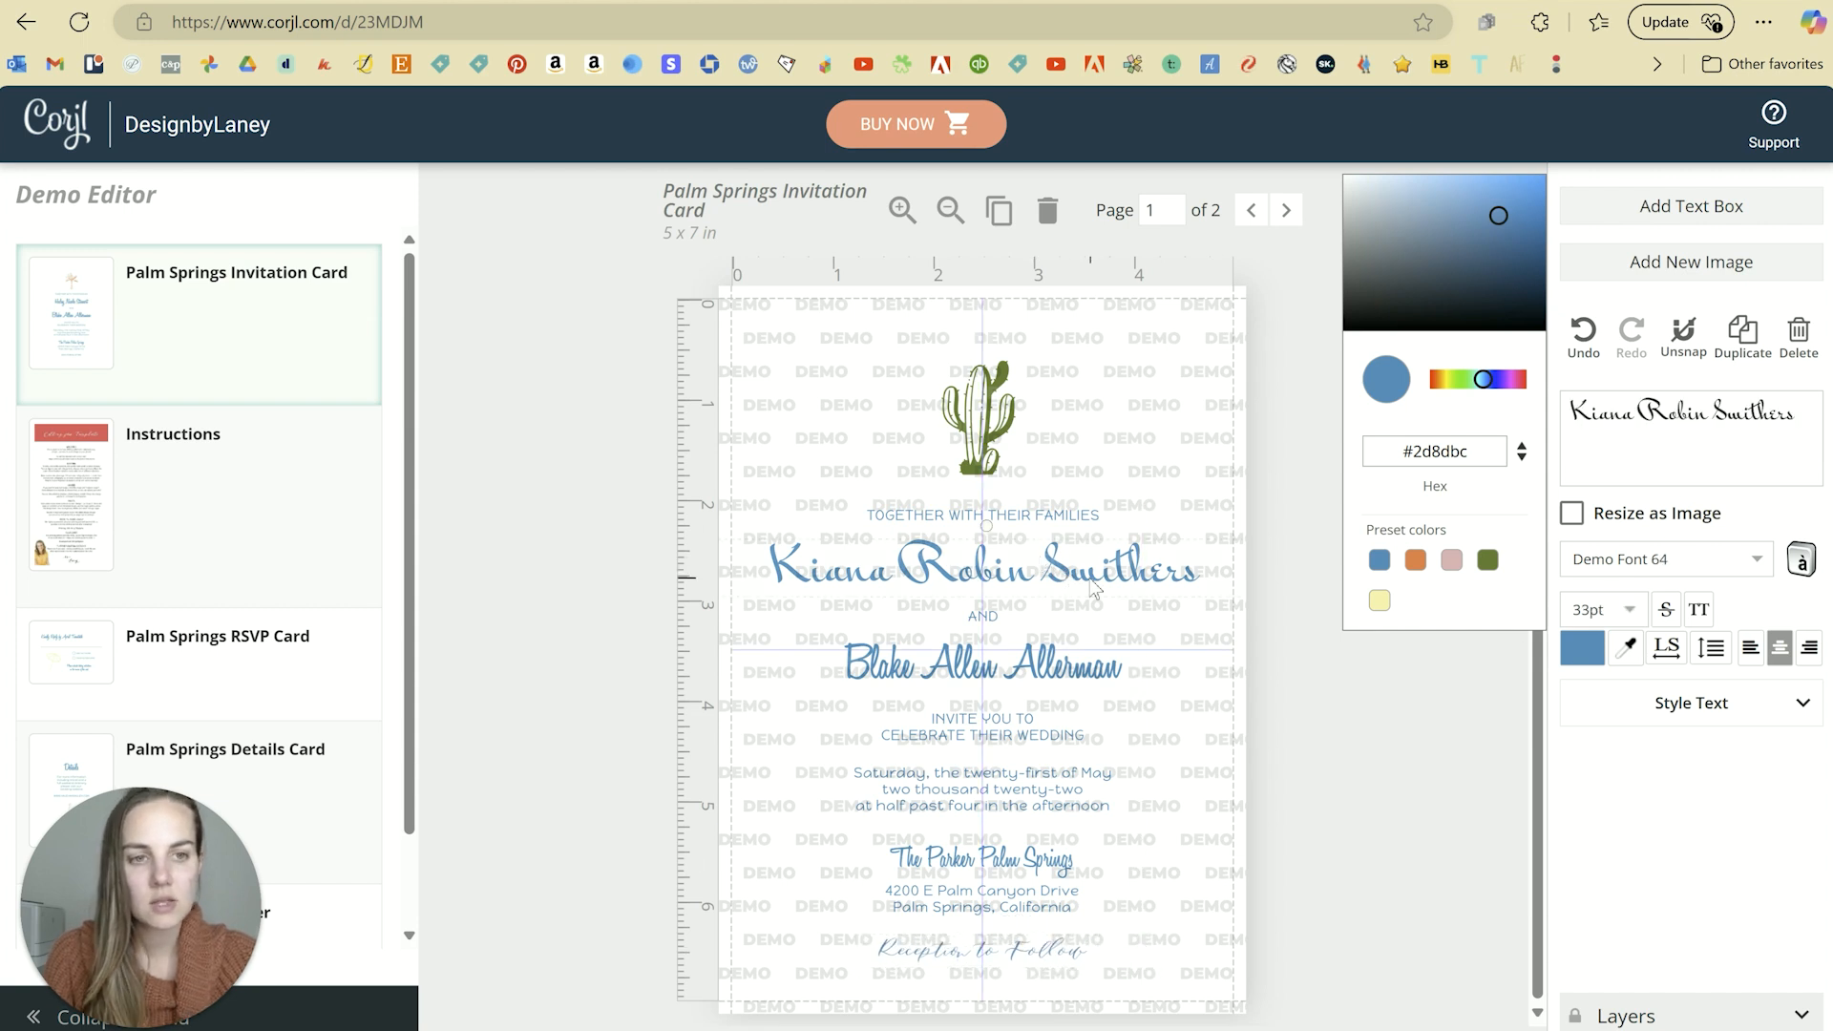
pyautogui.click(938, 956)
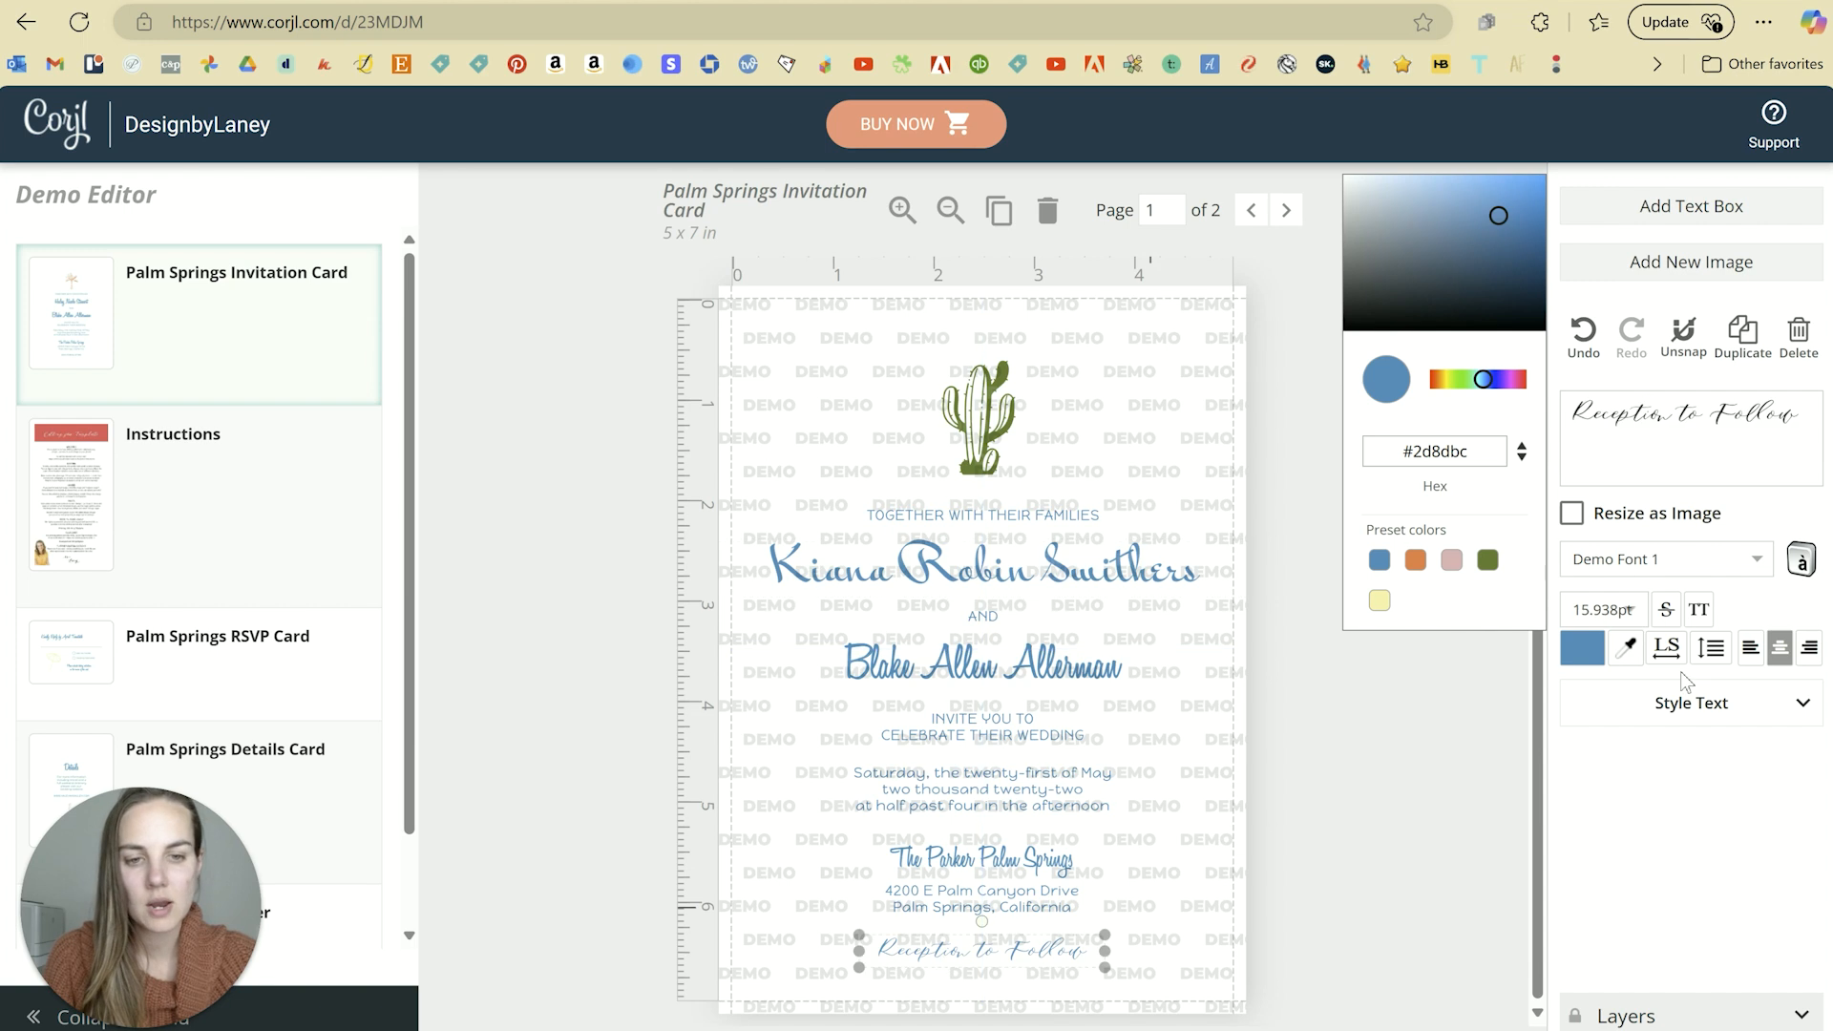
pyautogui.click(1761, 559)
pyautogui.scroll(-10, 1705, 711)
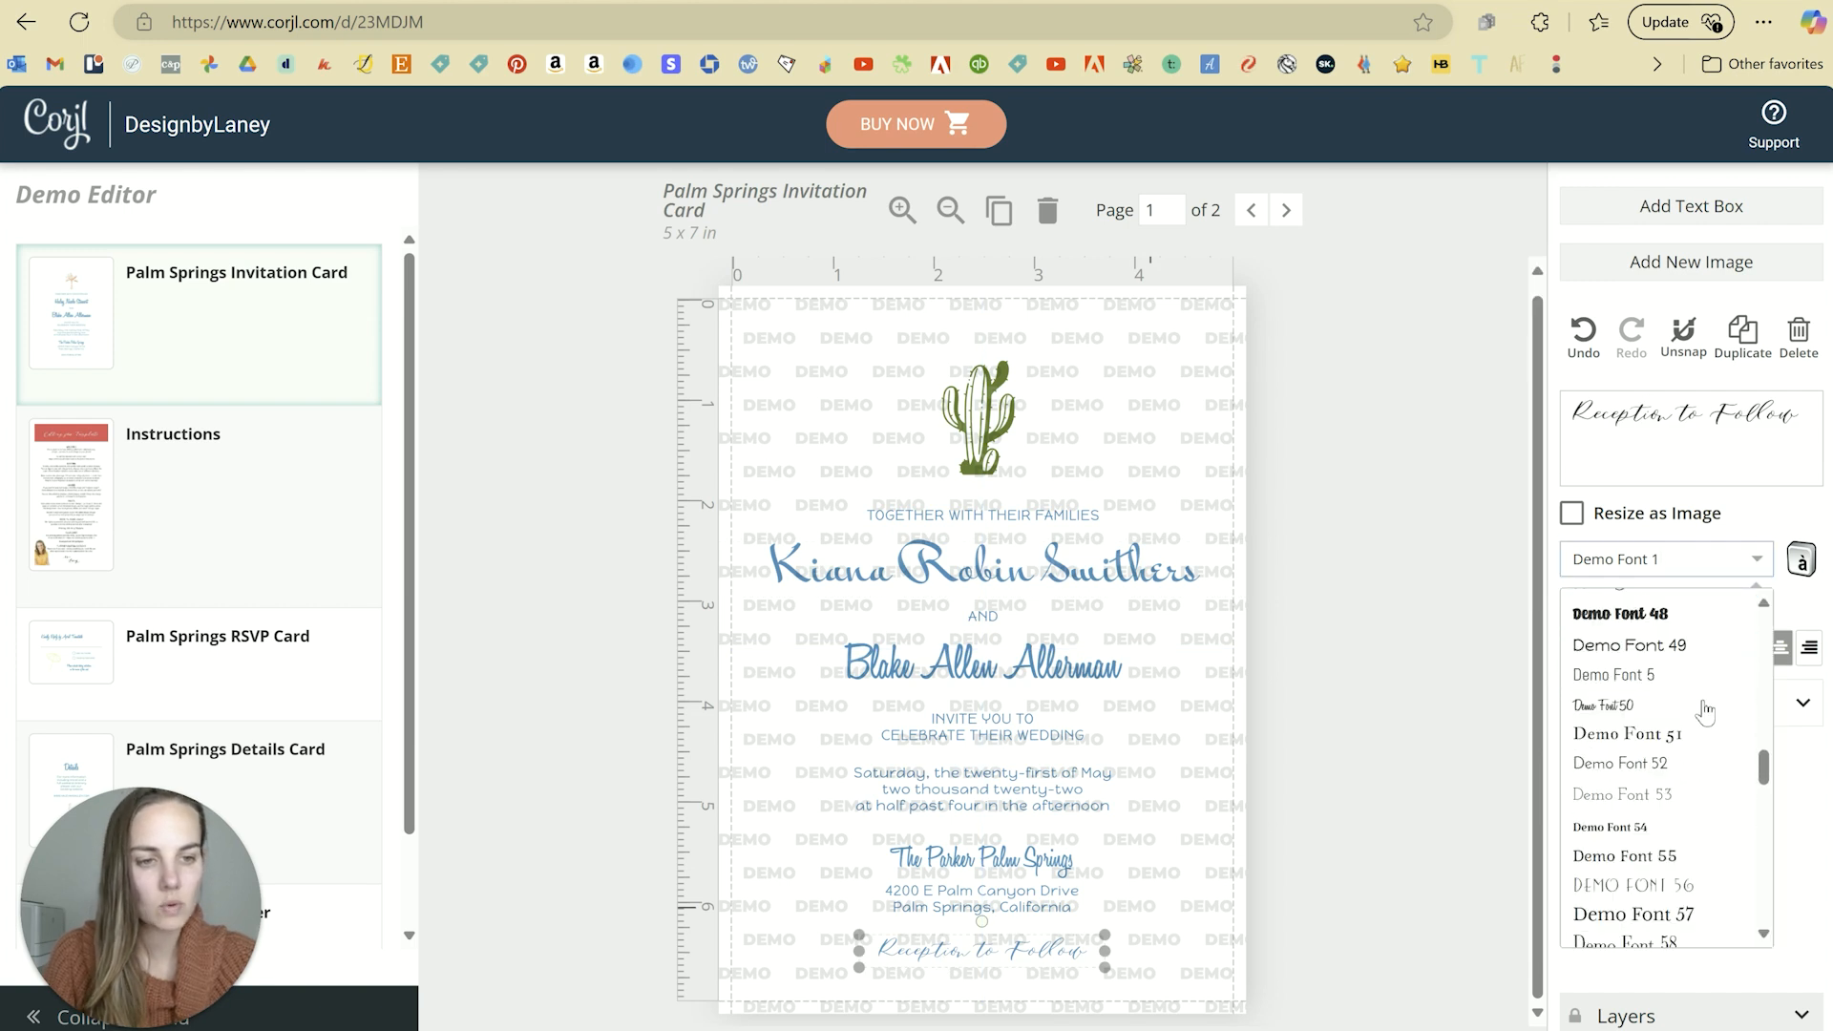
pyautogui.scroll(1, 1705, 712)
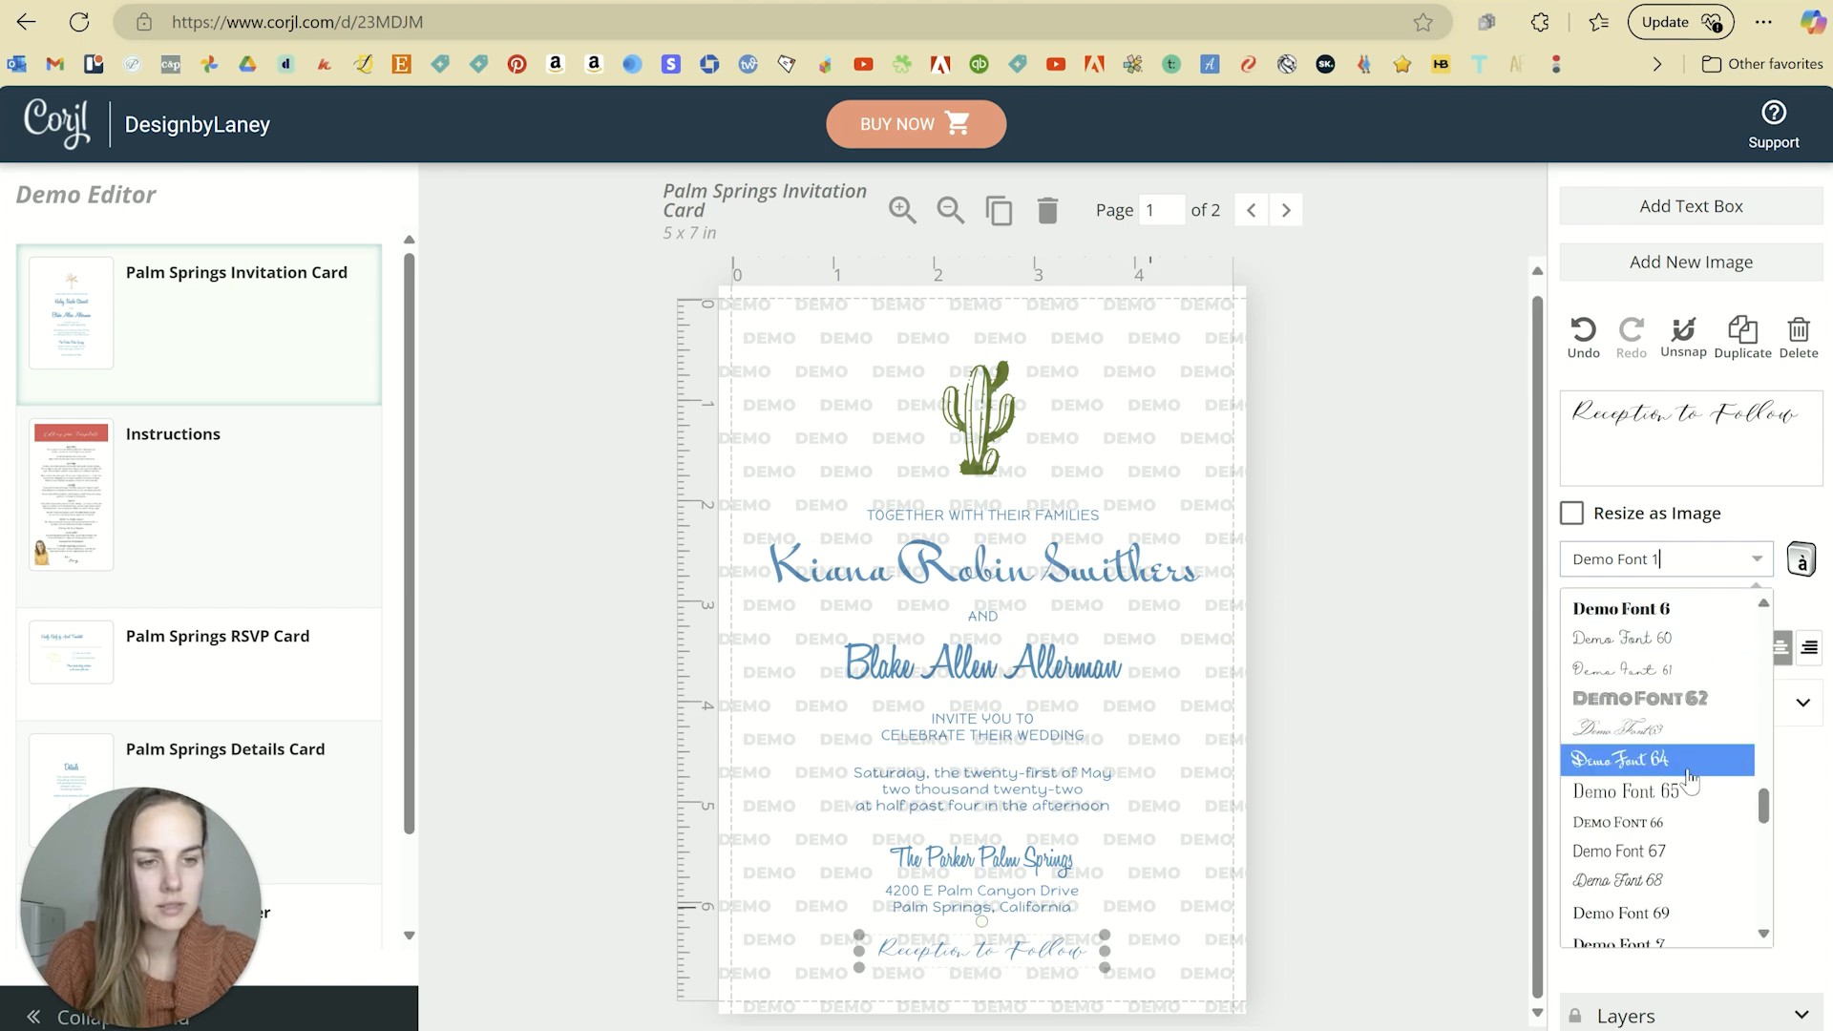
pyautogui.click(1604, 762)
pyautogui.click(1422, 665)
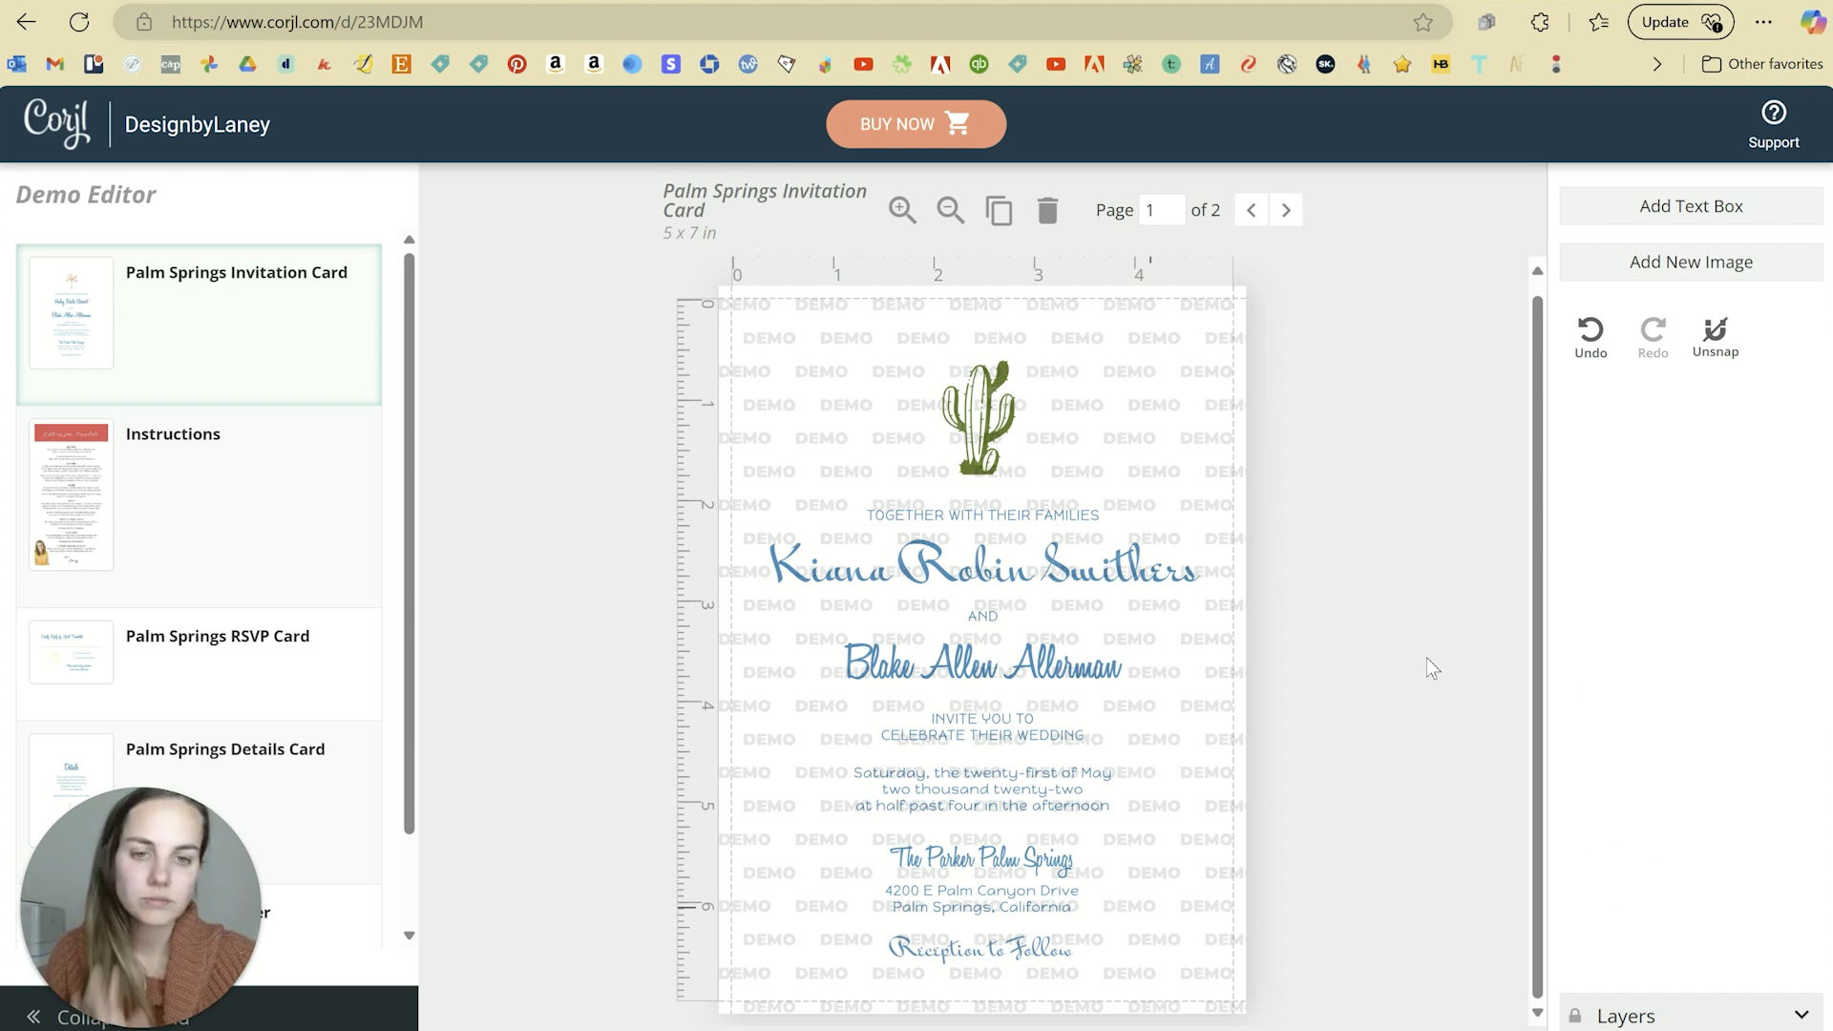
# Step: Apply Demo Font 64 to the second name line
pyautogui.click(1142, 672)
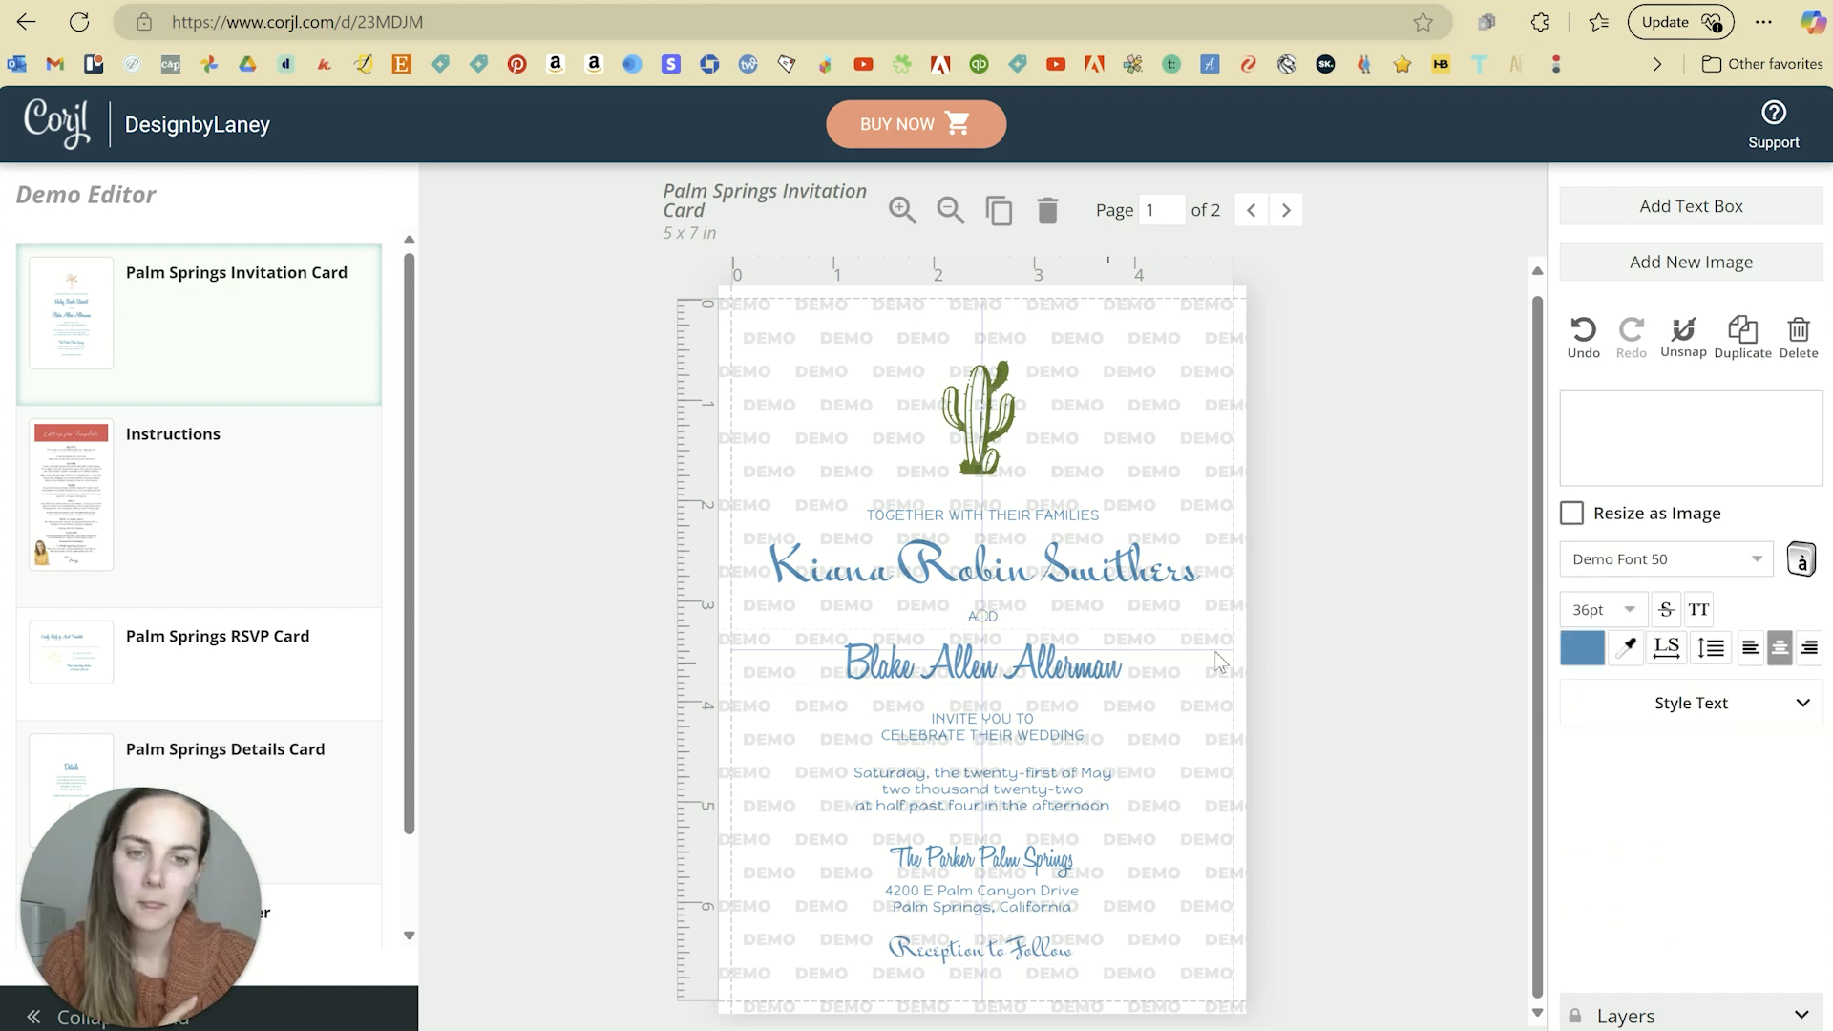
pyautogui.click(1757, 560)
pyautogui.scroll(-4, 1690, 695)
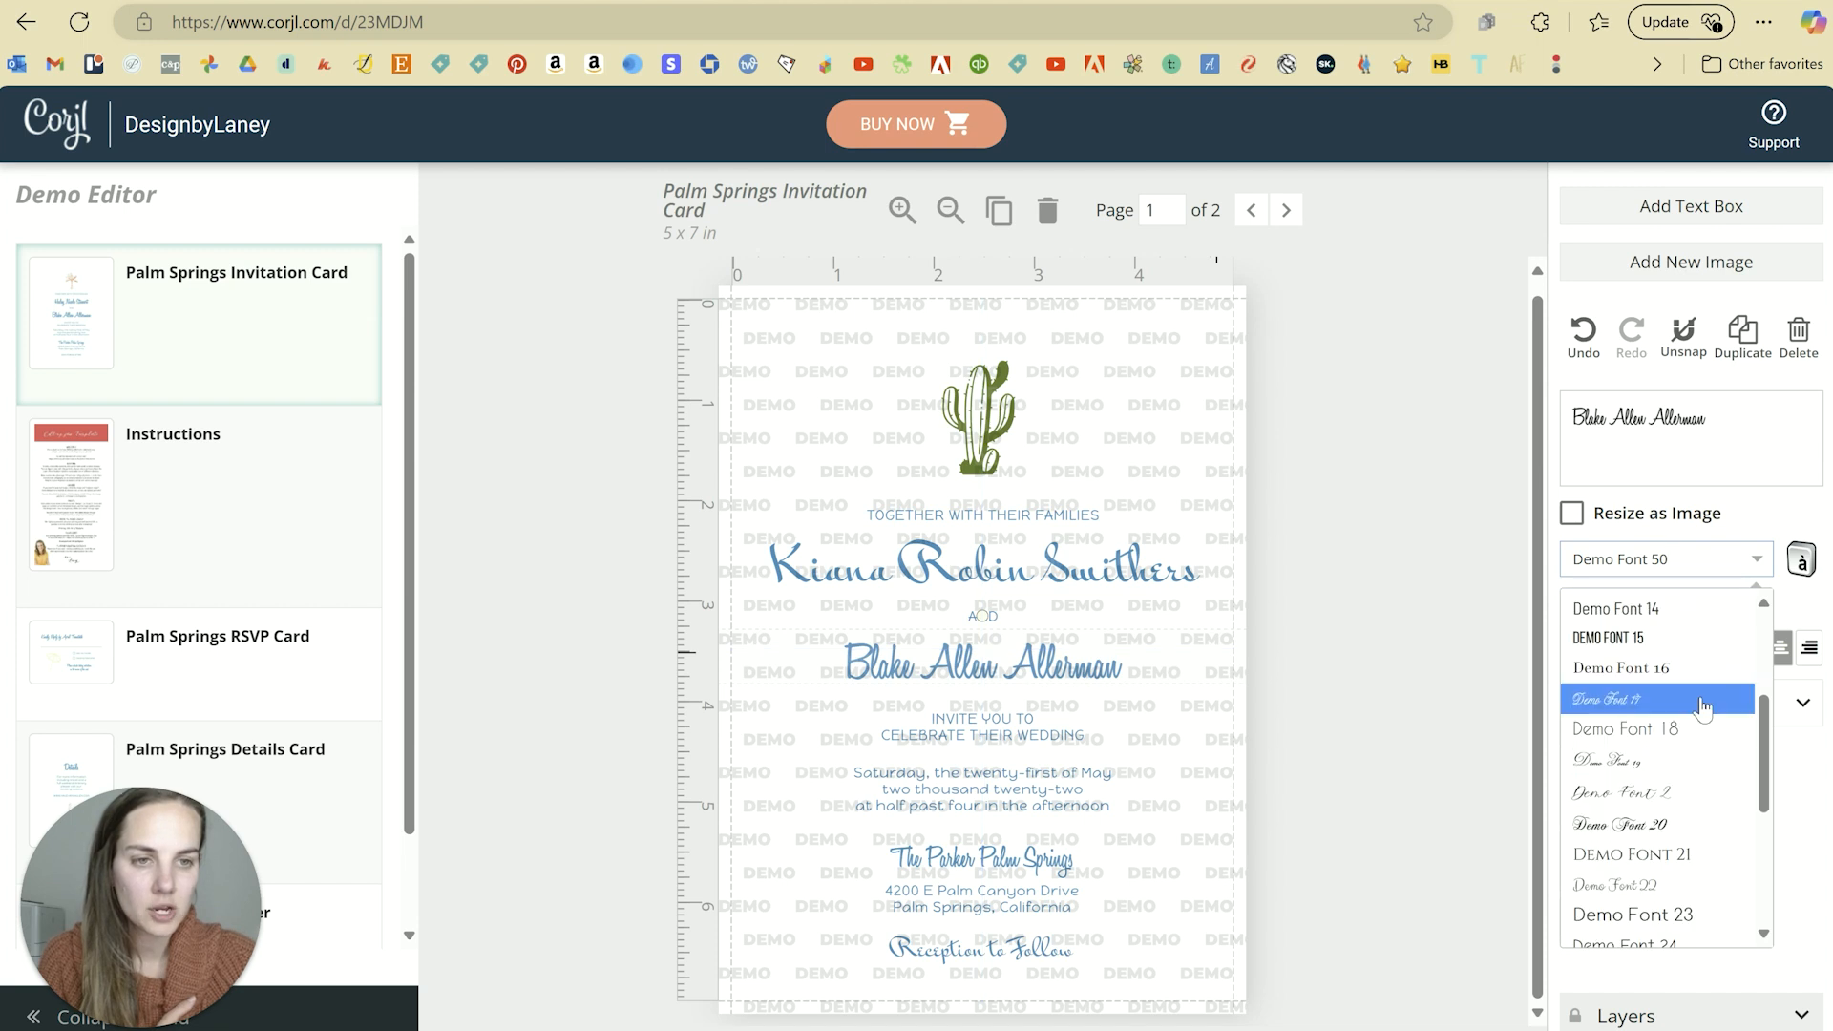
pyautogui.scroll(-9, 1700, 705)
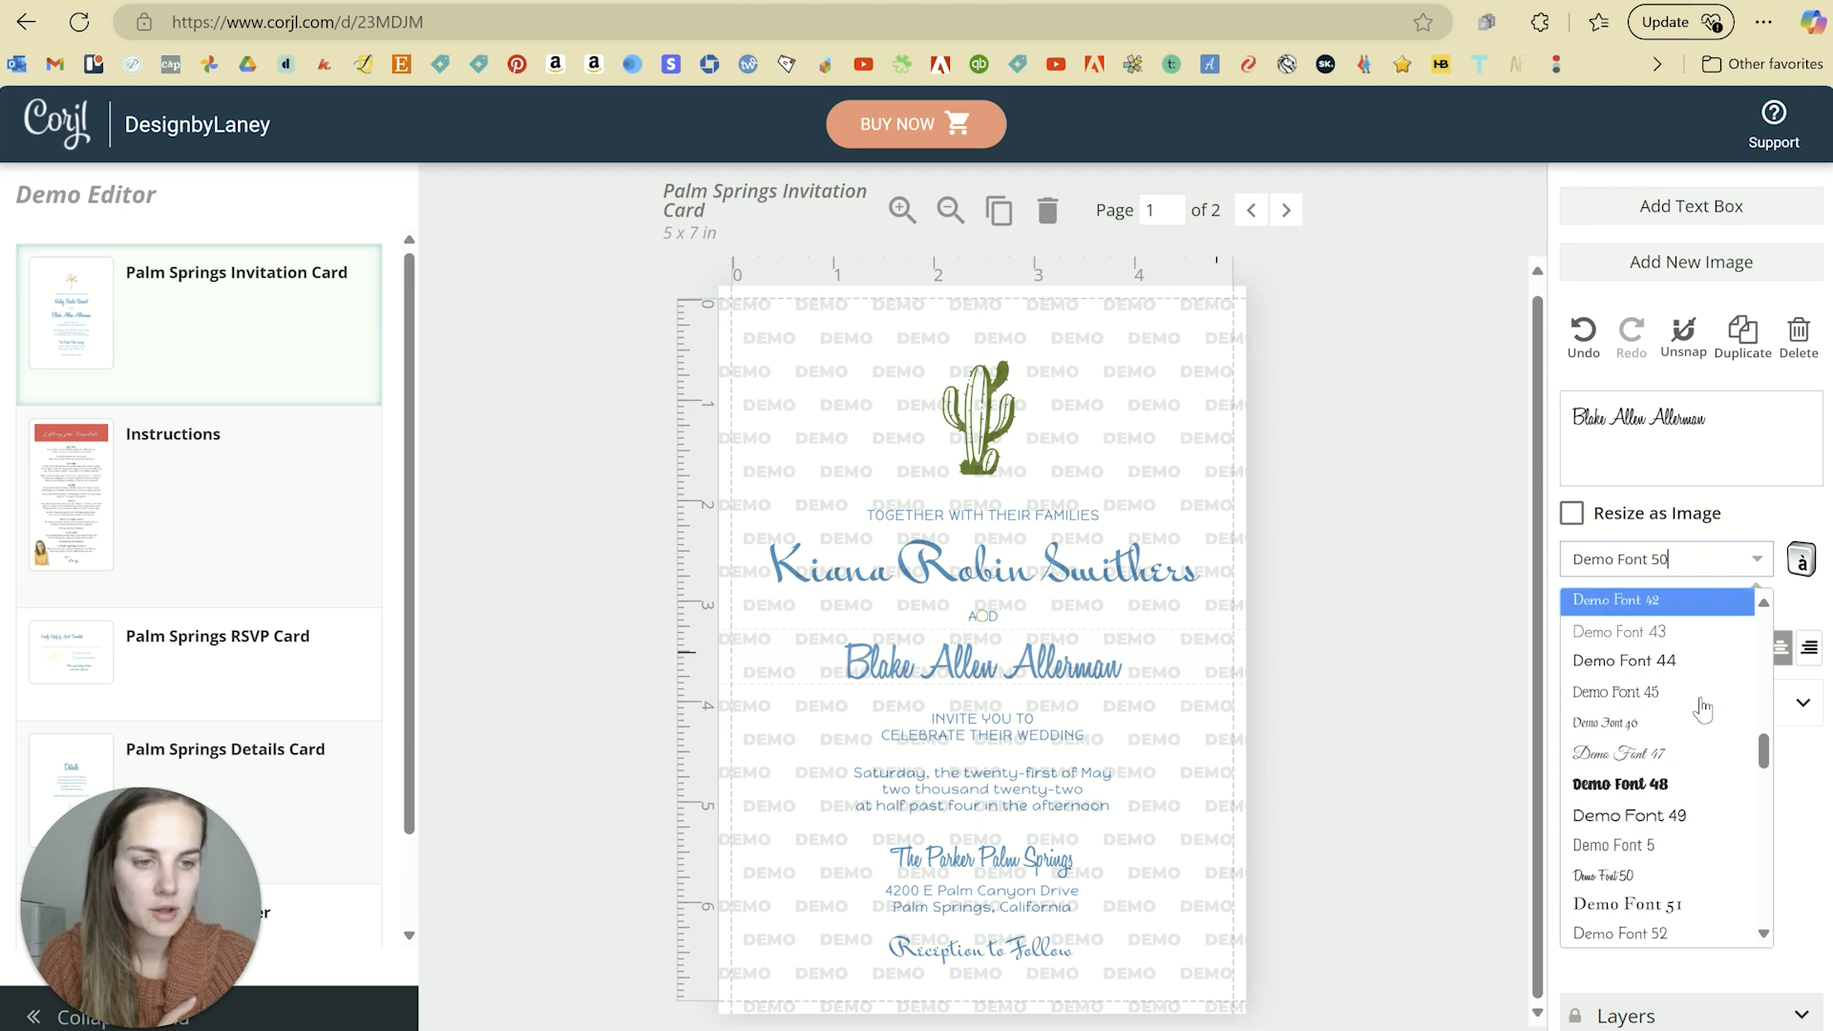
pyautogui.click(1623, 843)
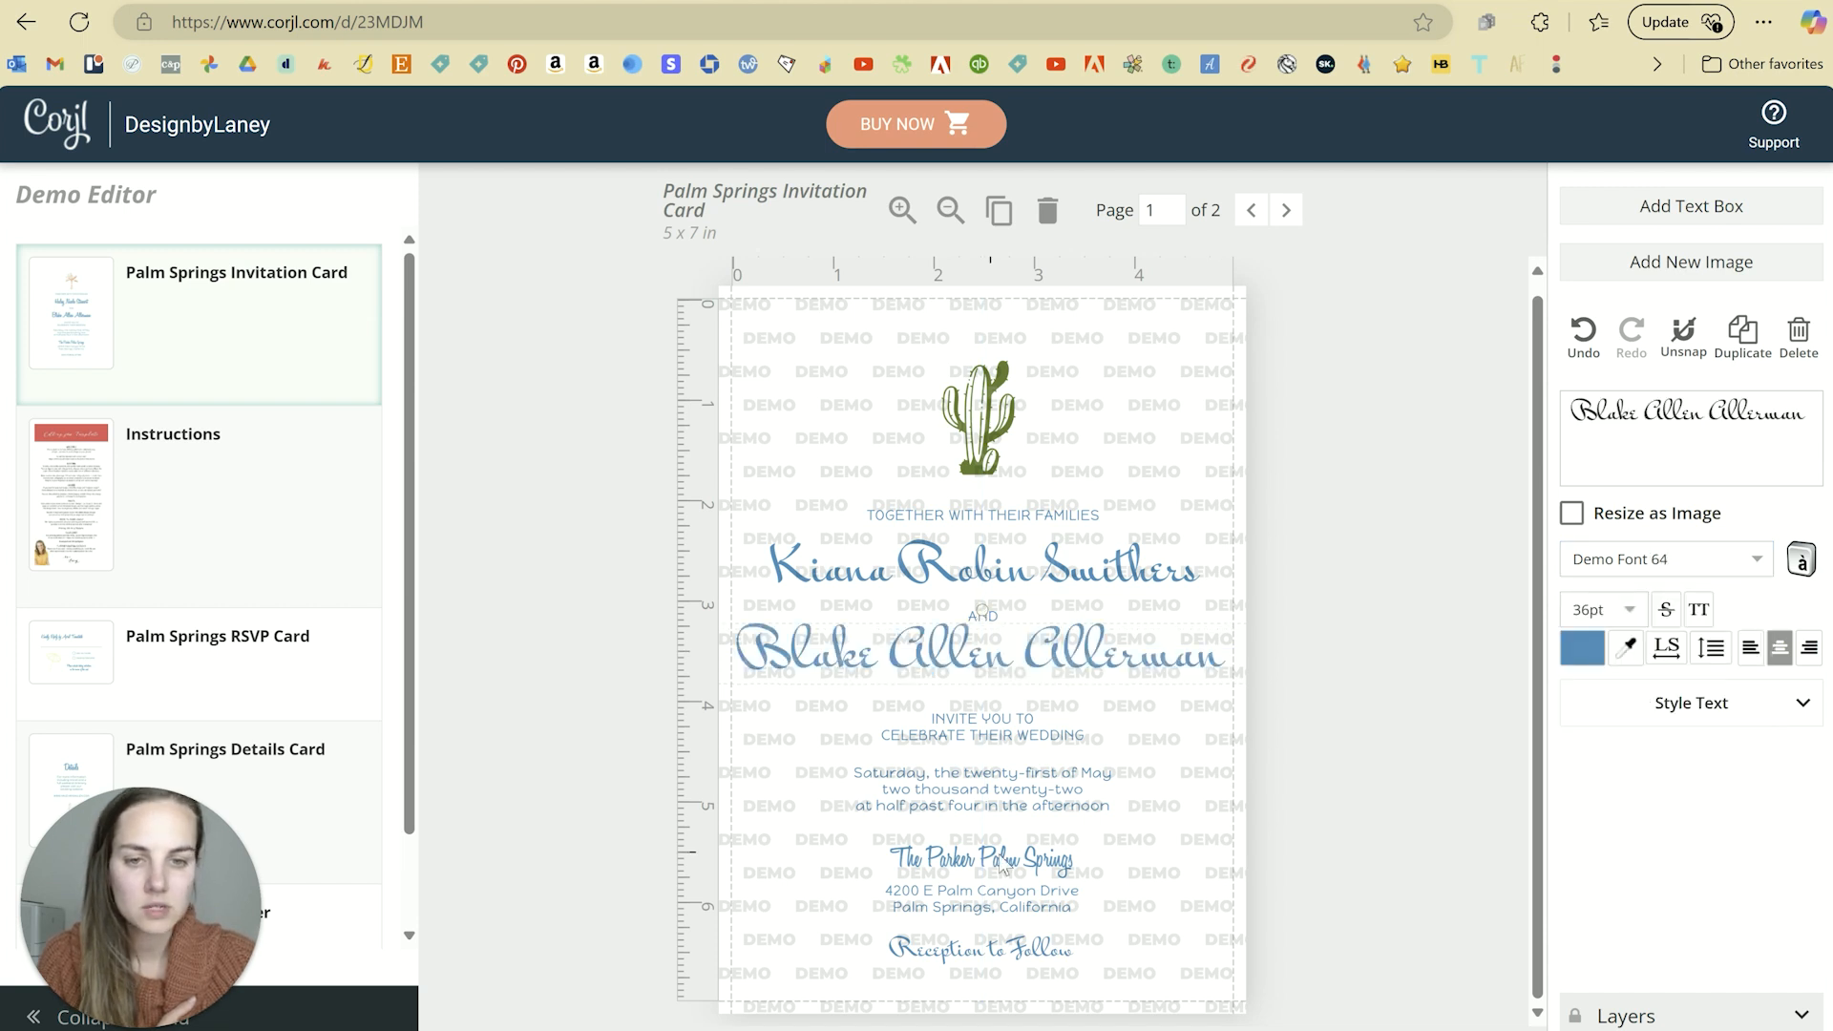
# Step: Restyle The Parker Palm Springs venue line in Demo Font 64, after trying Demo Font 63
pyautogui.click(1003, 859)
pyautogui.click(1662, 560)
pyautogui.scroll(-4, 1697, 744)
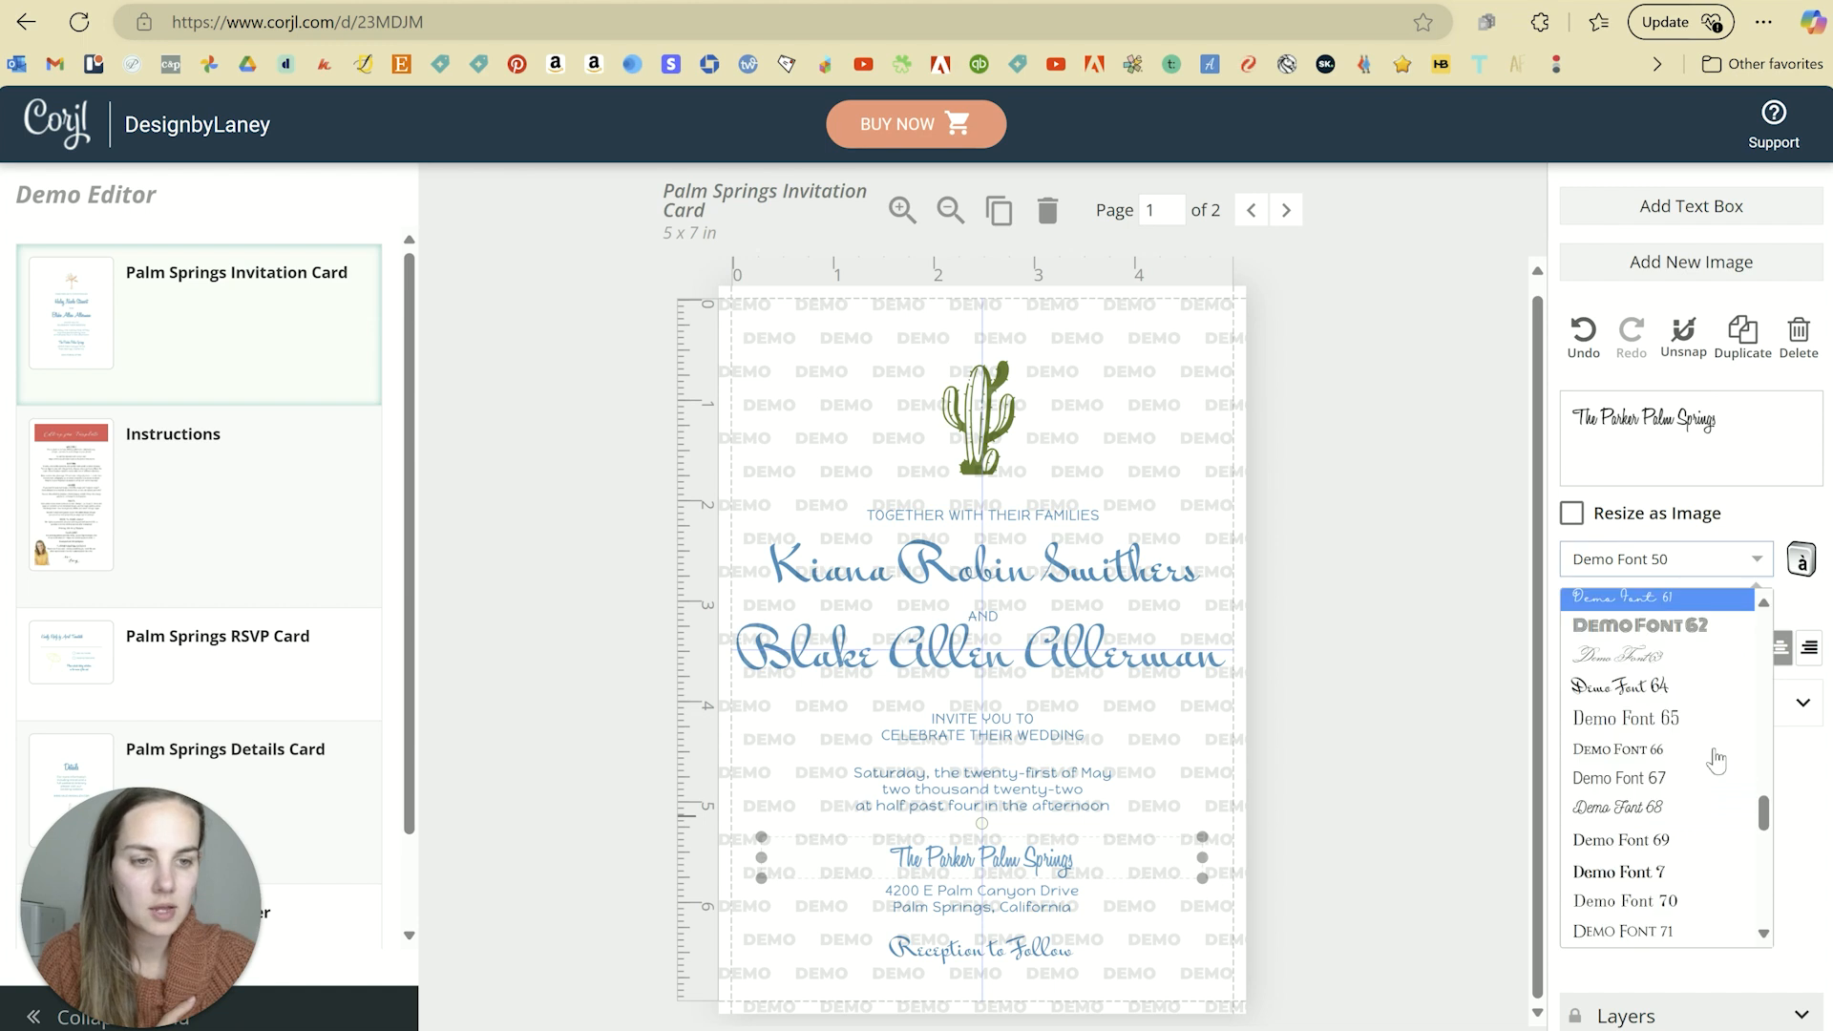
pyautogui.click(1690, 691)
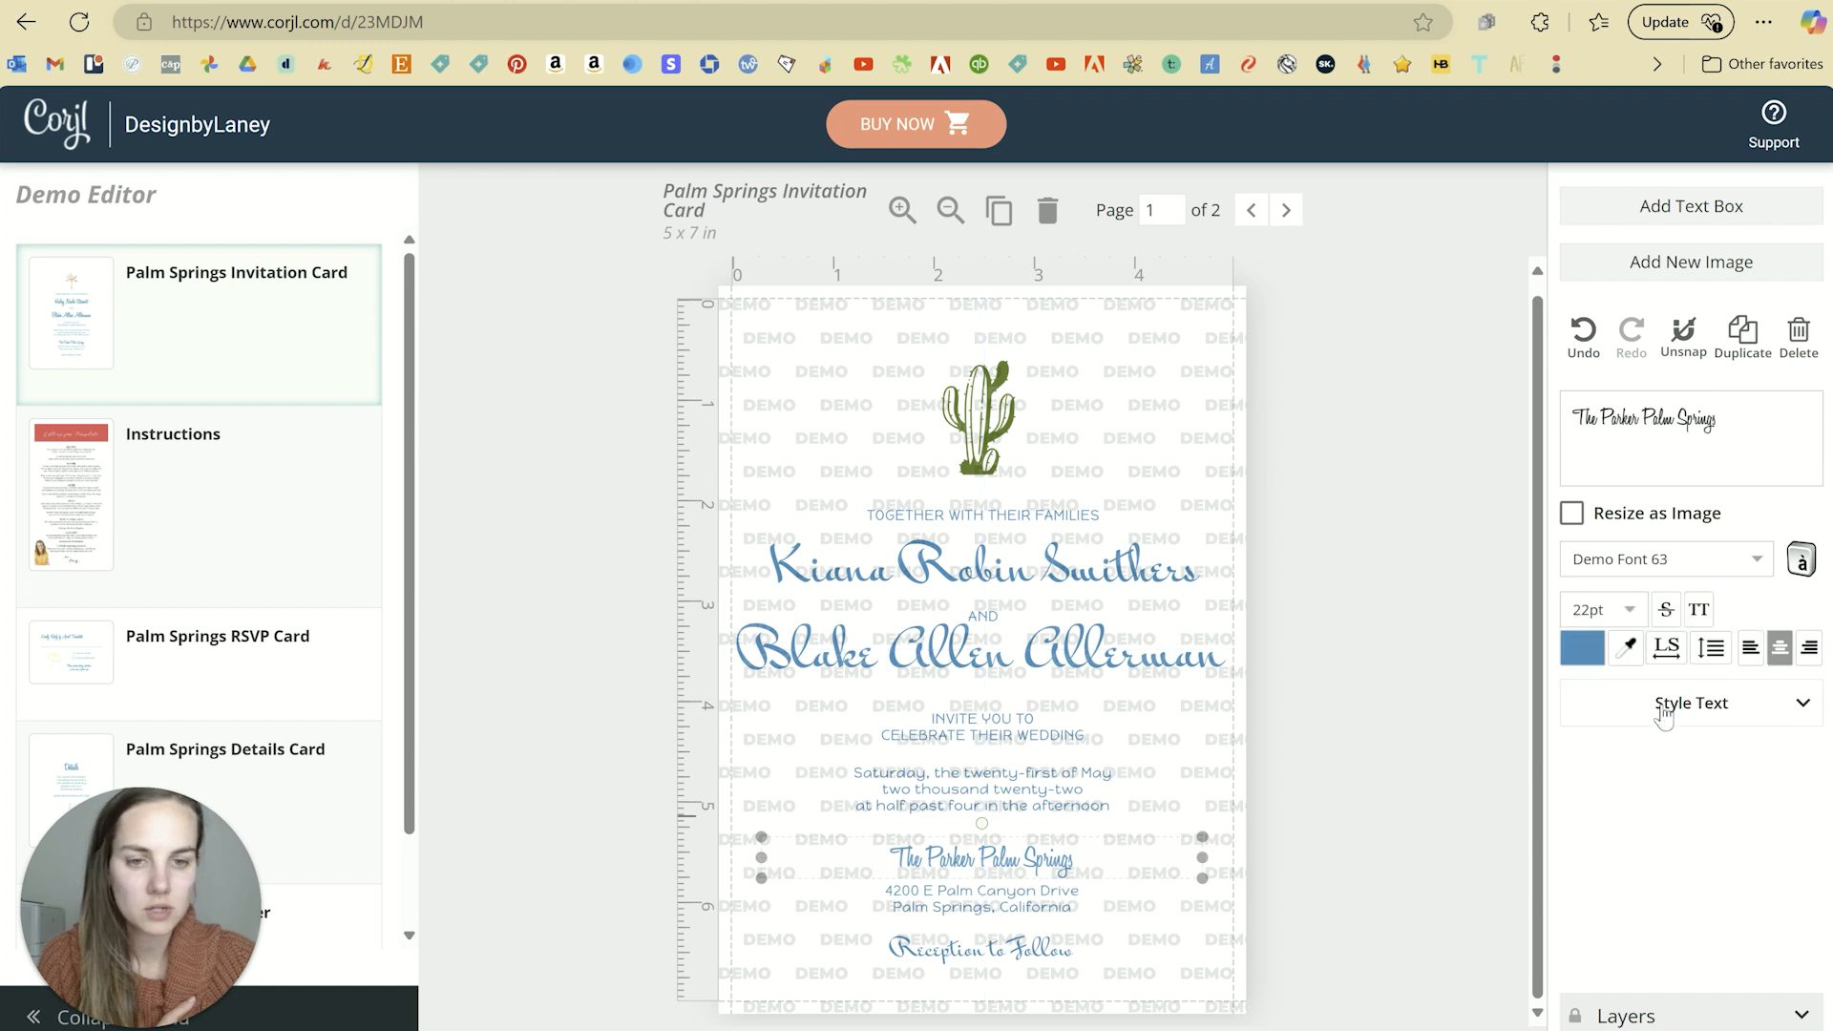
pyautogui.click(1760, 559)
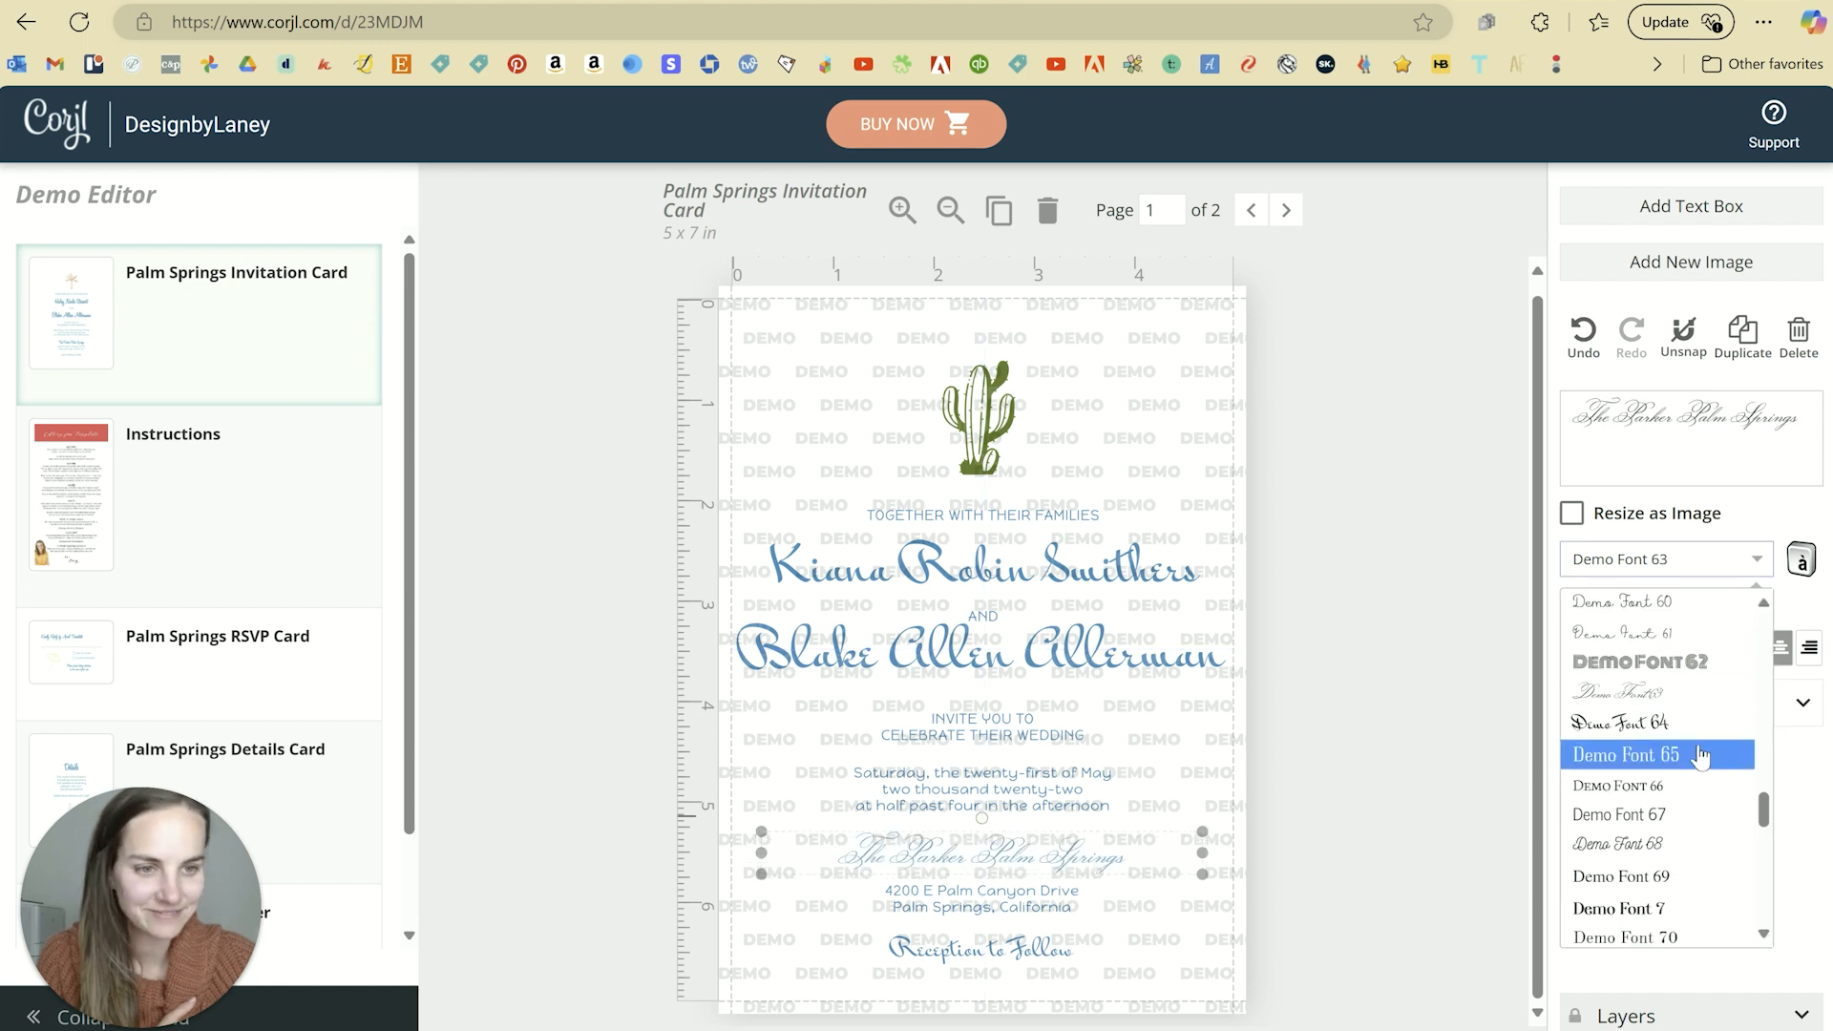
pyautogui.click(1705, 725)
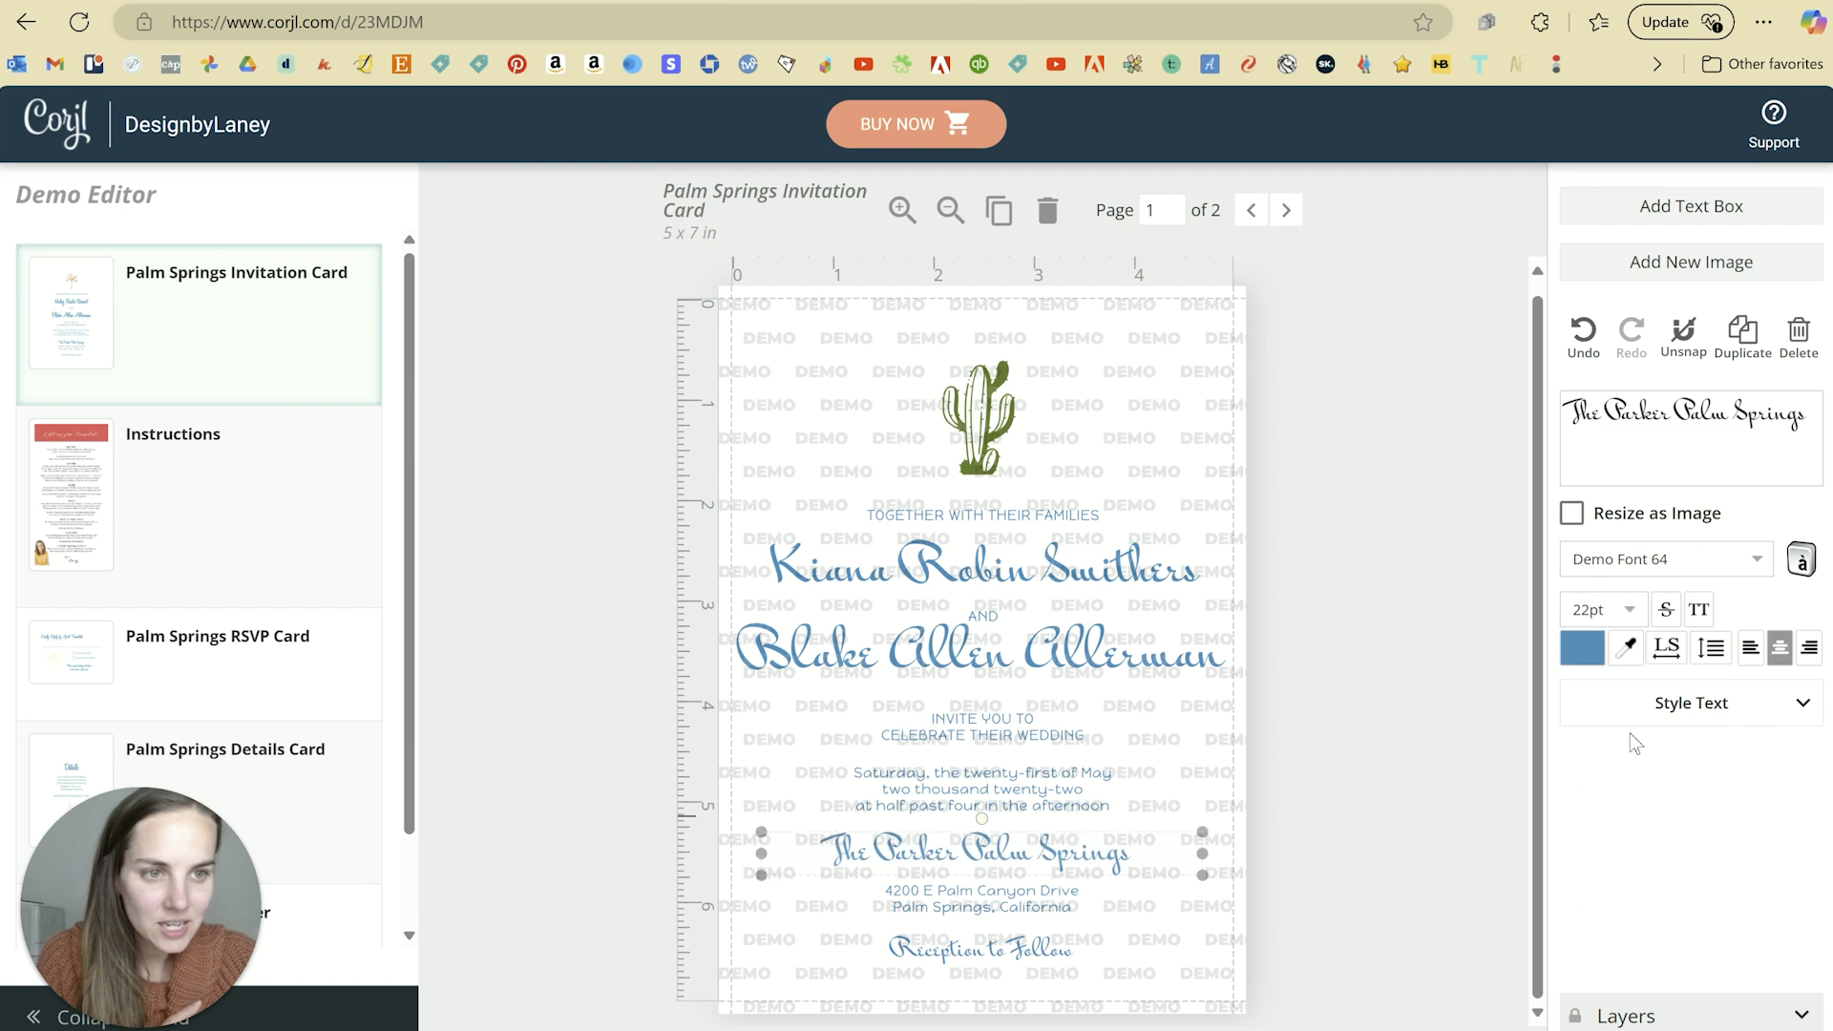
pyautogui.click(1344, 676)
pyautogui.click(1063, 860)
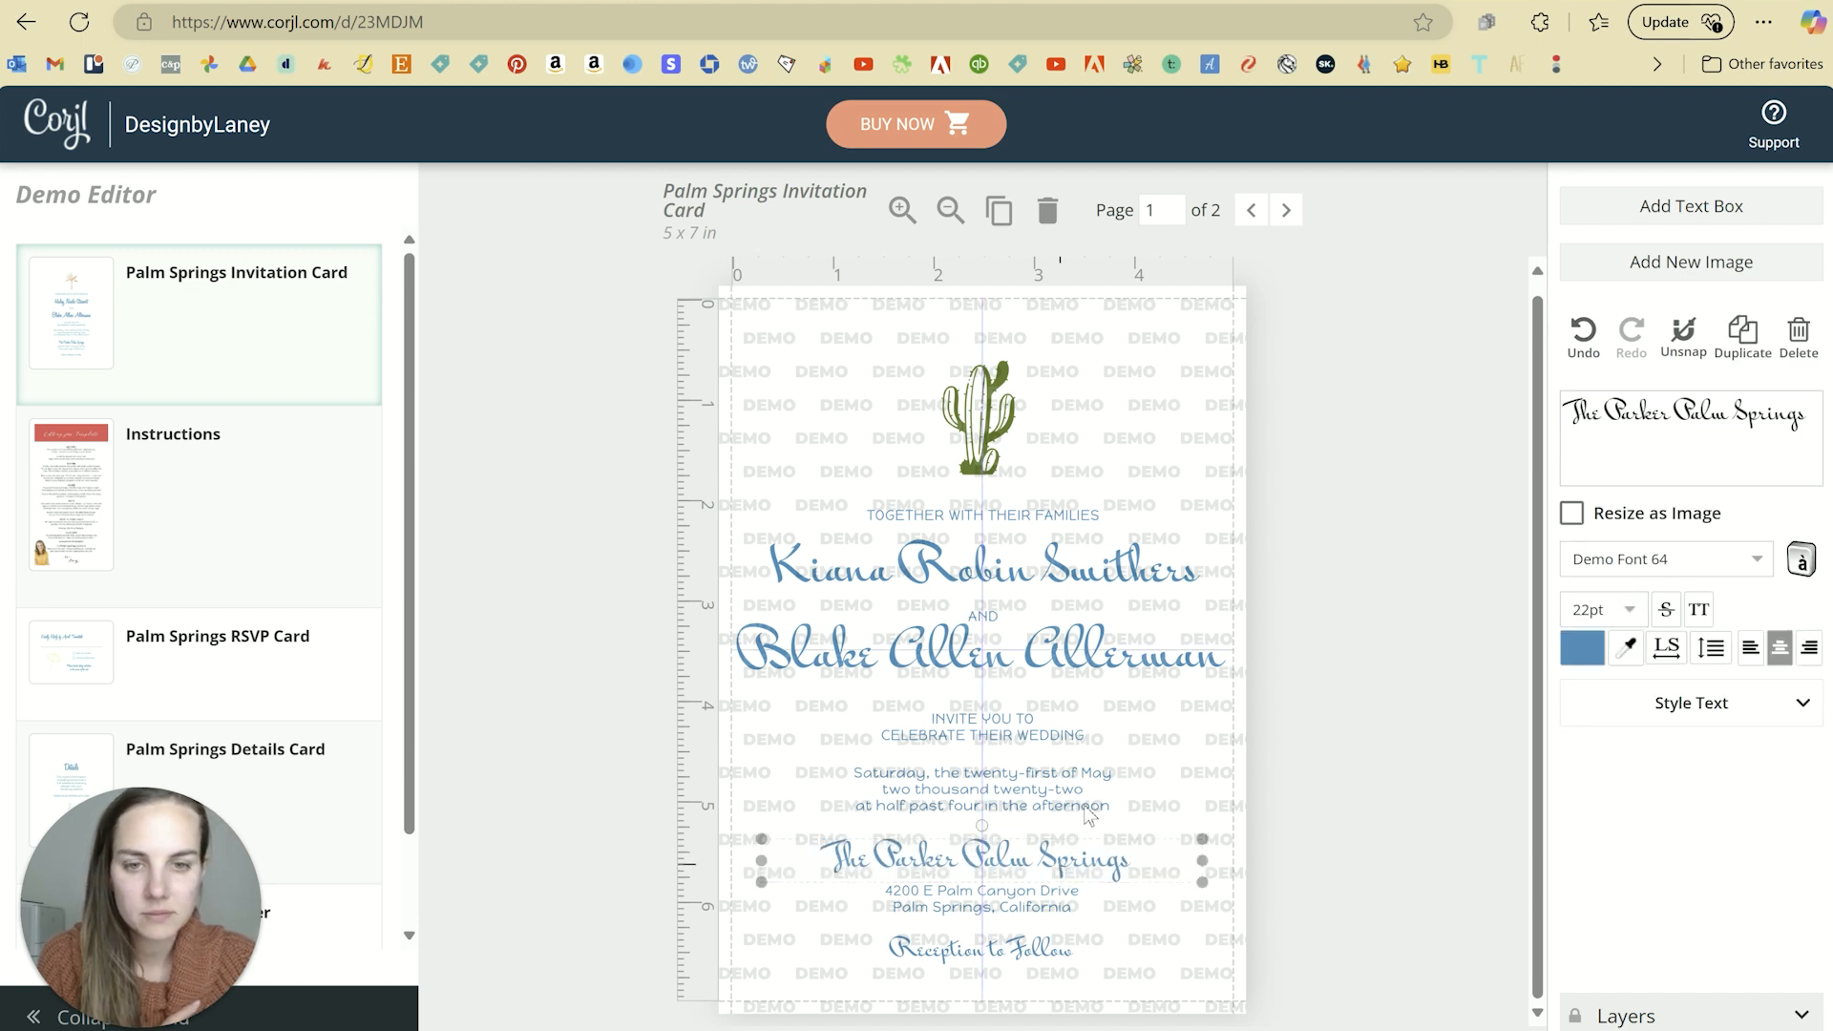
# Step: Set the second name line's font size to 33
pyautogui.click(1103, 587)
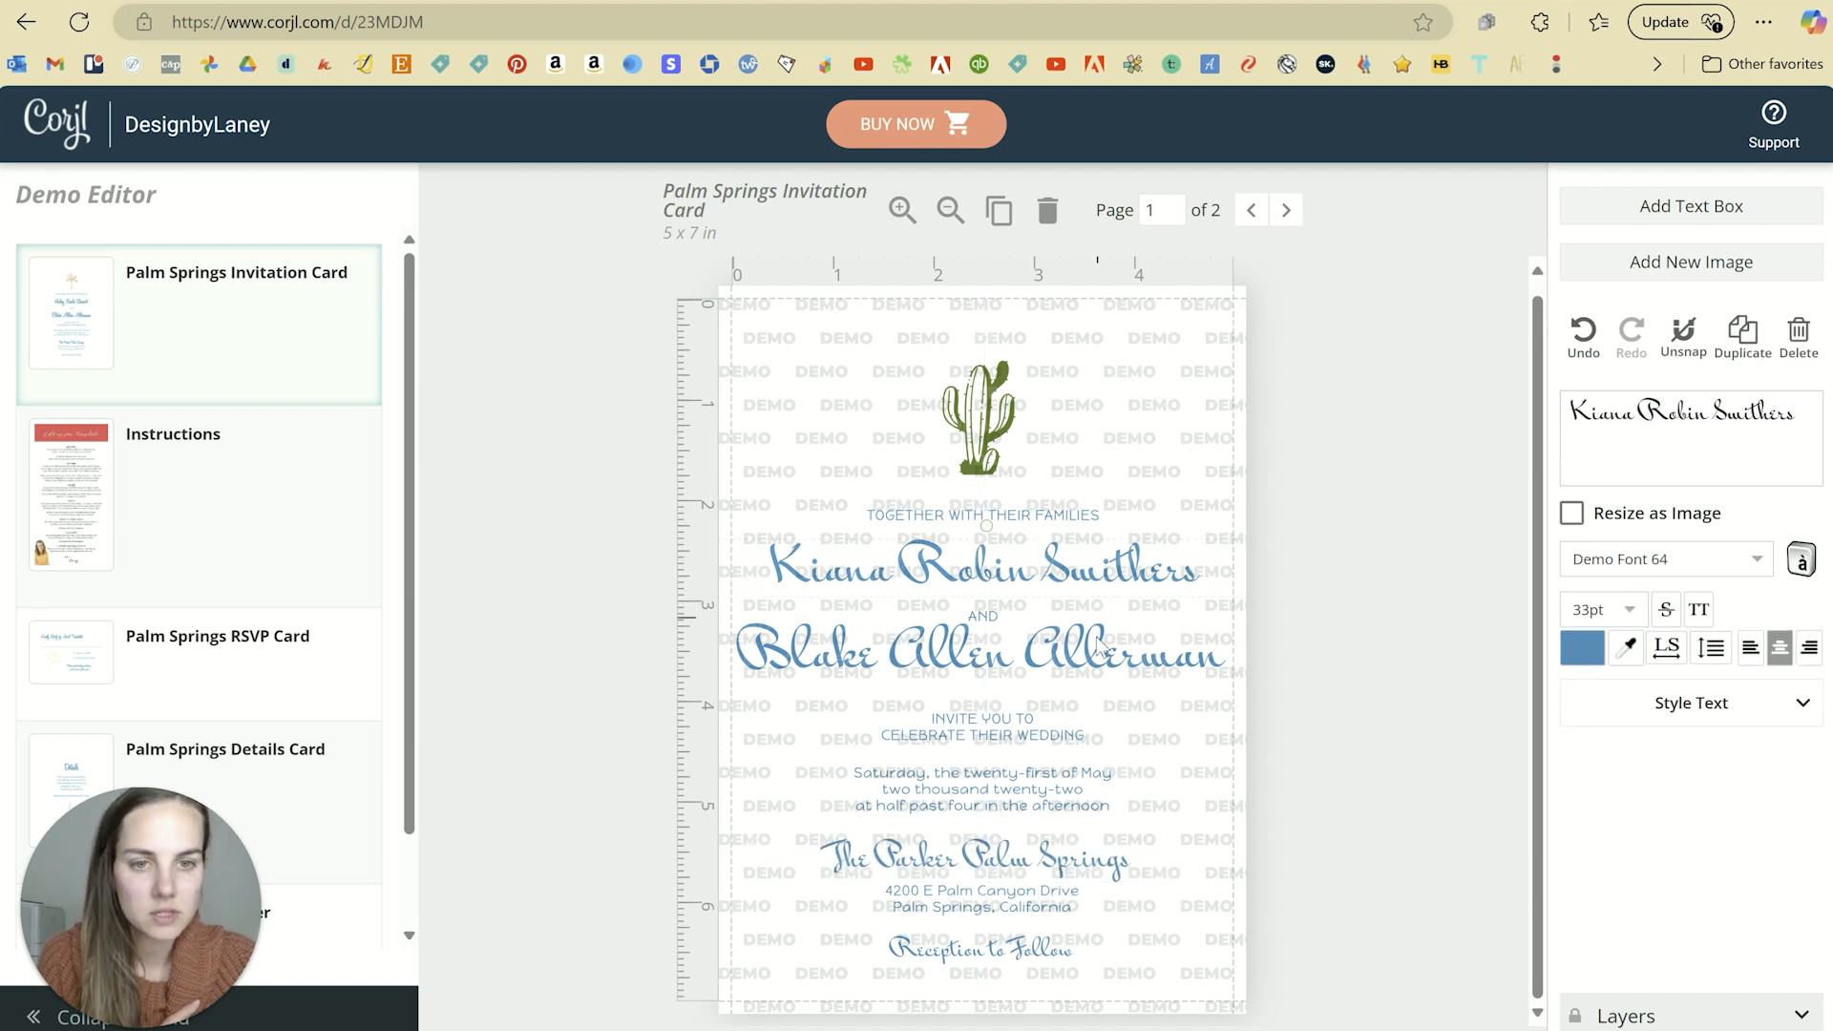
pyautogui.click(1100, 676)
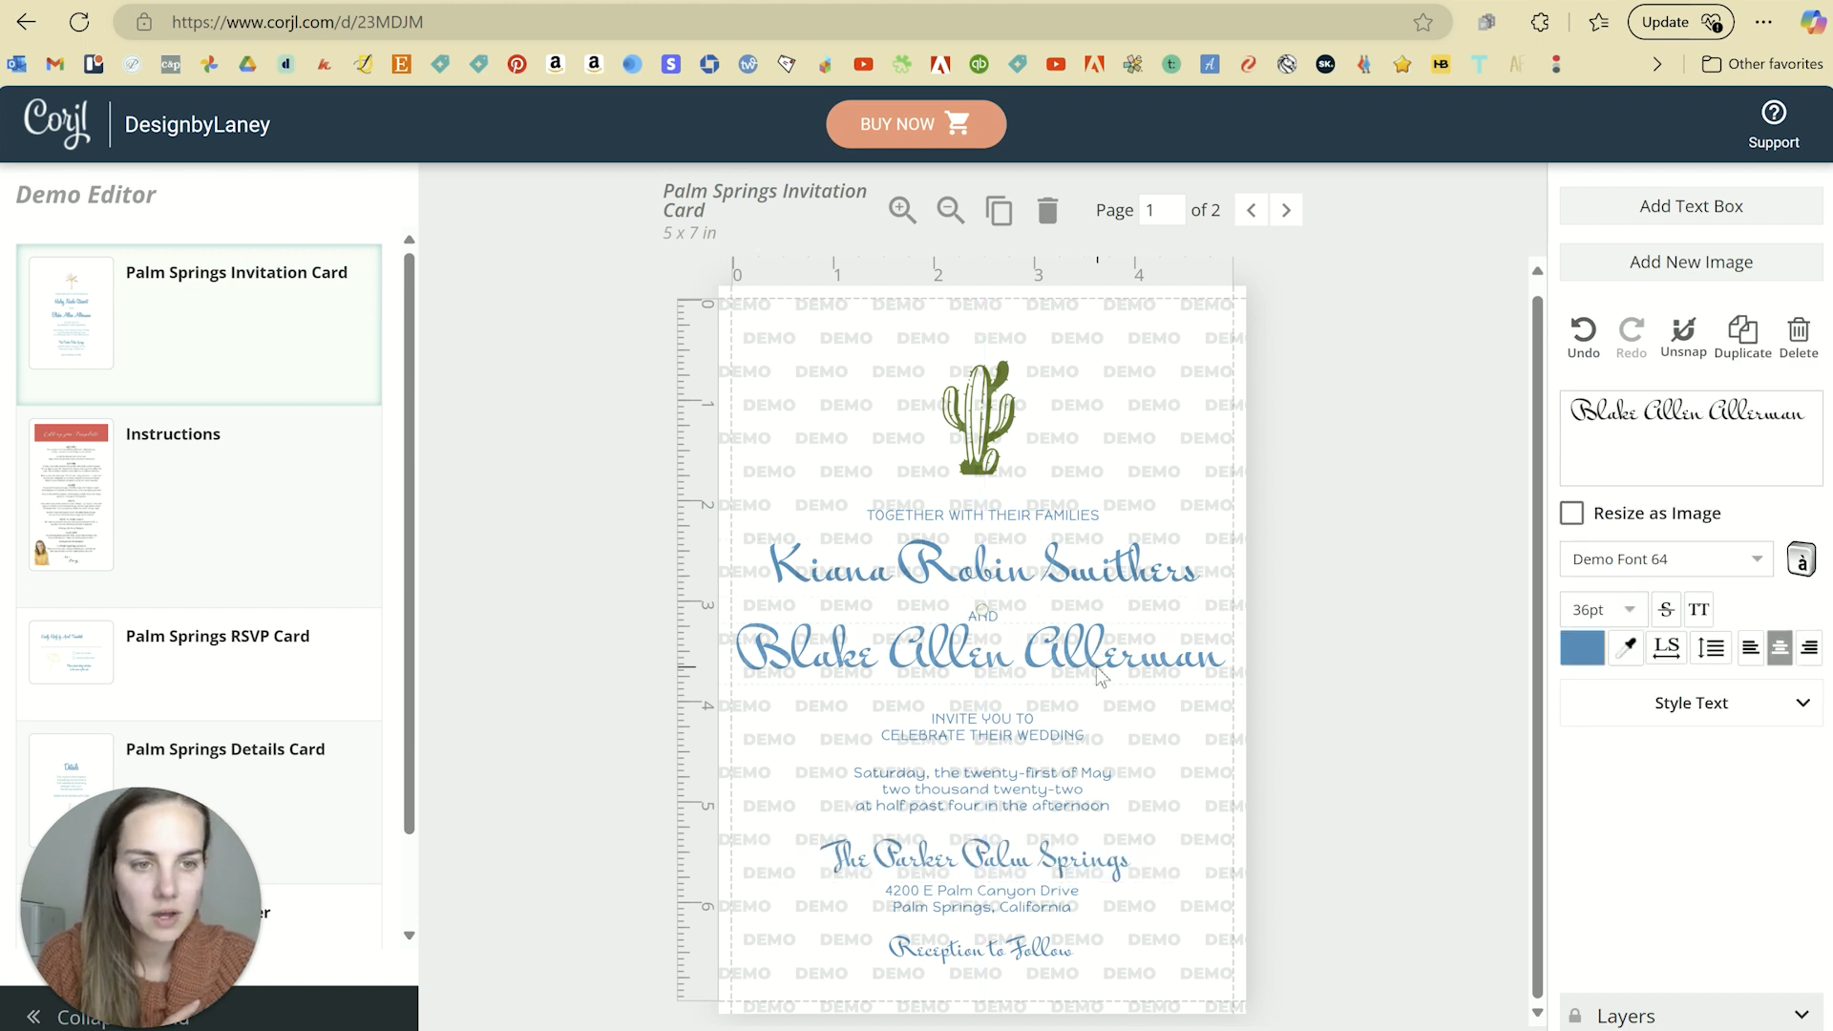
pyautogui.click(1636, 607)
pyautogui.scroll(-3, 1616, 864)
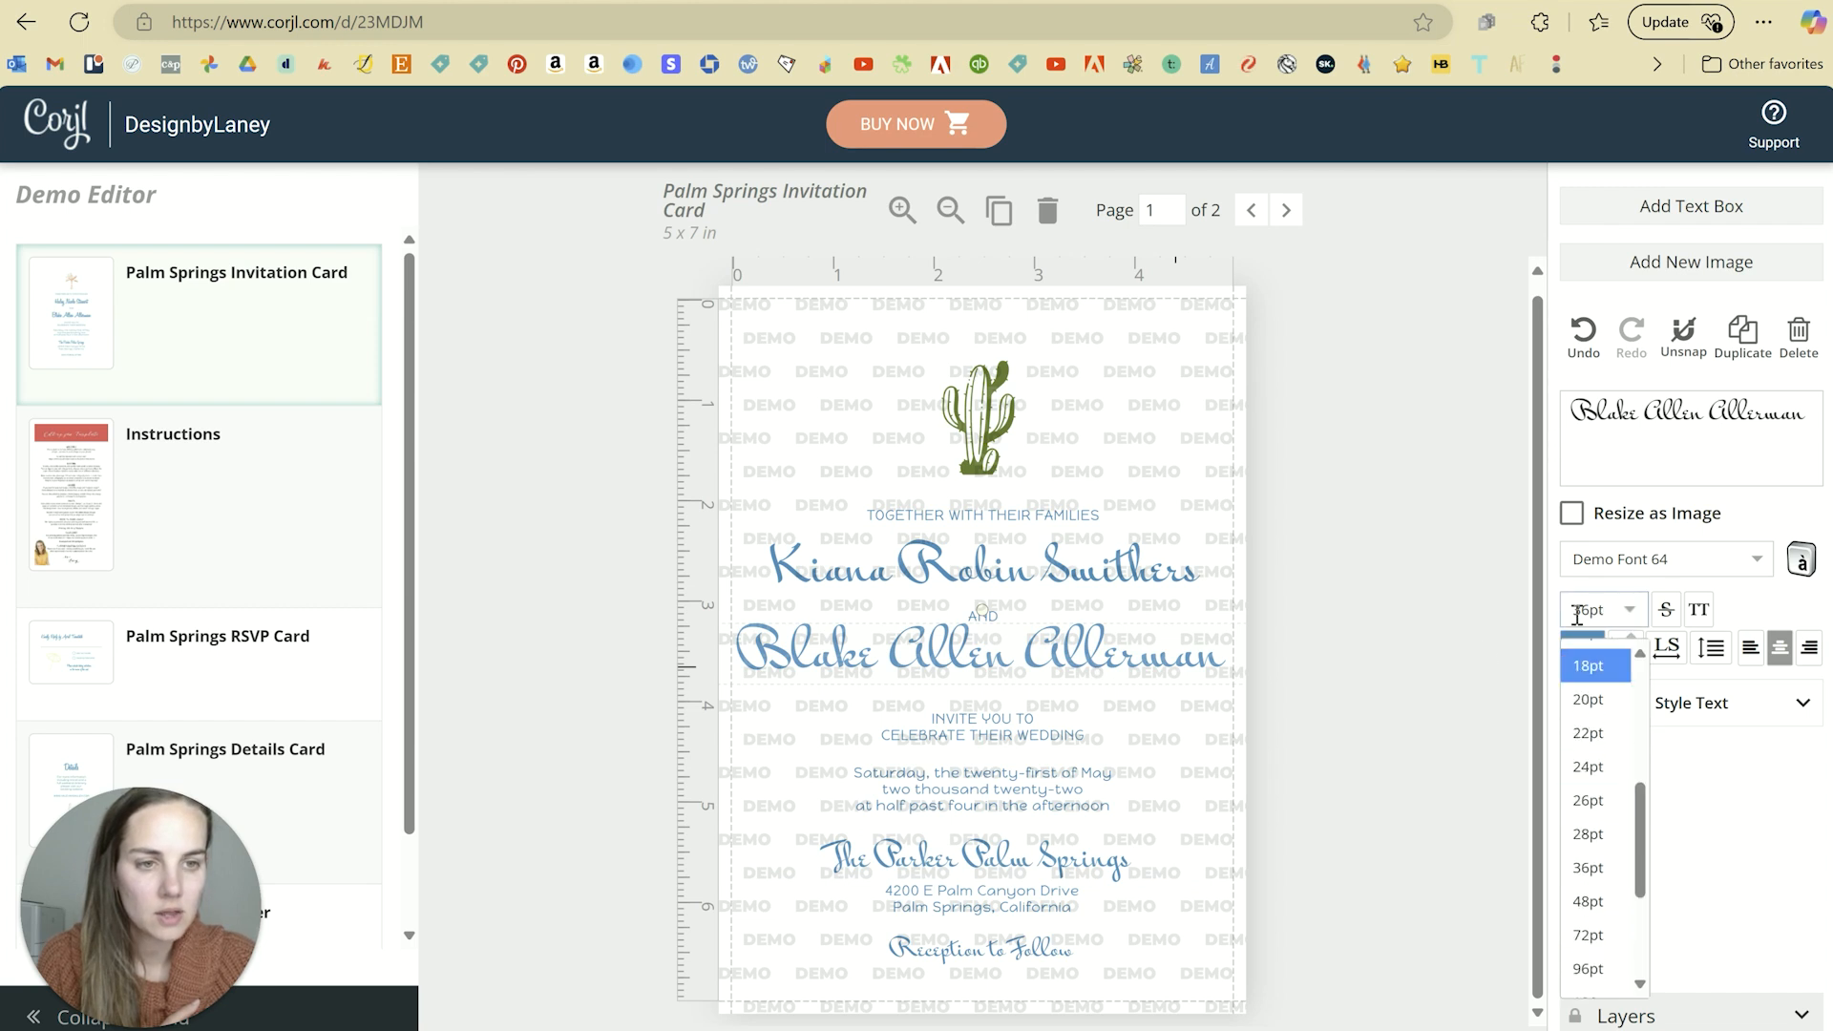
pyautogui.moveTo(1606, 611); pyautogui.dragTo(1573, 616)
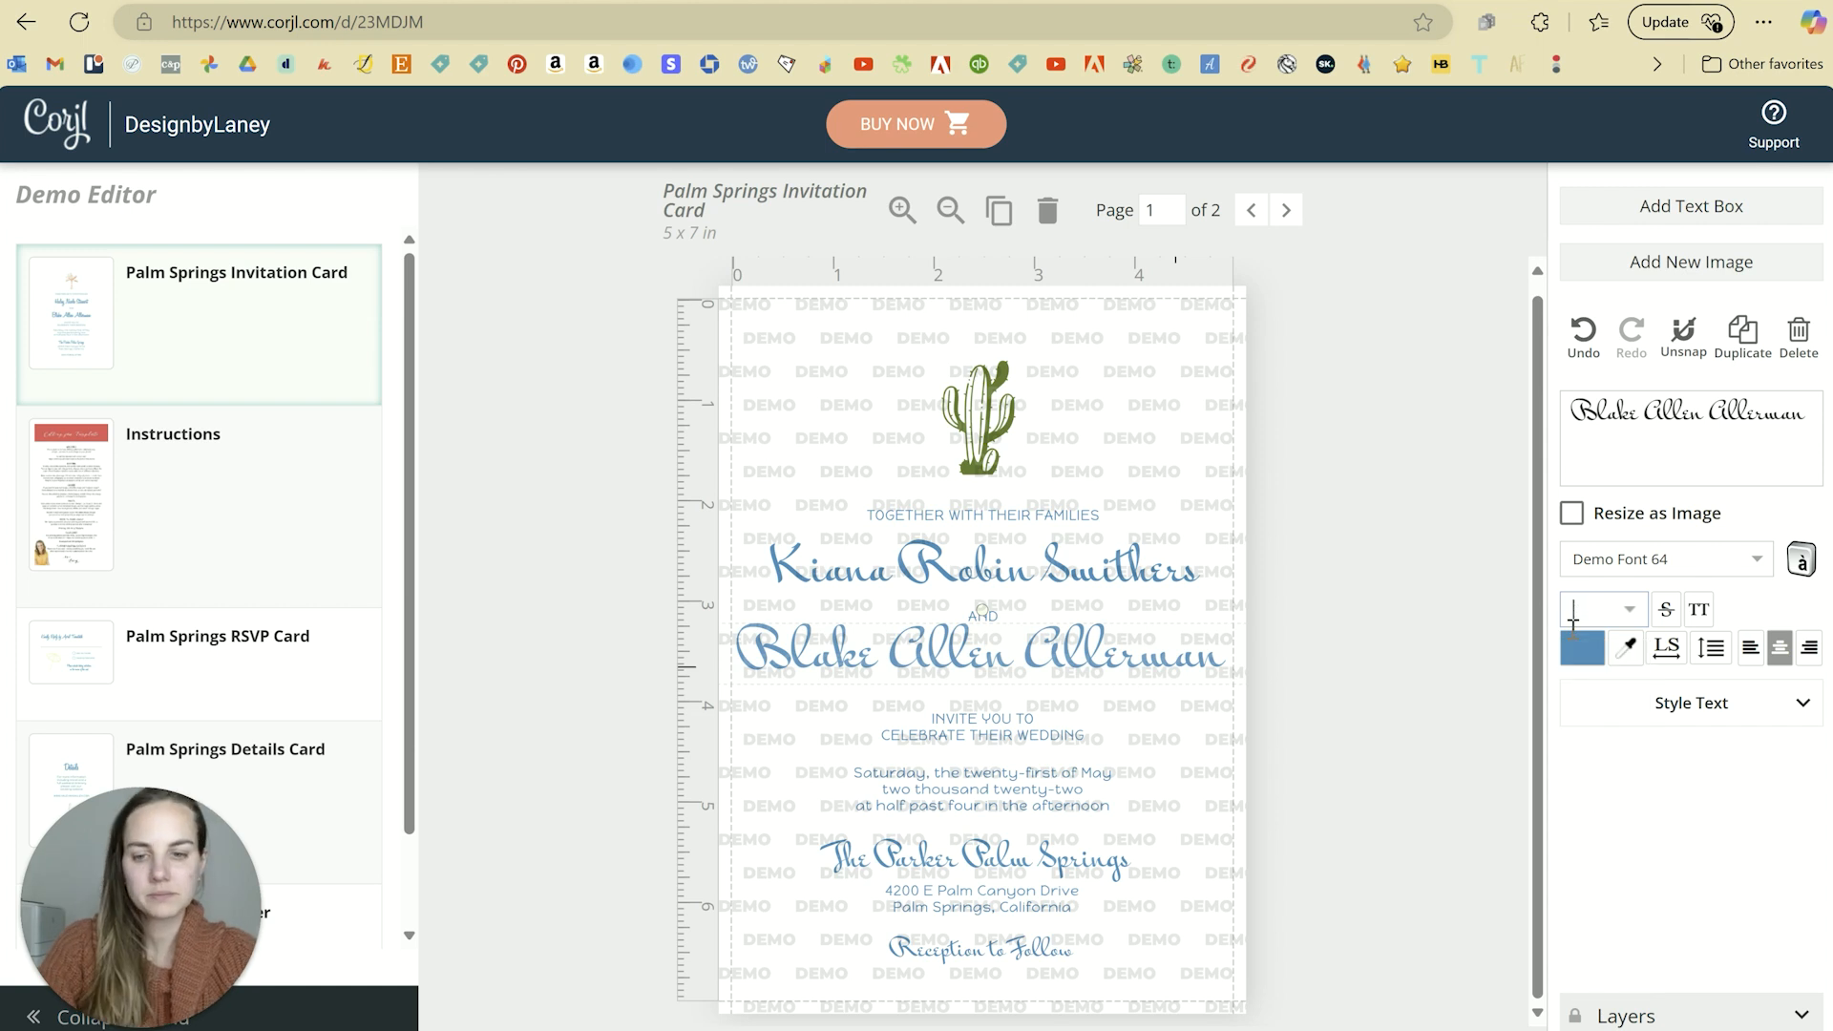
pyautogui.write('33pt')
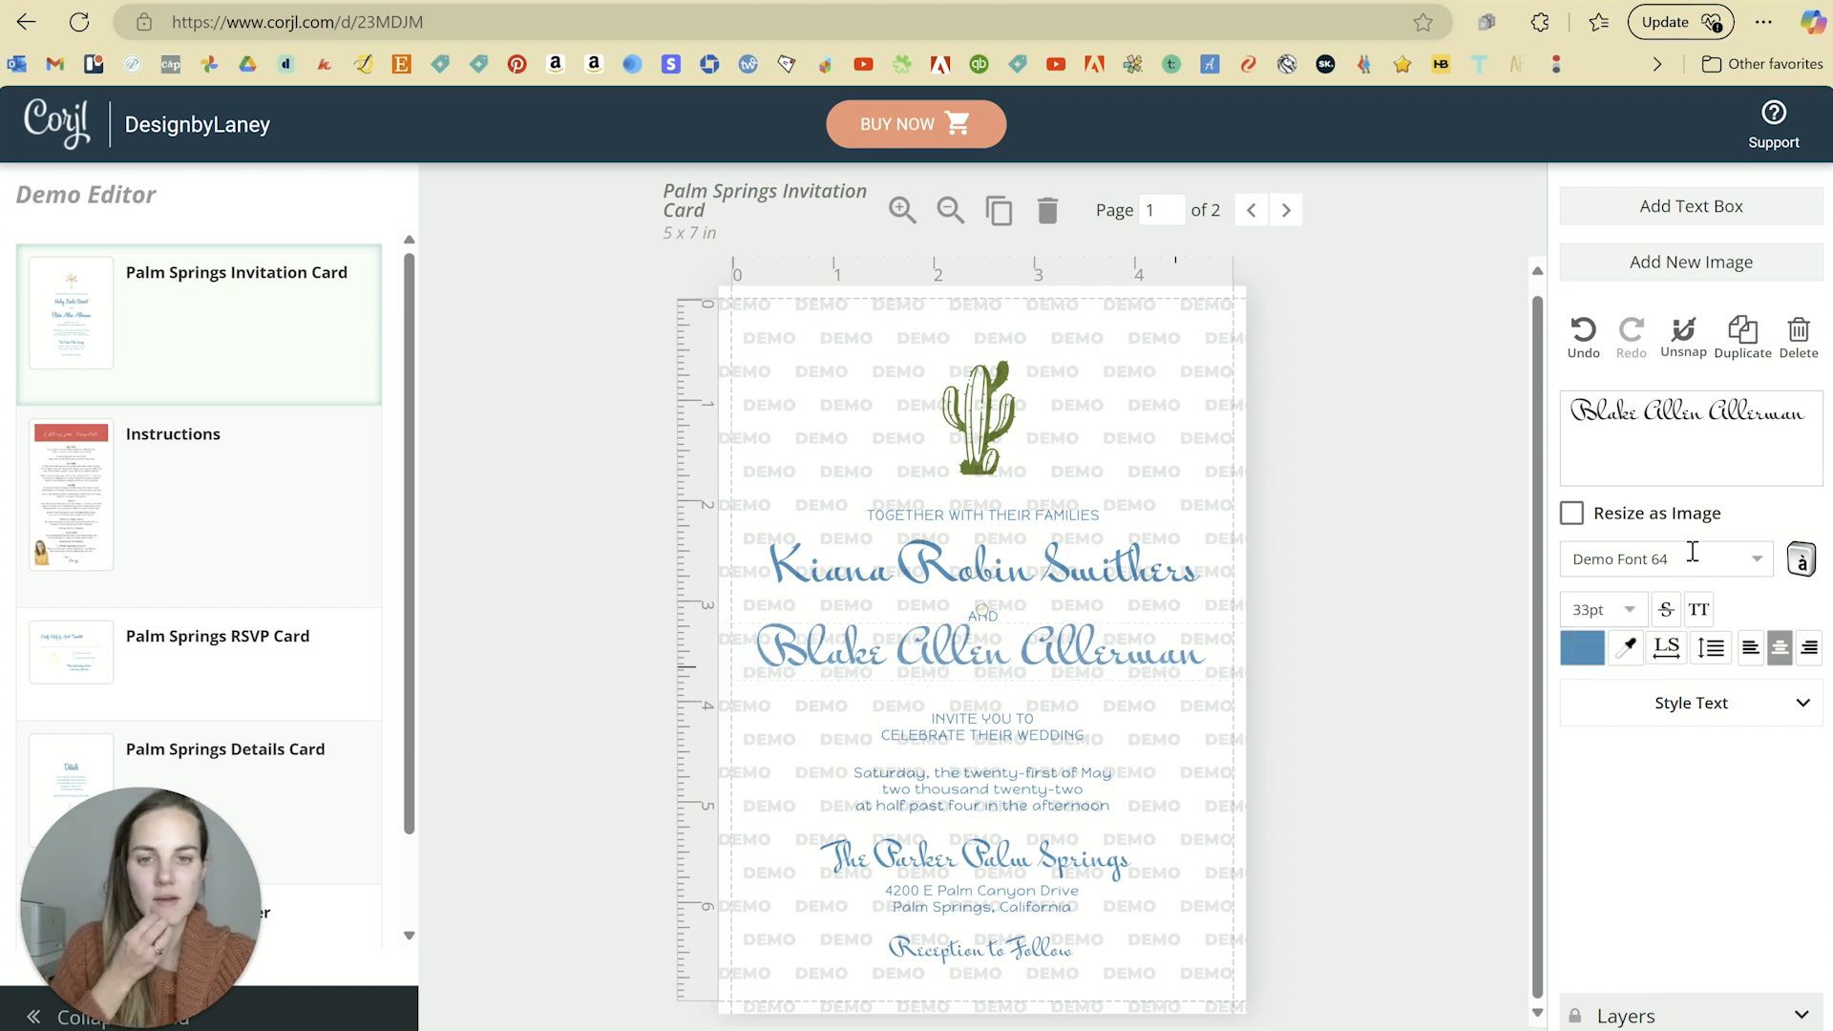
pyautogui.click(1294, 607)
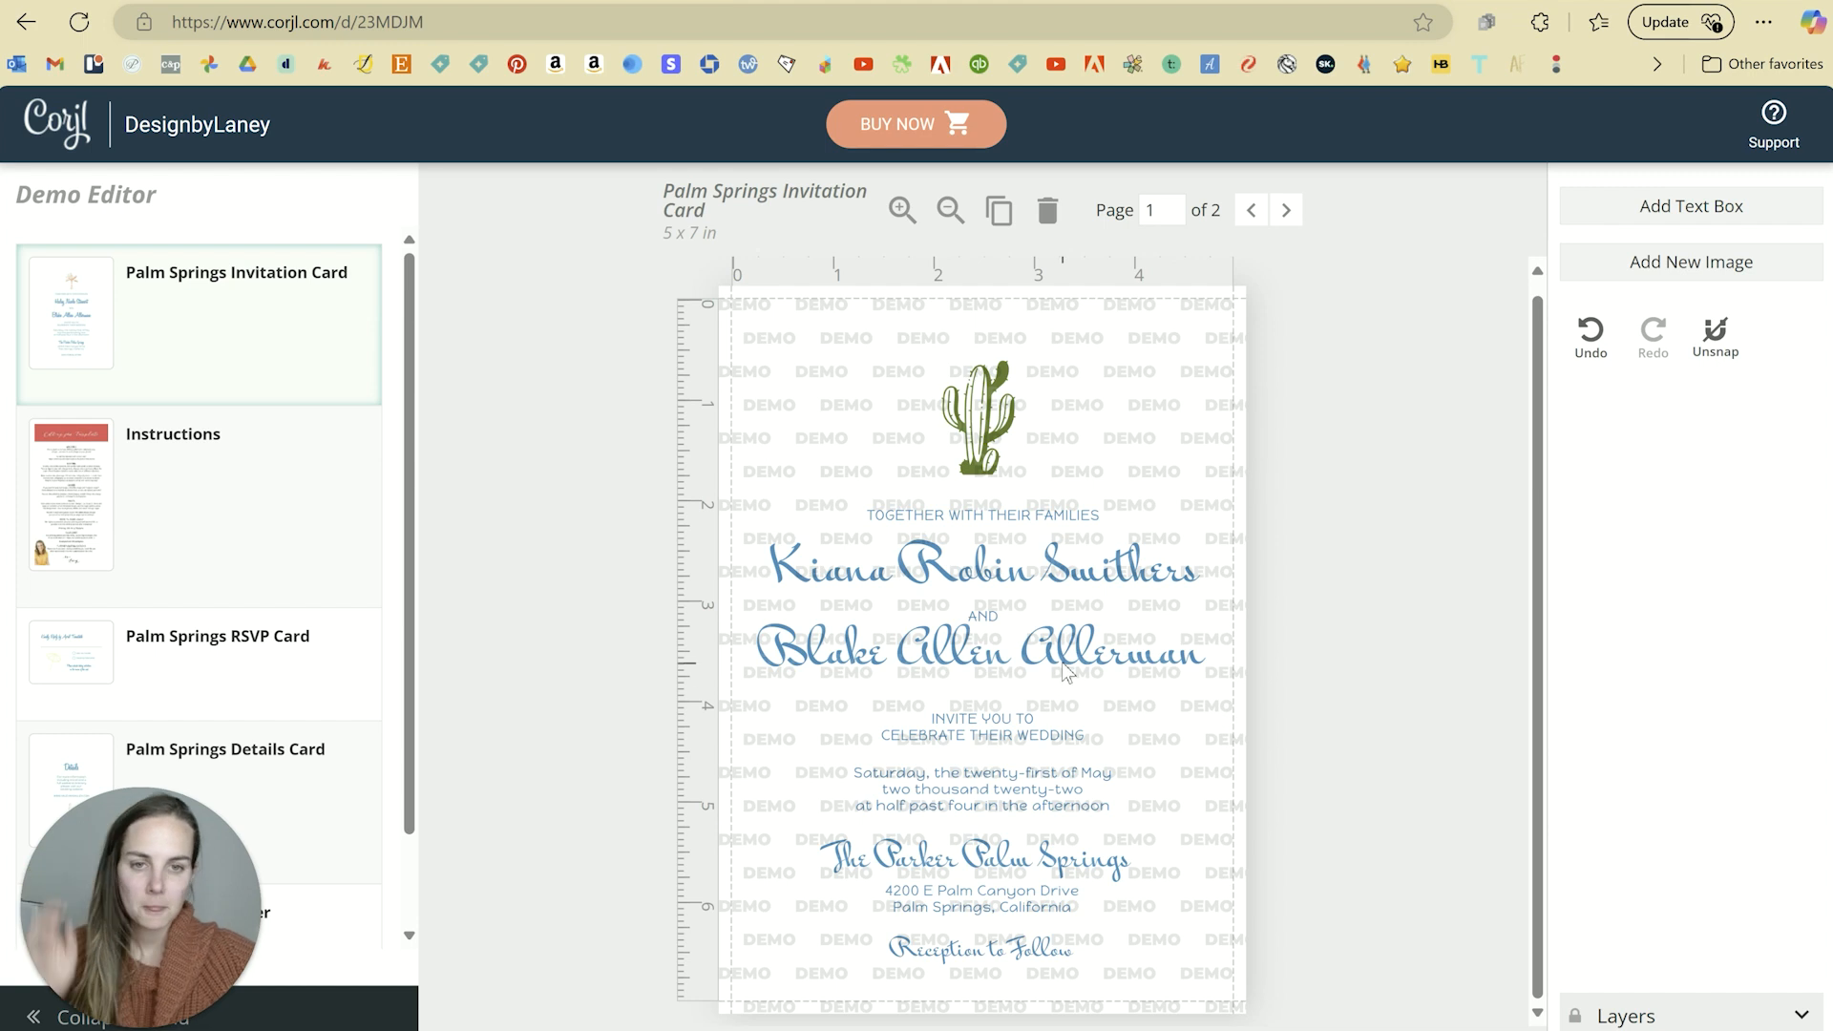
# Step: Lower the second name line slightly, shift the cactus left, and duplicate it
pyautogui.moveTo(1063, 673)
pyautogui.mouseDown()
pyautogui.moveTo(1131, 680)
pyautogui.moveTo(1076, 679)
pyautogui.mouseUp()
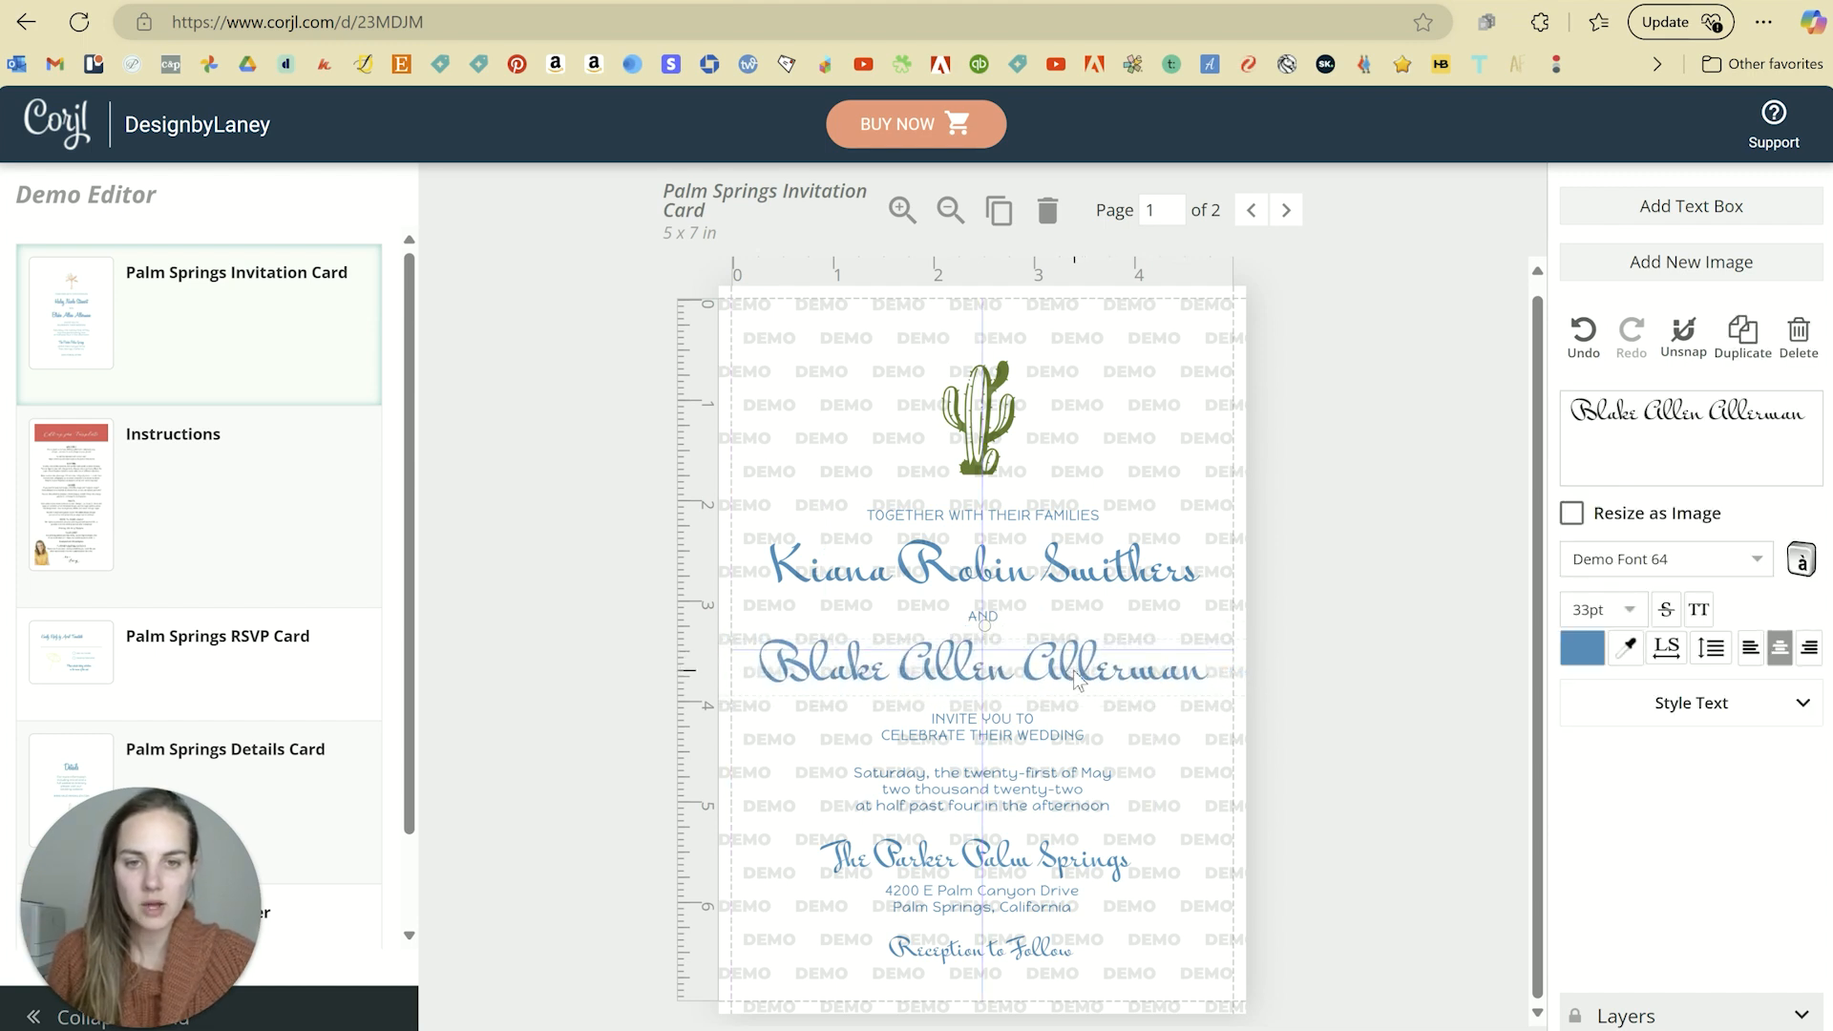
pyautogui.click(1332, 633)
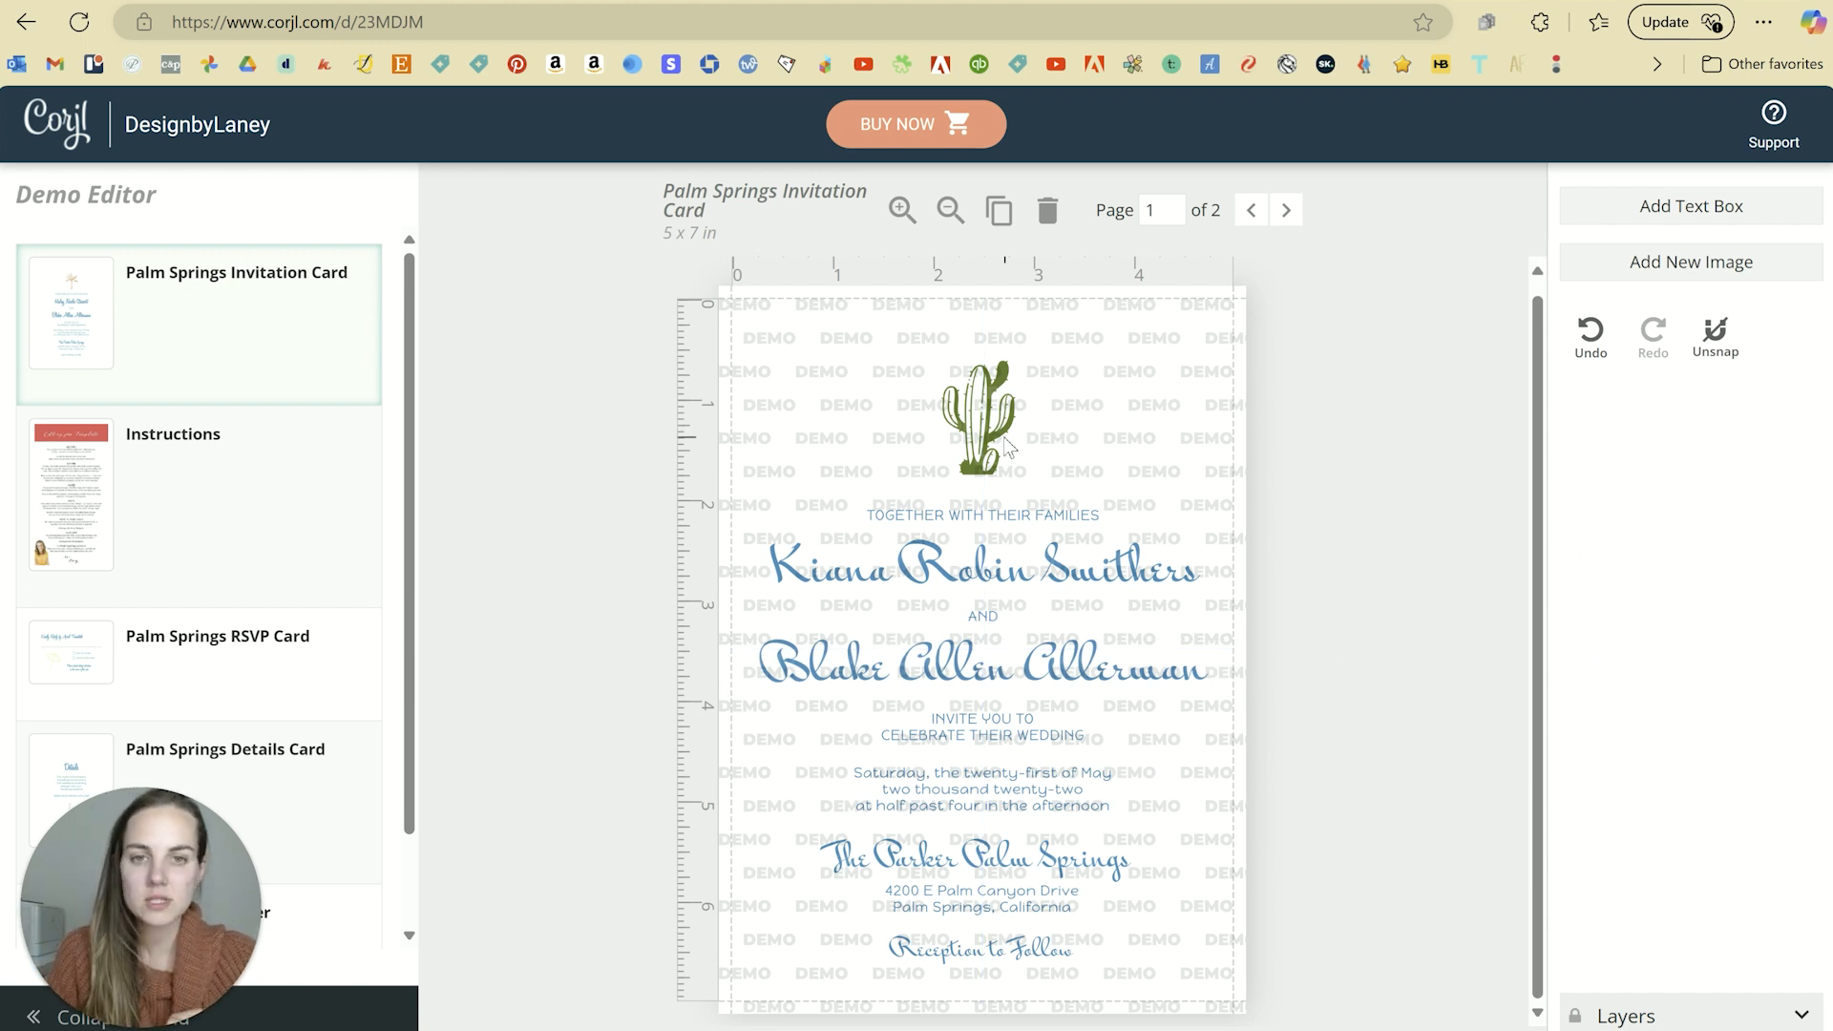
pyautogui.moveTo(1005, 444); pyautogui.dragTo(1144, 428)
pyautogui.click(1744, 336)
# Step: Add a third cactus copy and replace it with the flamingo image
pyautogui.click(1743, 339)
pyautogui.click(1710, 262)
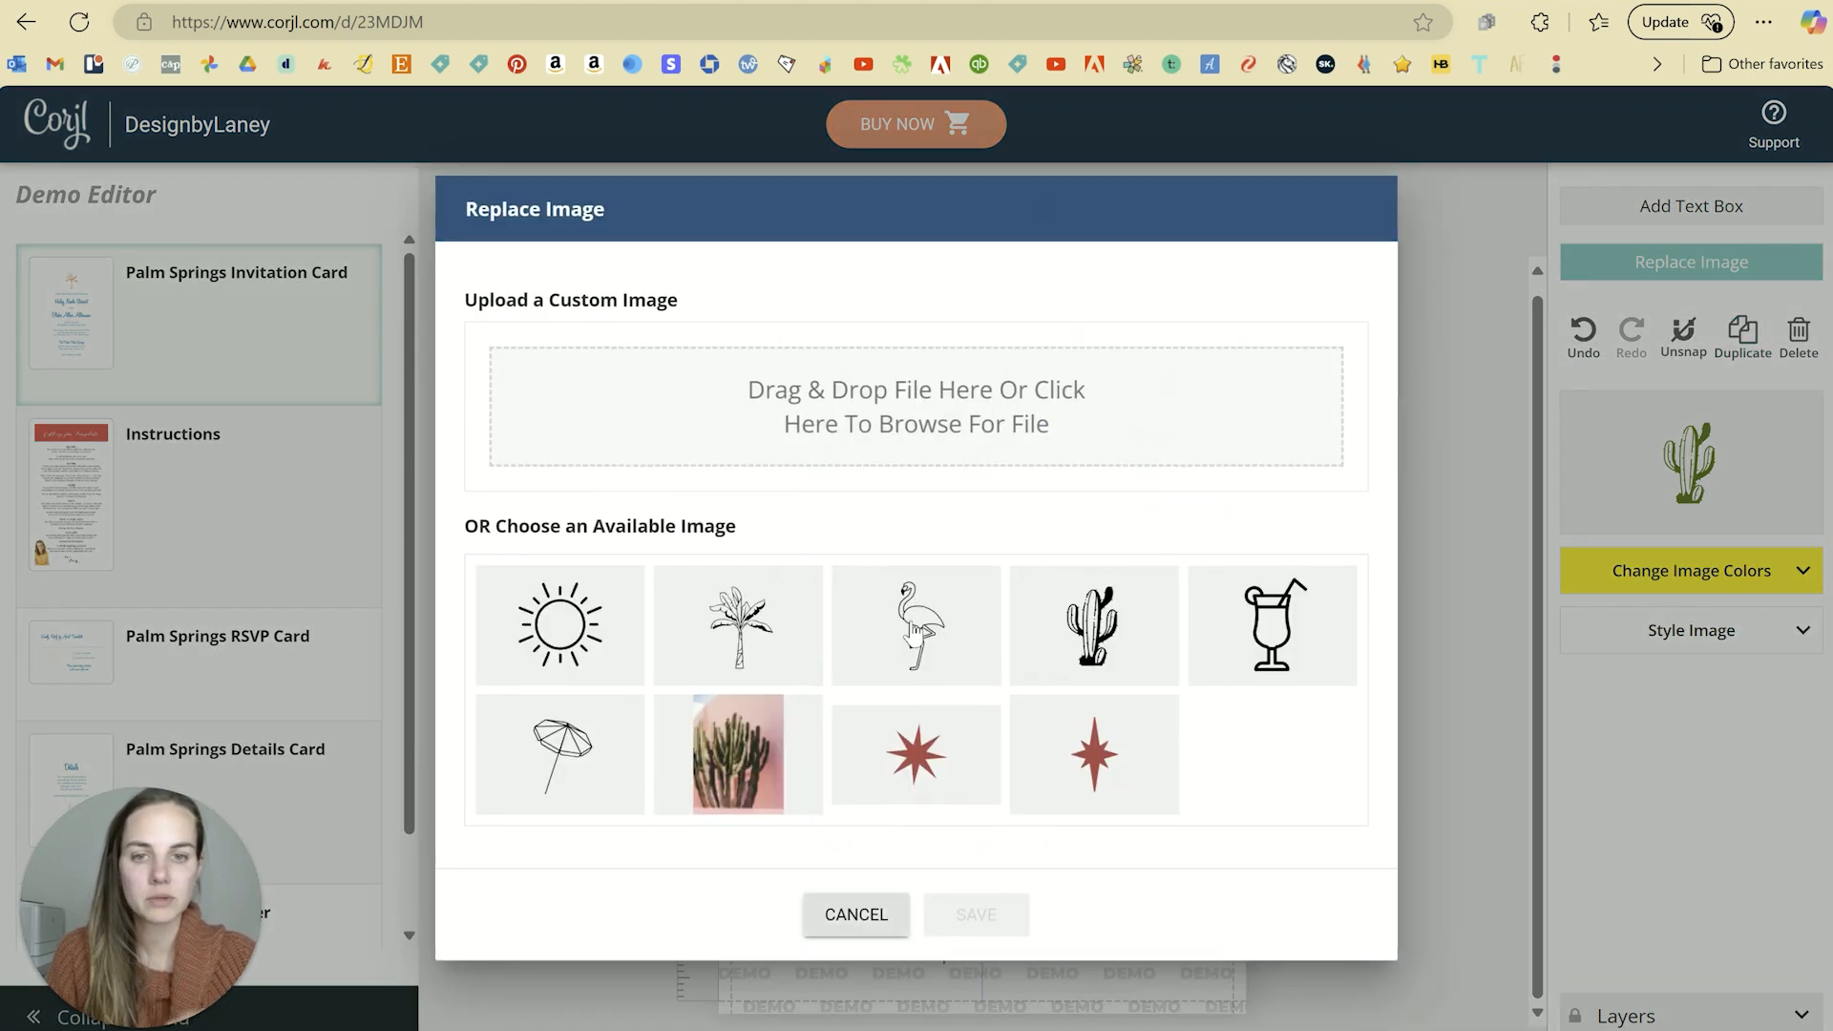
pyautogui.click(911, 631)
pyautogui.click(974, 916)
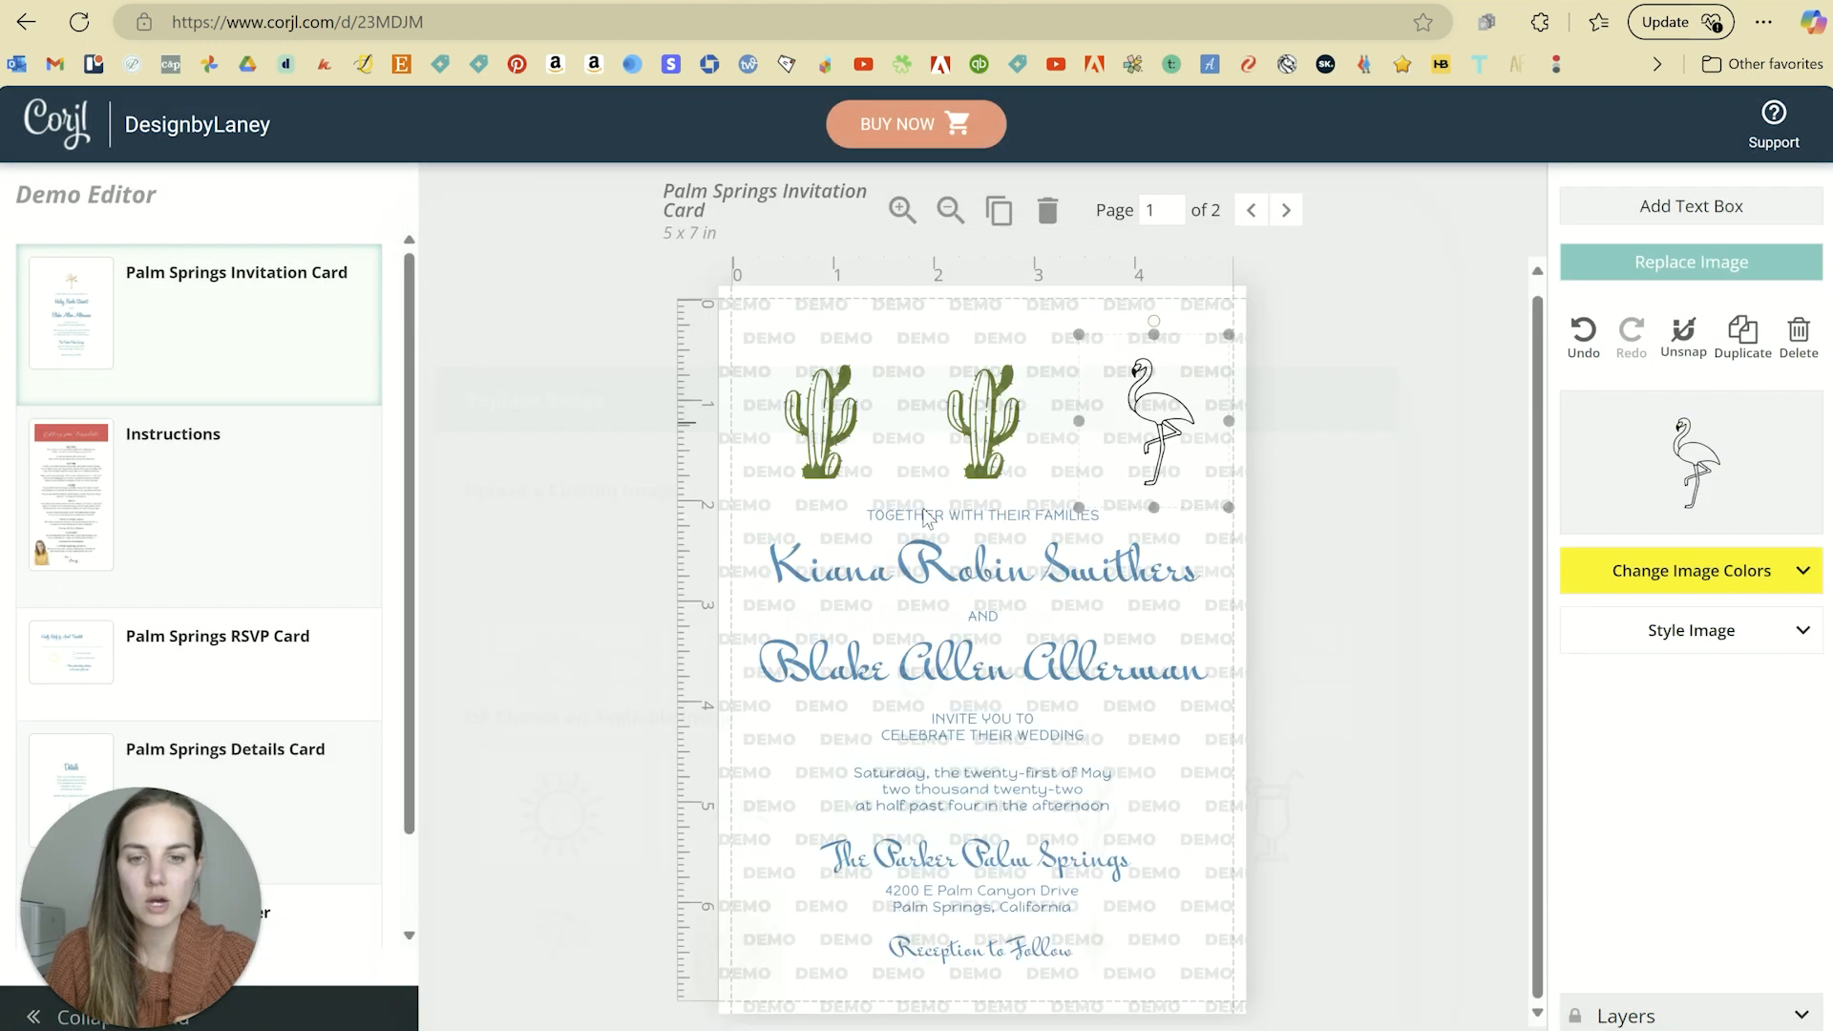
# Step: Replace the first cactus with the umbrella image
pyautogui.click(823, 464)
pyautogui.click(1681, 263)
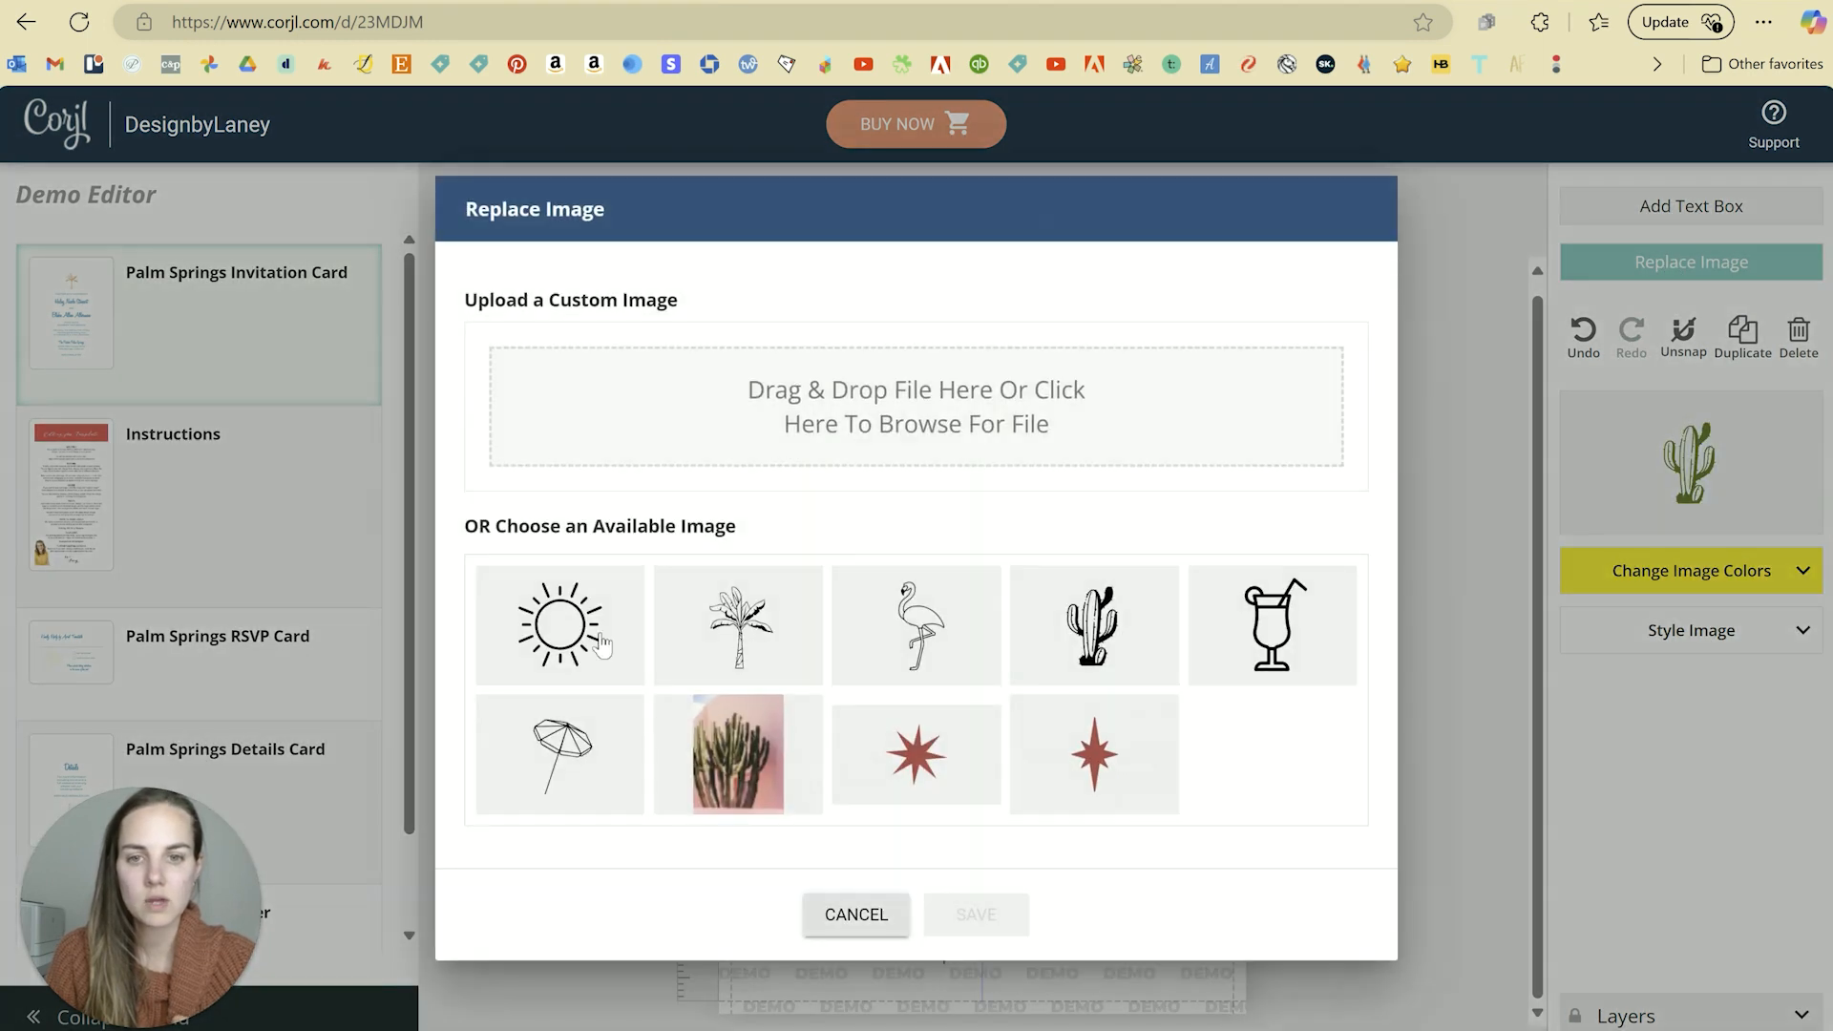
pyautogui.click(560, 754)
pyautogui.click(974, 917)
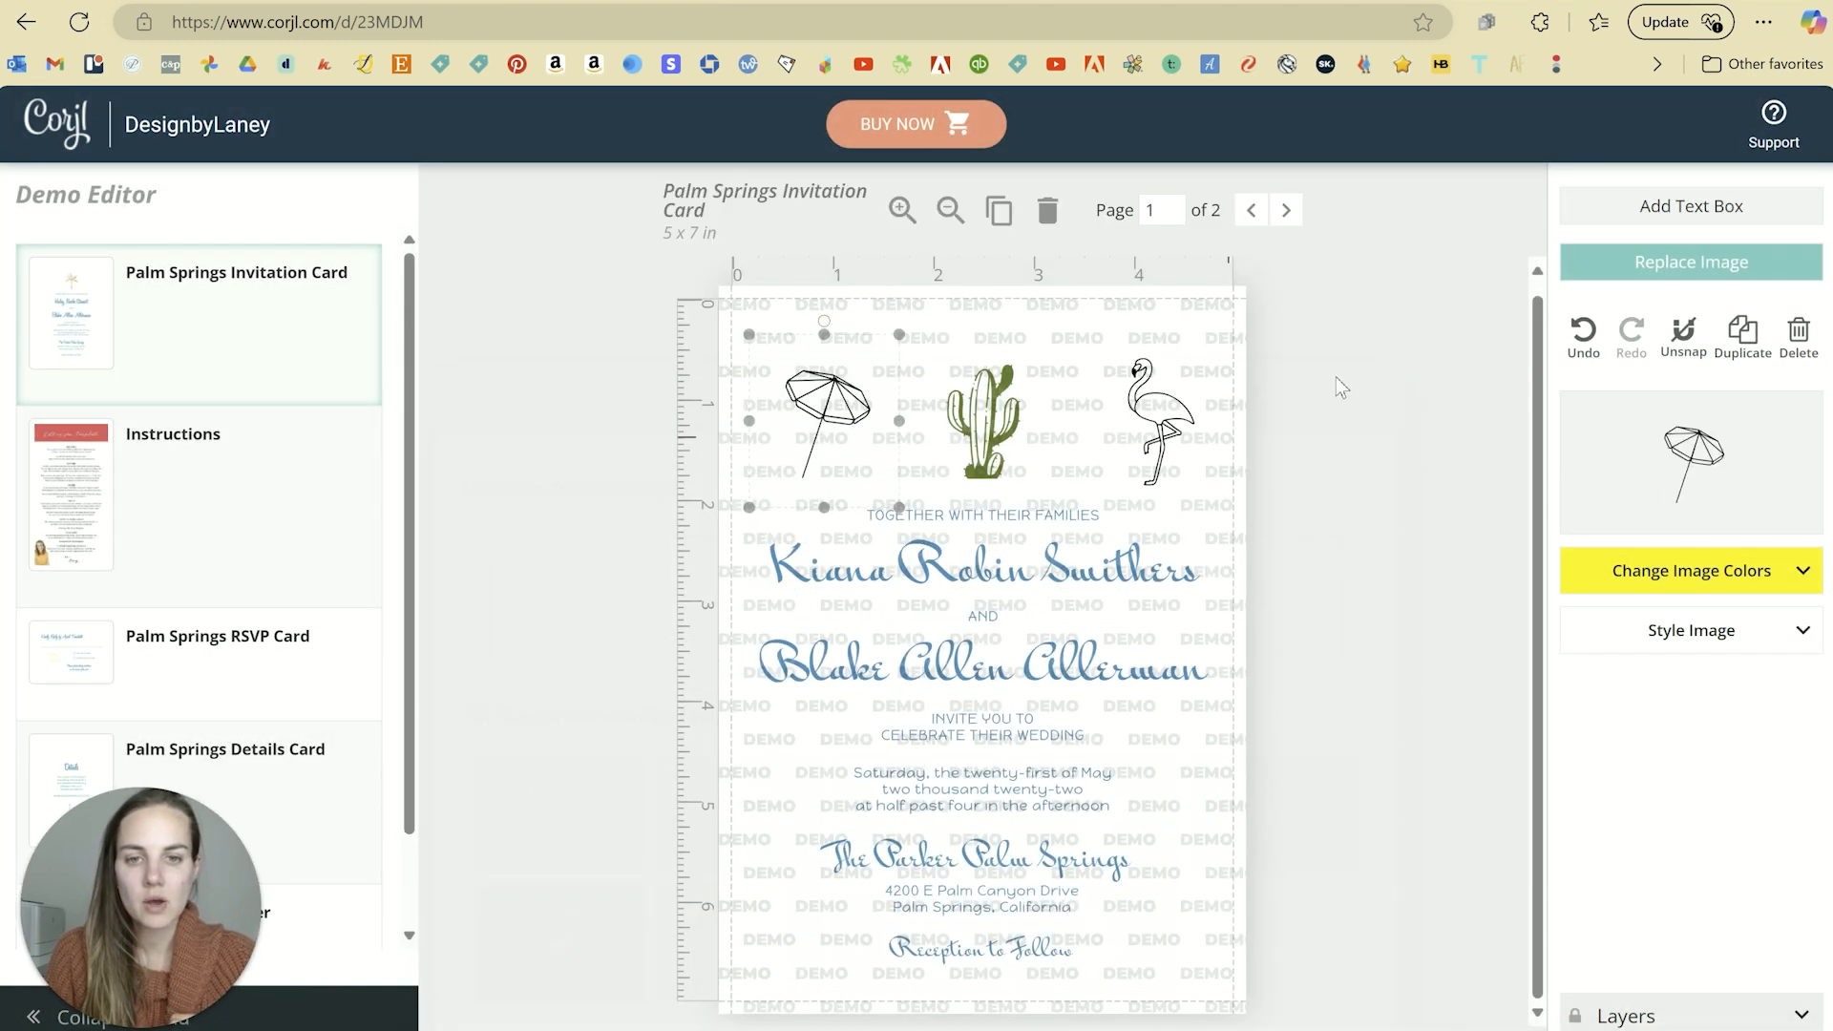
pyautogui.click(1324, 375)
# Step: Recolour the flamingo pink (#e8acb3) using a preset colour
pyautogui.click(1164, 436)
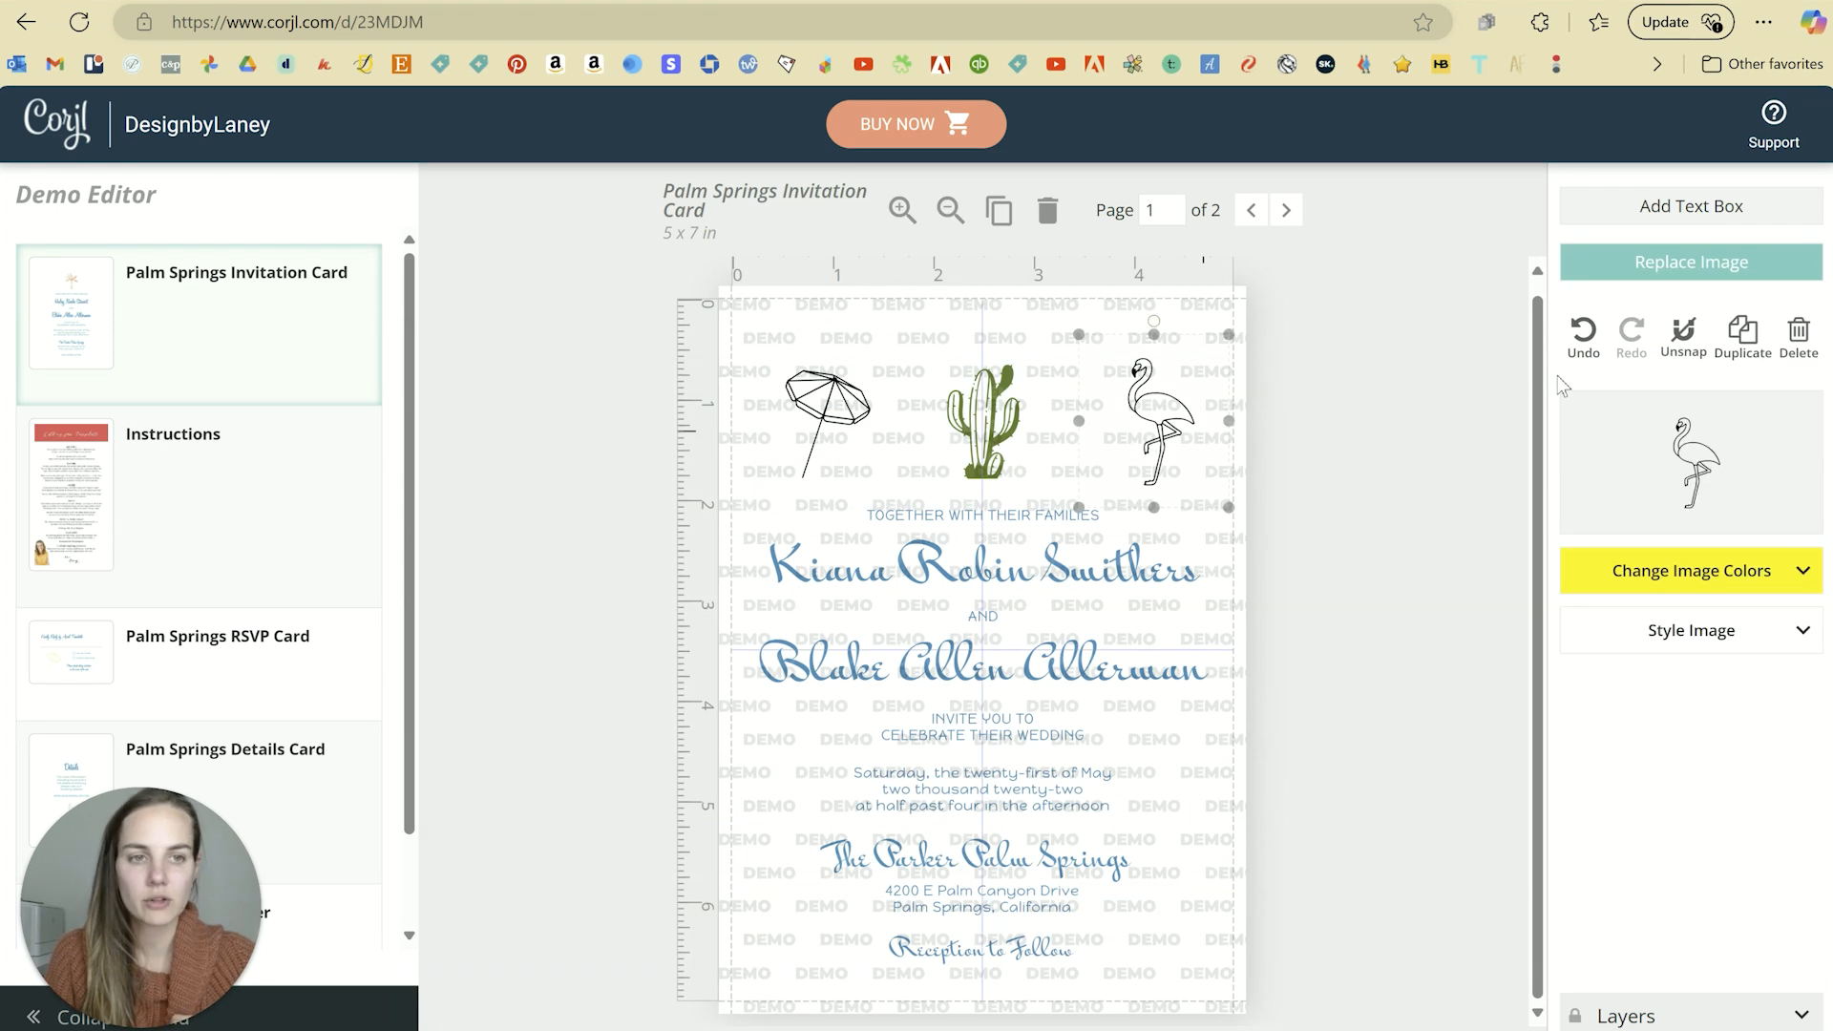
pyautogui.click(1628, 571)
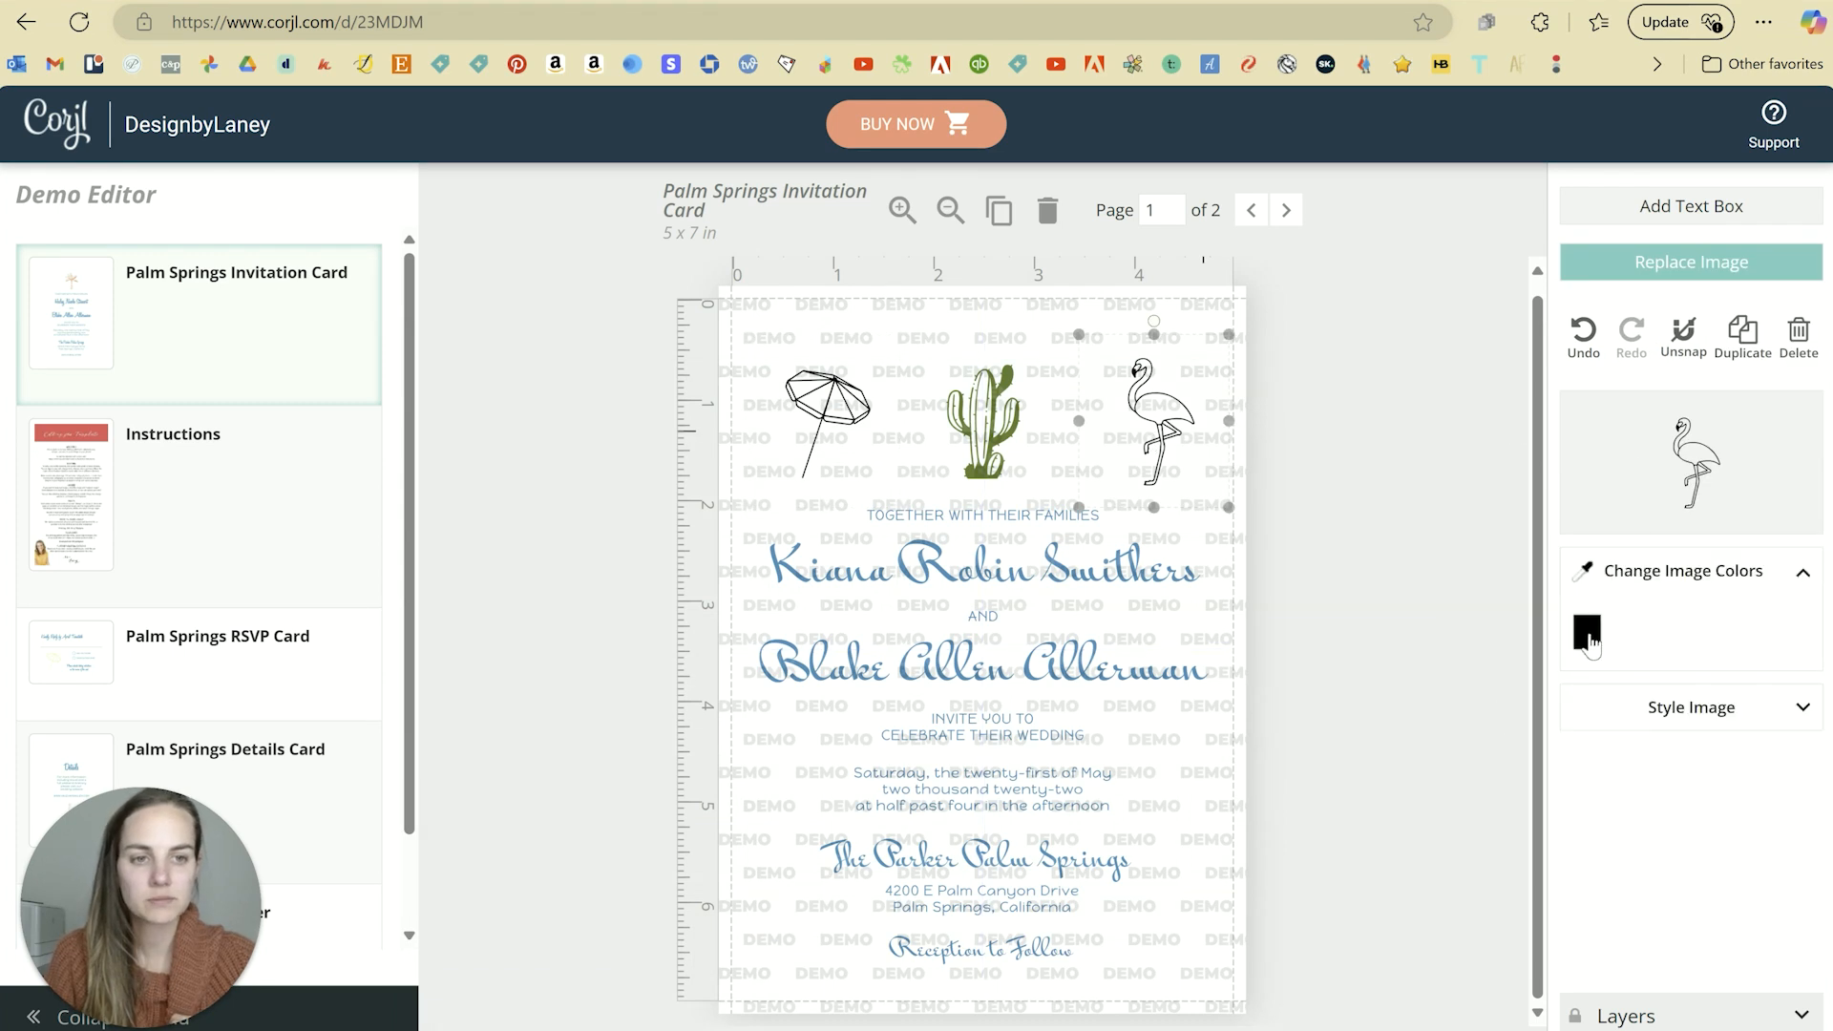
pyautogui.click(1589, 638)
pyautogui.click(1452, 605)
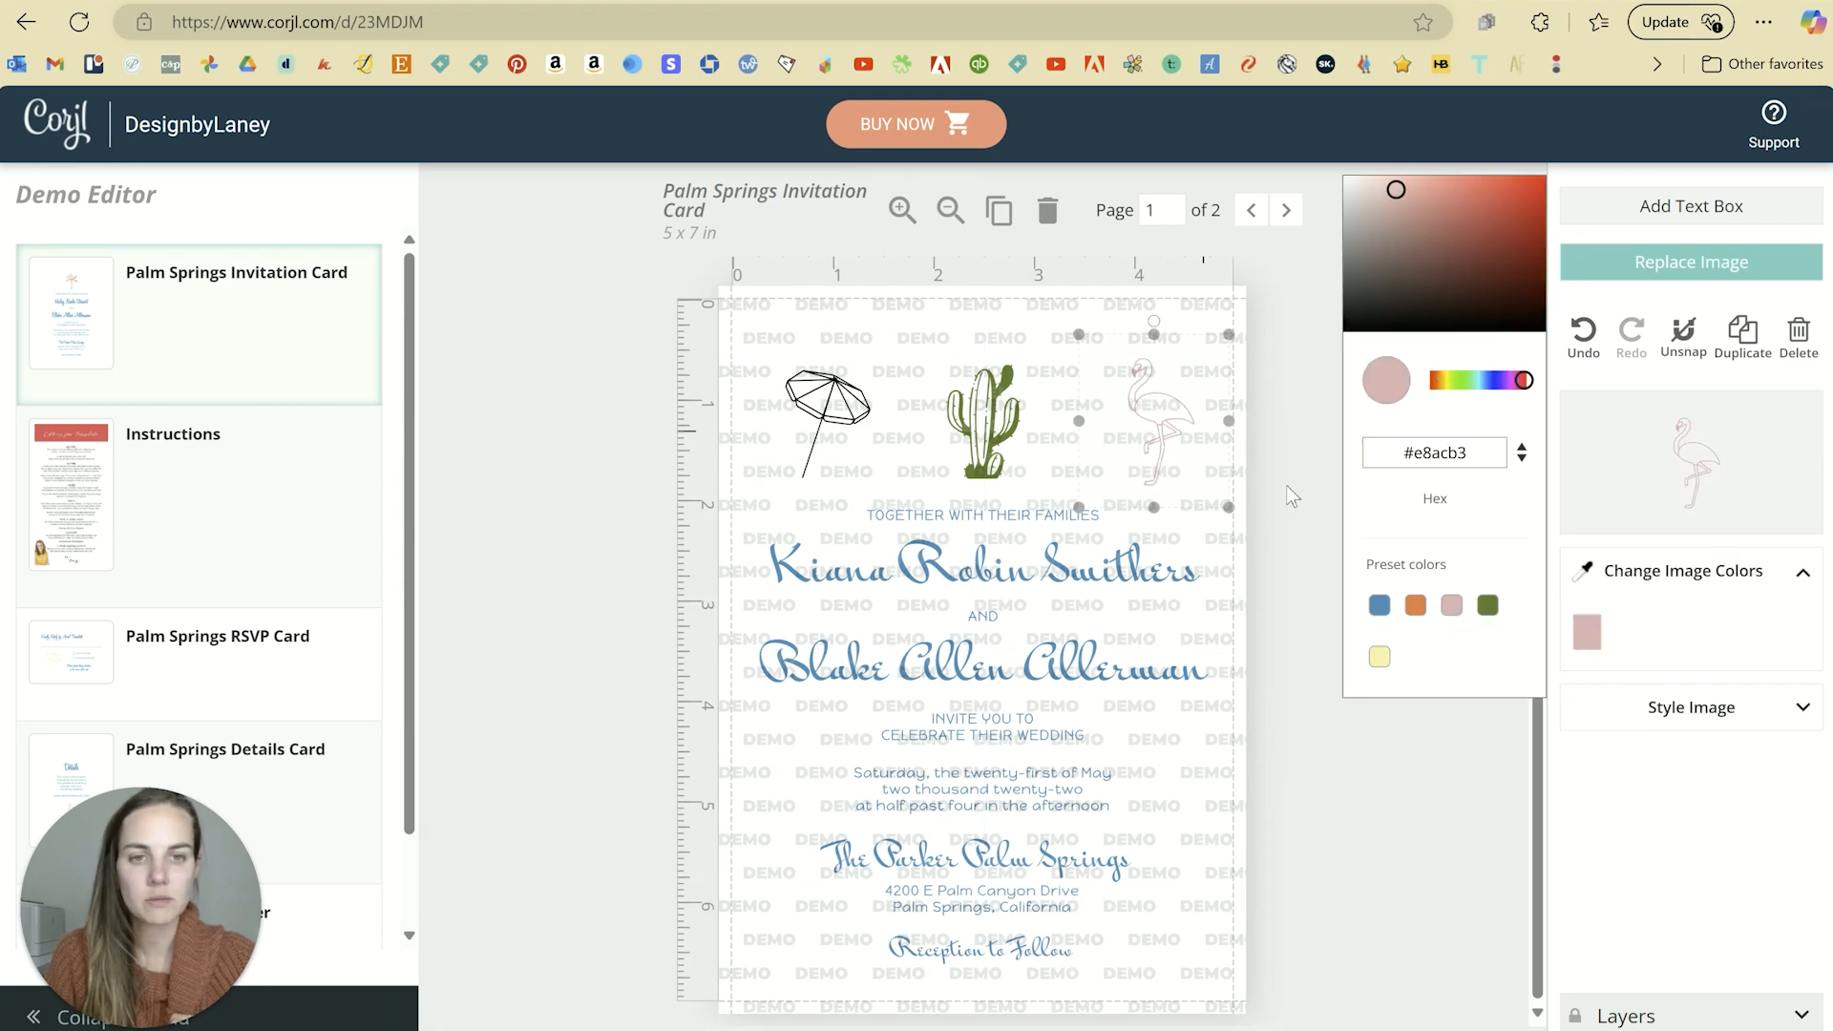
pyautogui.click(1288, 487)
# Step: Recolour the umbrella orange (#f47648) using a preset colour
pyautogui.click(827, 399)
pyautogui.click(1579, 580)
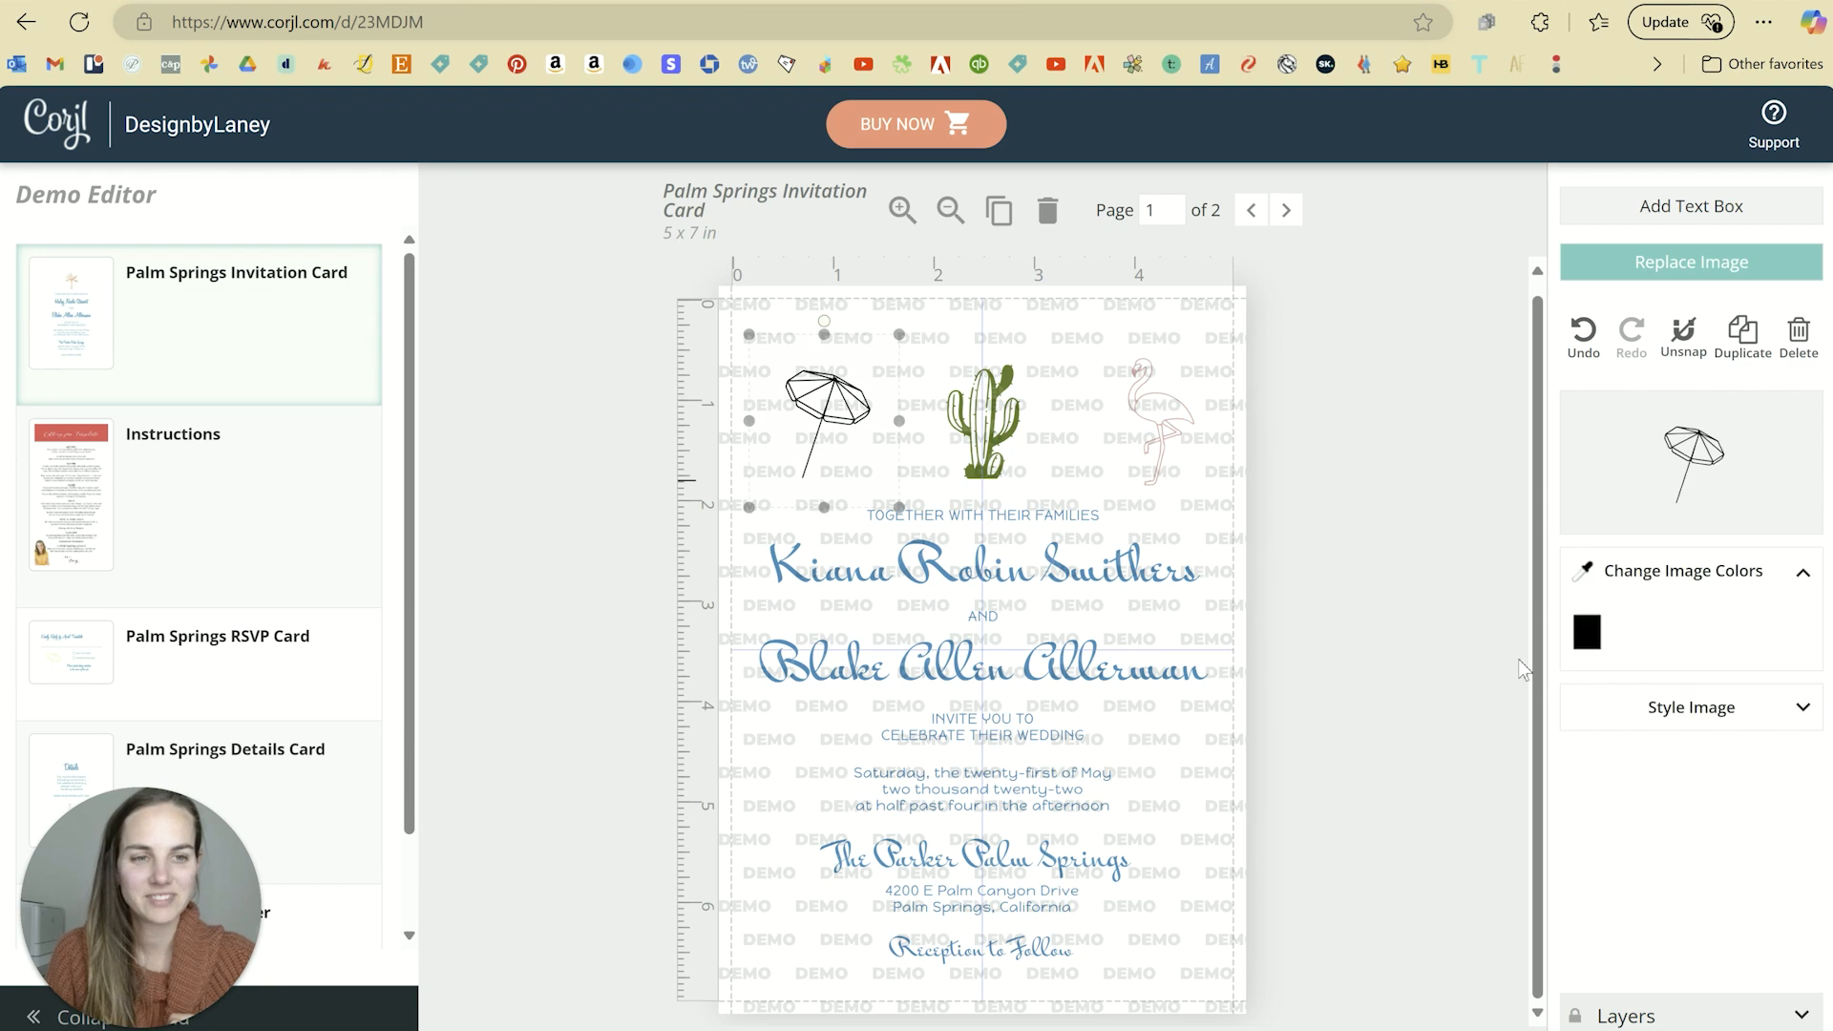
pyautogui.click(1589, 634)
pyautogui.click(1416, 605)
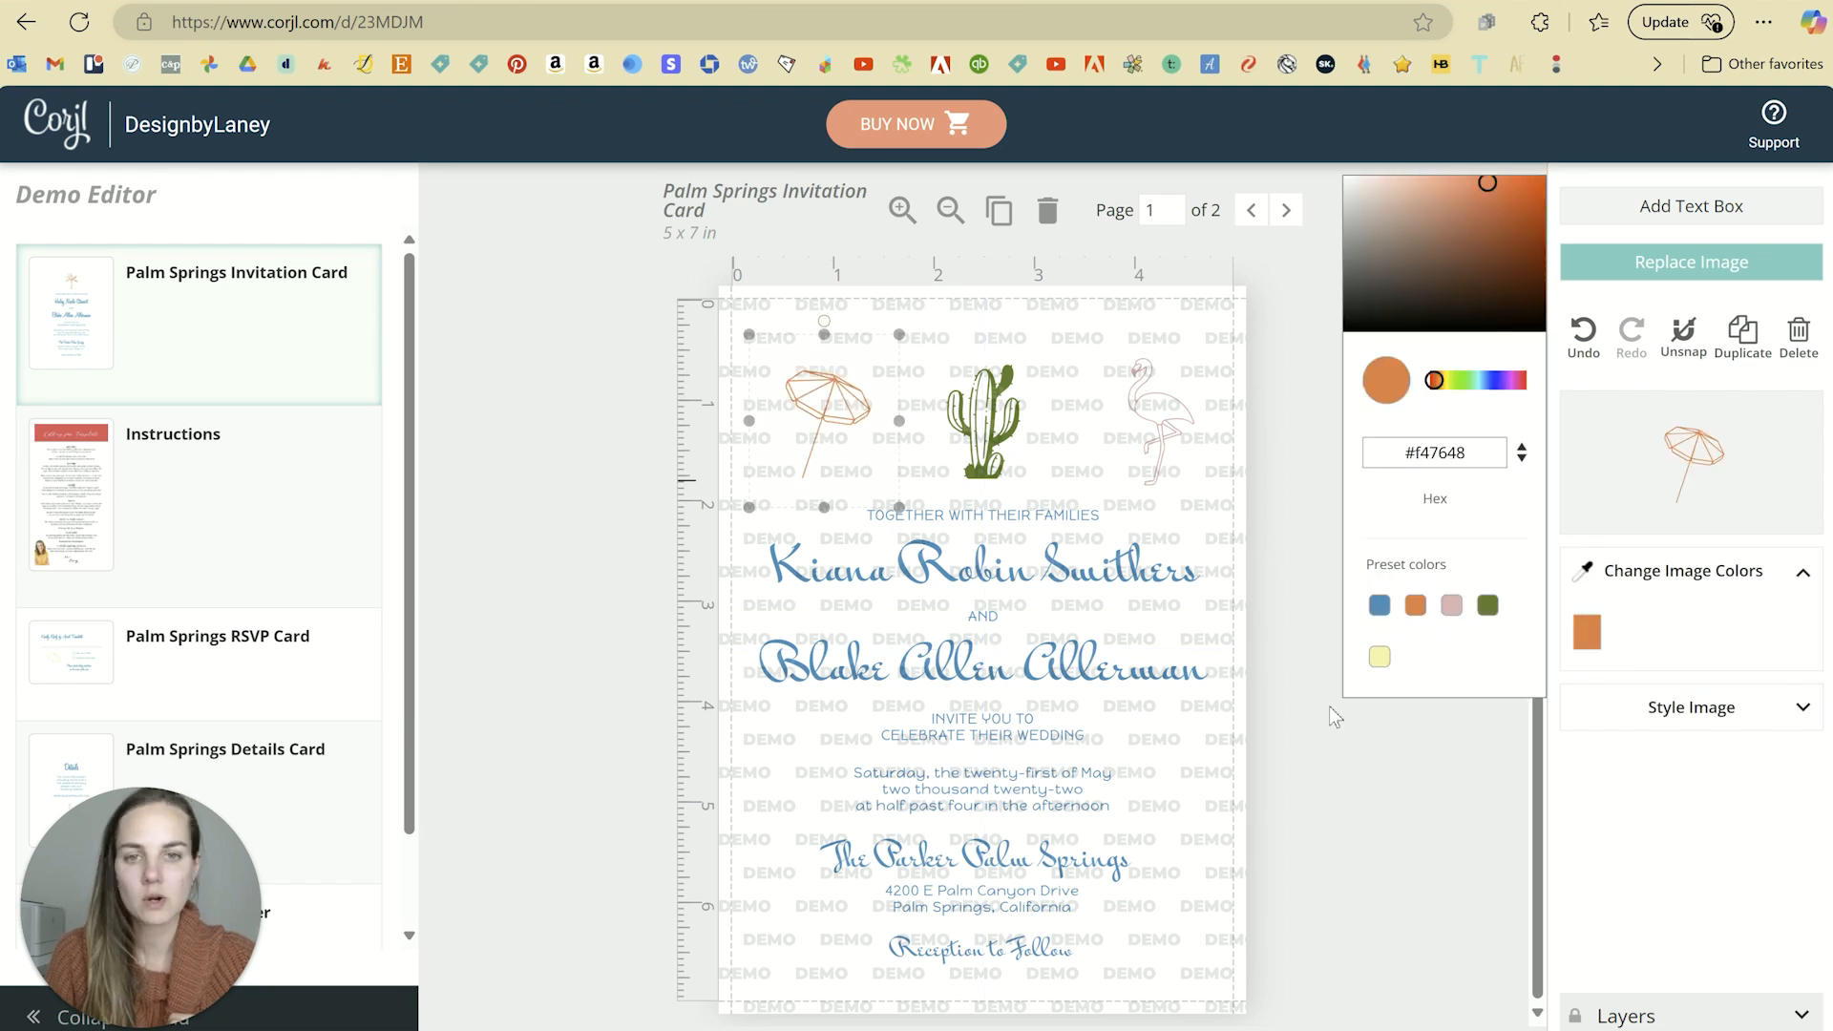
pyautogui.click(1325, 743)
# Step: Try enlarging and moving the umbrella, then undo both changes
pyautogui.moveTo(749, 507); pyautogui.dragTo(538, 767)
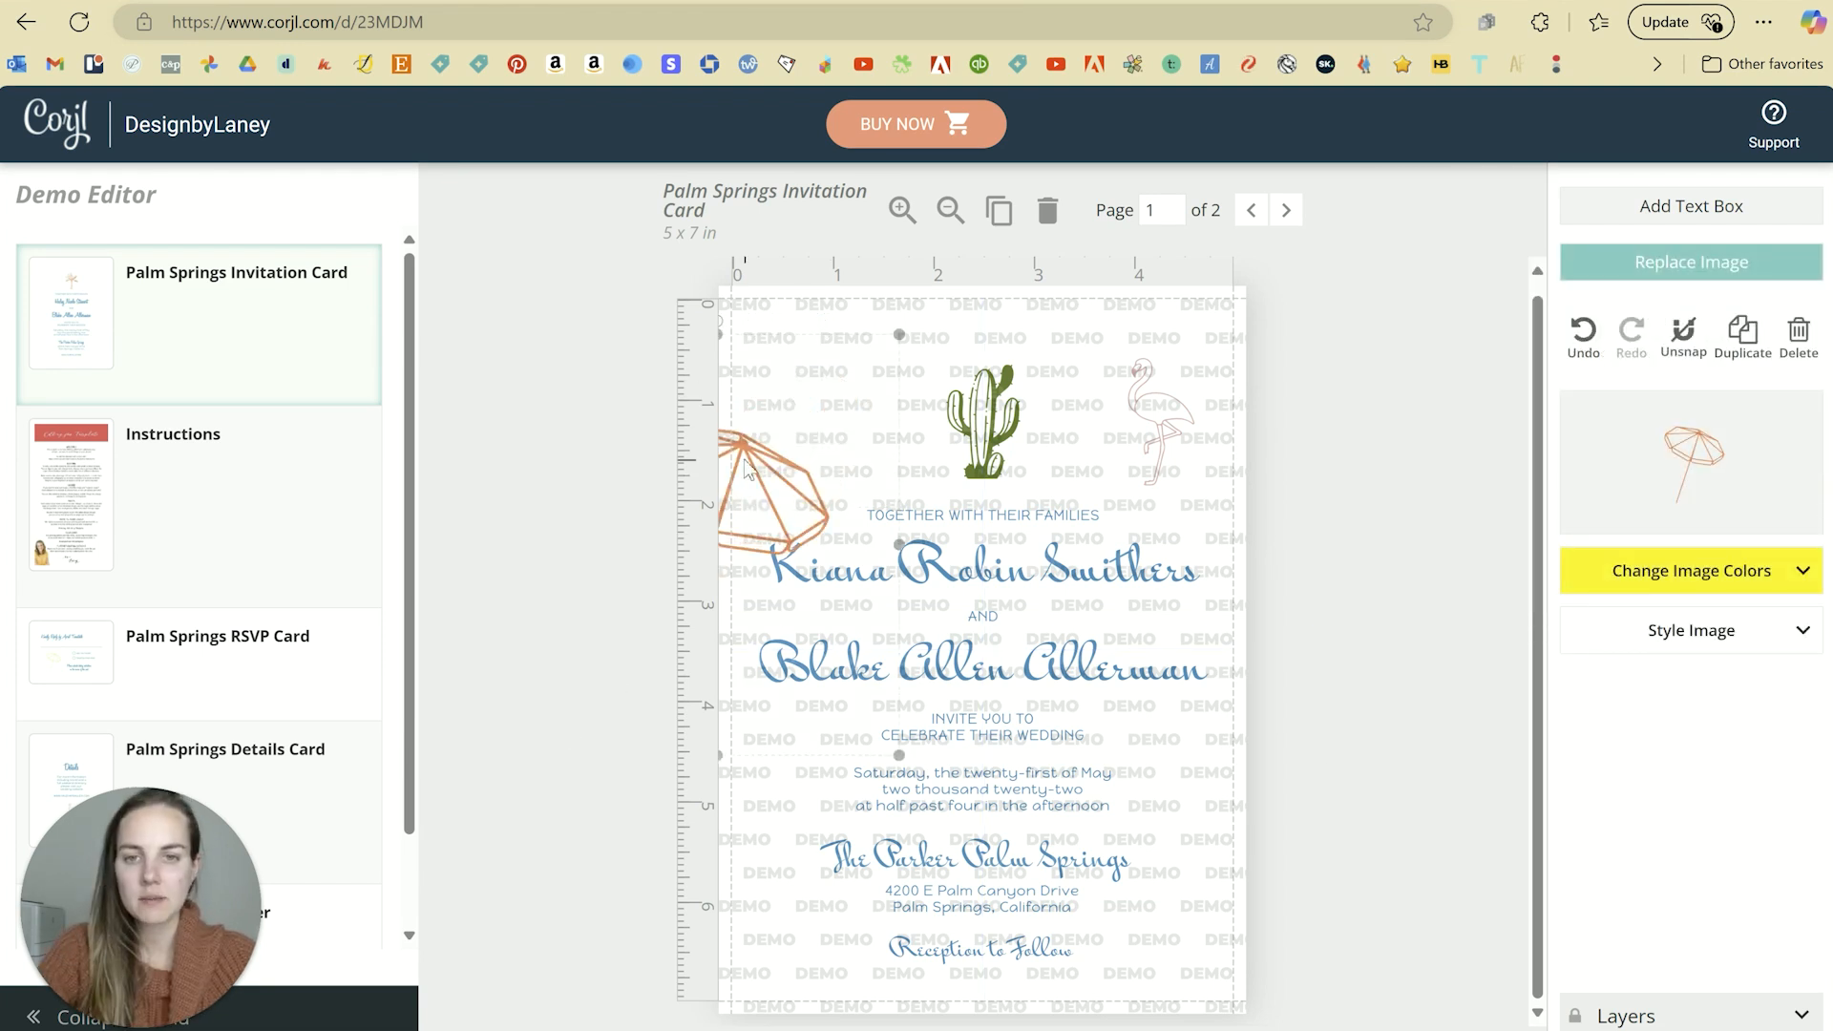
pyautogui.moveTo(747, 468); pyautogui.dragTo(839, 368)
pyautogui.hotkey('ctrl', 'z')
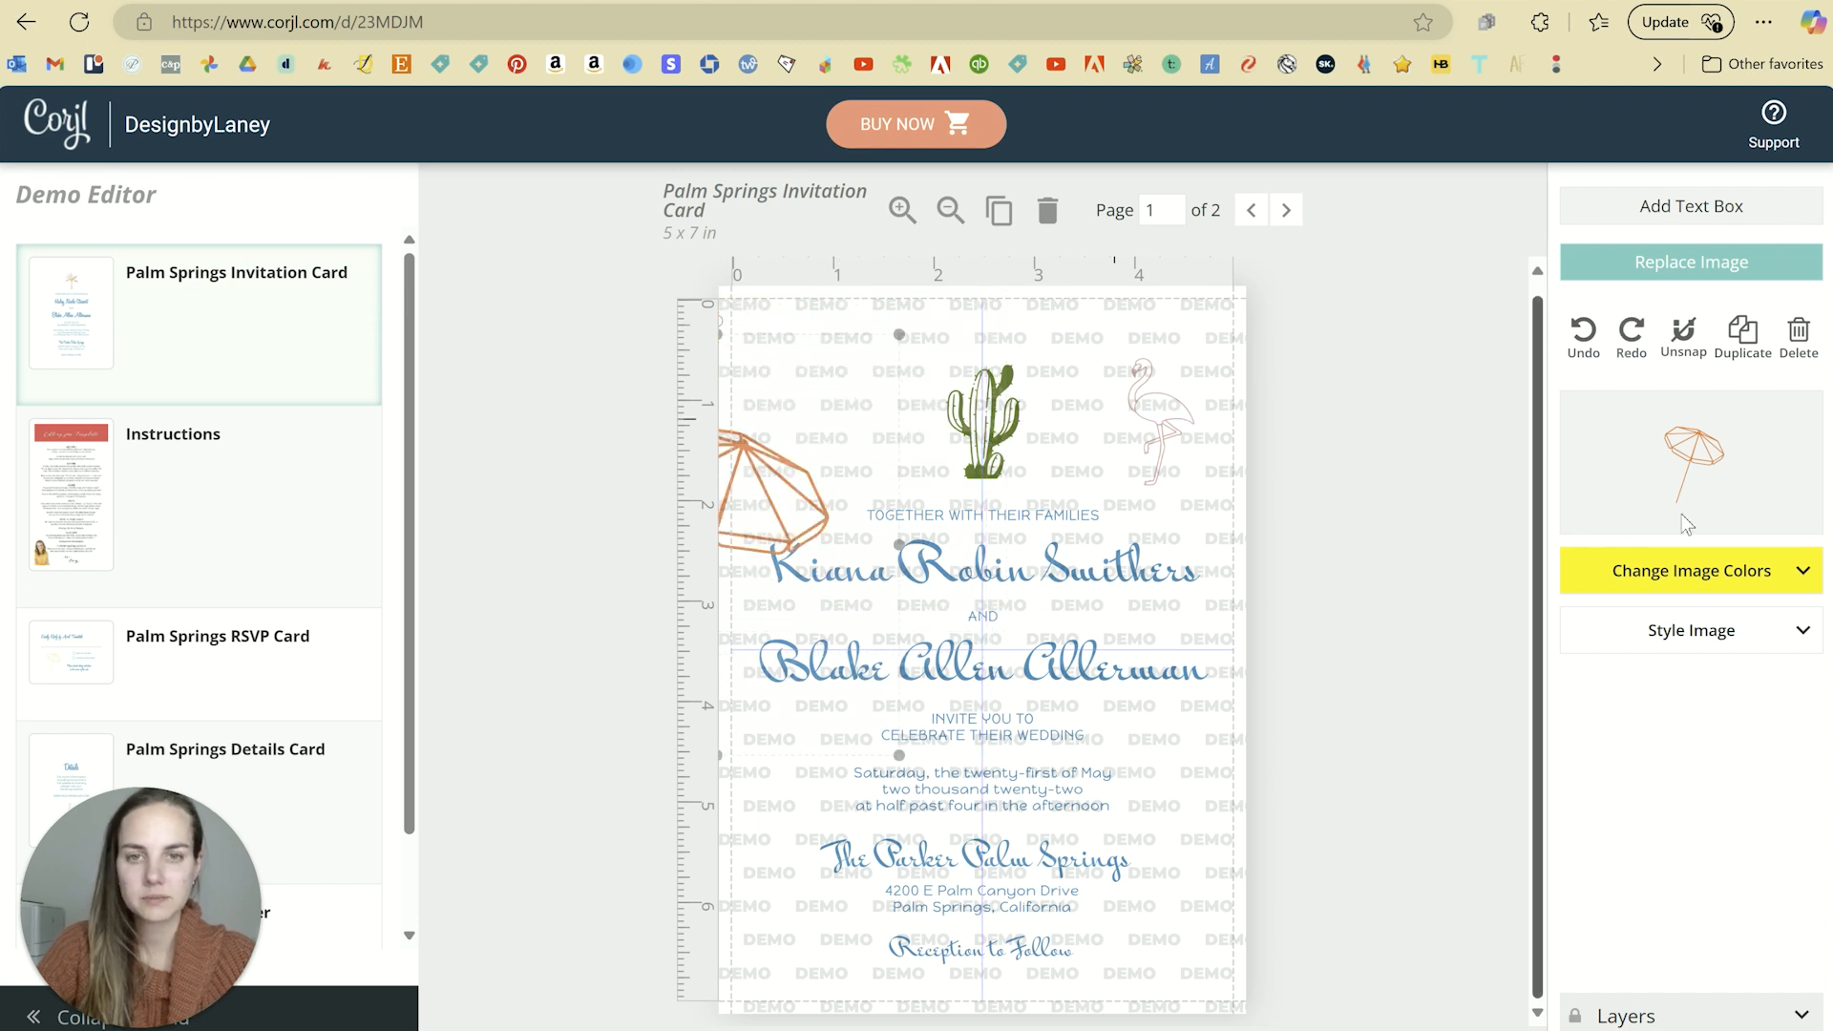
pyautogui.hotkey('ctrl', 'z')
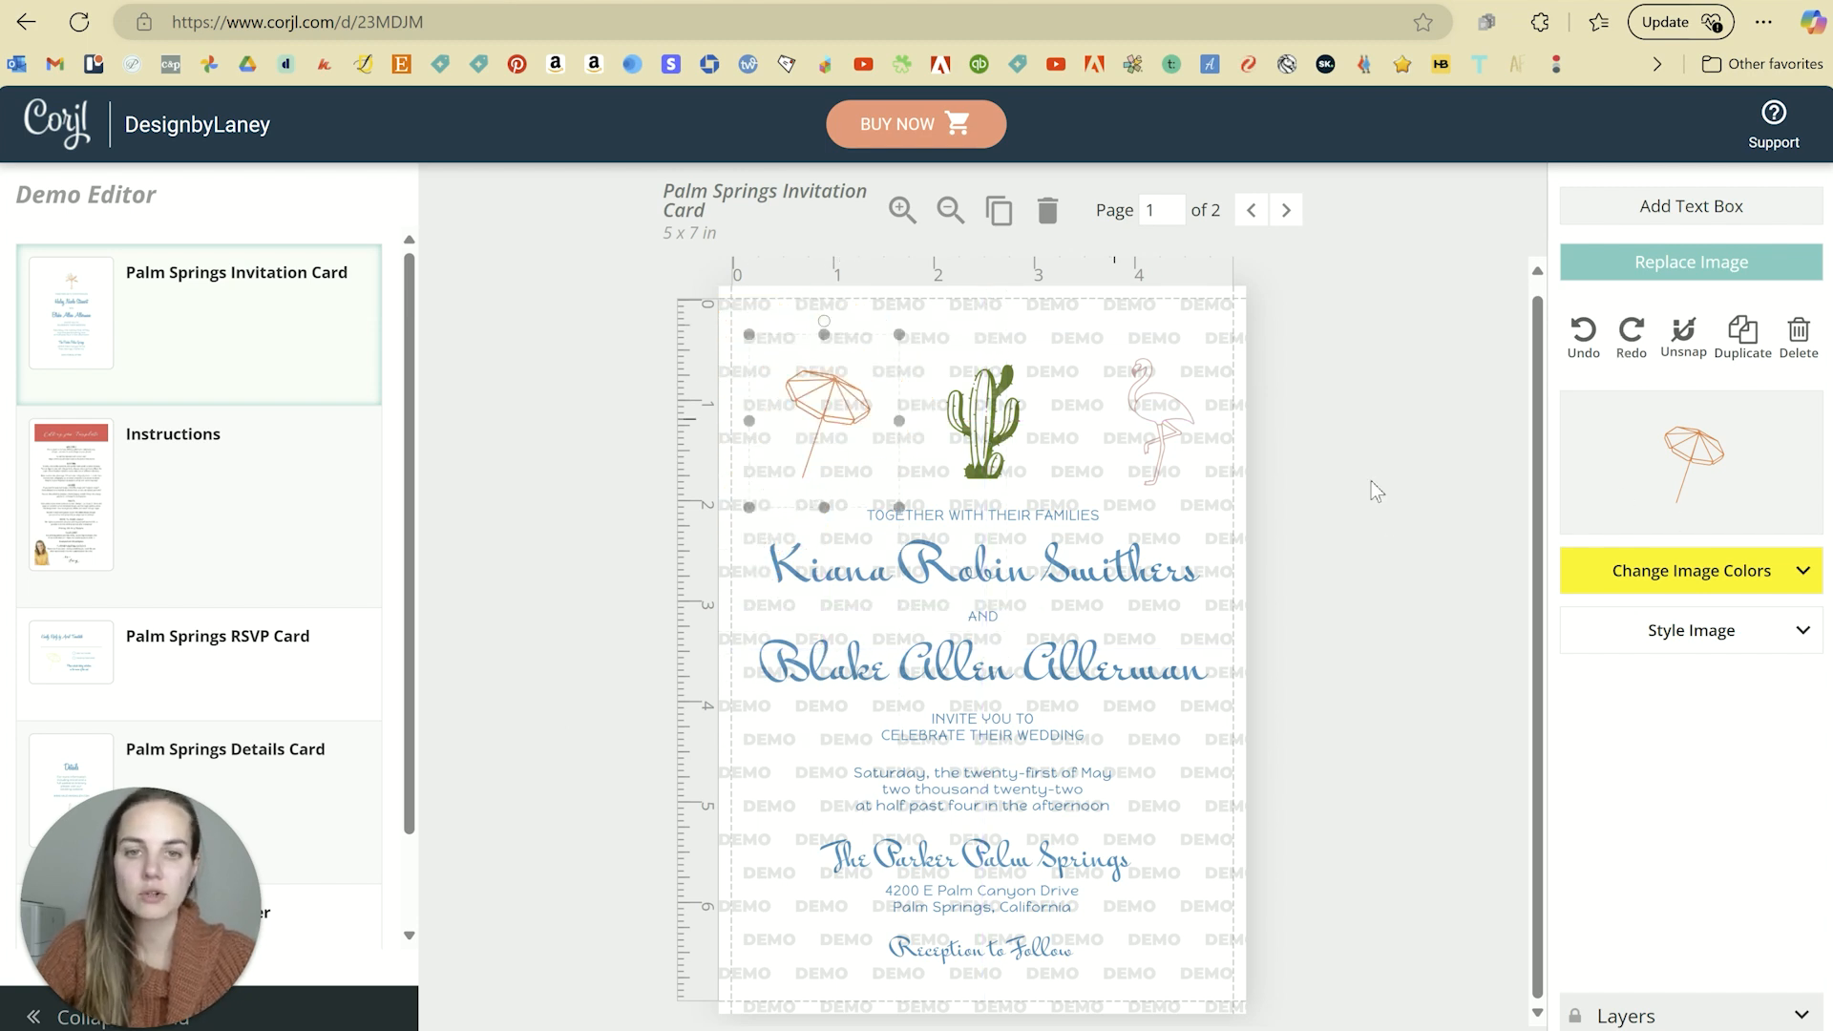
# Step: Test several umbrella positions near the card's top, then delete the flamingo
pyautogui.click(1372, 490)
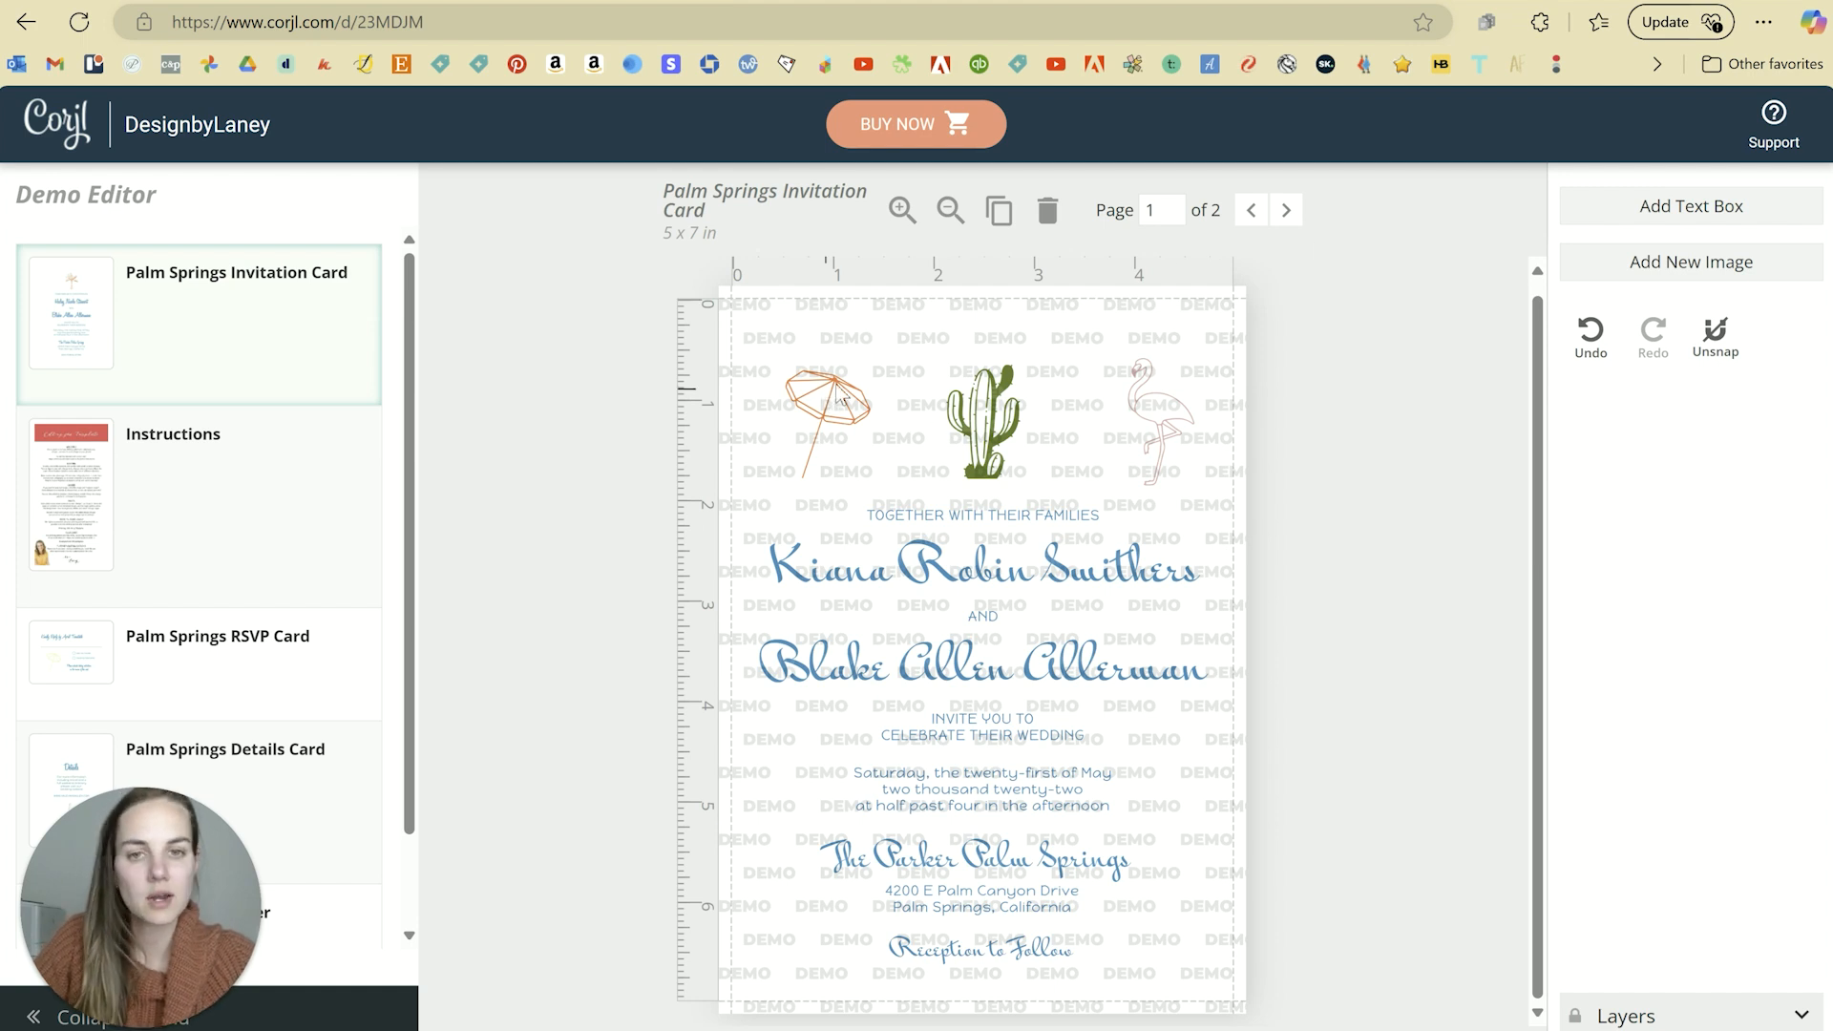
pyautogui.moveTo(842, 396); pyautogui.dragTo(764, 344)
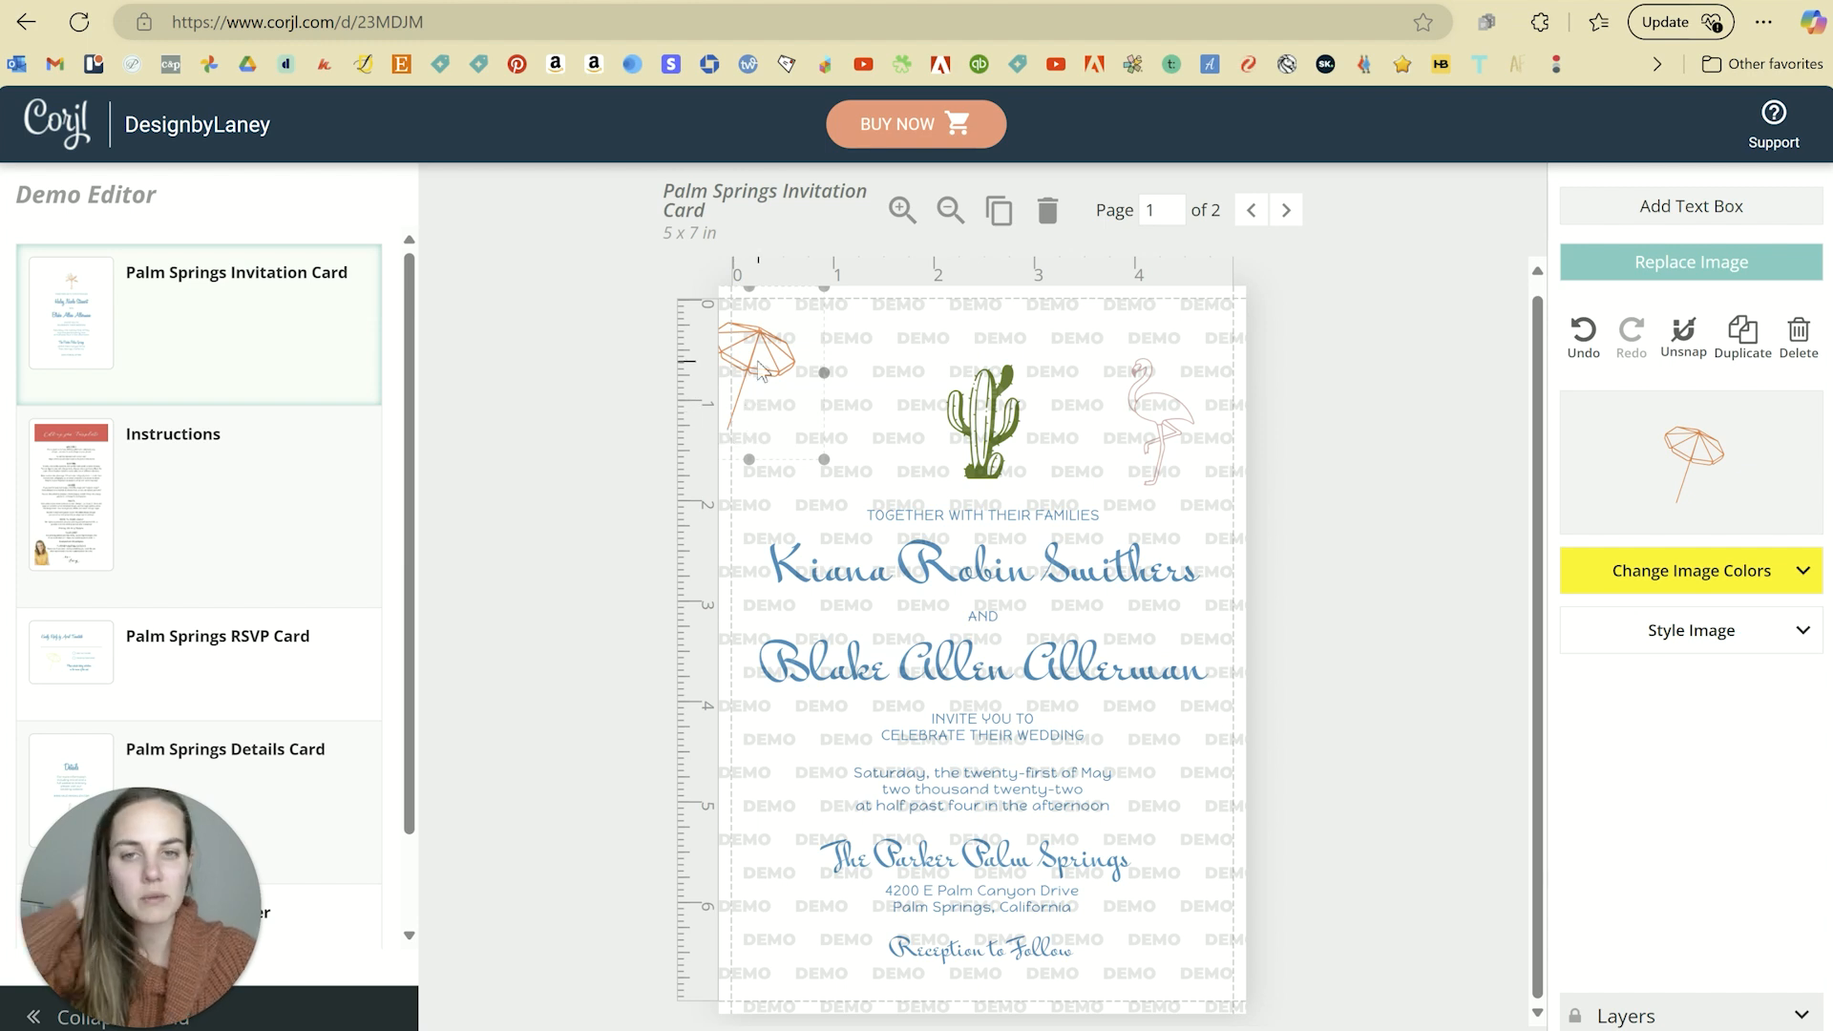
pyautogui.moveTo(762, 368); pyautogui.dragTo(772, 353)
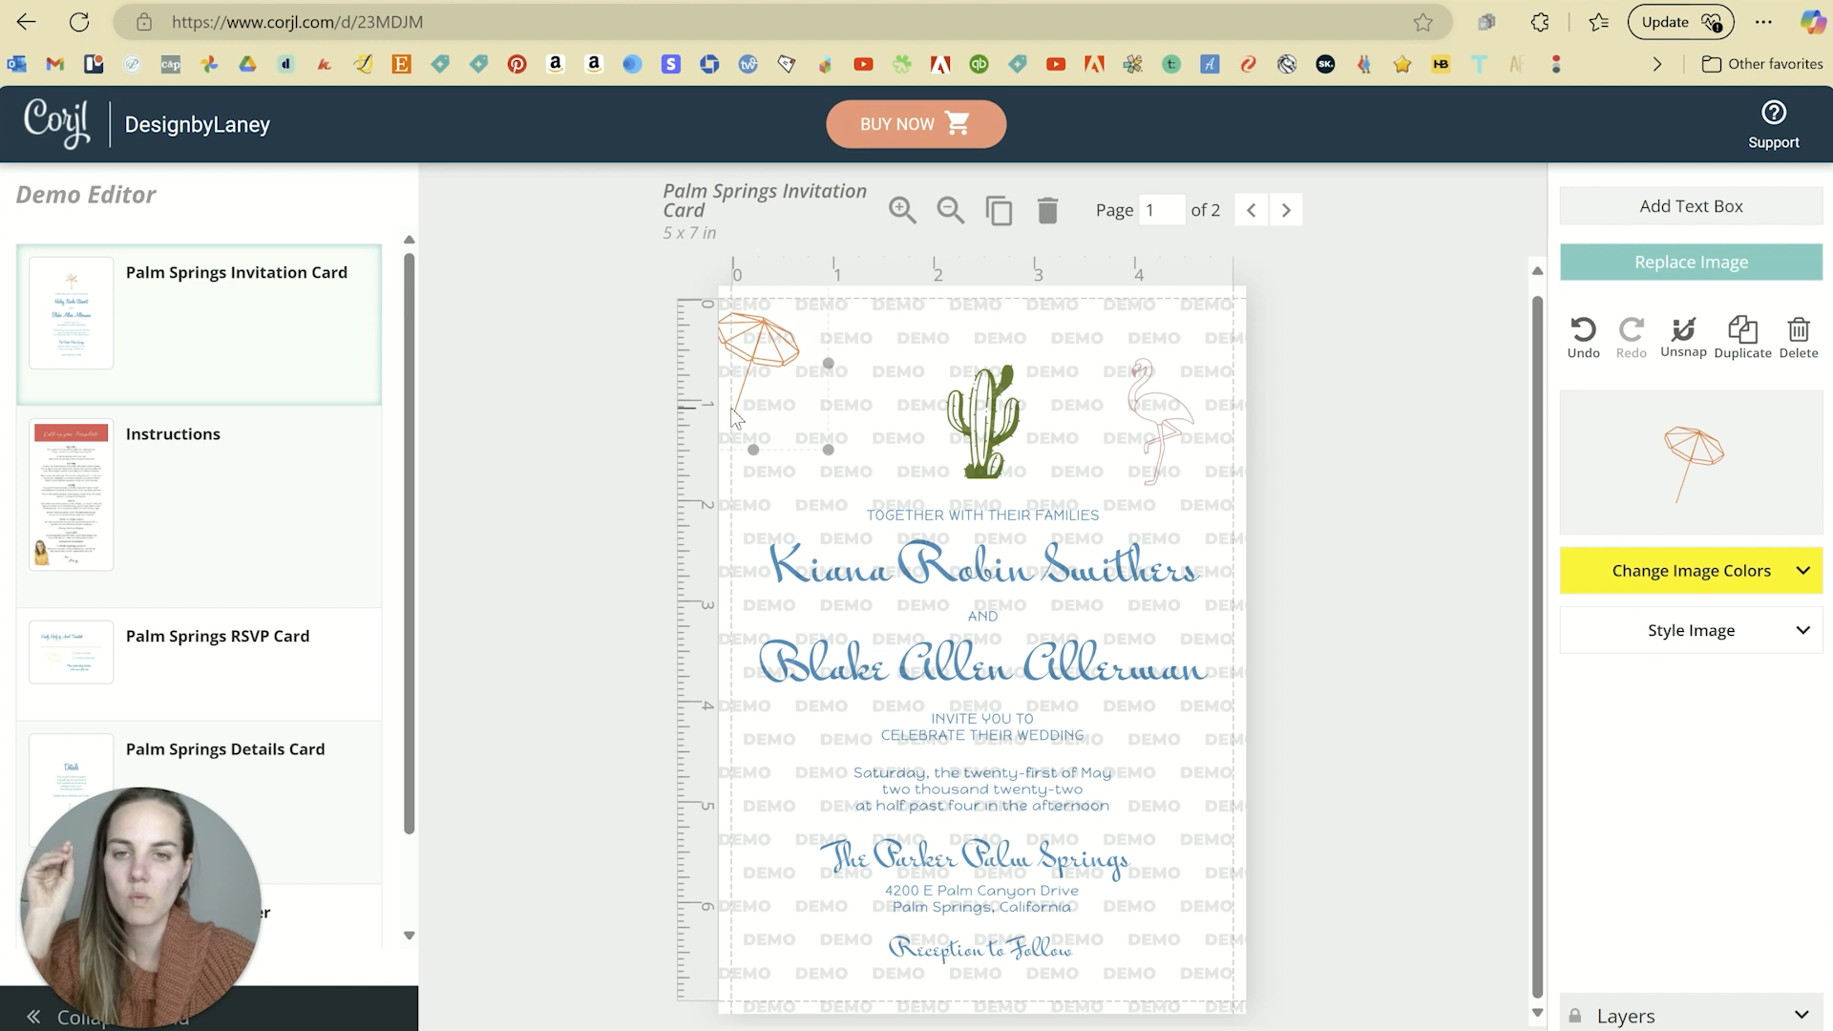
pyautogui.moveTo(774, 349)
pyautogui.mouseDown()
pyautogui.moveTo(850, 382)
pyautogui.moveTo(773, 381)
pyautogui.mouseUp()
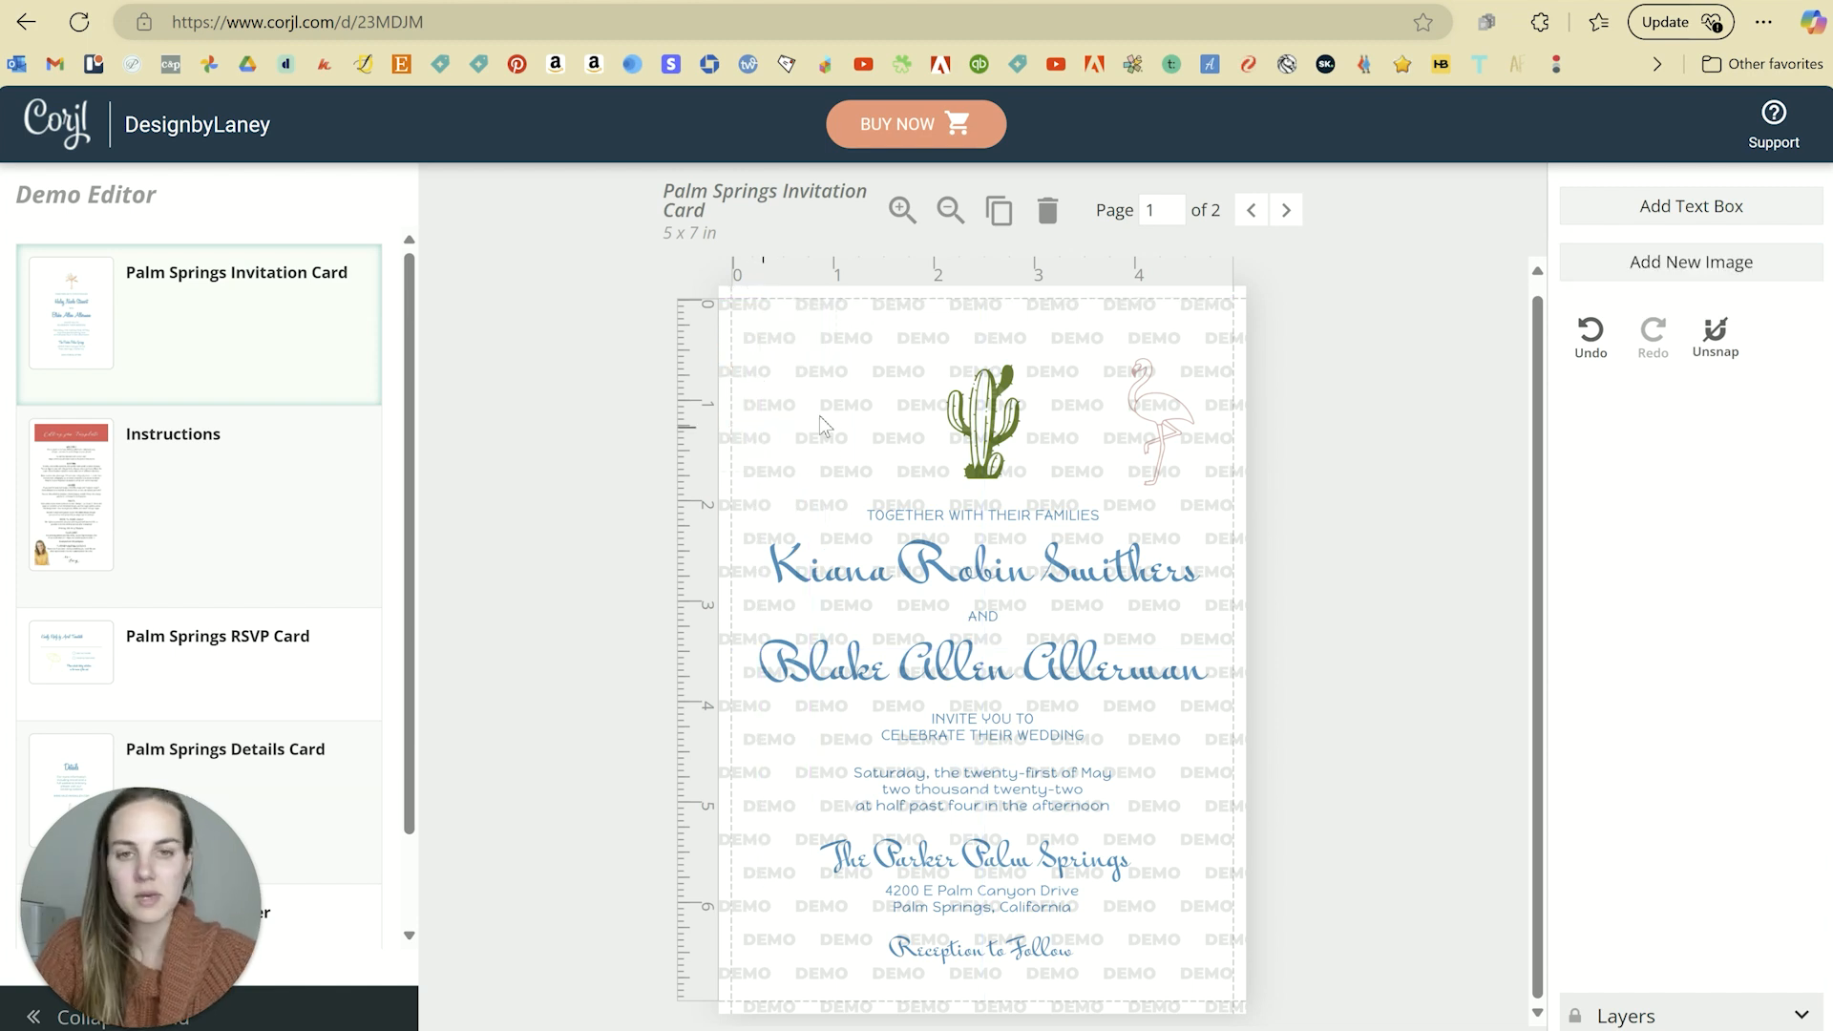
pyautogui.click(1178, 403)
pyautogui.press('Delete')
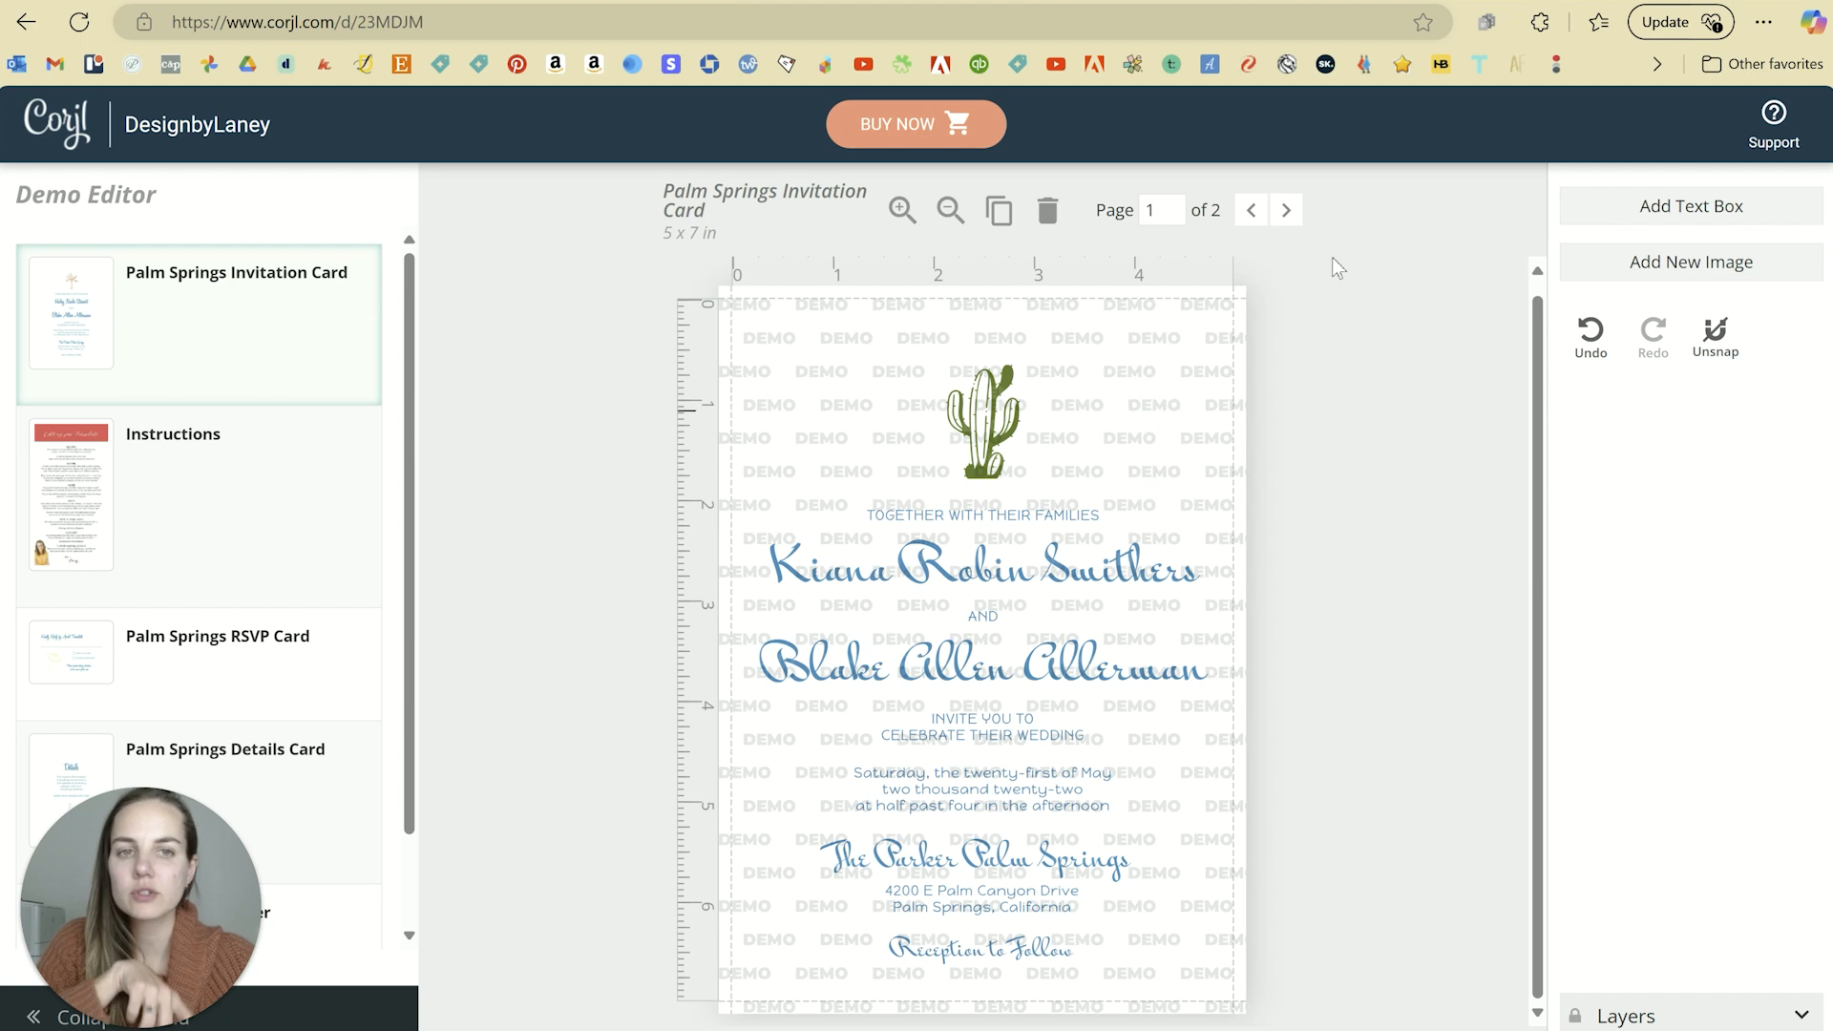
# Step: Compare the invitation's pages 1 and 2, then open the Palm Springs RSVP Card
pyautogui.click(1287, 211)
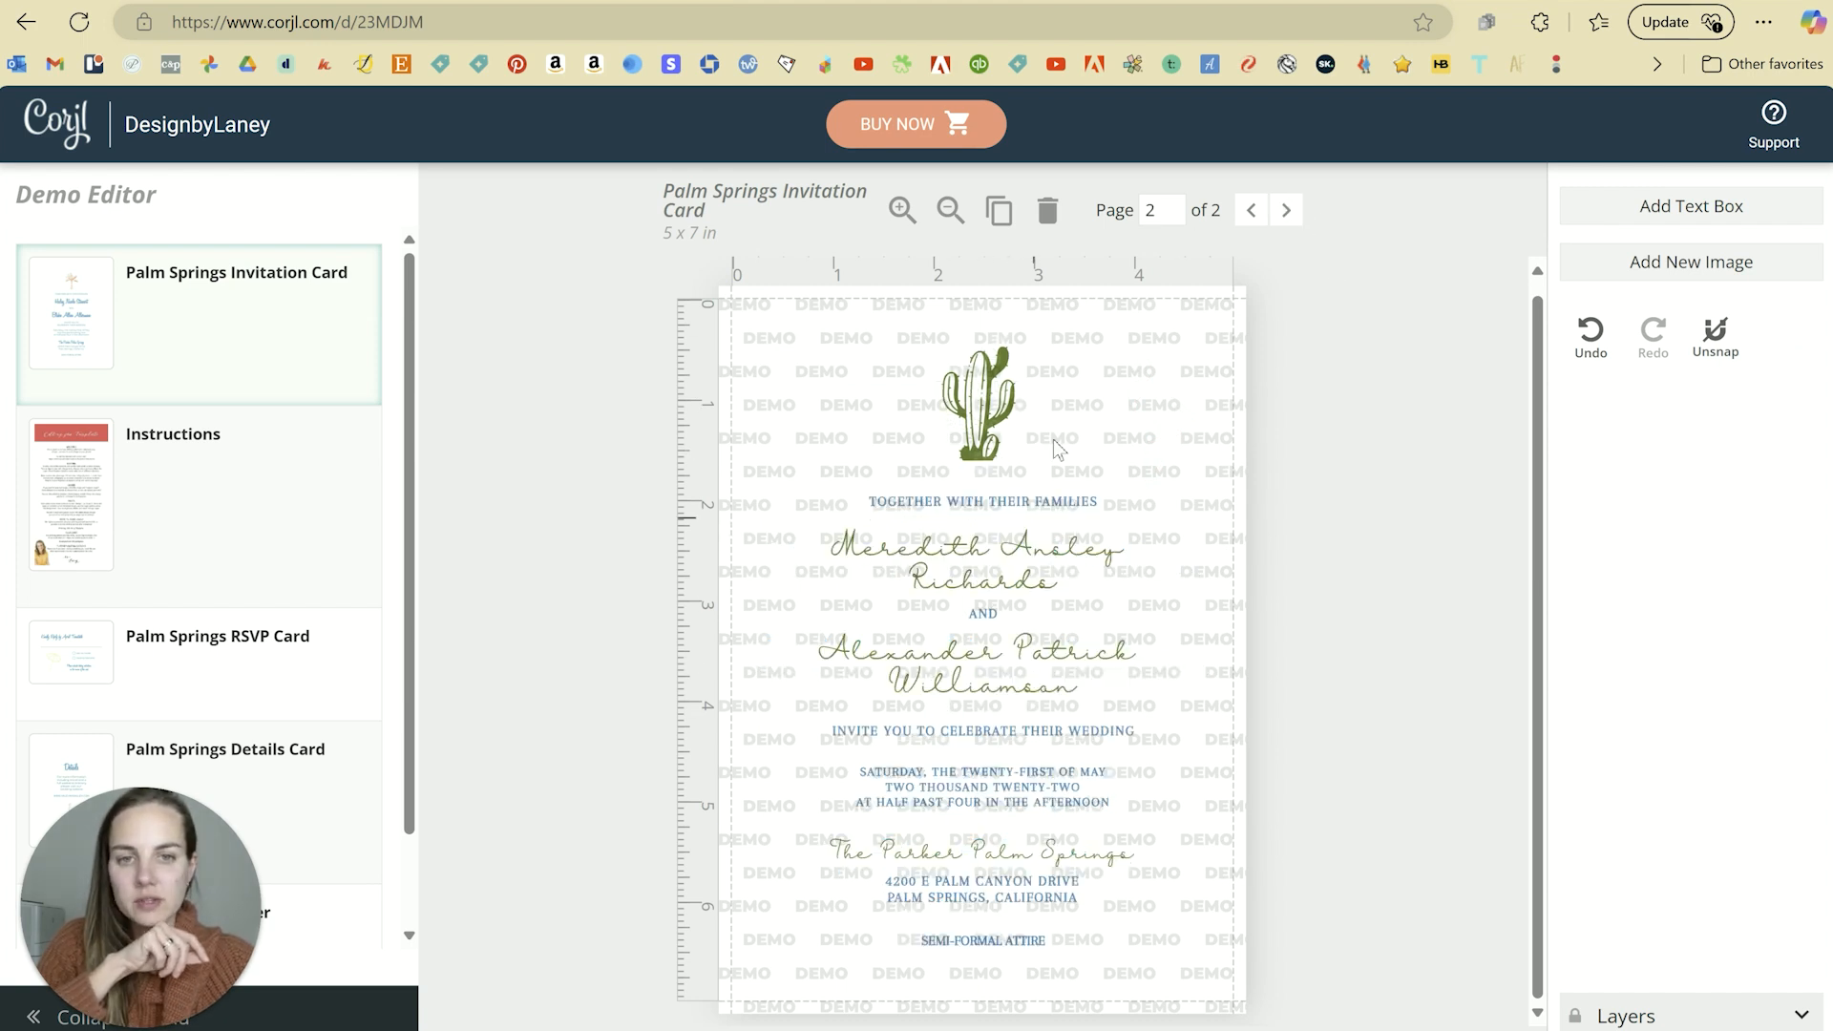
pyautogui.click(1254, 212)
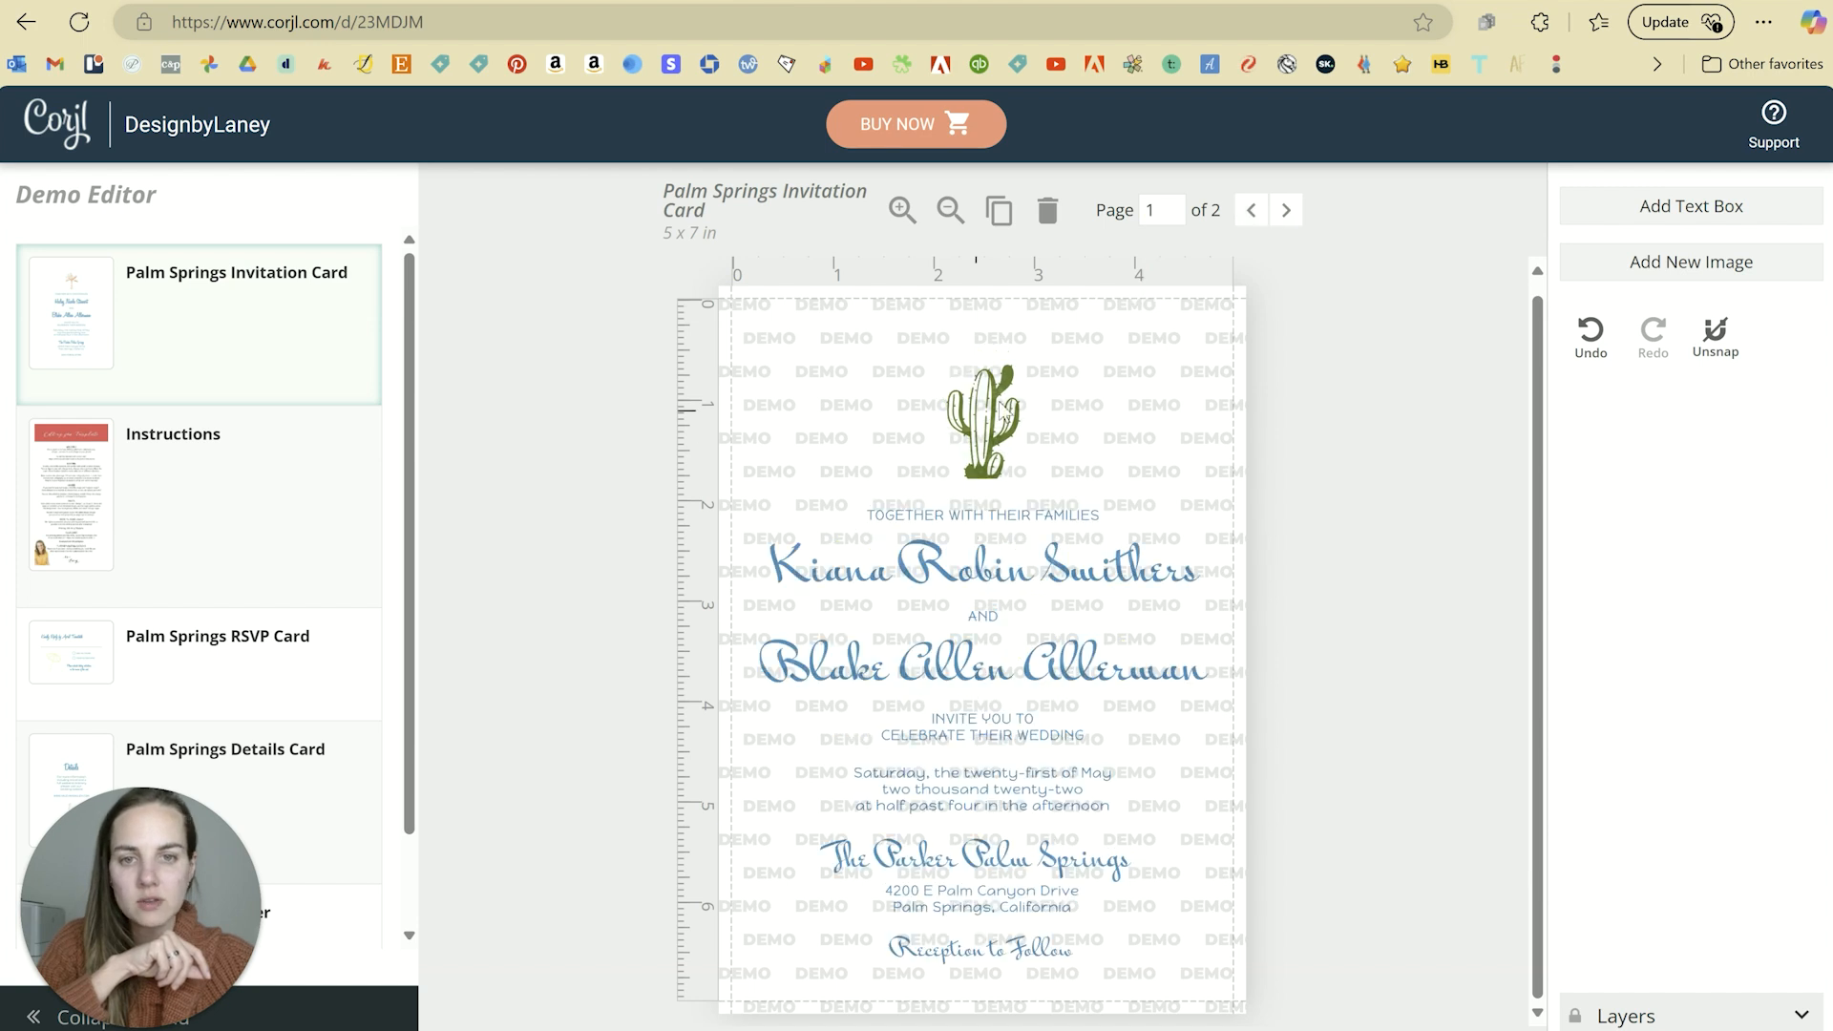
pyautogui.click(1252, 210)
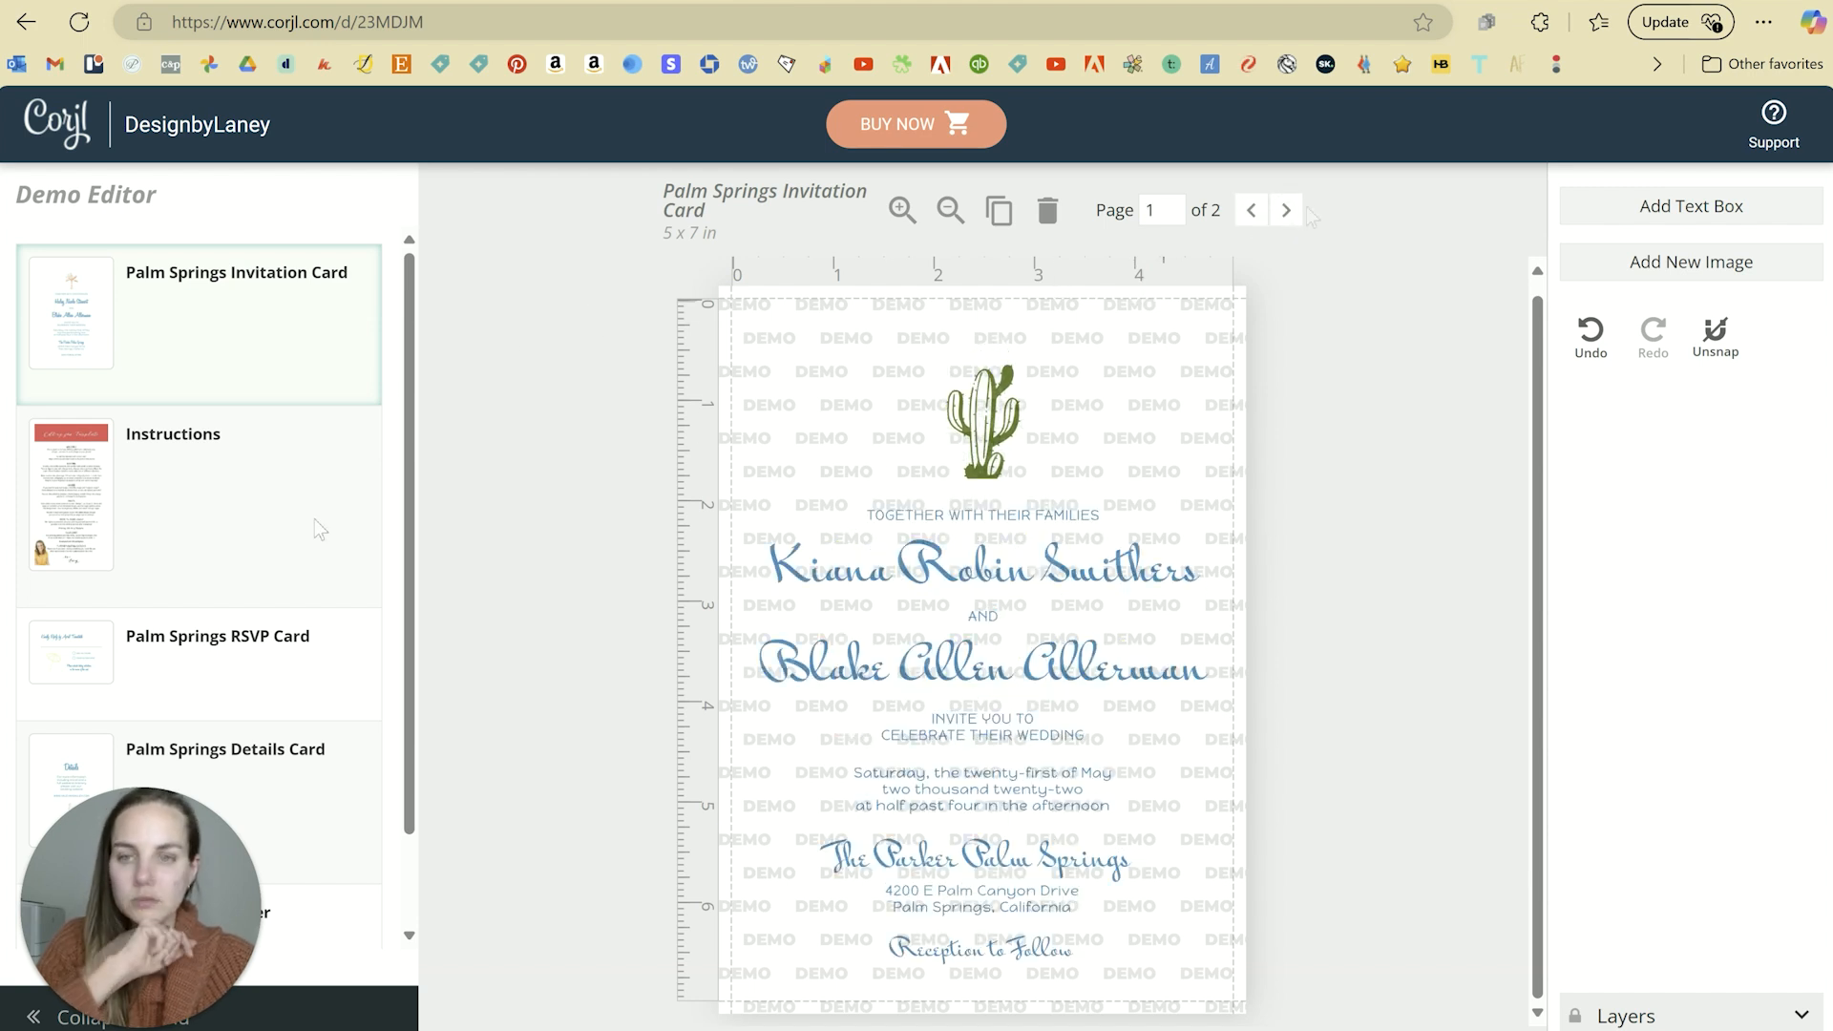
pyautogui.click(1287, 212)
pyautogui.click(1253, 211)
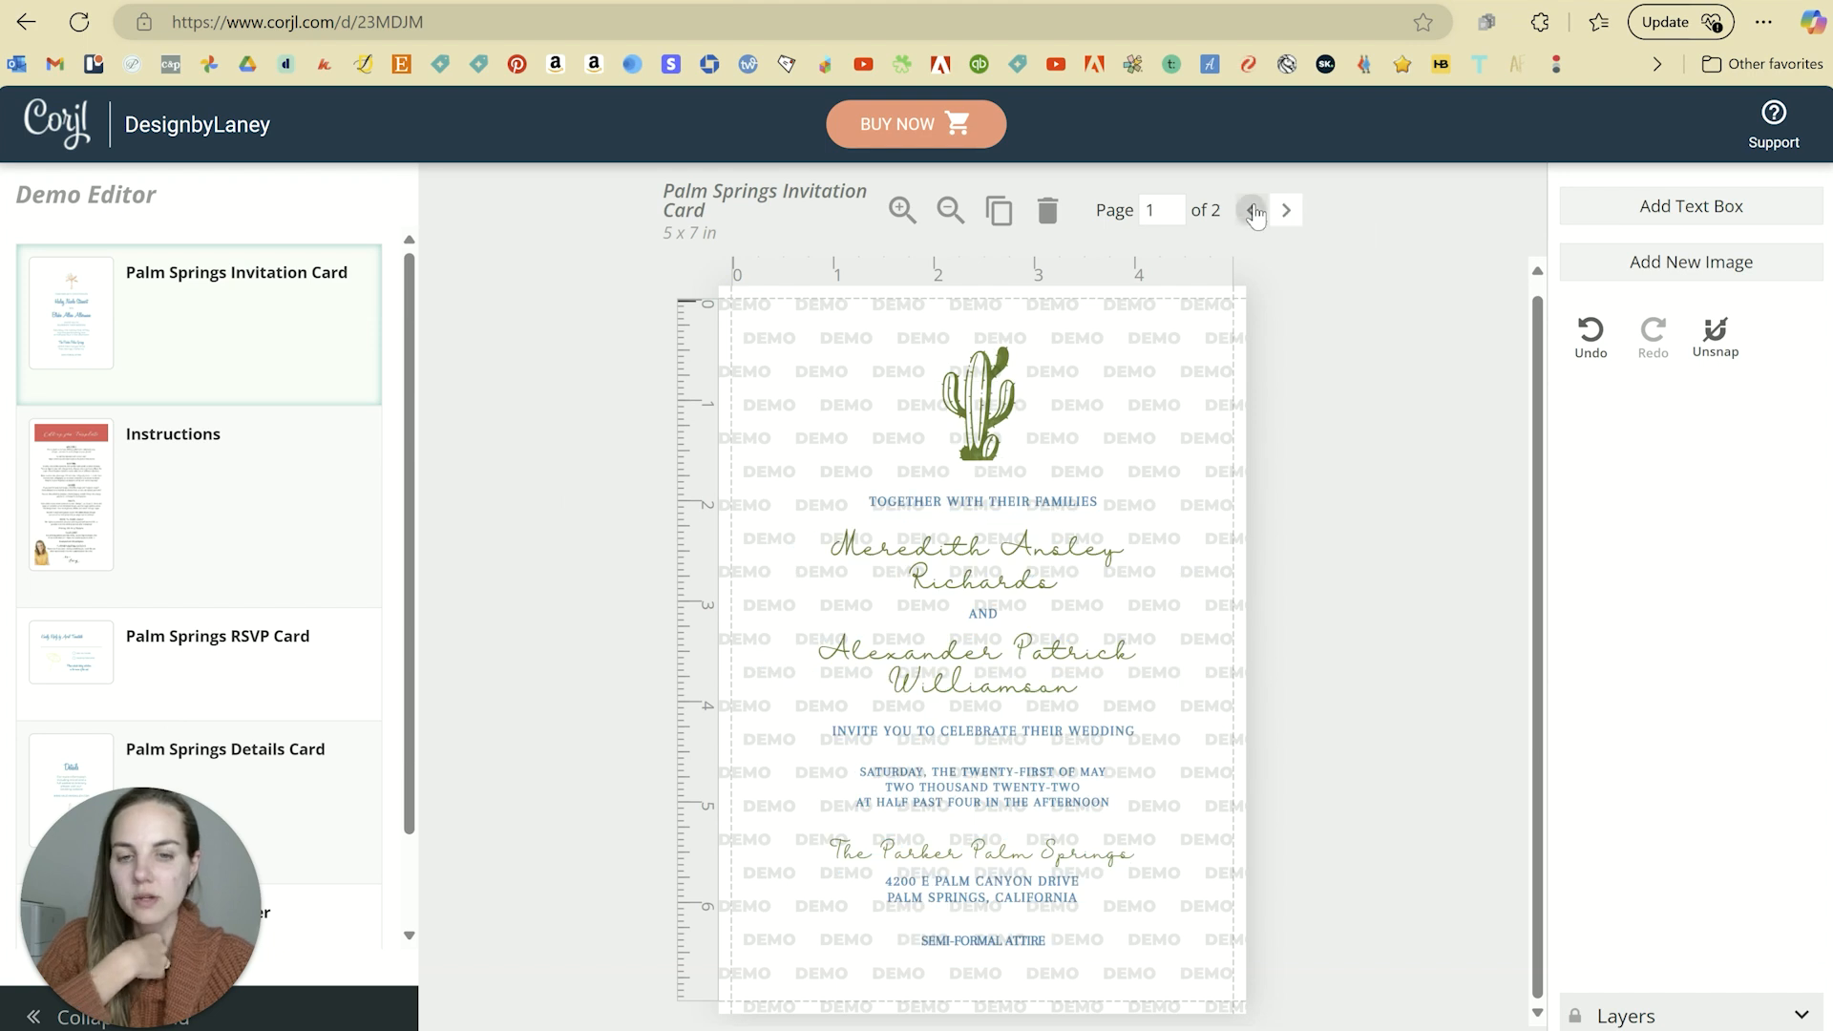
pyautogui.click(1286, 210)
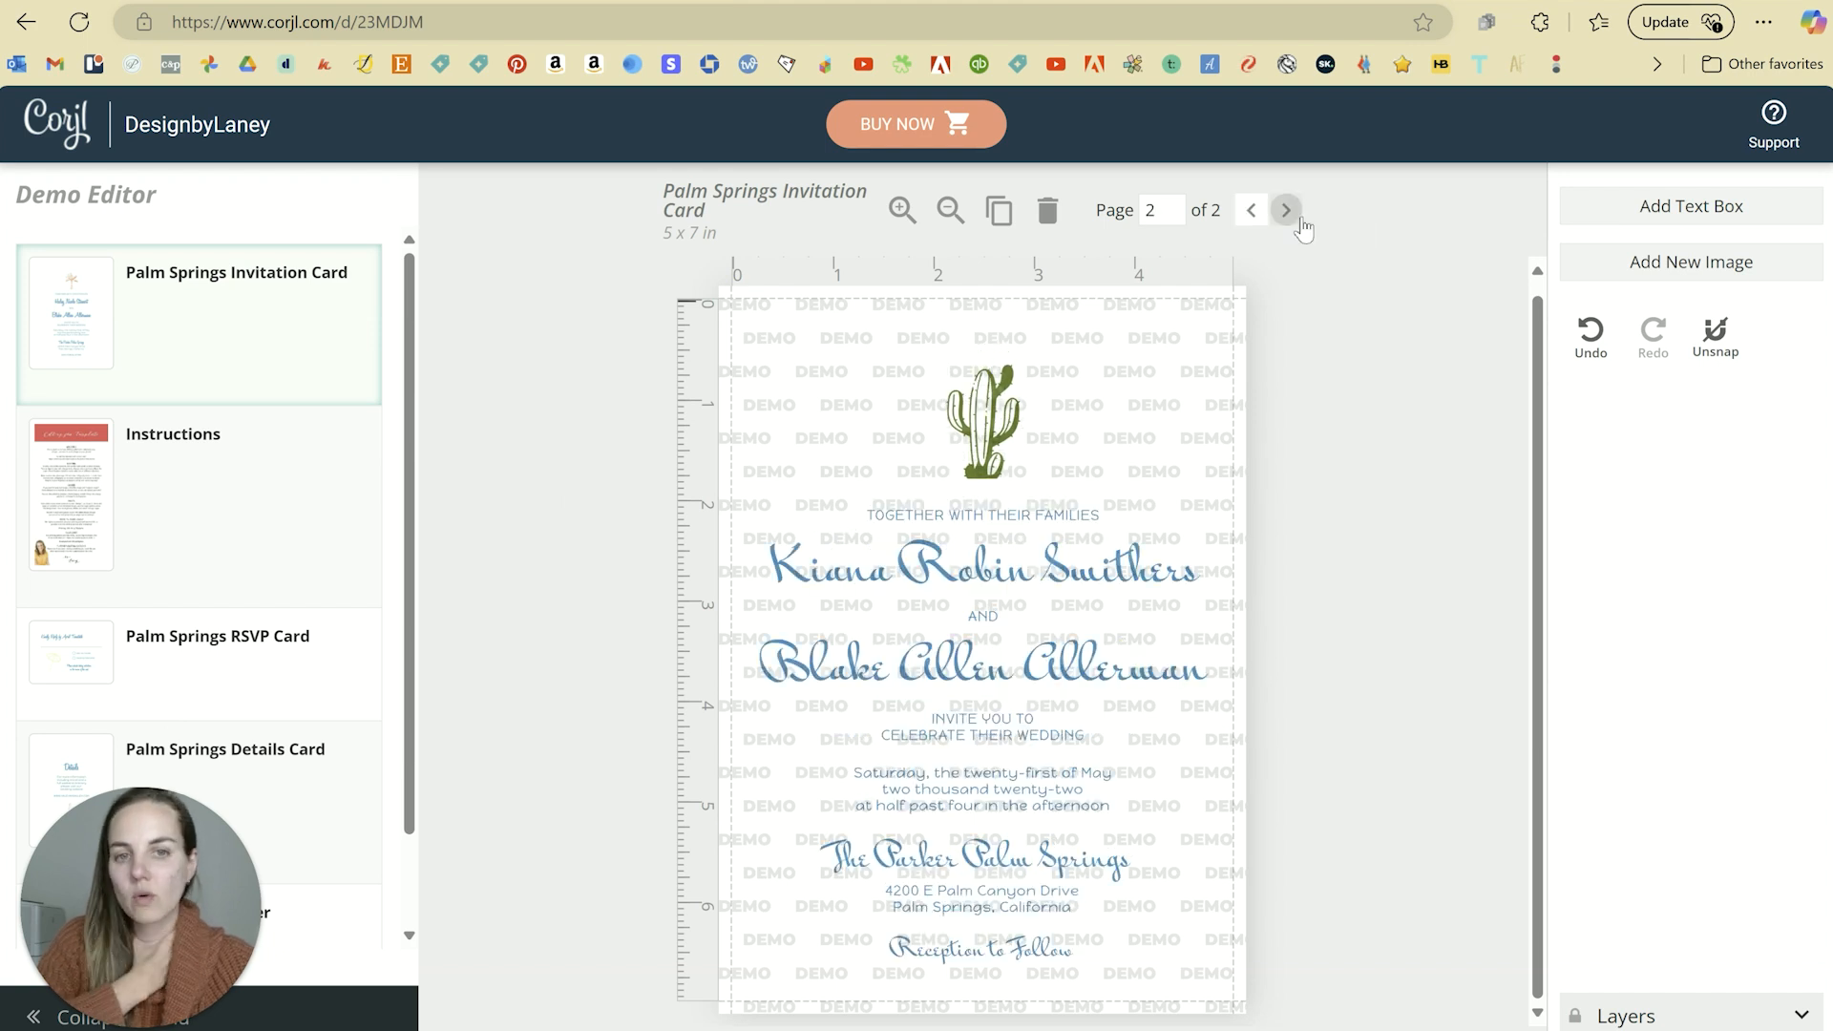
pyautogui.click(1252, 210)
pyautogui.click(256, 649)
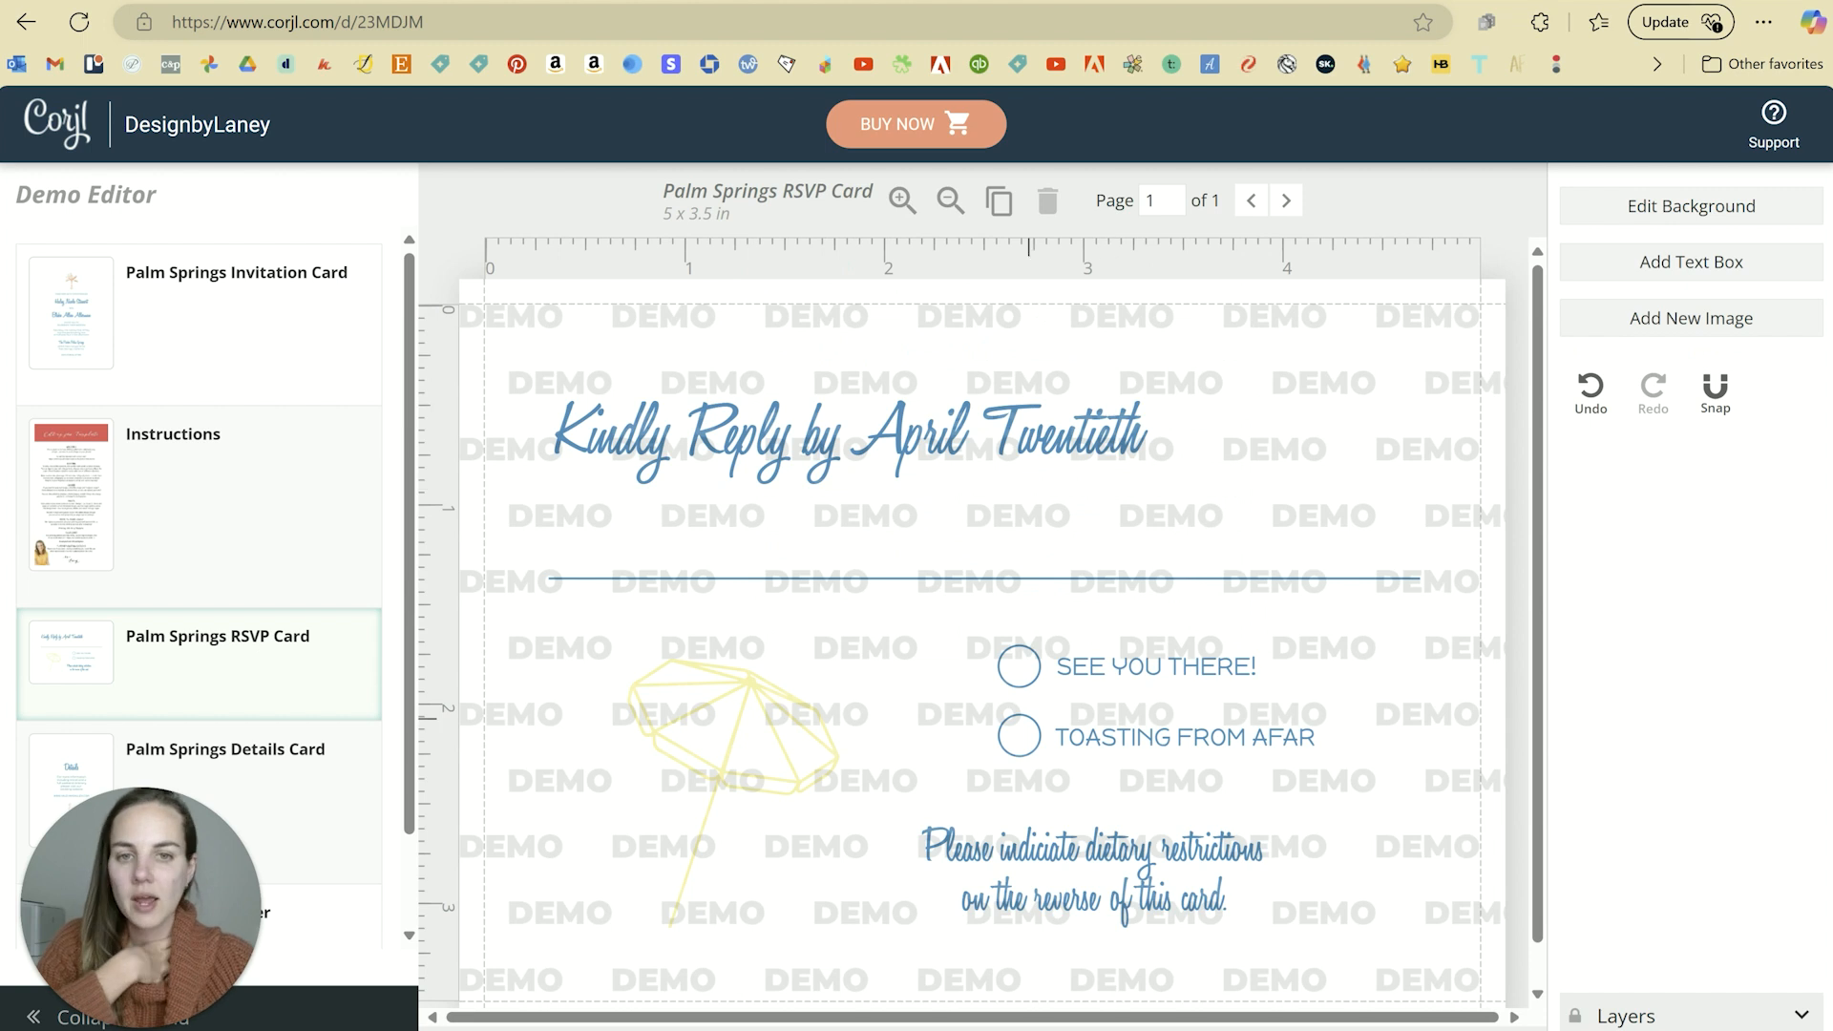
# Step: Turn the RSVP checkbox circle's outline off and back on, keeping its 3px blue stroke
pyautogui.click(1014, 434)
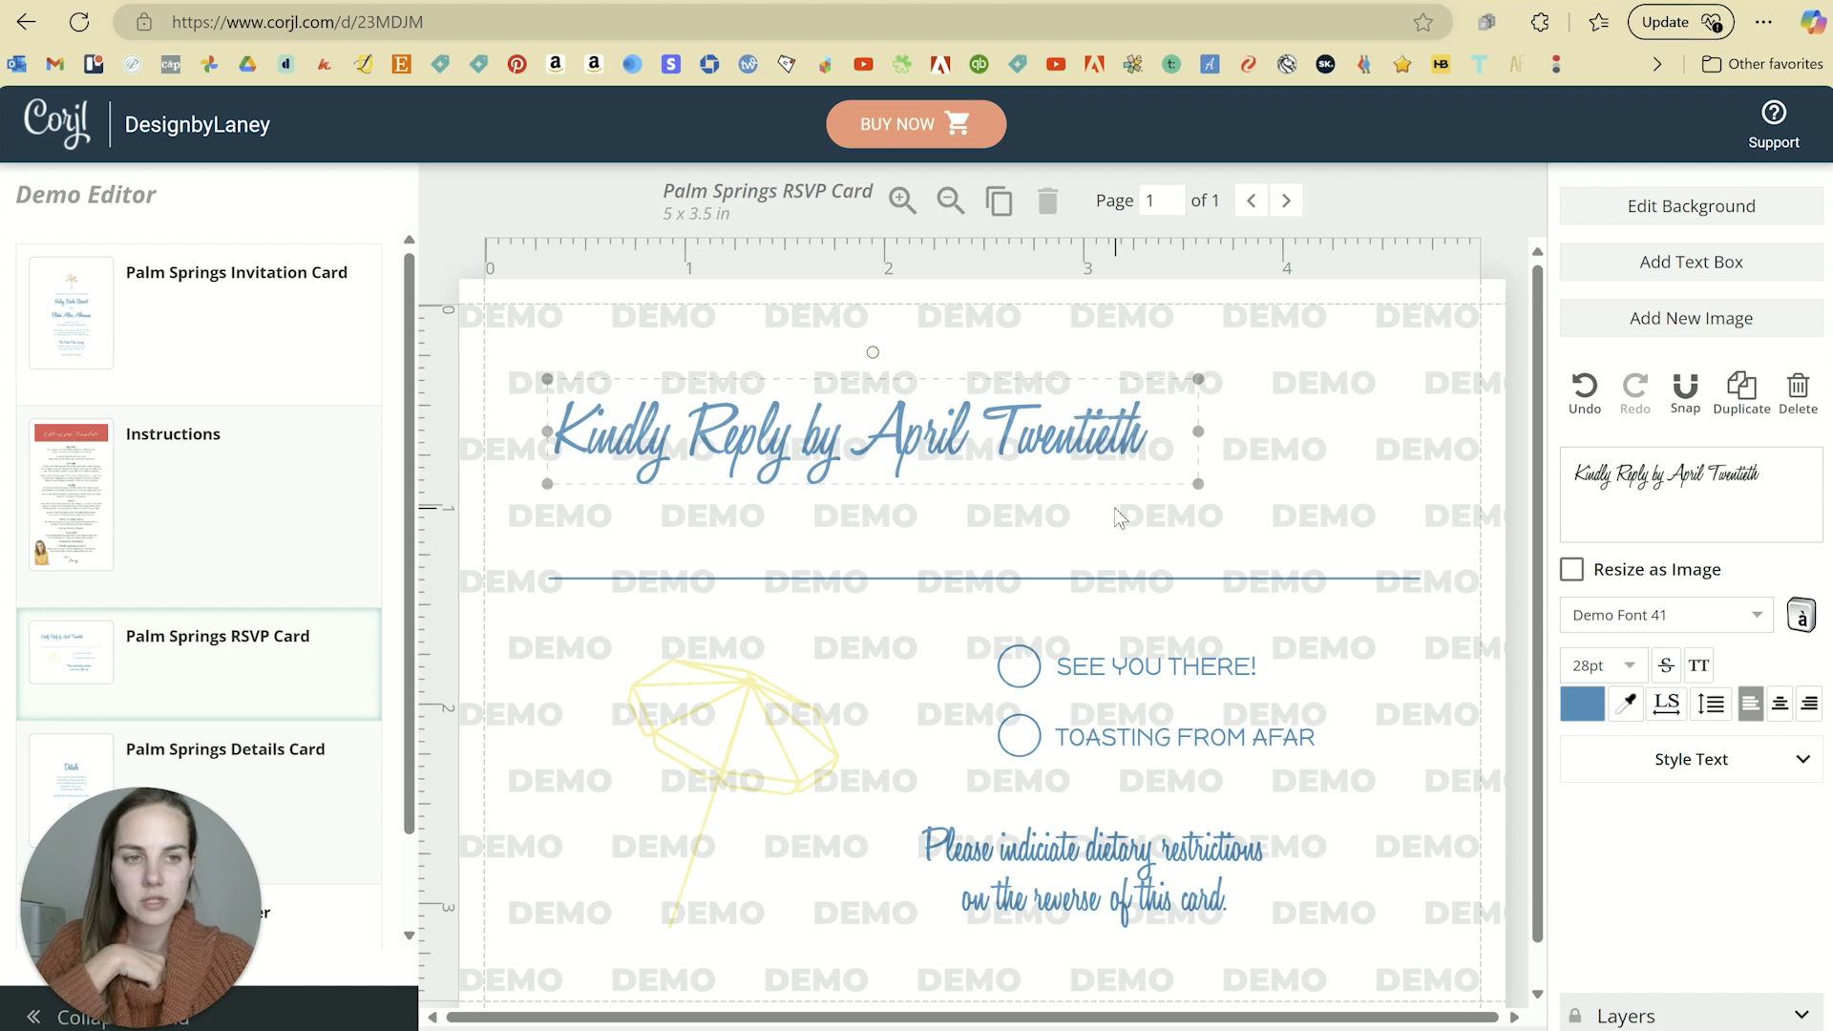
pyautogui.click(1399, 504)
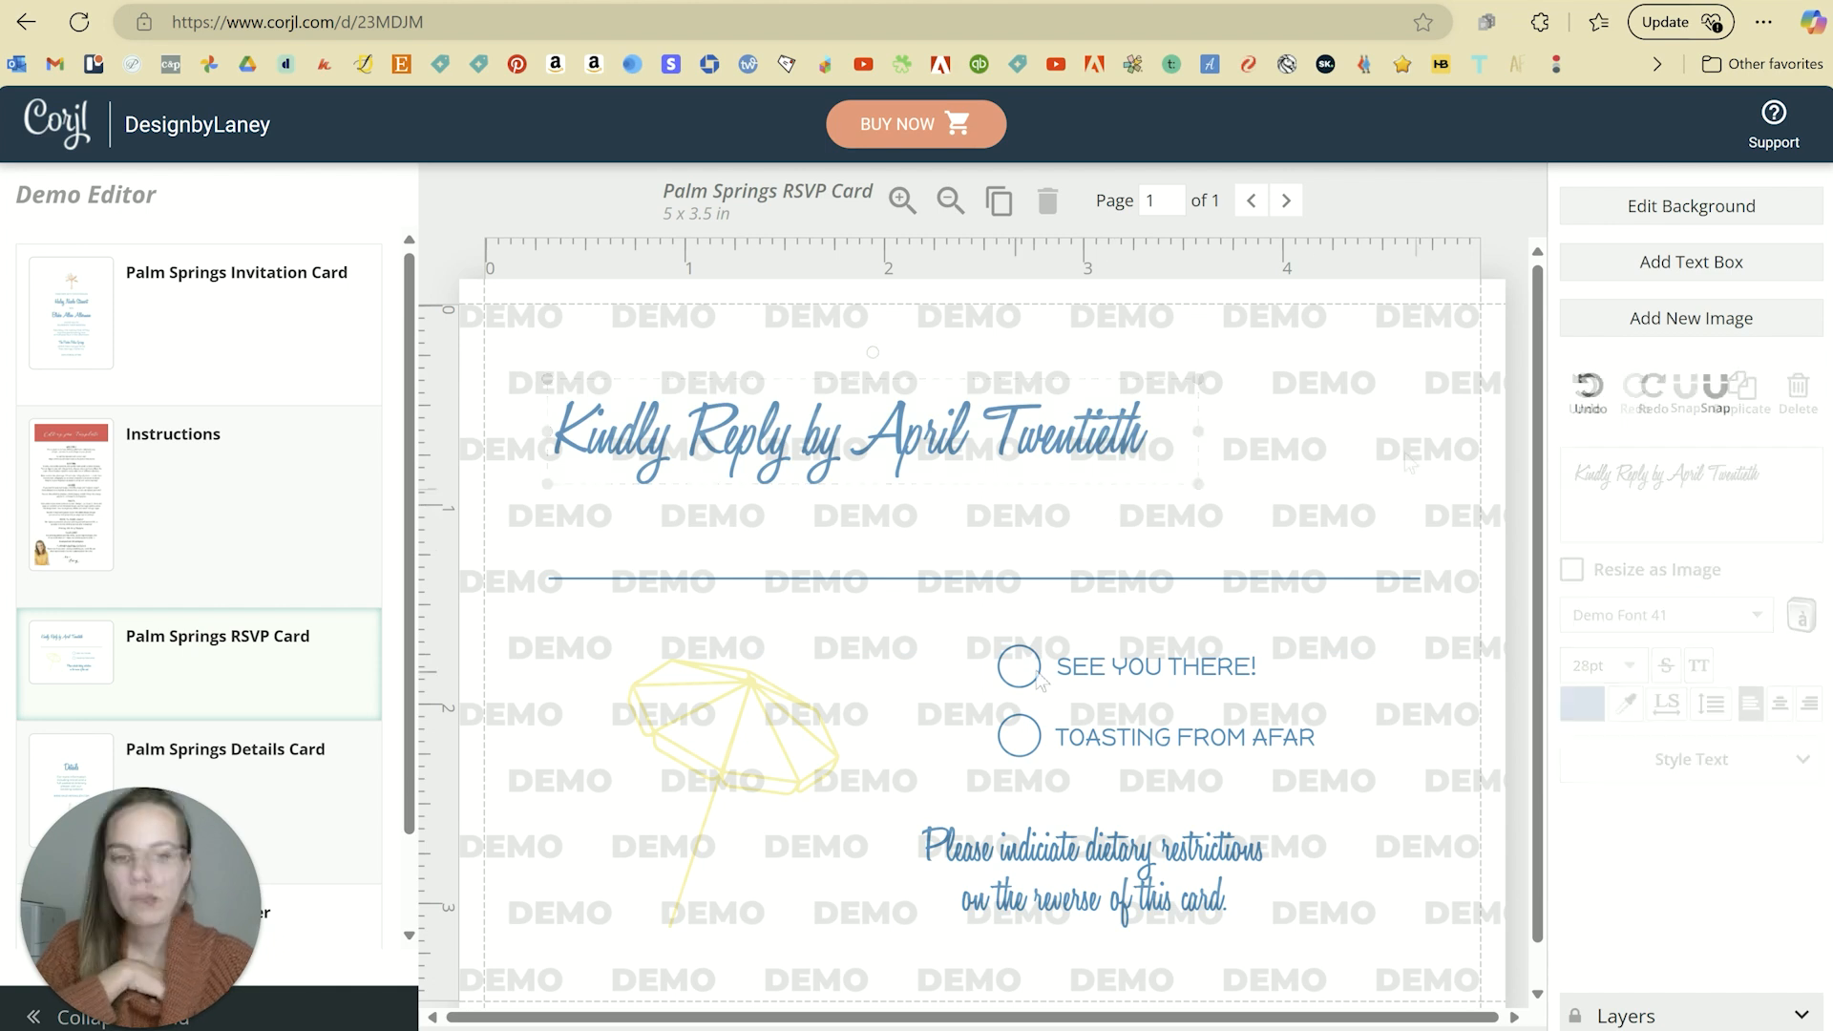
pyautogui.click(1109, 579)
pyautogui.click(1030, 680)
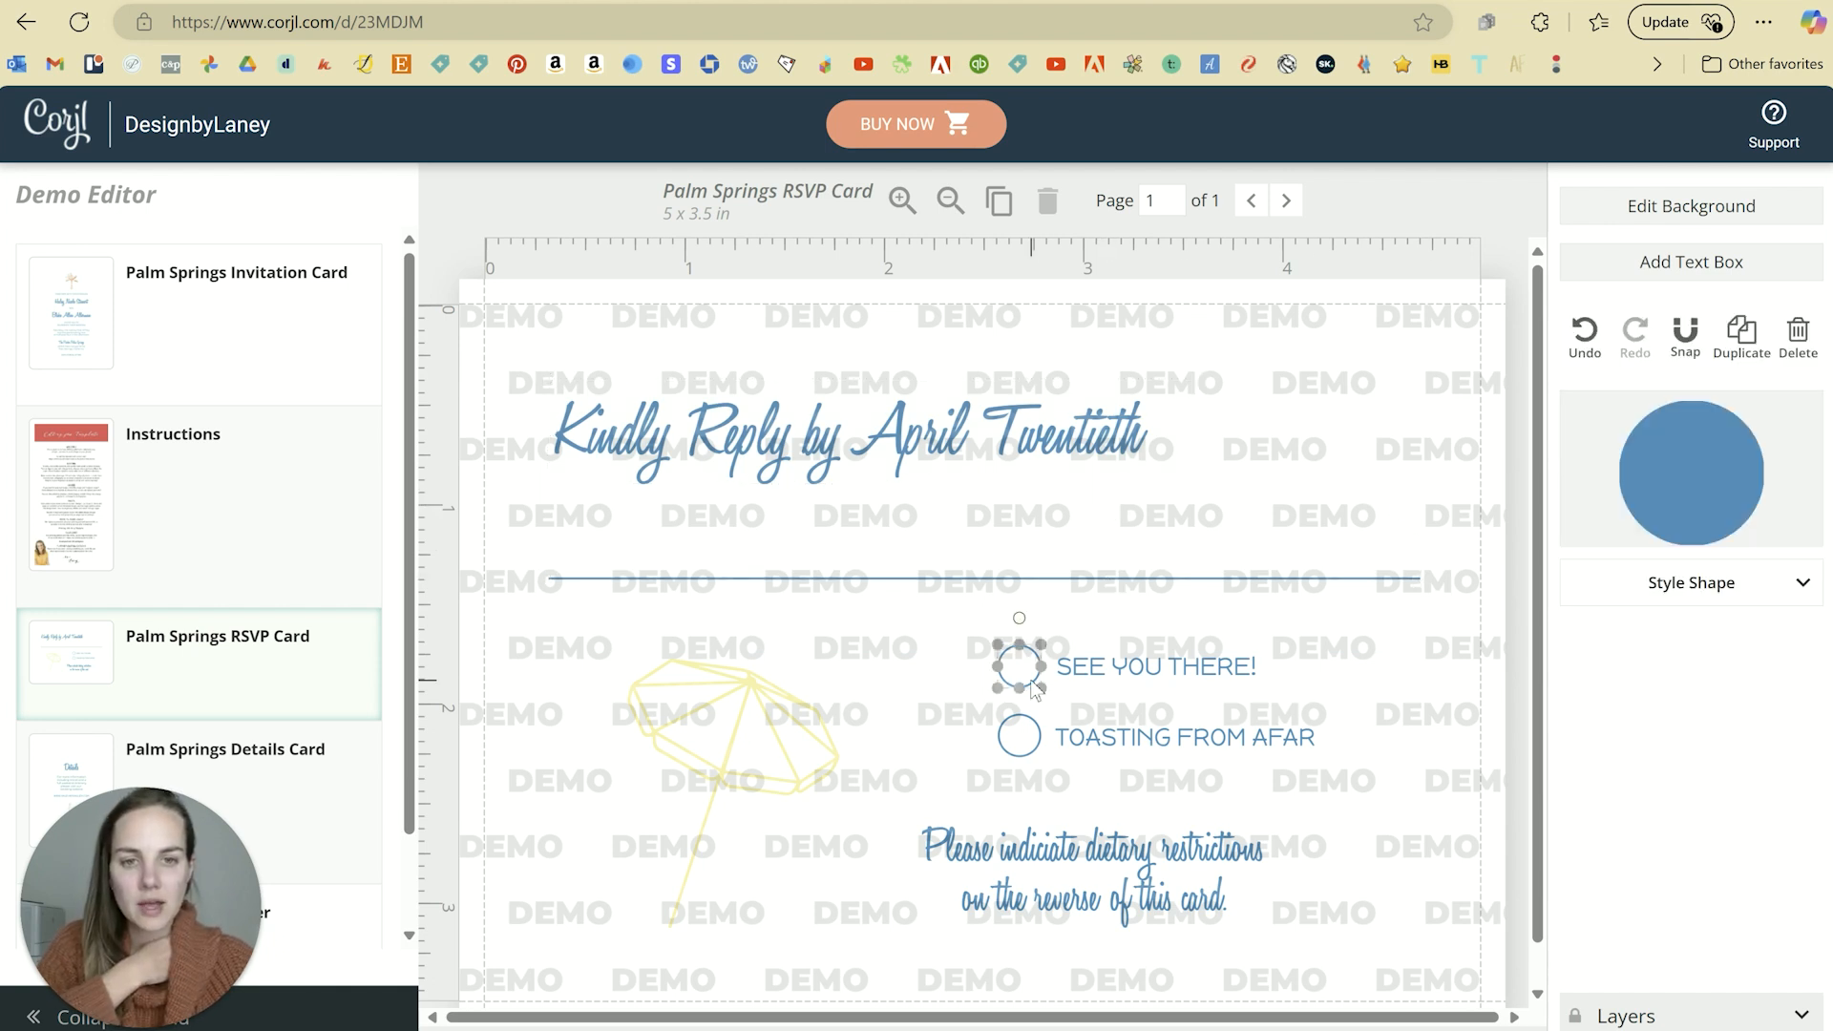
pyautogui.click(1680, 584)
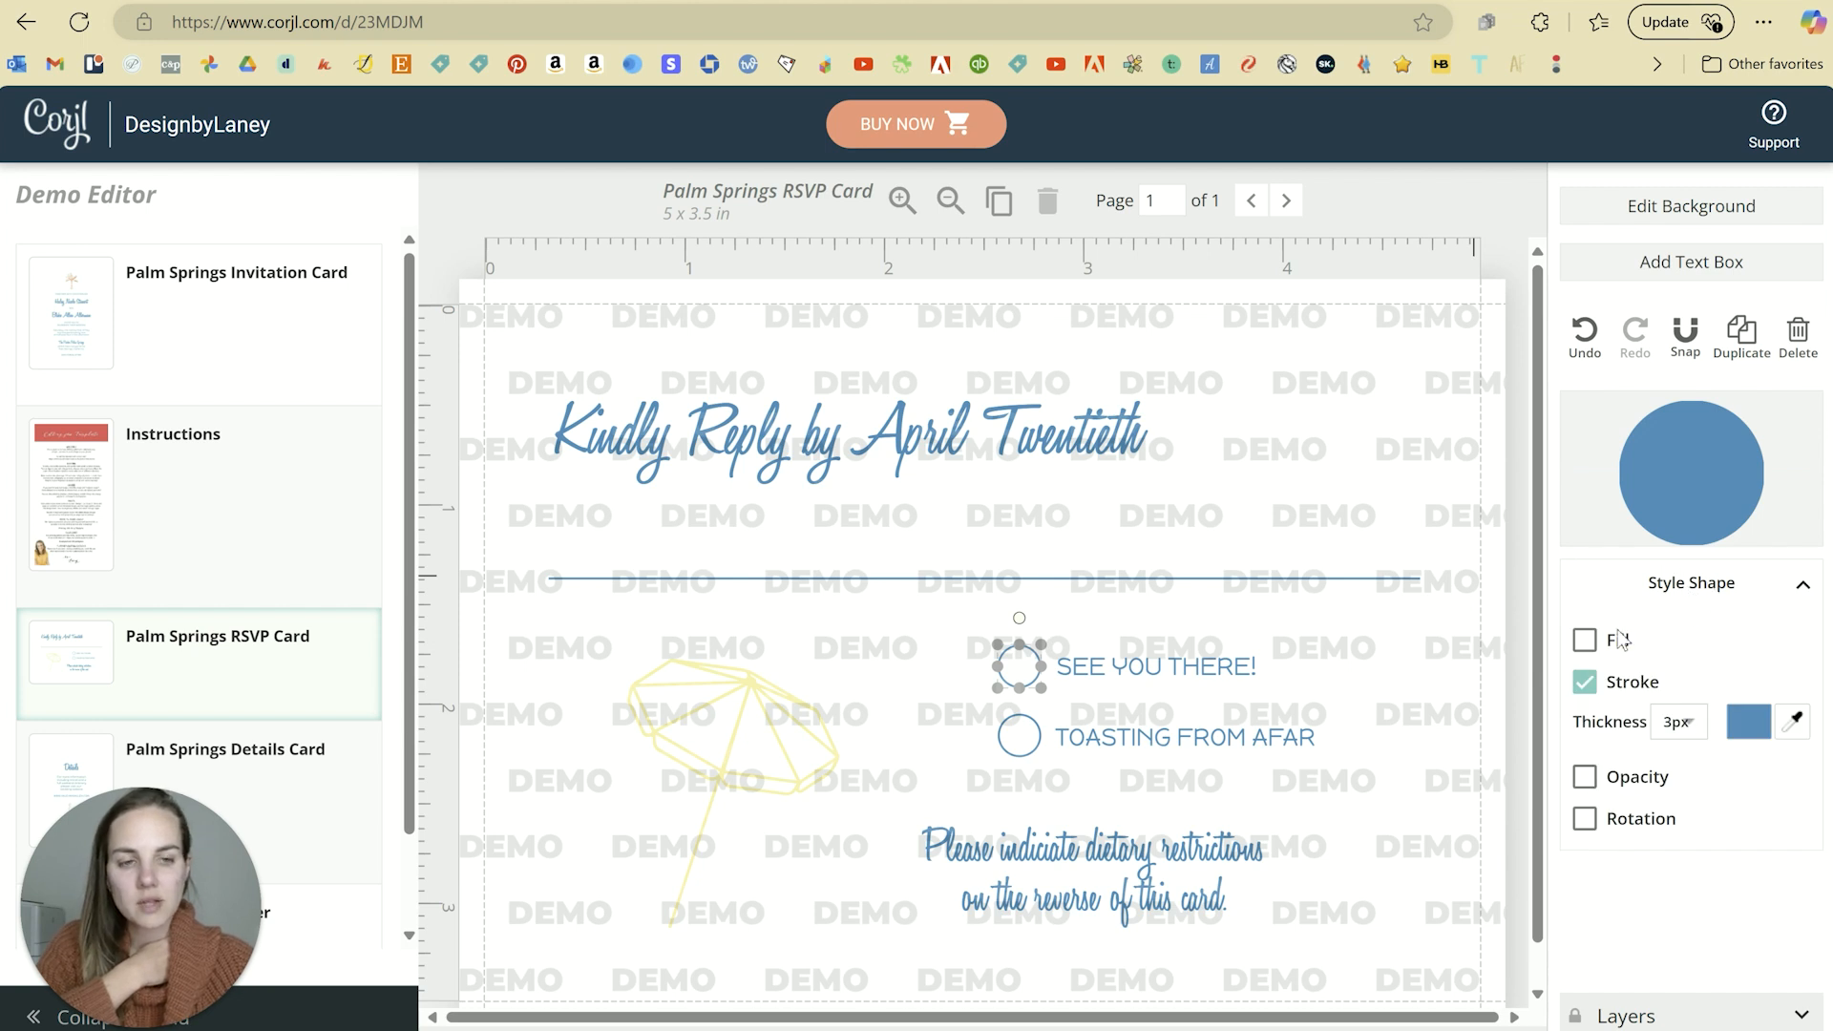
pyautogui.click(1589, 688)
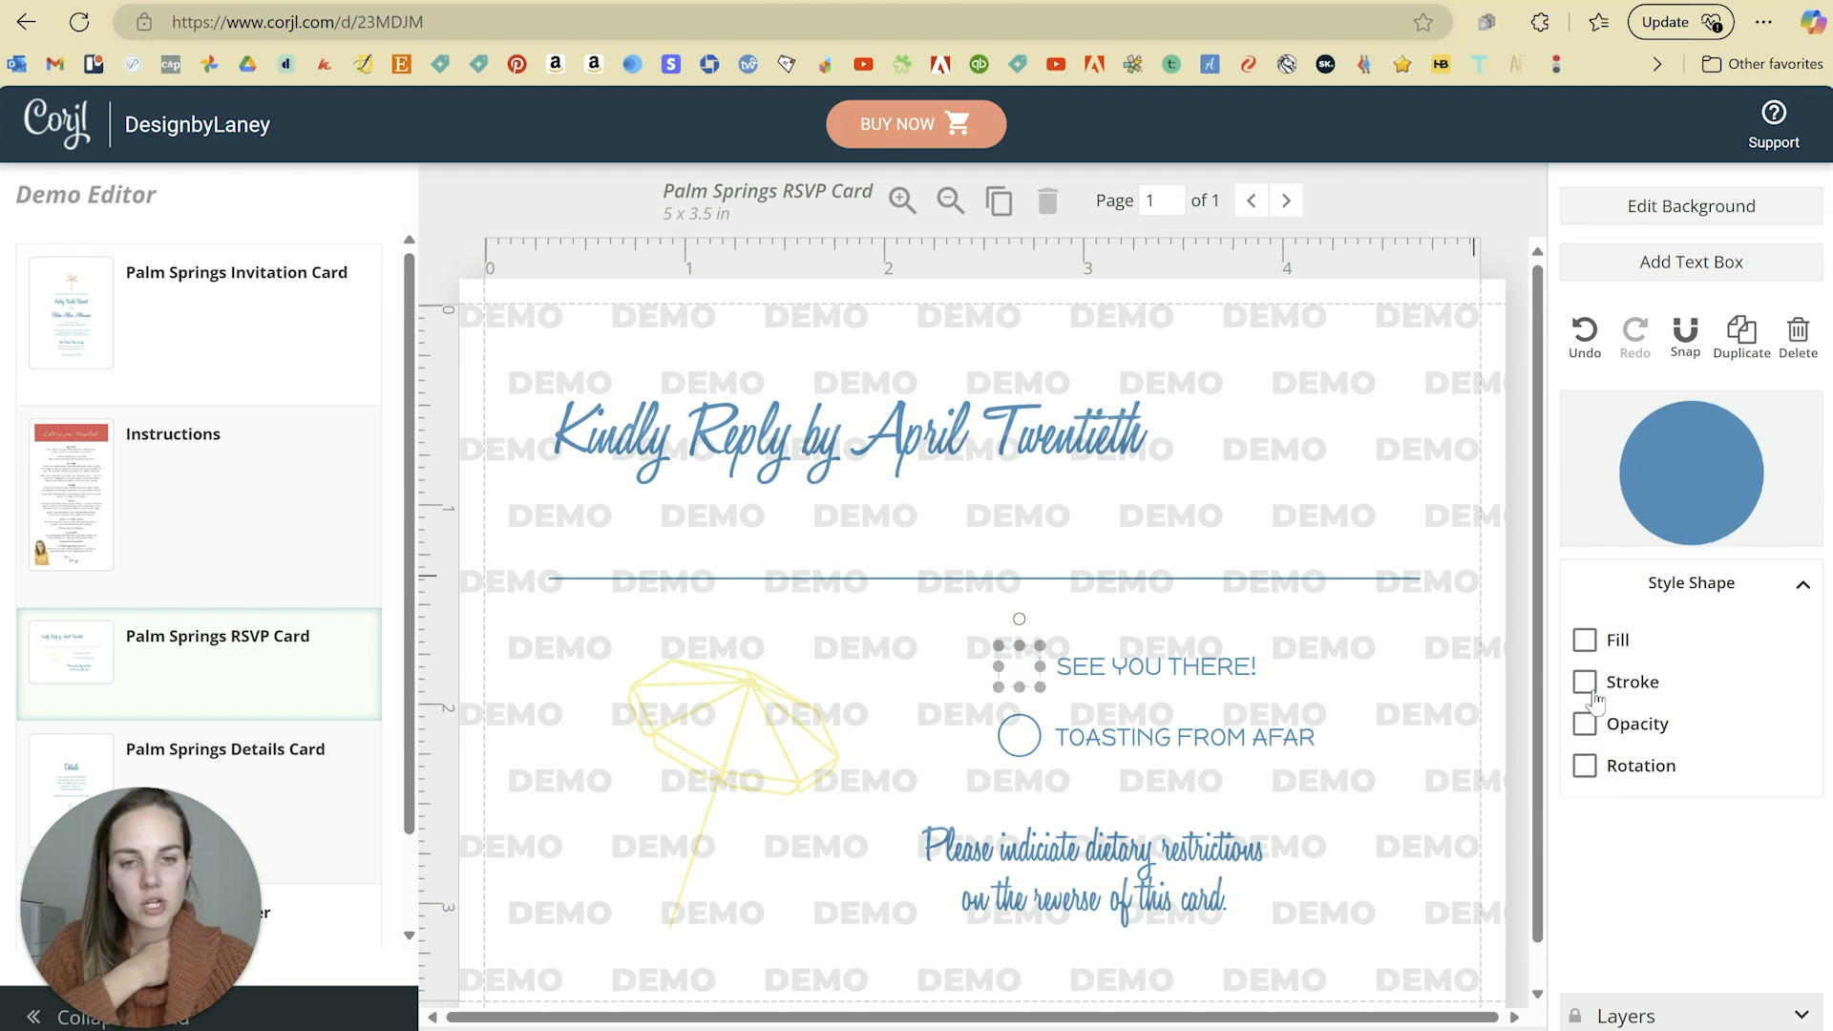
pyautogui.click(1592, 693)
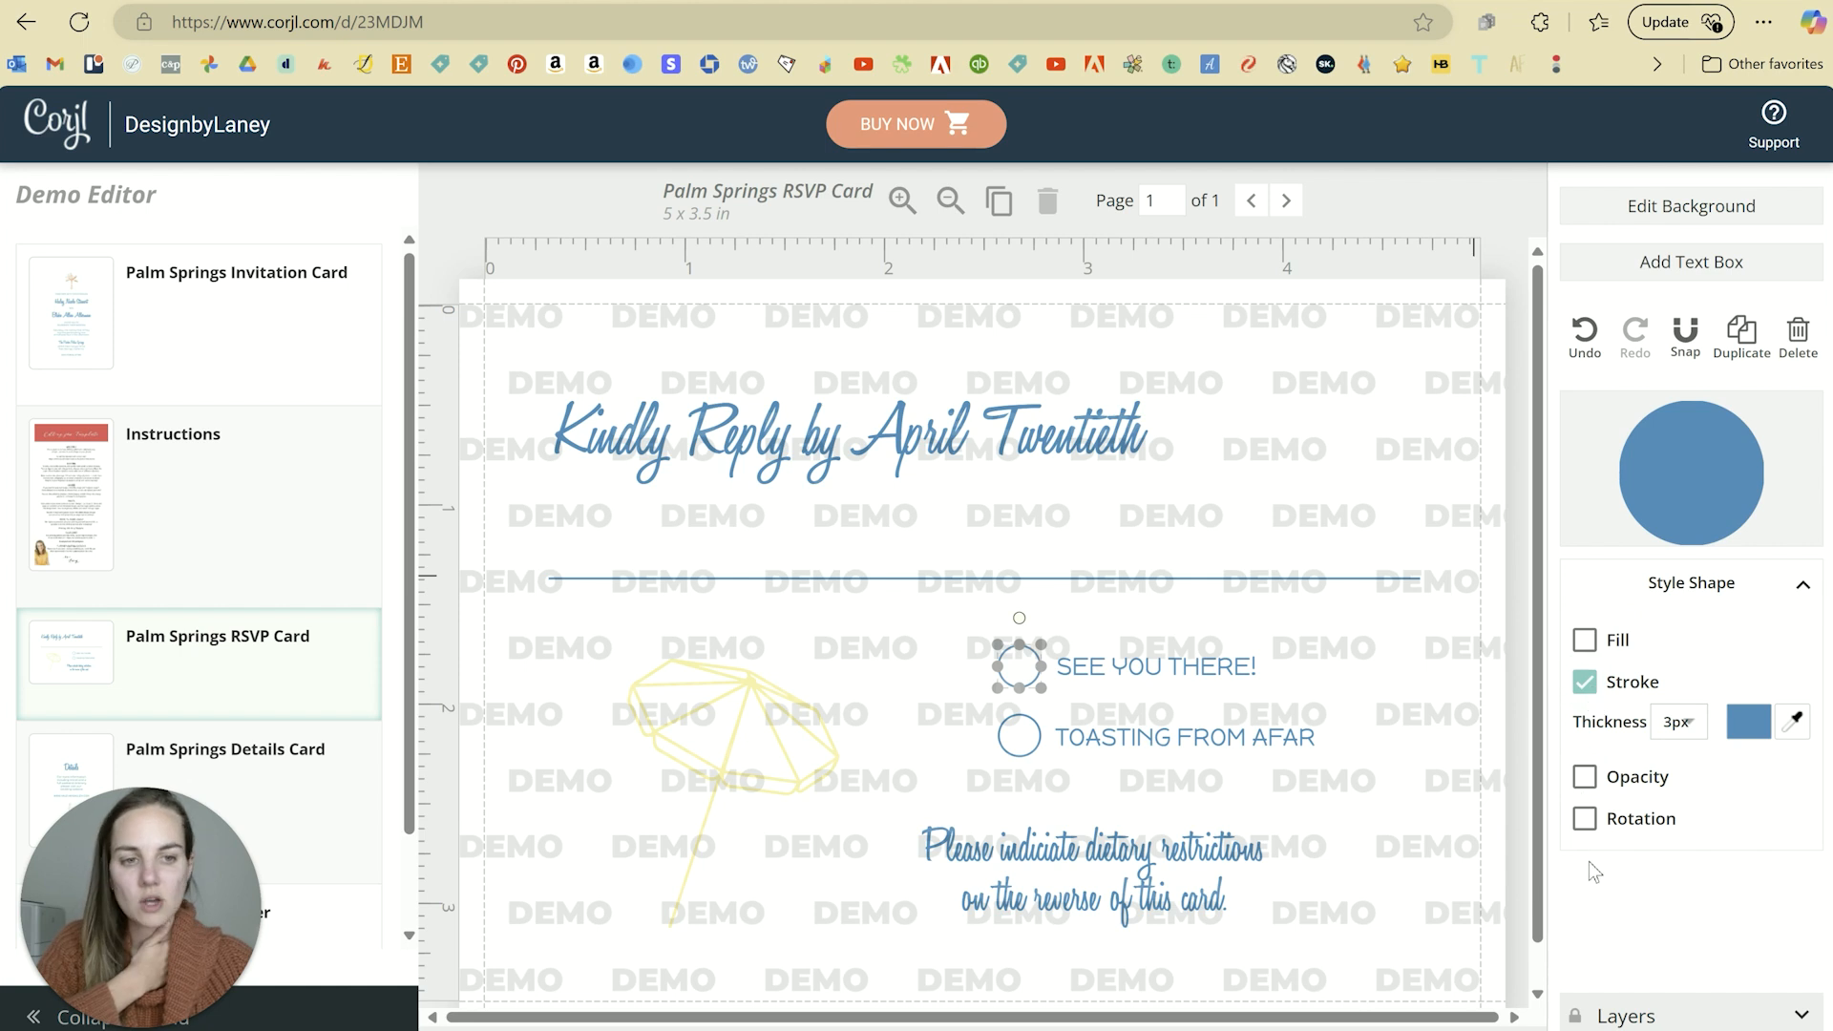
pyautogui.click(1802, 585)
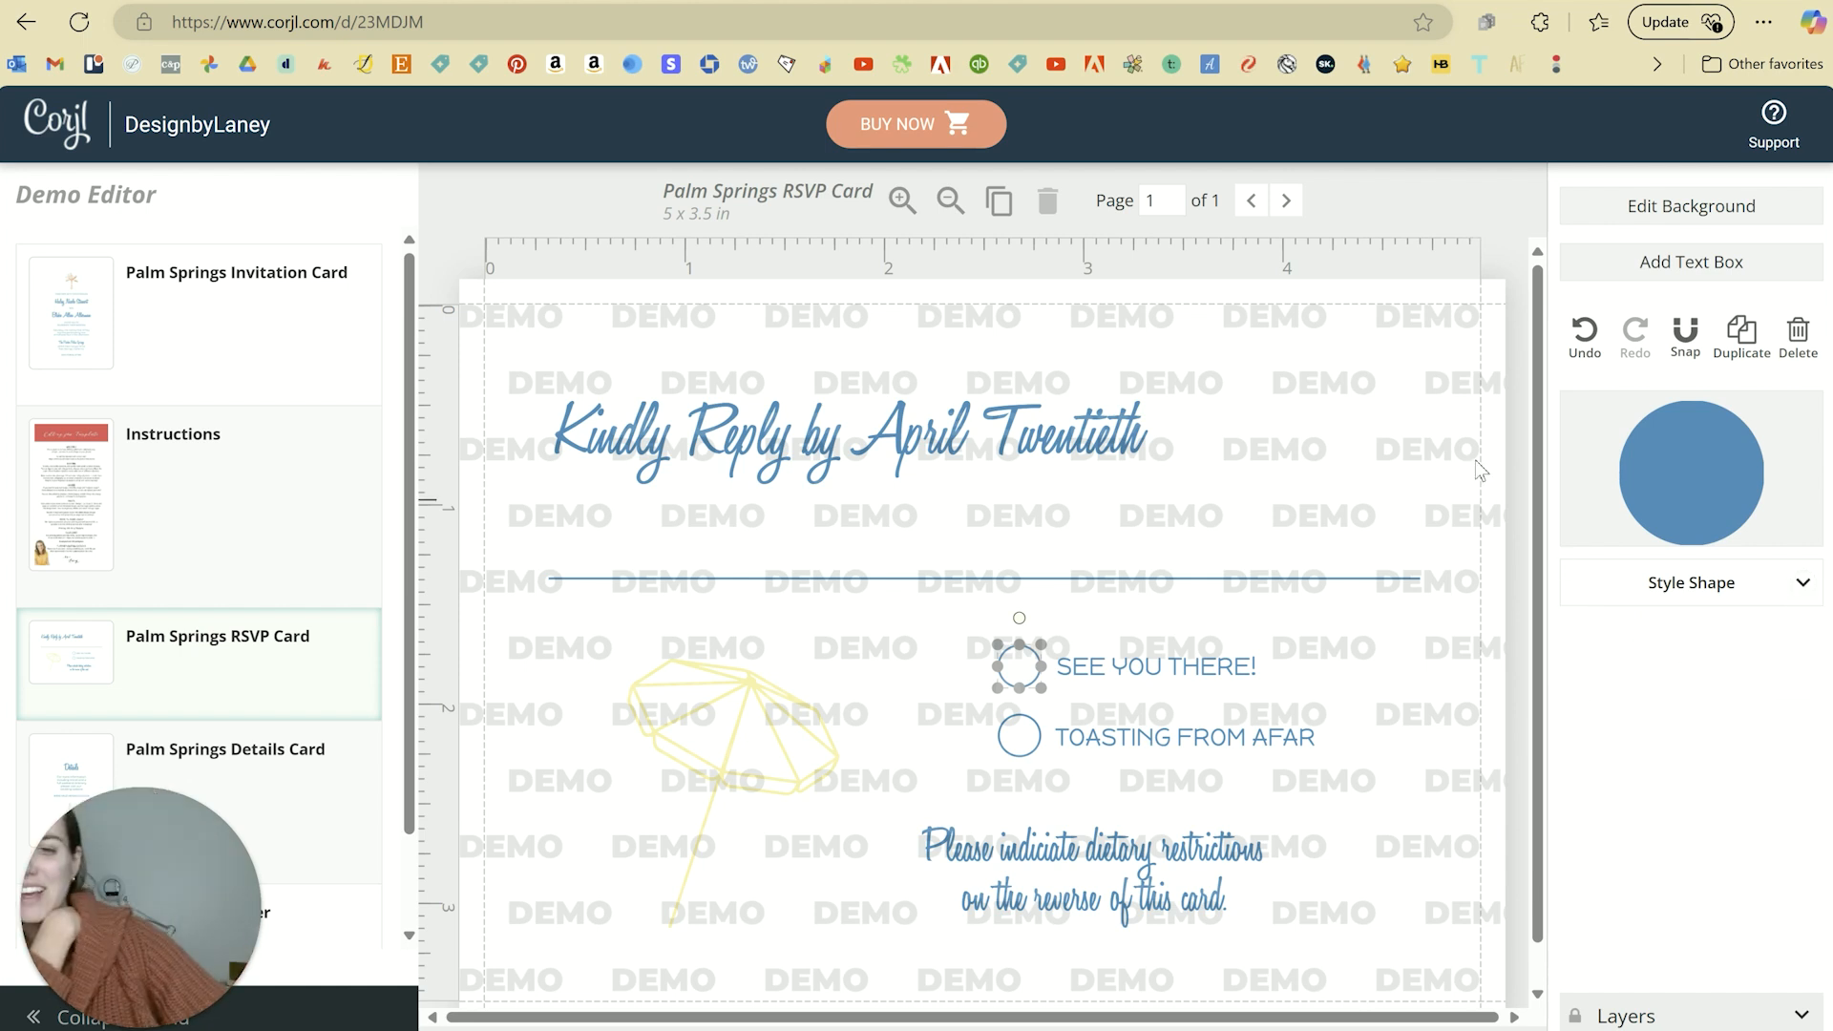
pyautogui.click(1493, 664)
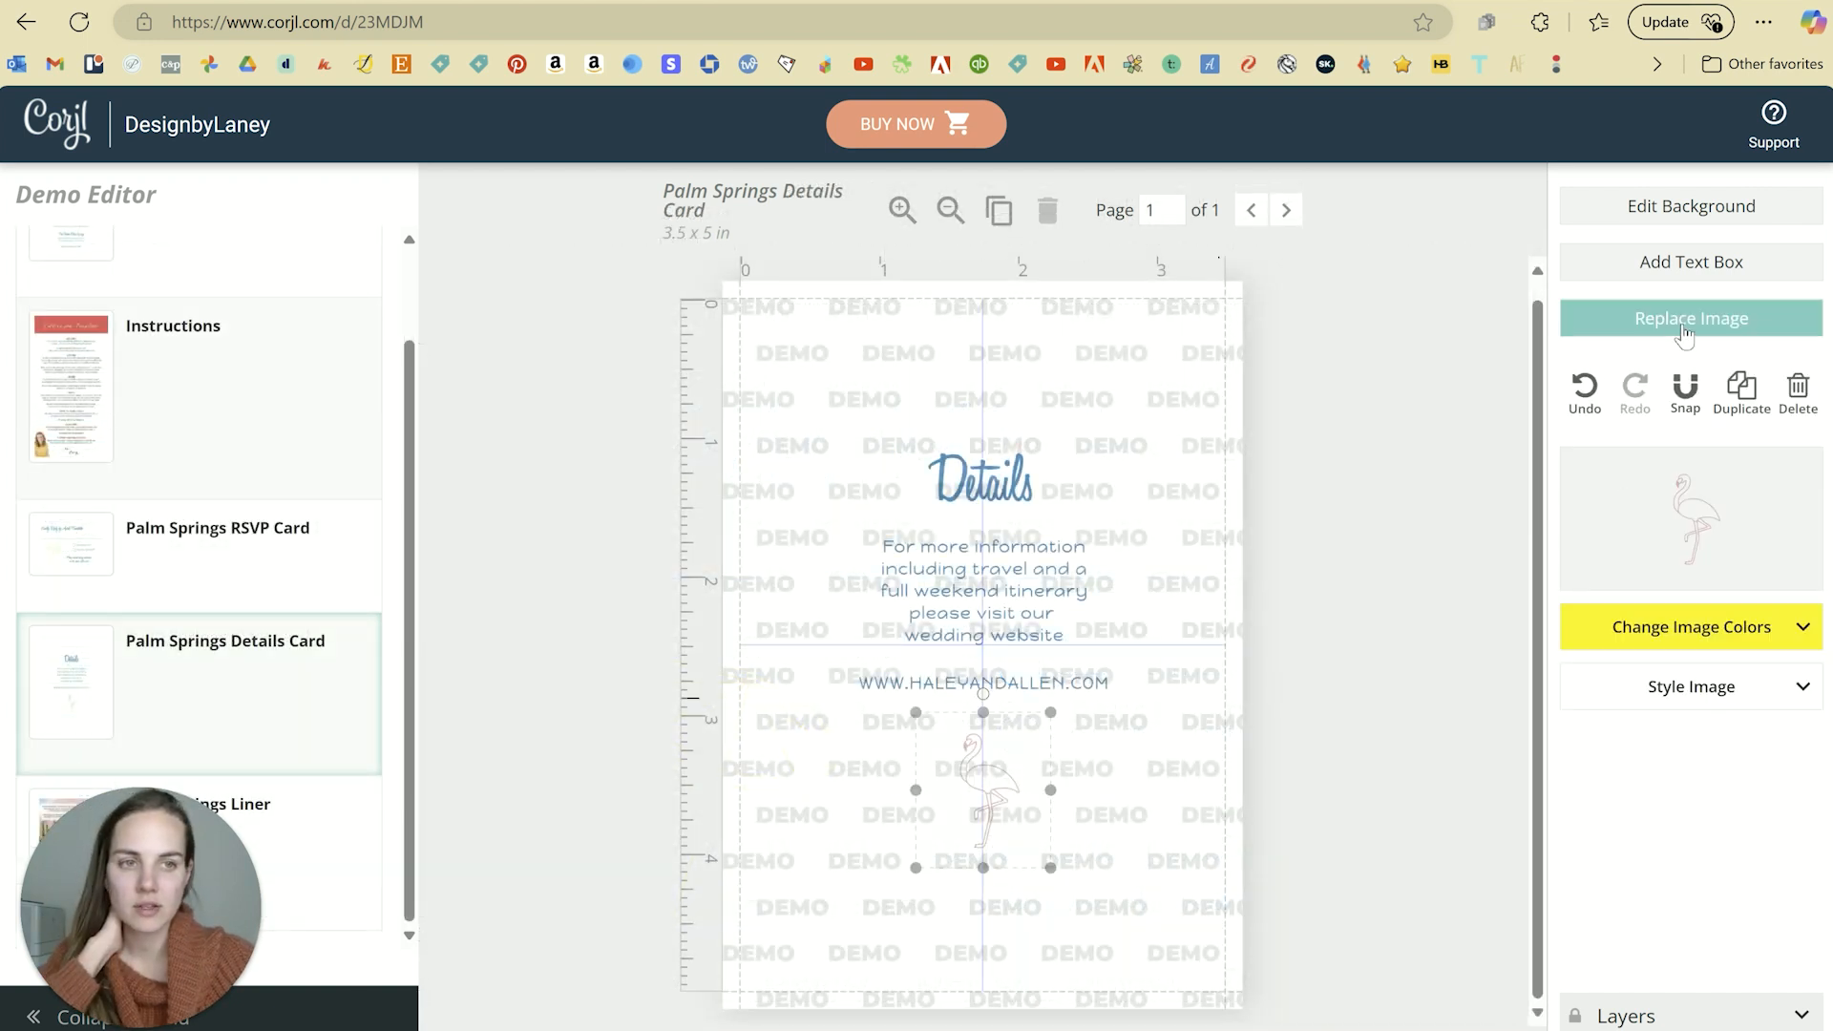
# Step: Set the Details Card background to the pale yellow preset colour
pyautogui.click(1685, 209)
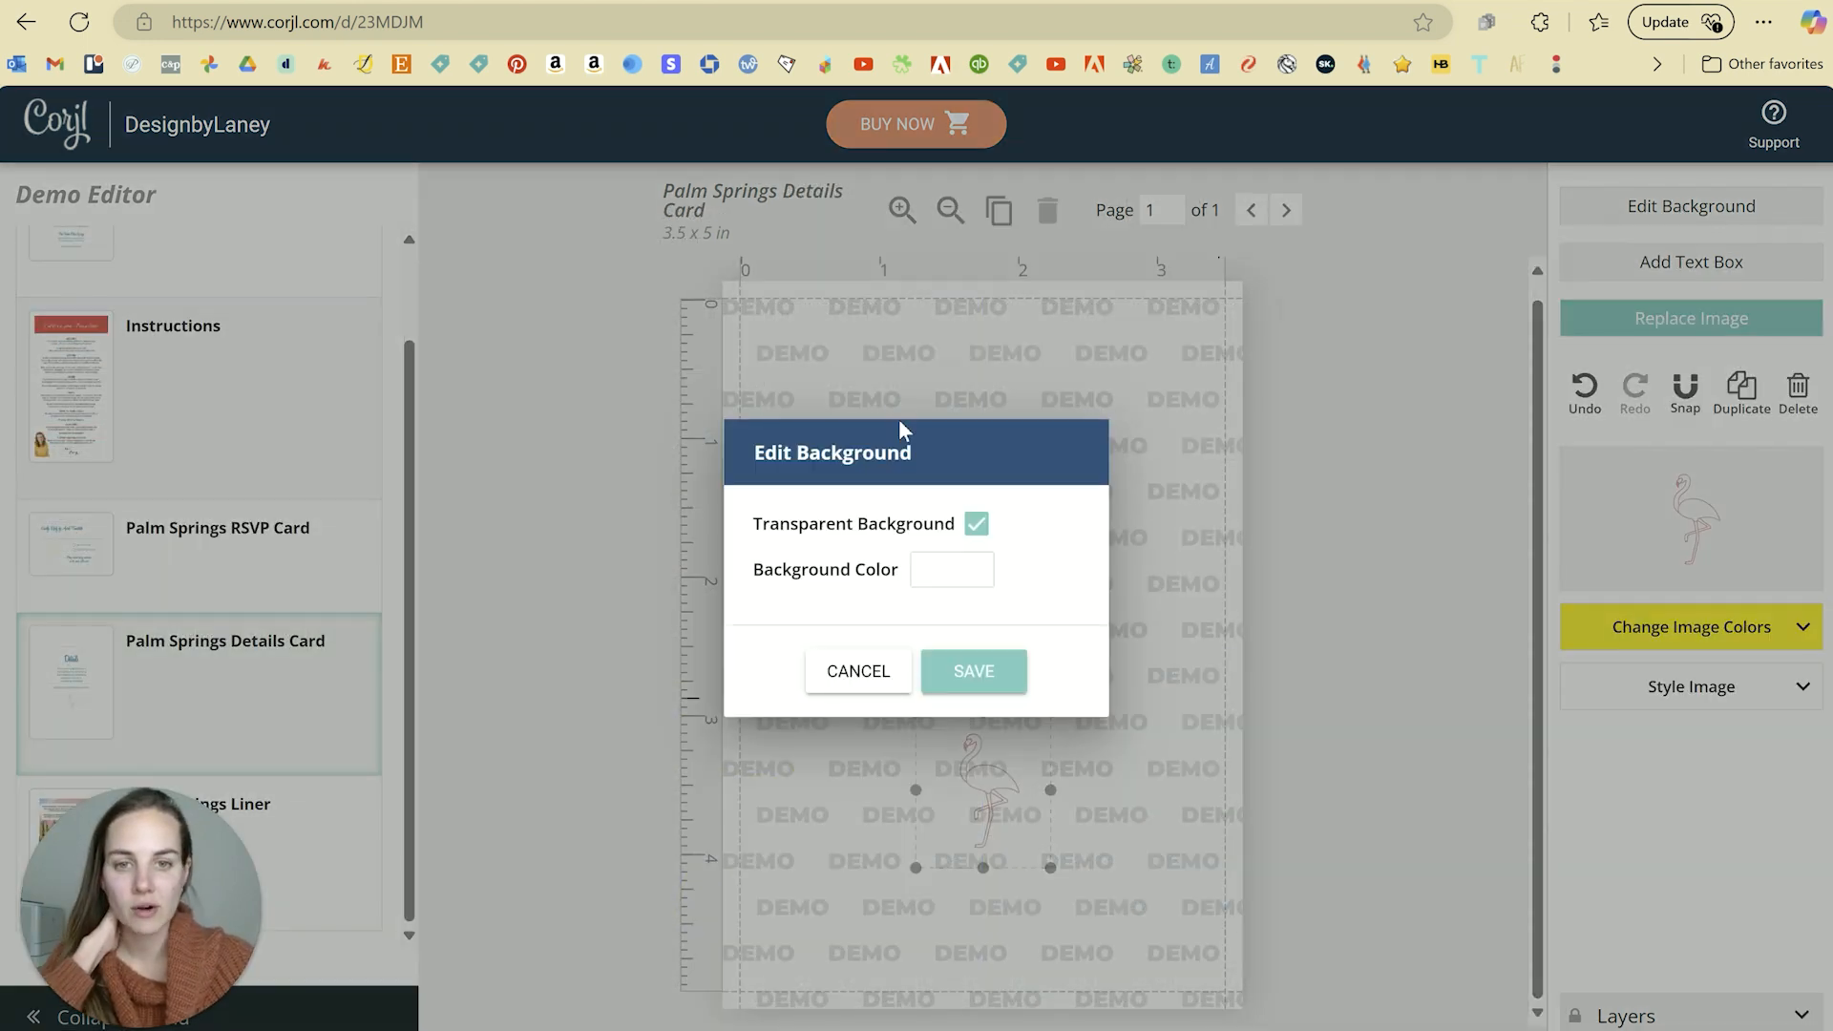
pyautogui.click(946, 574)
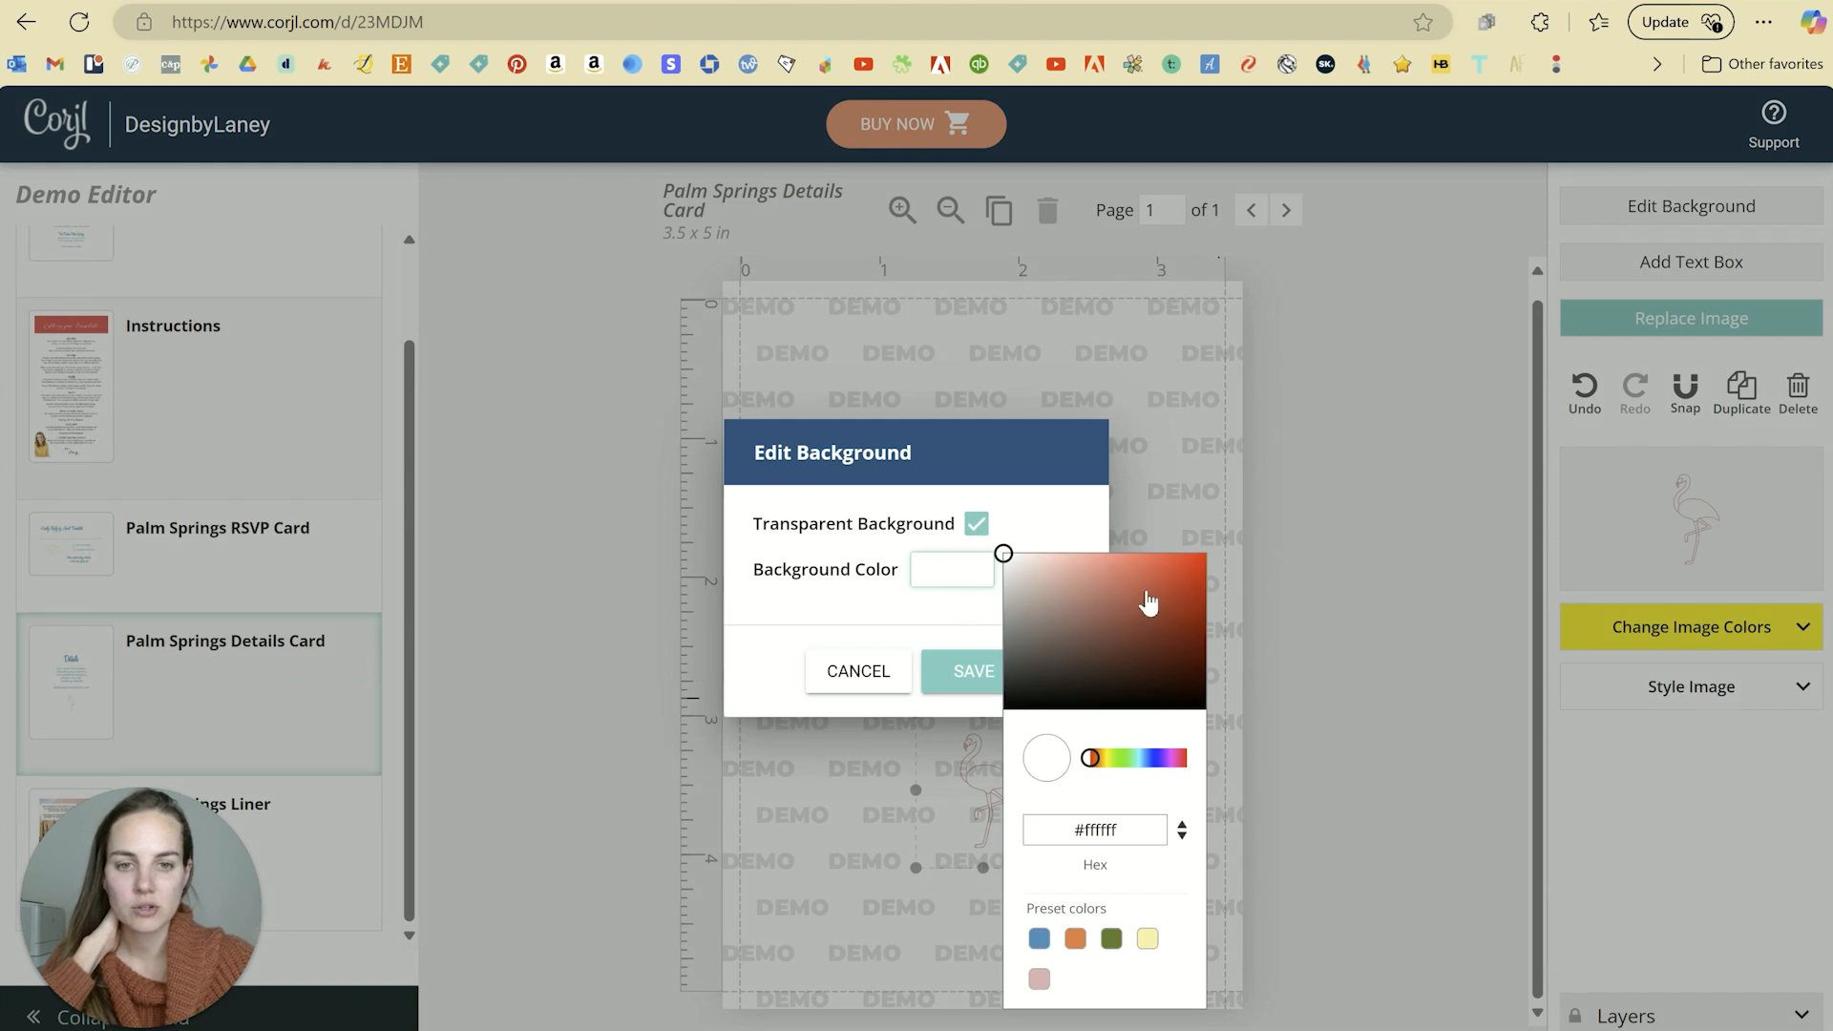
pyautogui.click(1111, 939)
pyautogui.click(1146, 939)
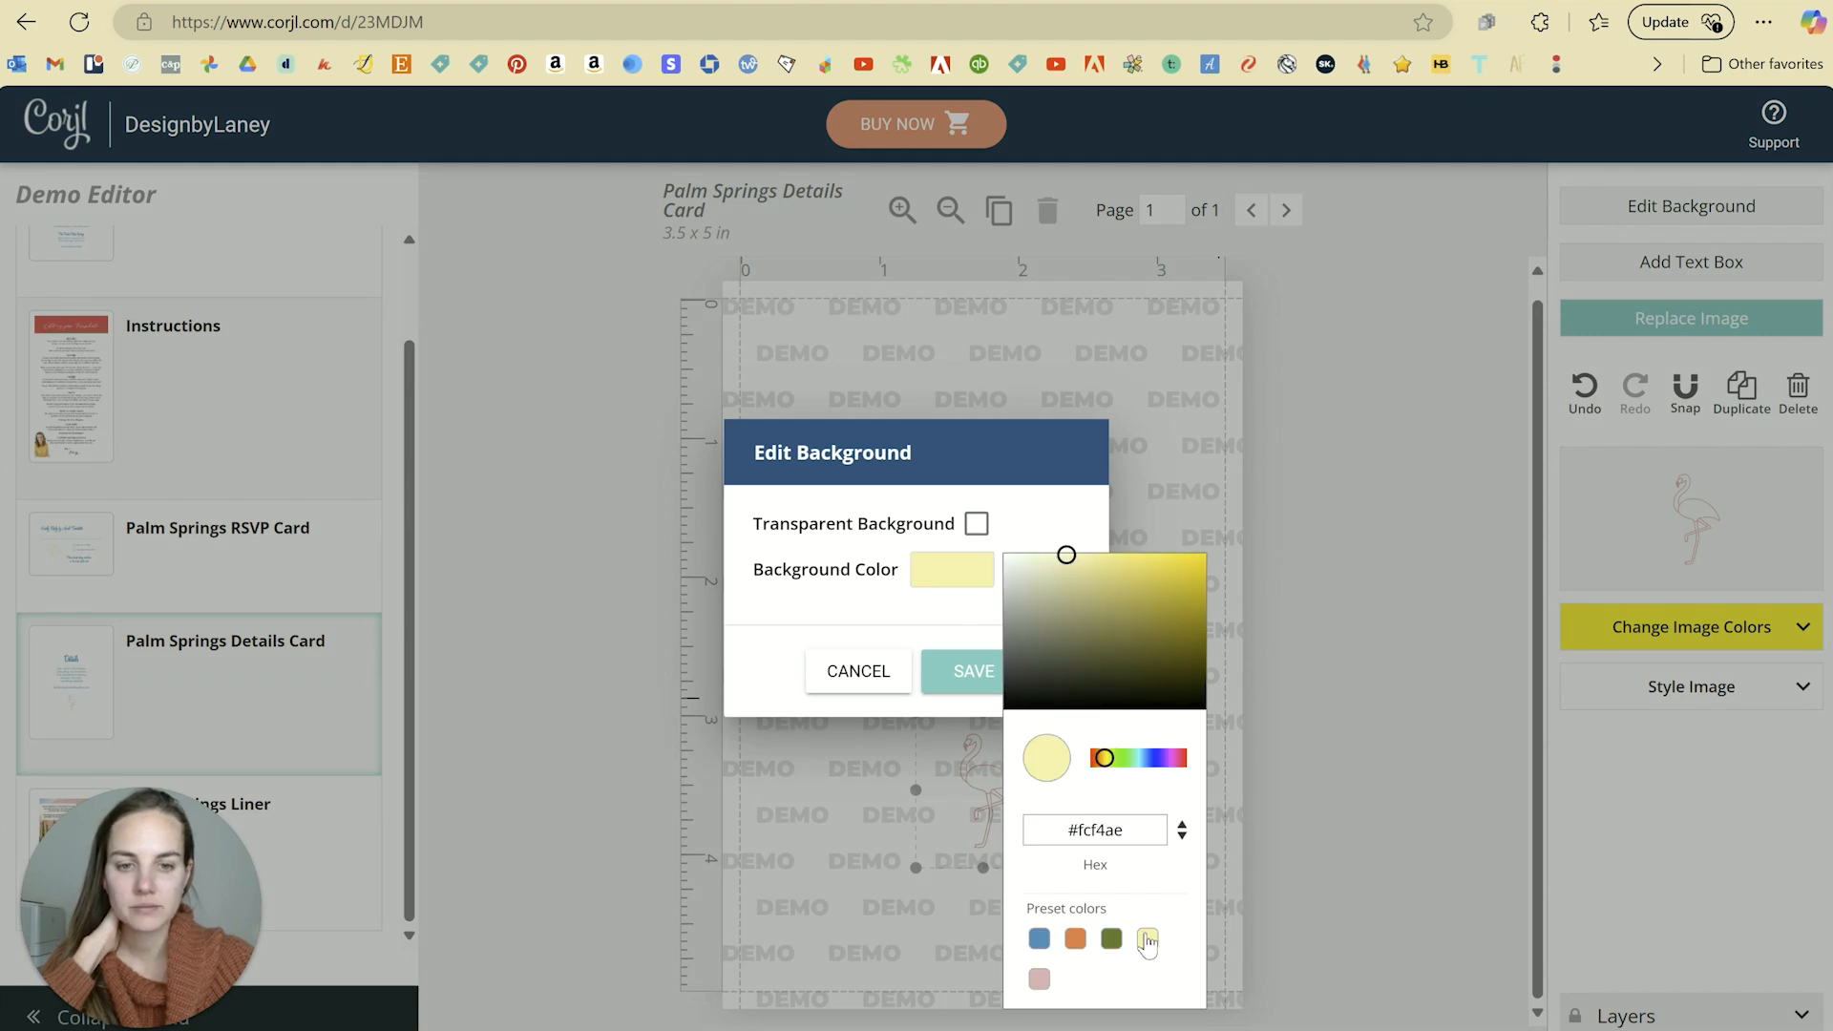
pyautogui.click(965, 685)
# Step: Load the Palm Springs Invitation Card onto the canvas
pyautogui.click(1164, 628)
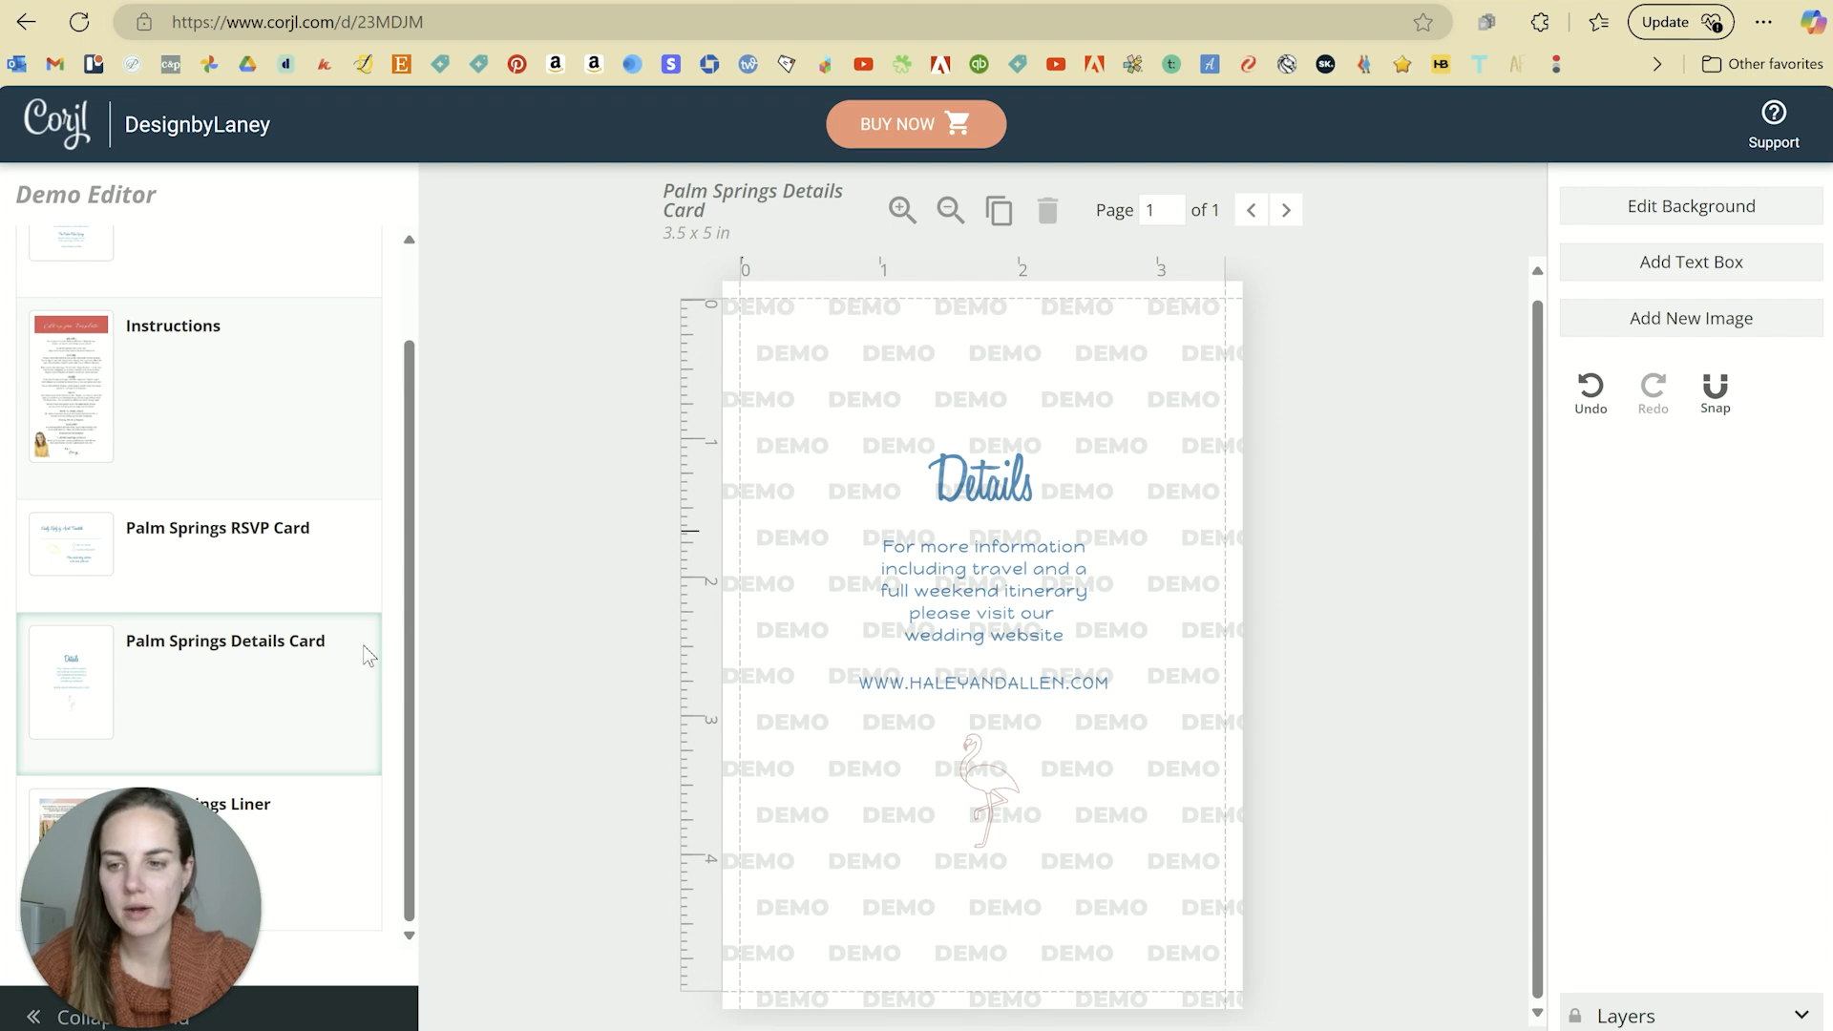
pyautogui.click(201, 262)
pyautogui.click(955, 599)
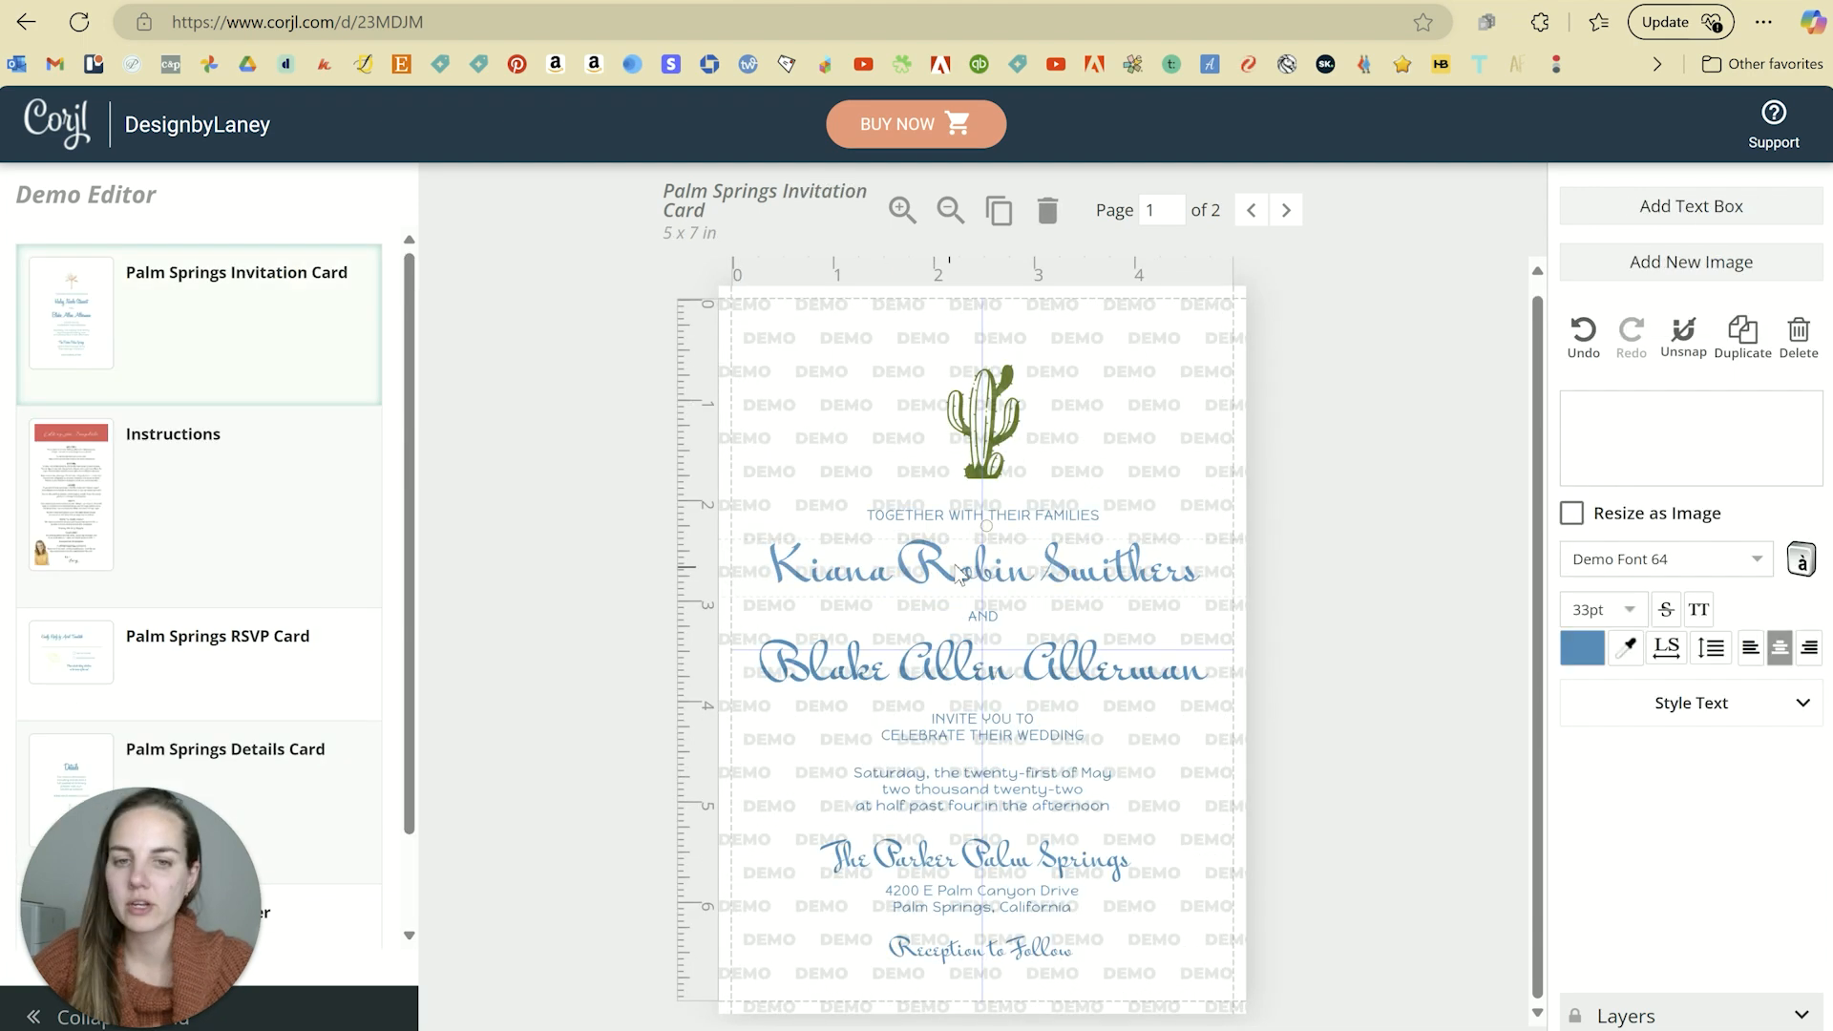
pyautogui.click(1281, 601)
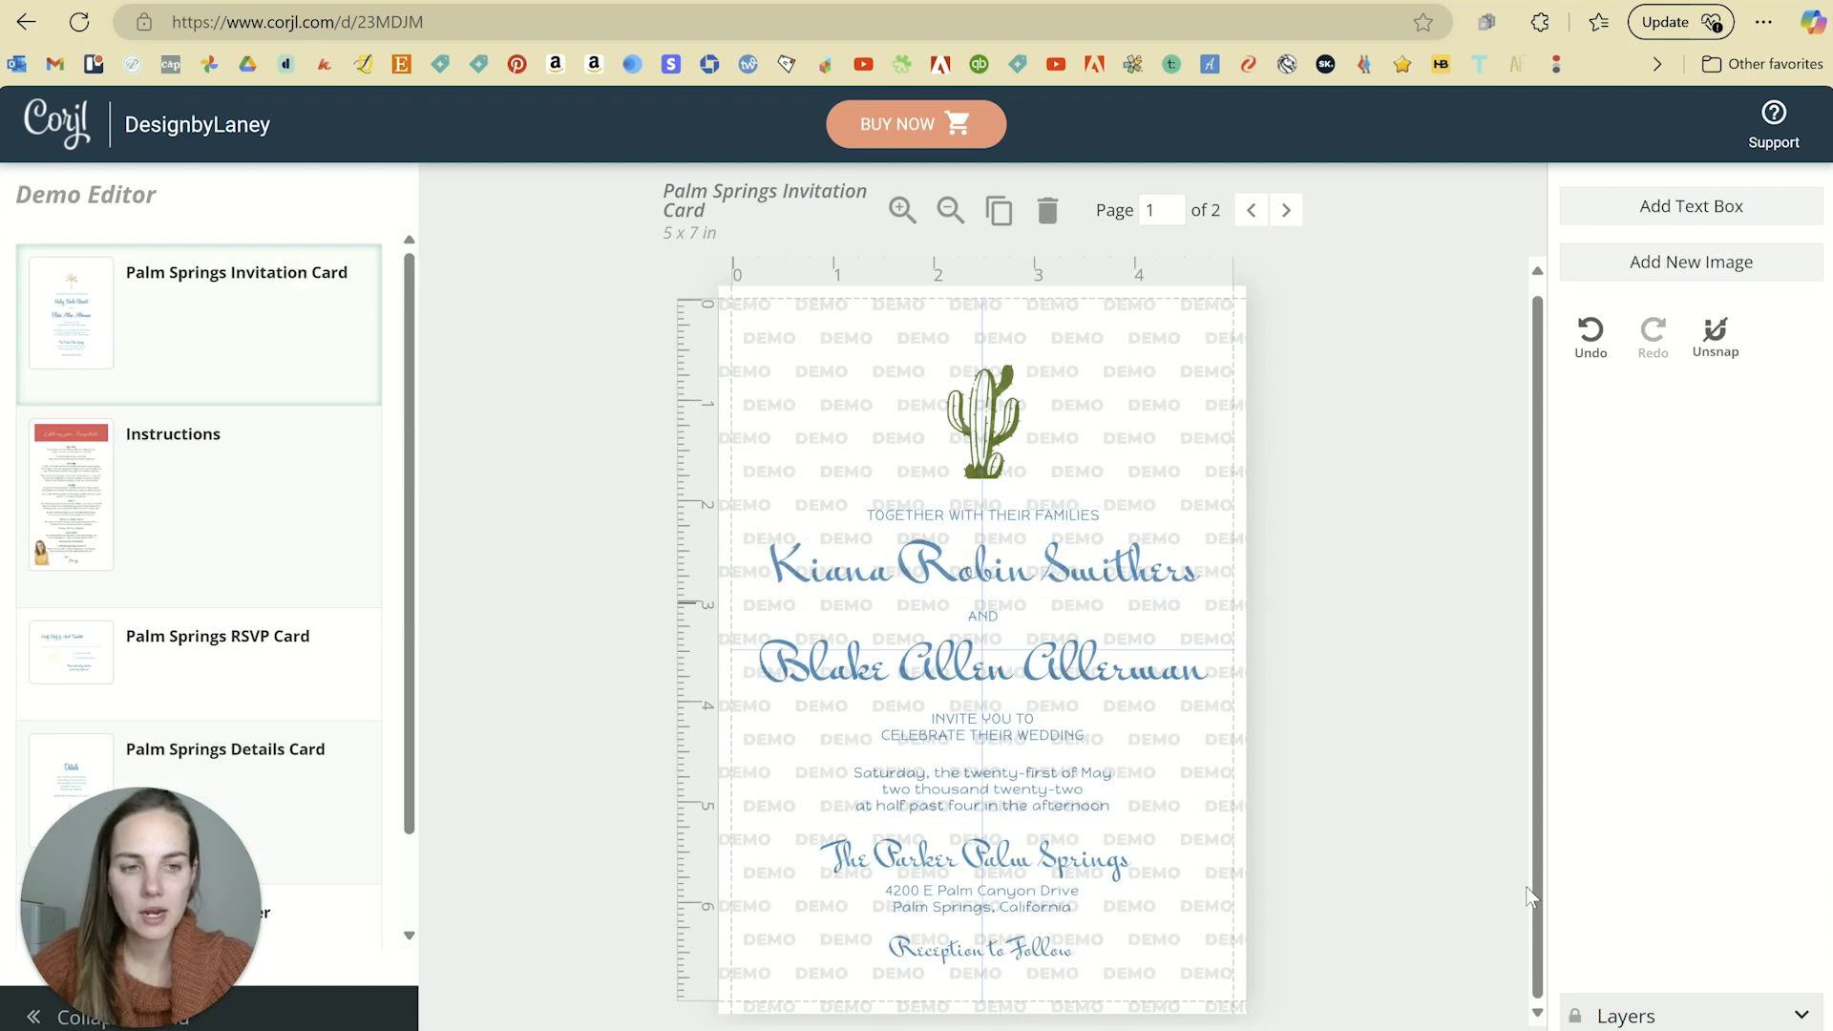
pyautogui.click(1803, 1015)
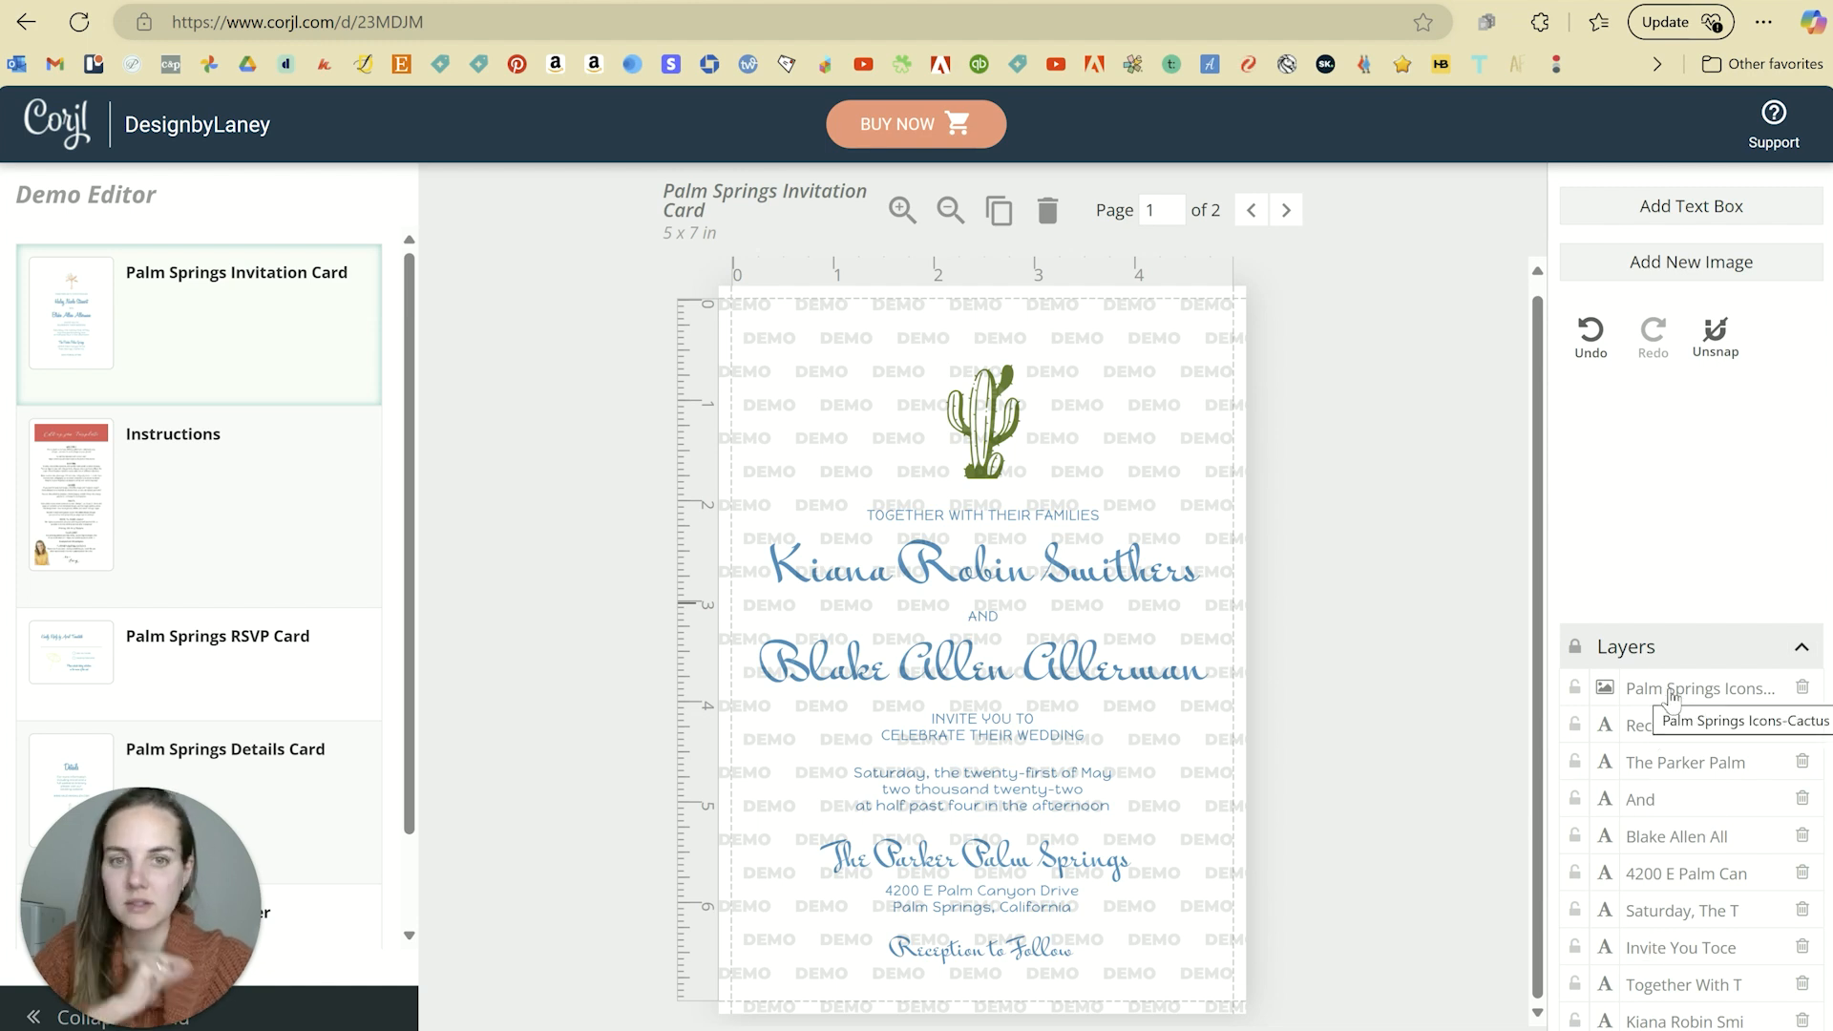
pyautogui.click(1673, 725)
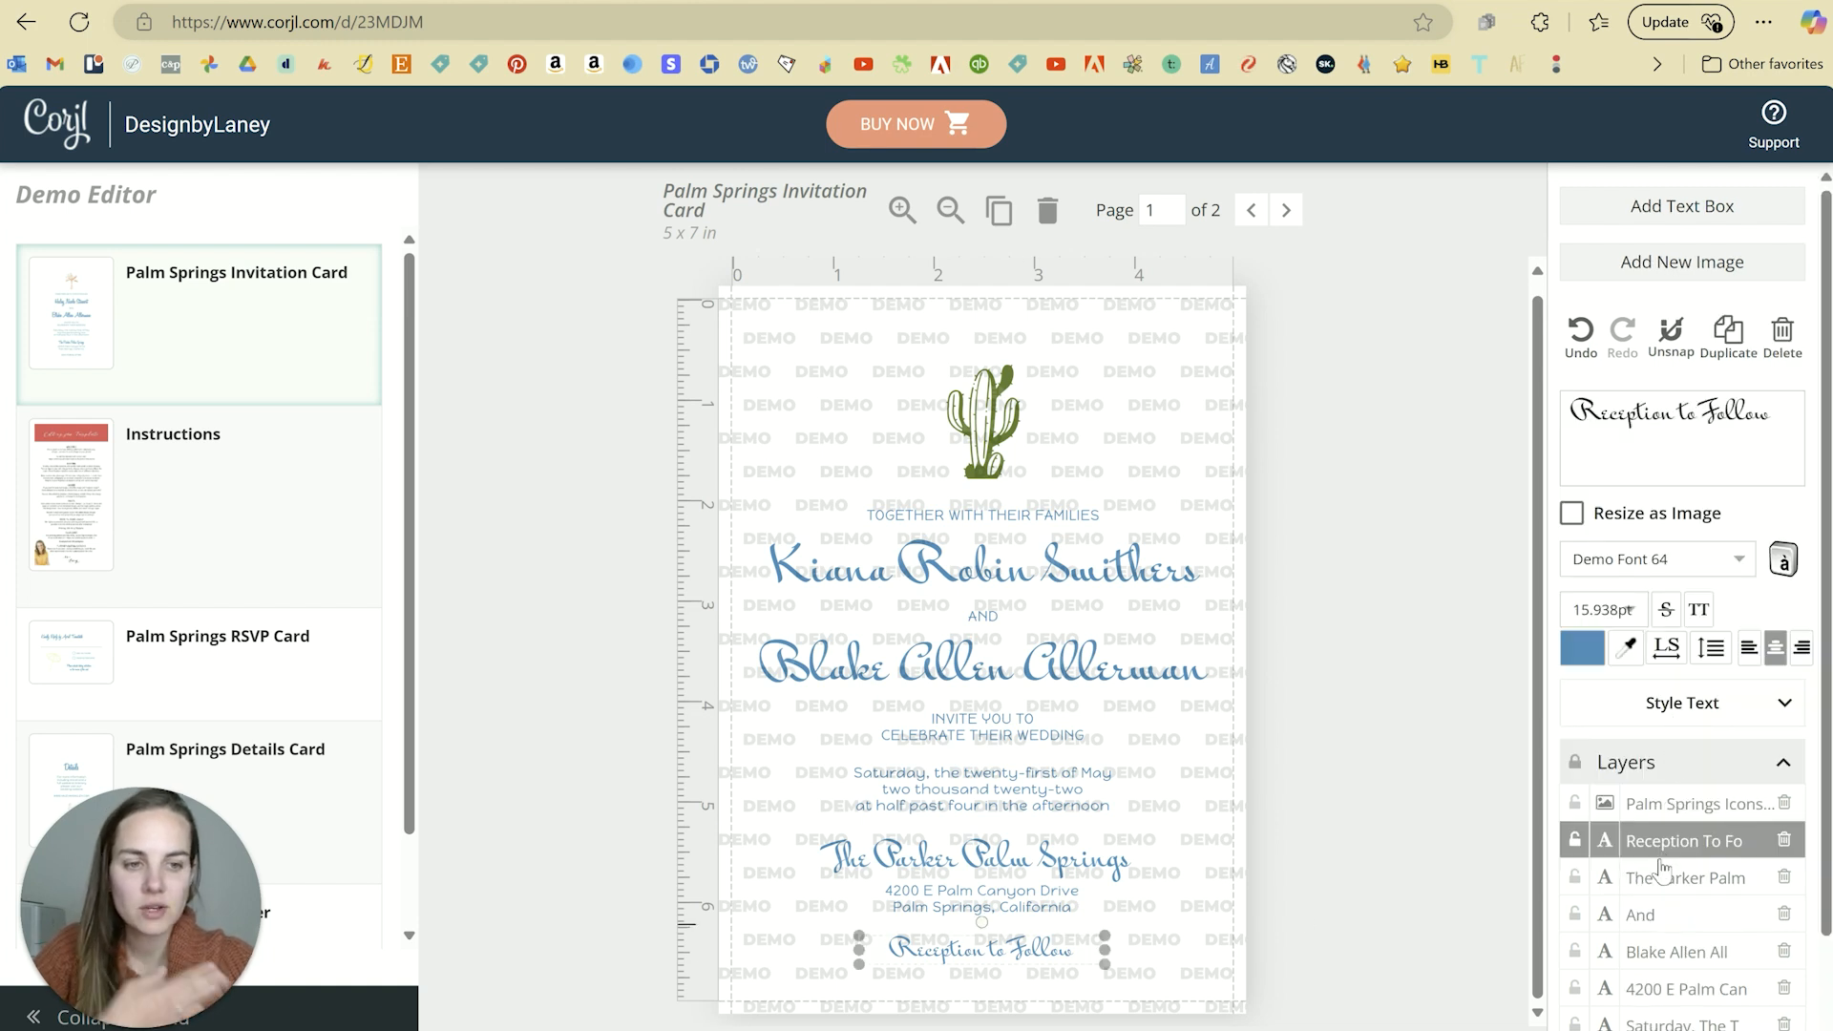
pyautogui.scroll(-1, 1671, 921)
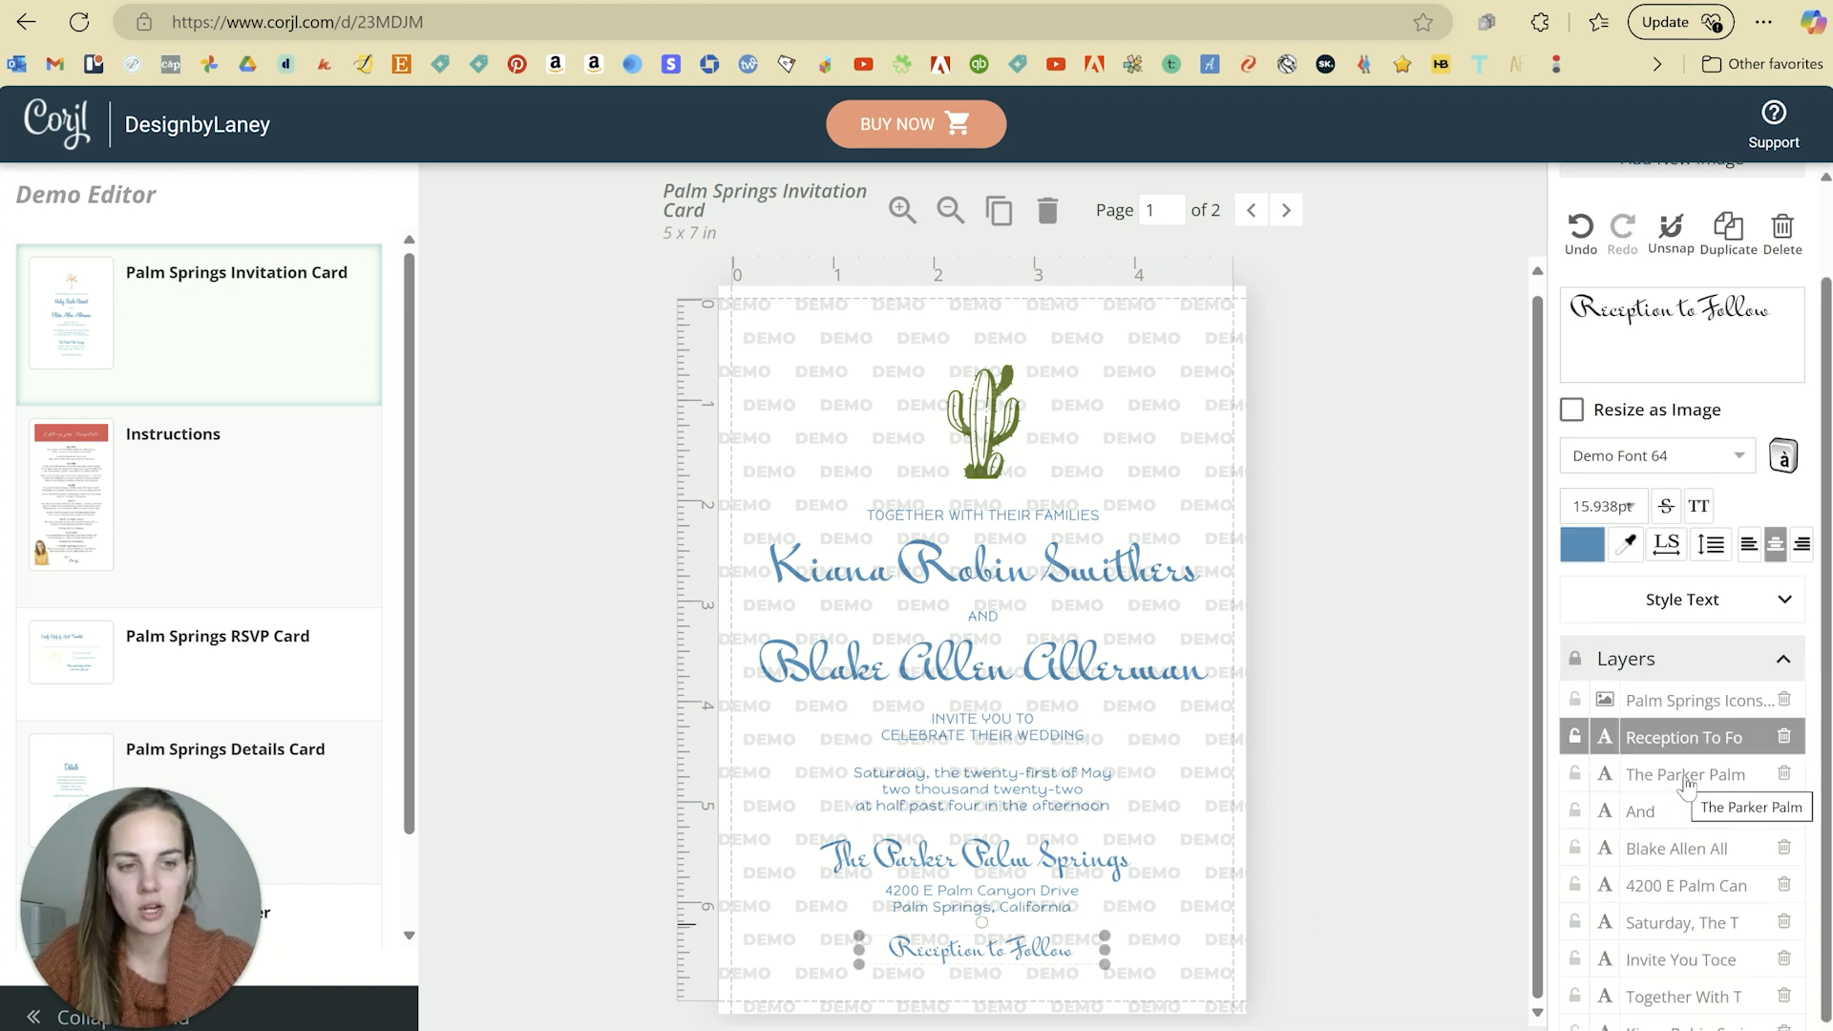
pyautogui.click(1688, 778)
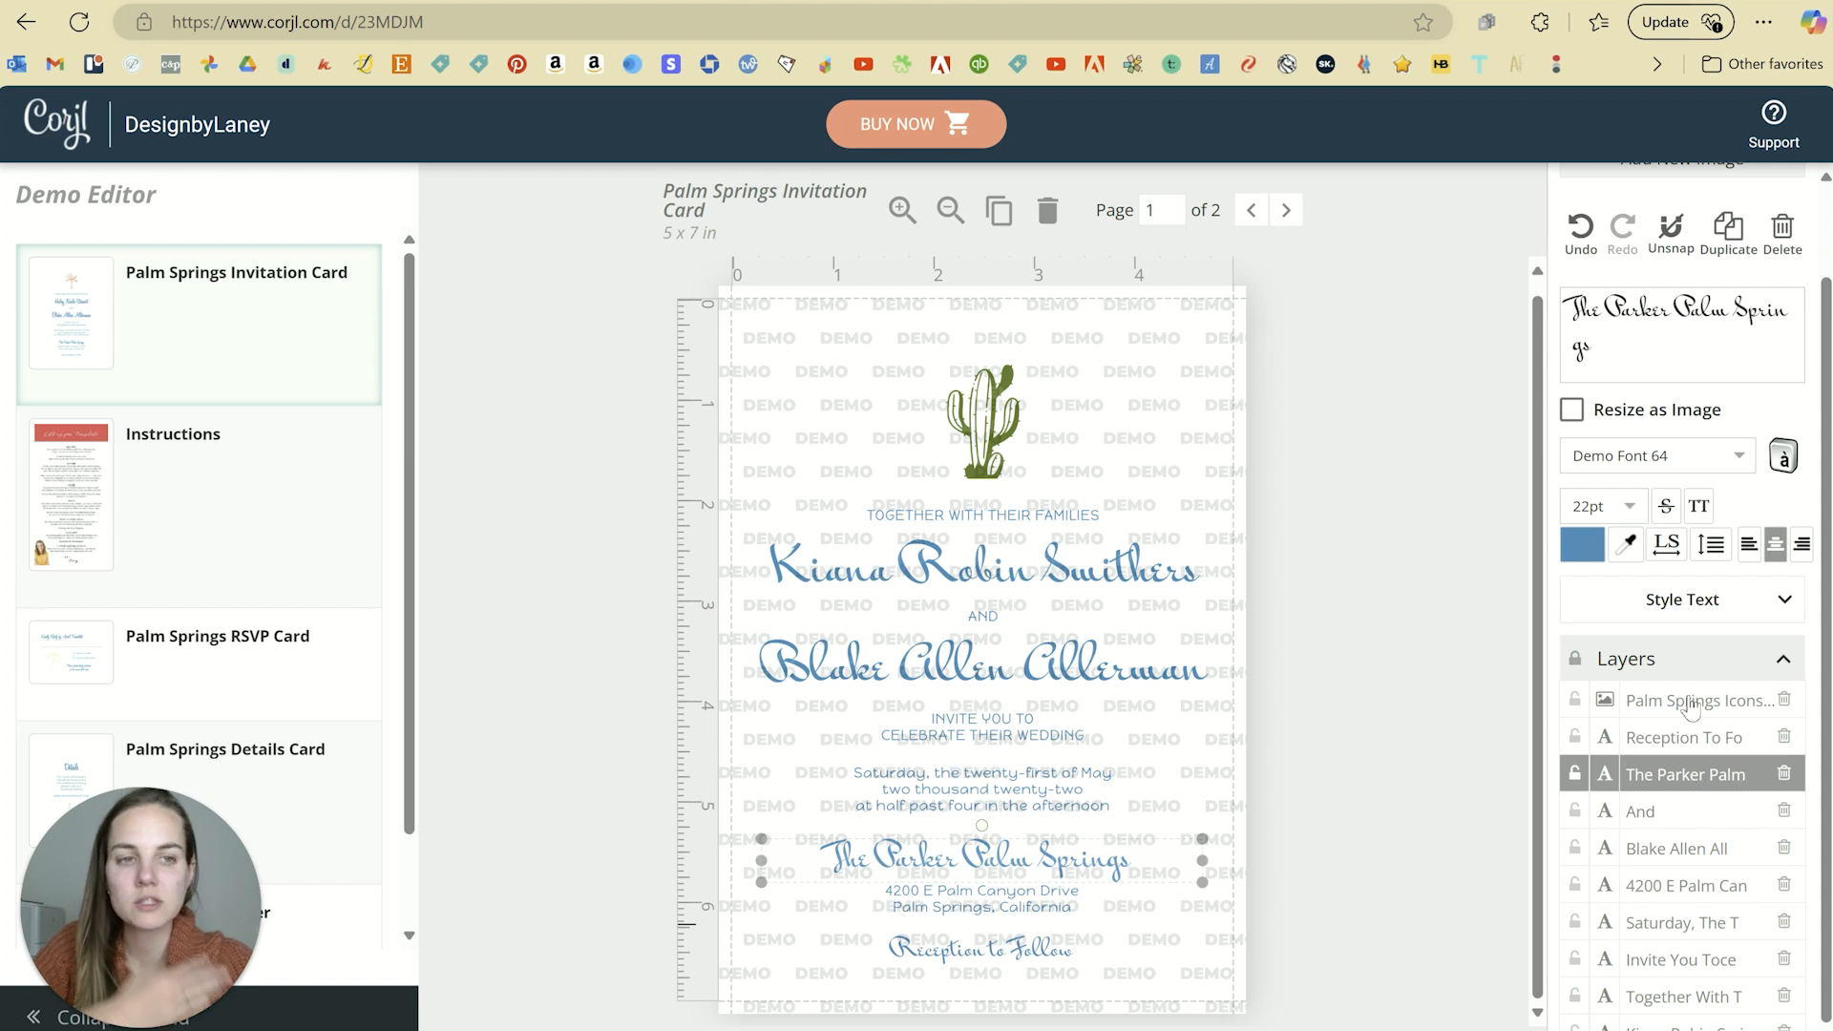
pyautogui.click(1678, 853)
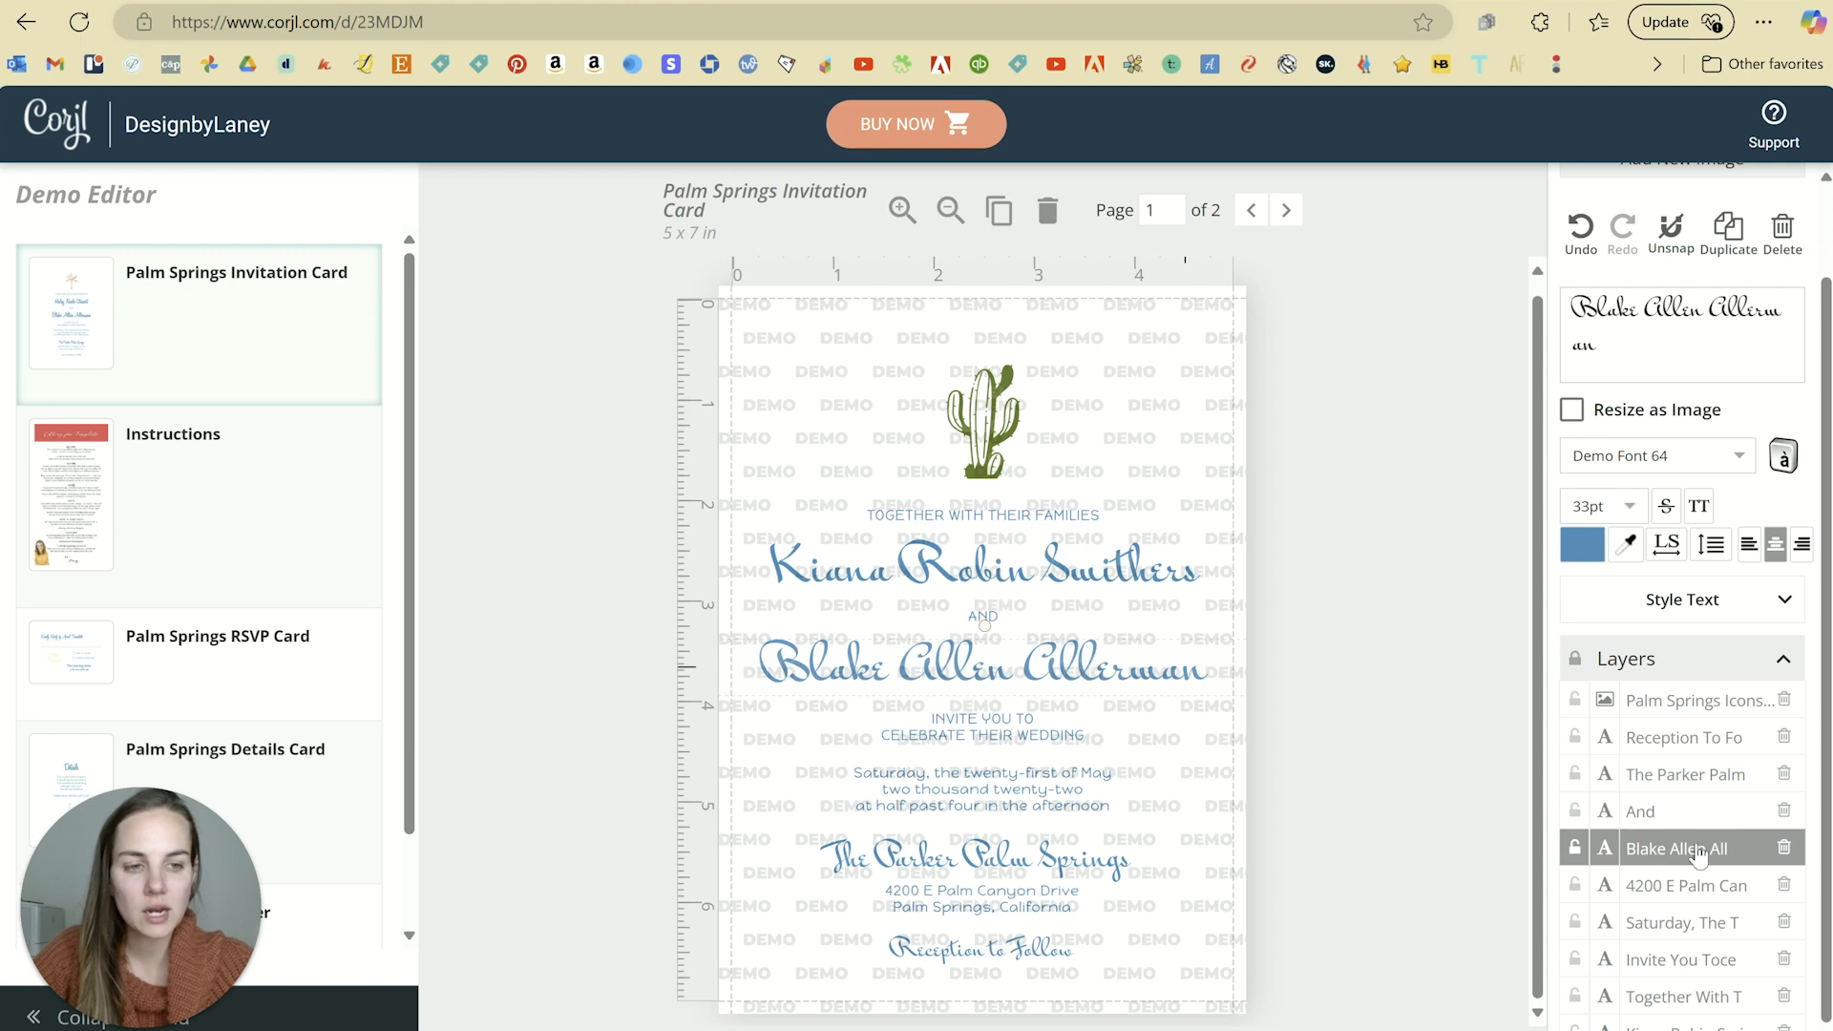
pyautogui.moveTo(1679, 850)
pyautogui.mouseDown()
pyautogui.moveTo(1673, 814)
pyautogui.moveTo(1673, 850)
pyautogui.mouseUp()
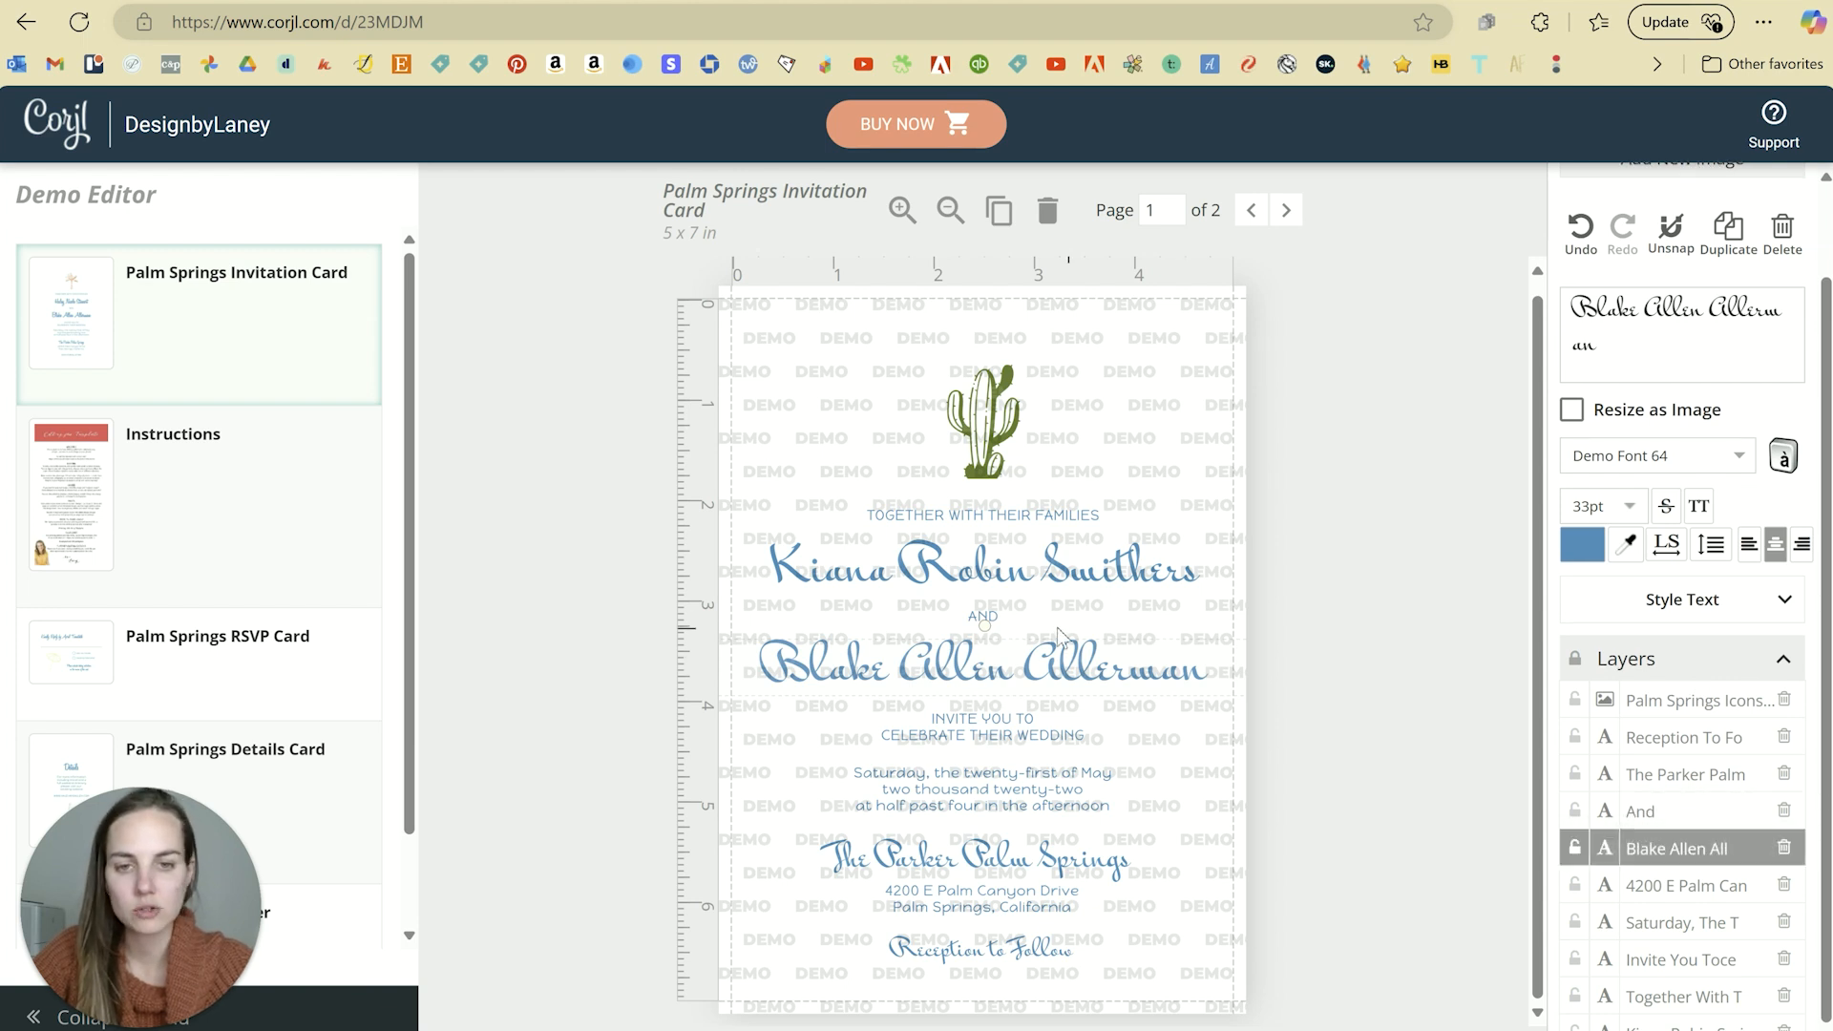
pyautogui.click(980, 621)
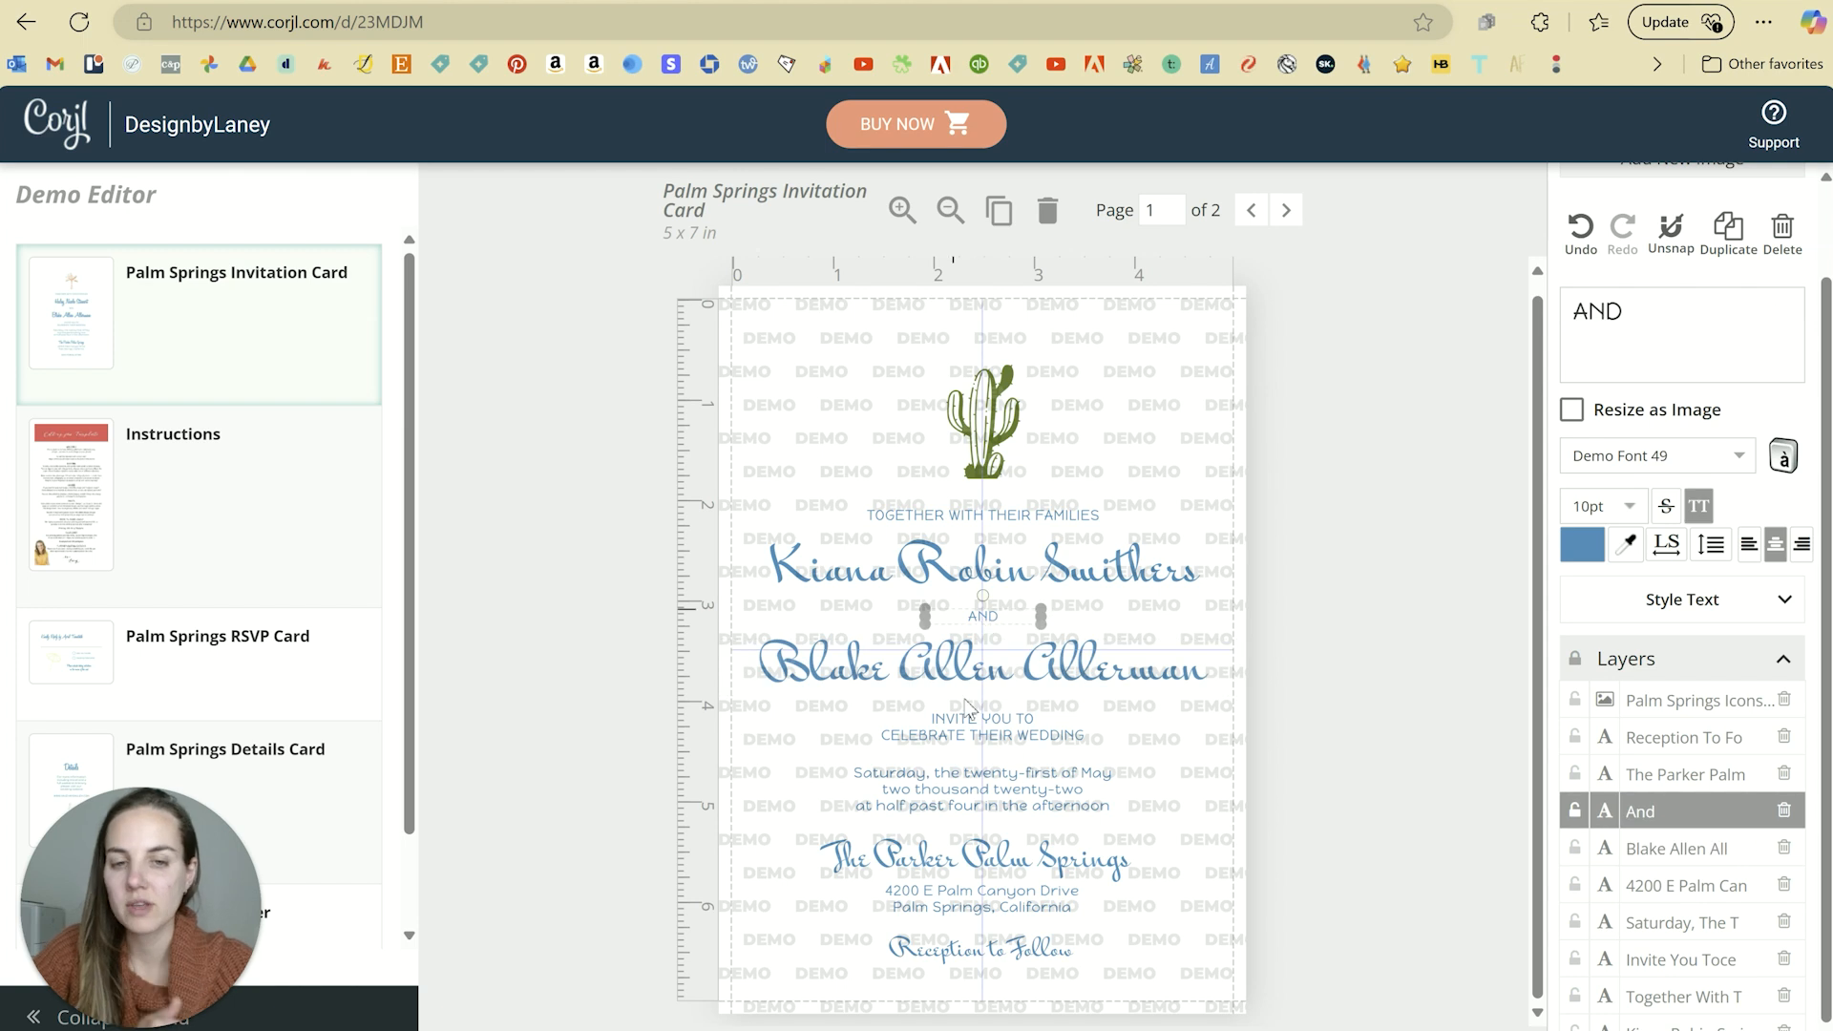
pyautogui.click(1306, 655)
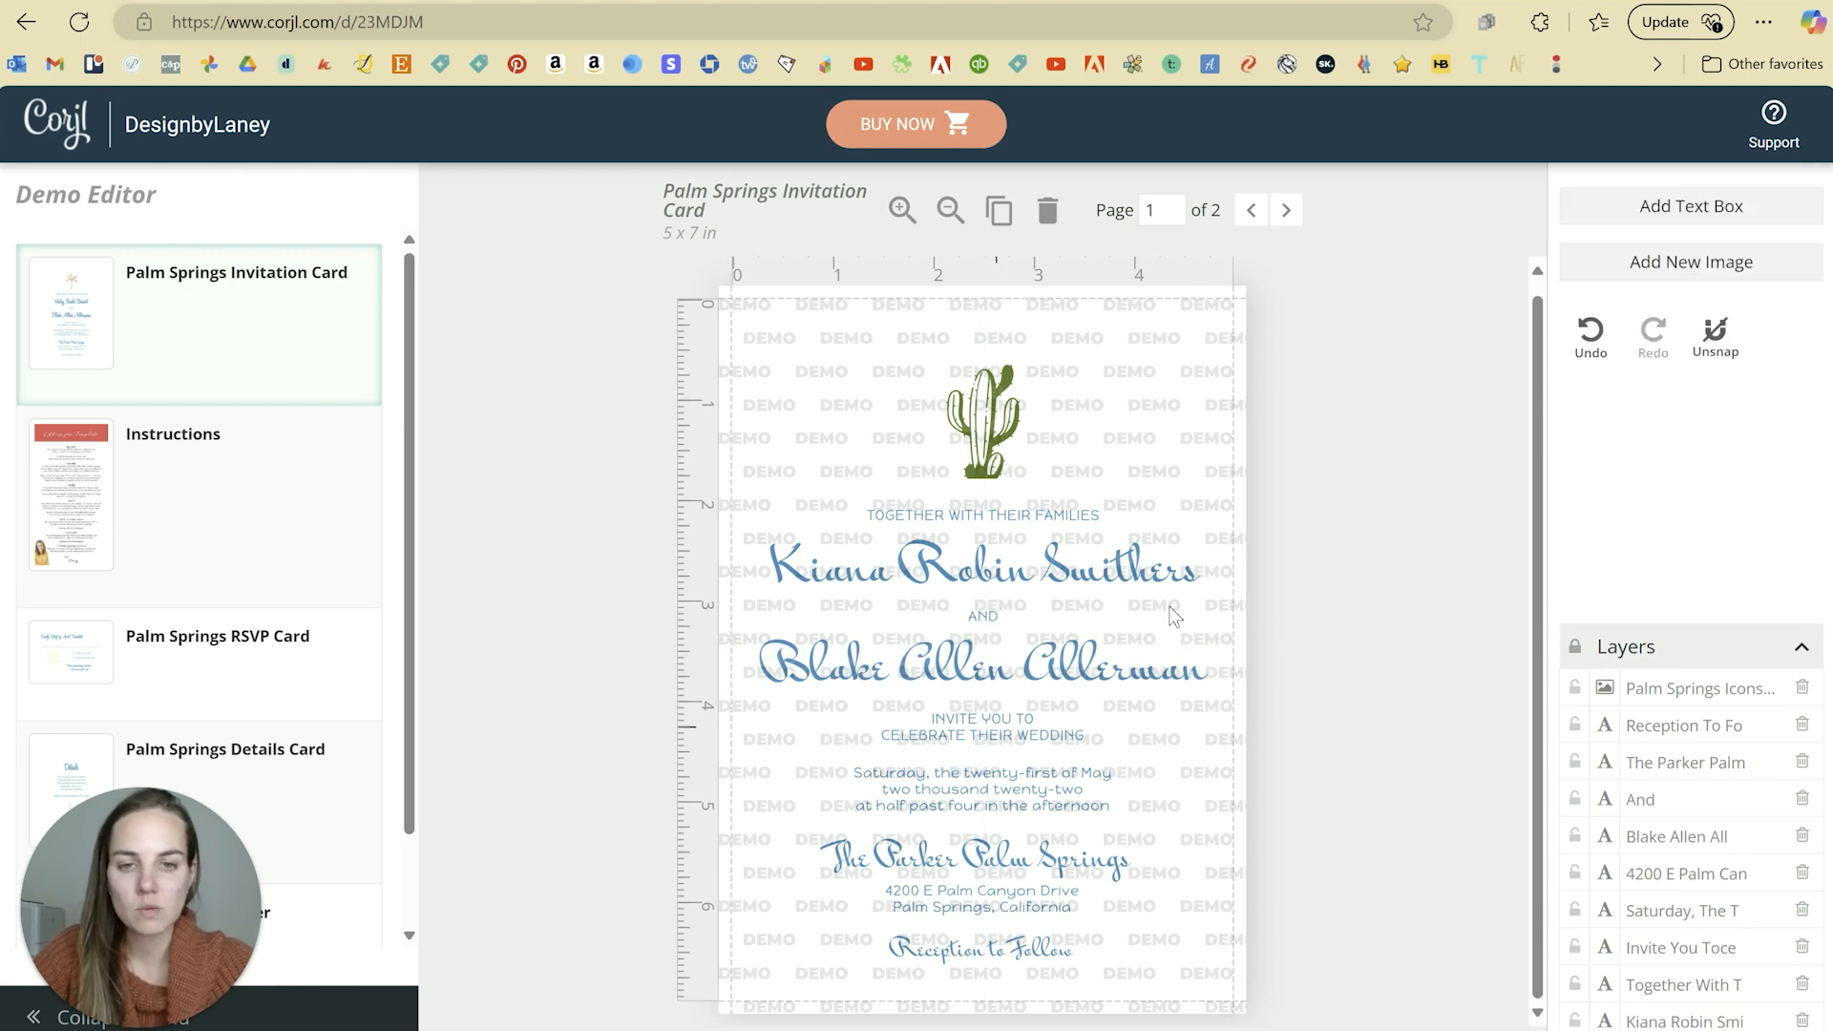
pyautogui.click(1098, 575)
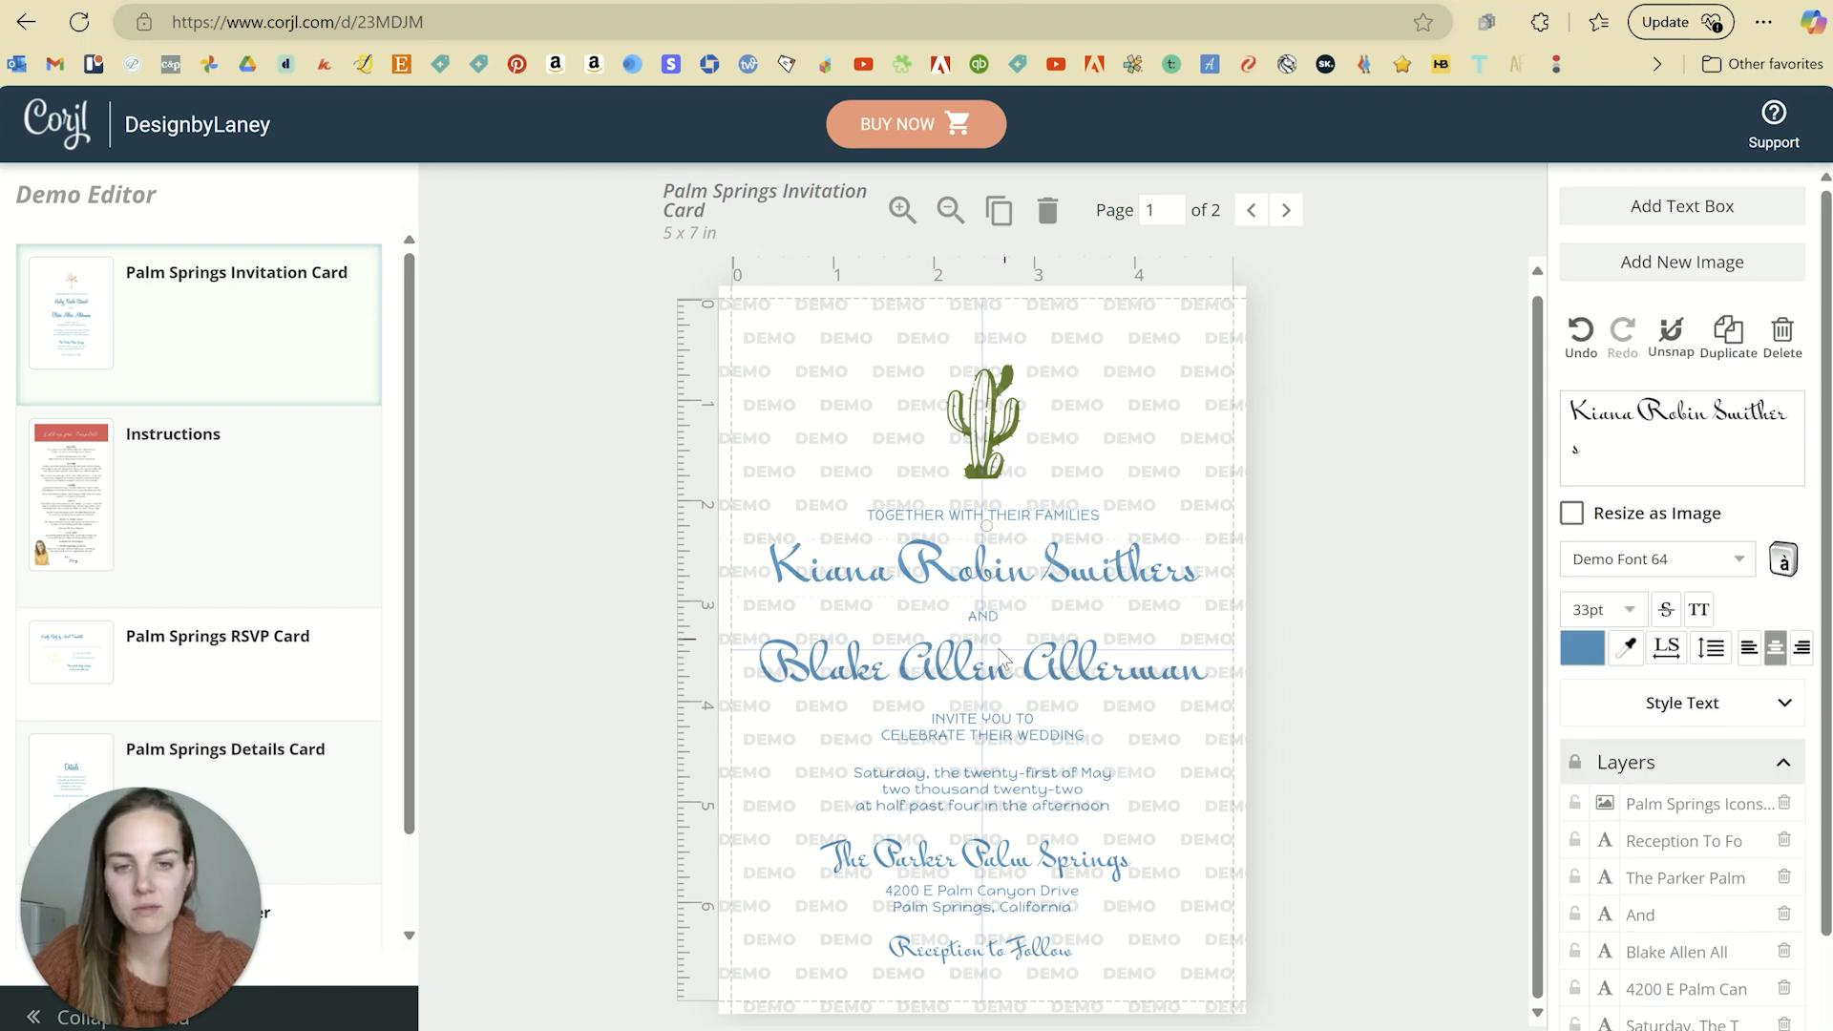
pyautogui.click(1022, 676)
pyautogui.click(1292, 637)
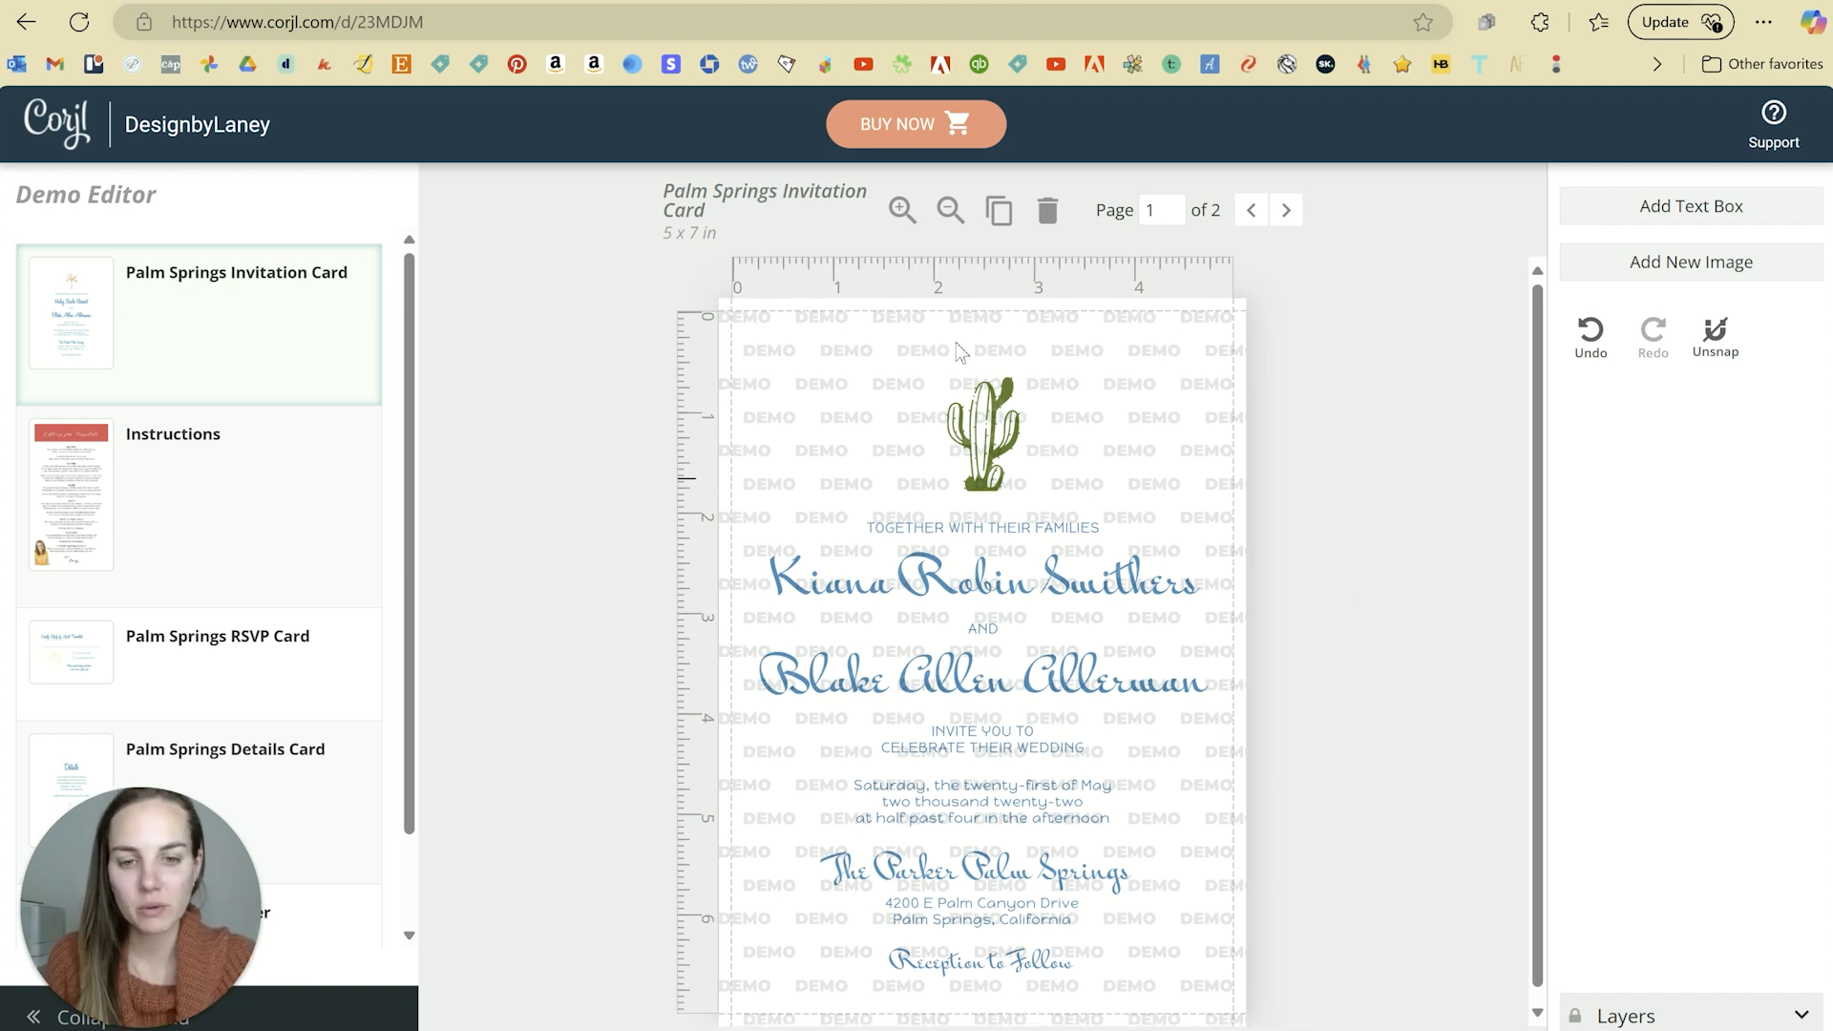
# Step: Start buying the template with BUY NOW and save the demo changes
pyautogui.click(896, 126)
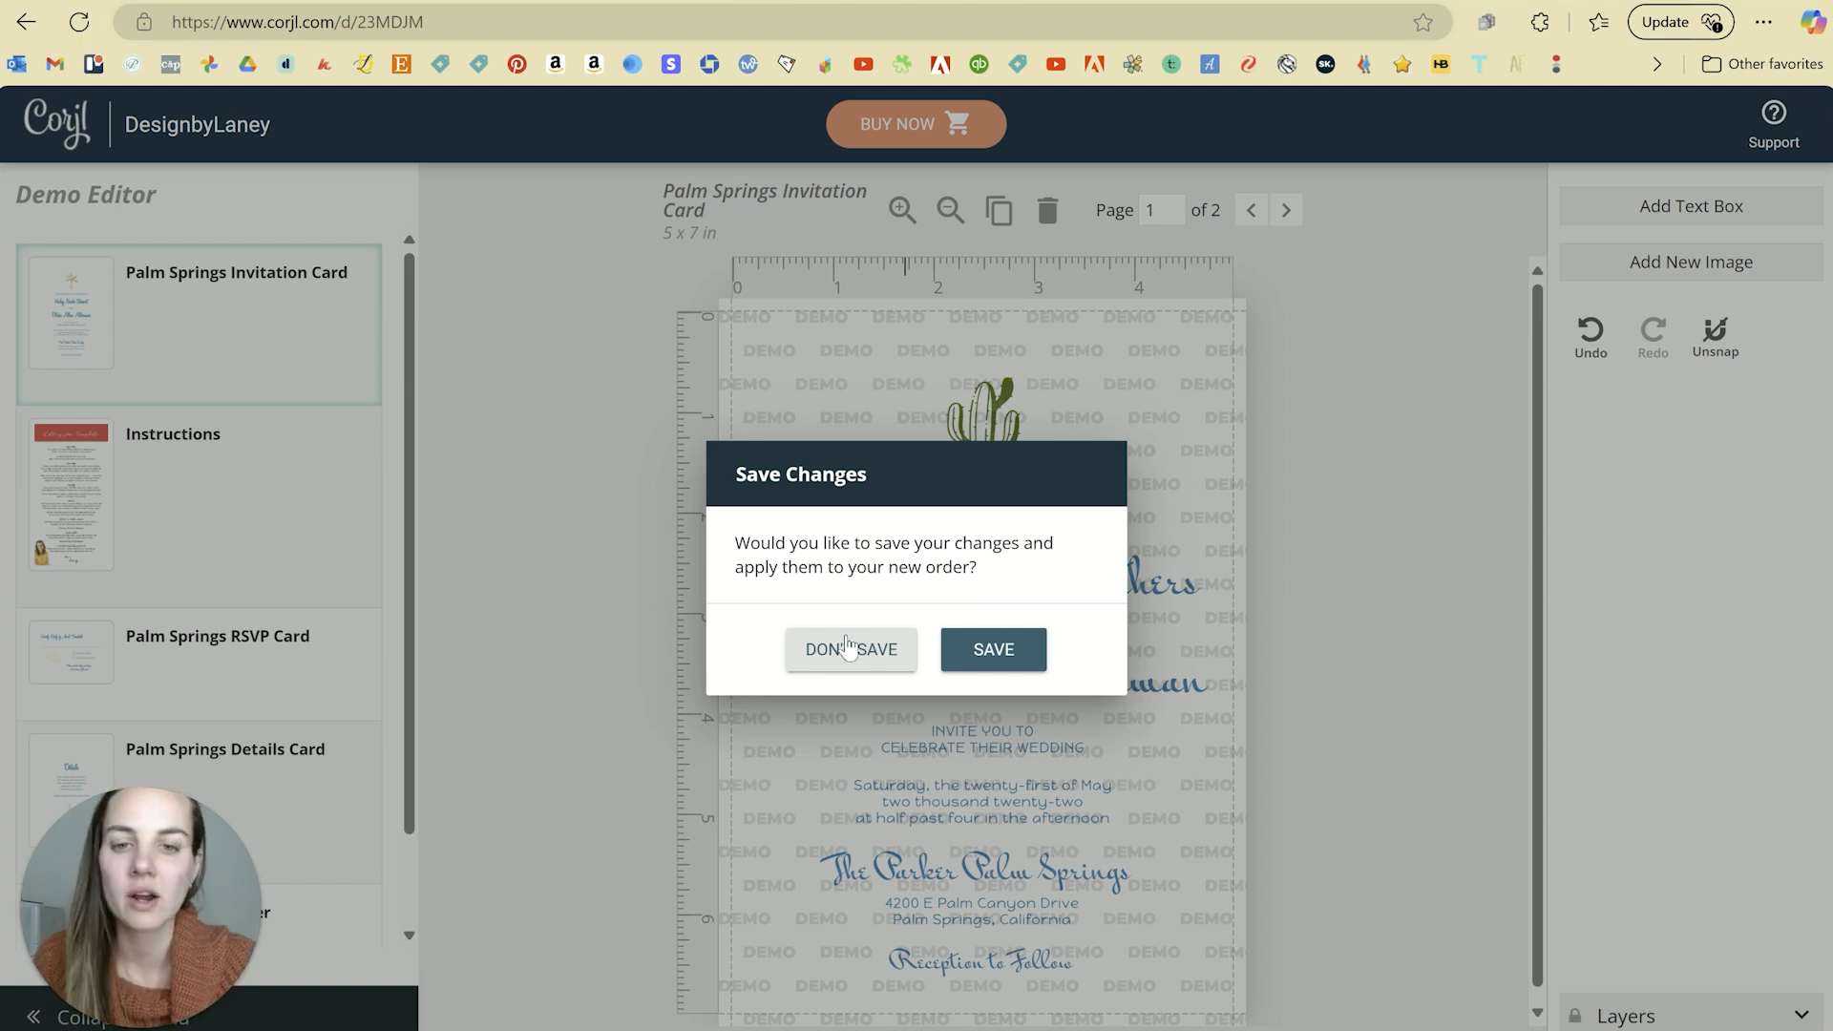
pyautogui.click(980, 653)
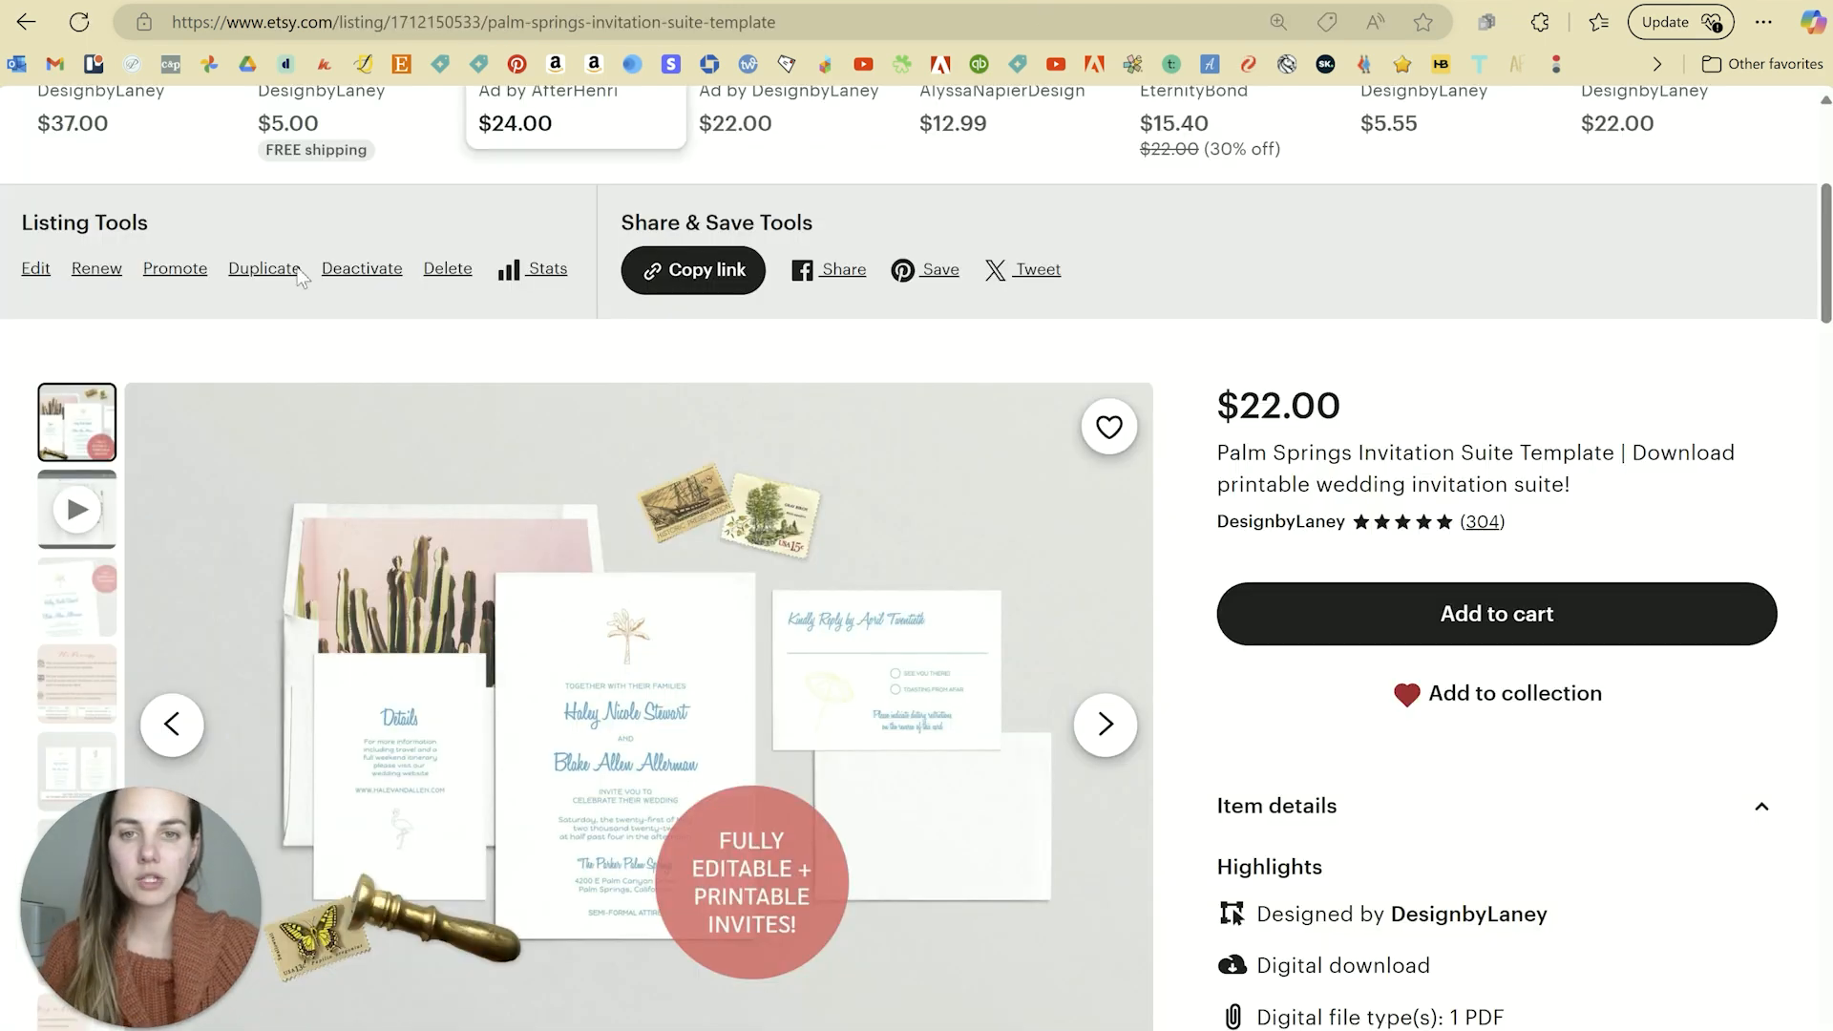
# Step: Scroll through the Etsy Palm Springs Invitation Suite Template listing ($22.00)
pyautogui.scroll(-2, 917, 573)
pyautogui.scroll(-1, 1518, 477)
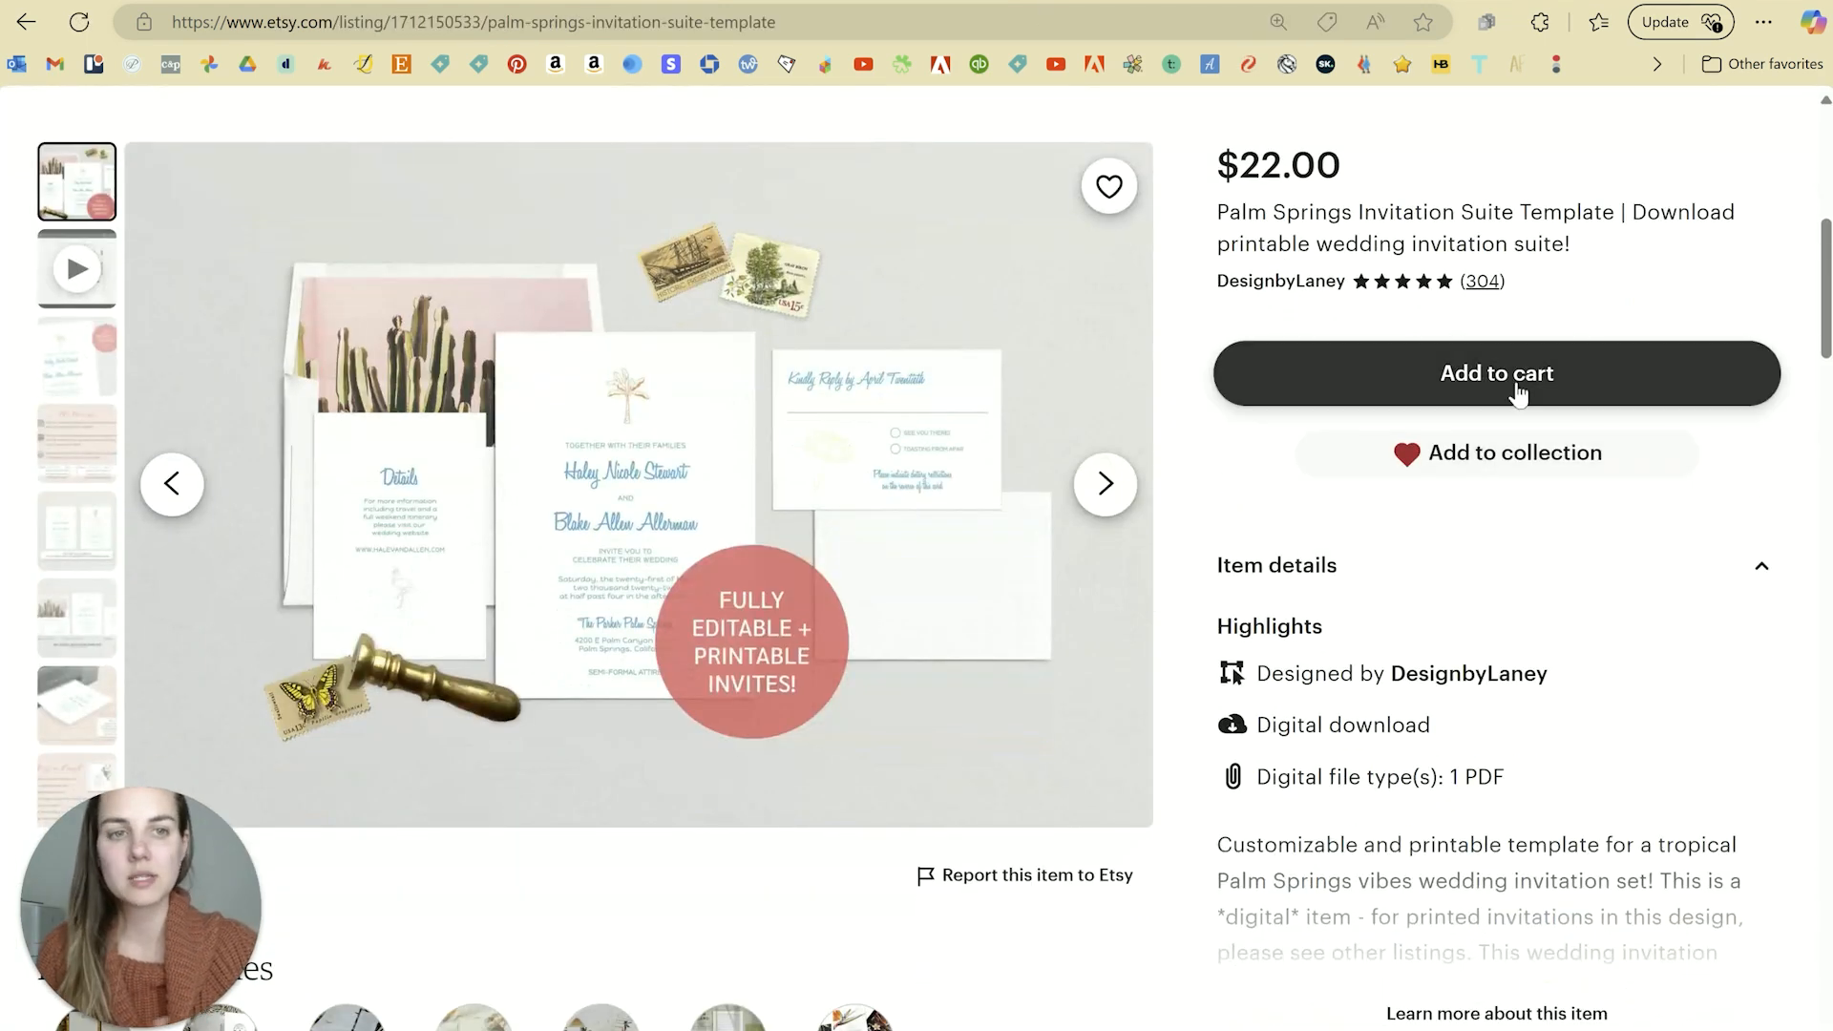
pyautogui.scroll(7, 1422, 562)
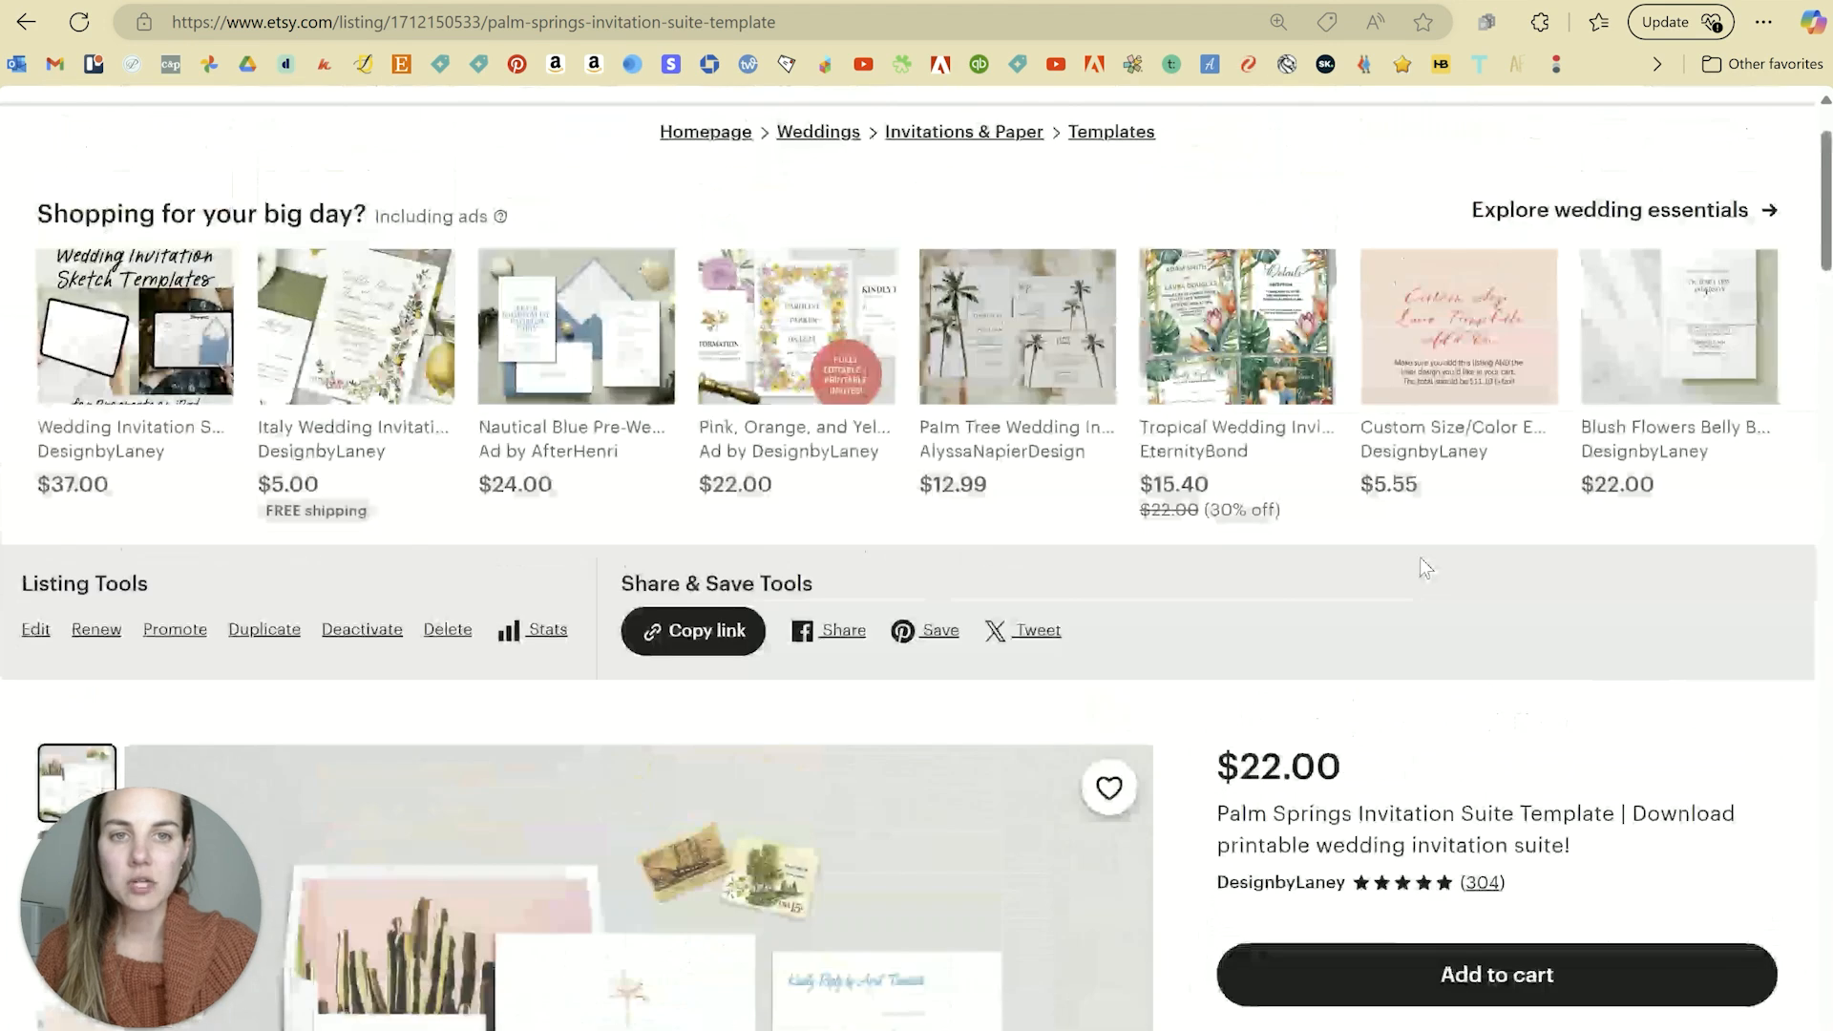
pyautogui.scroll(-7, 1420, 559)
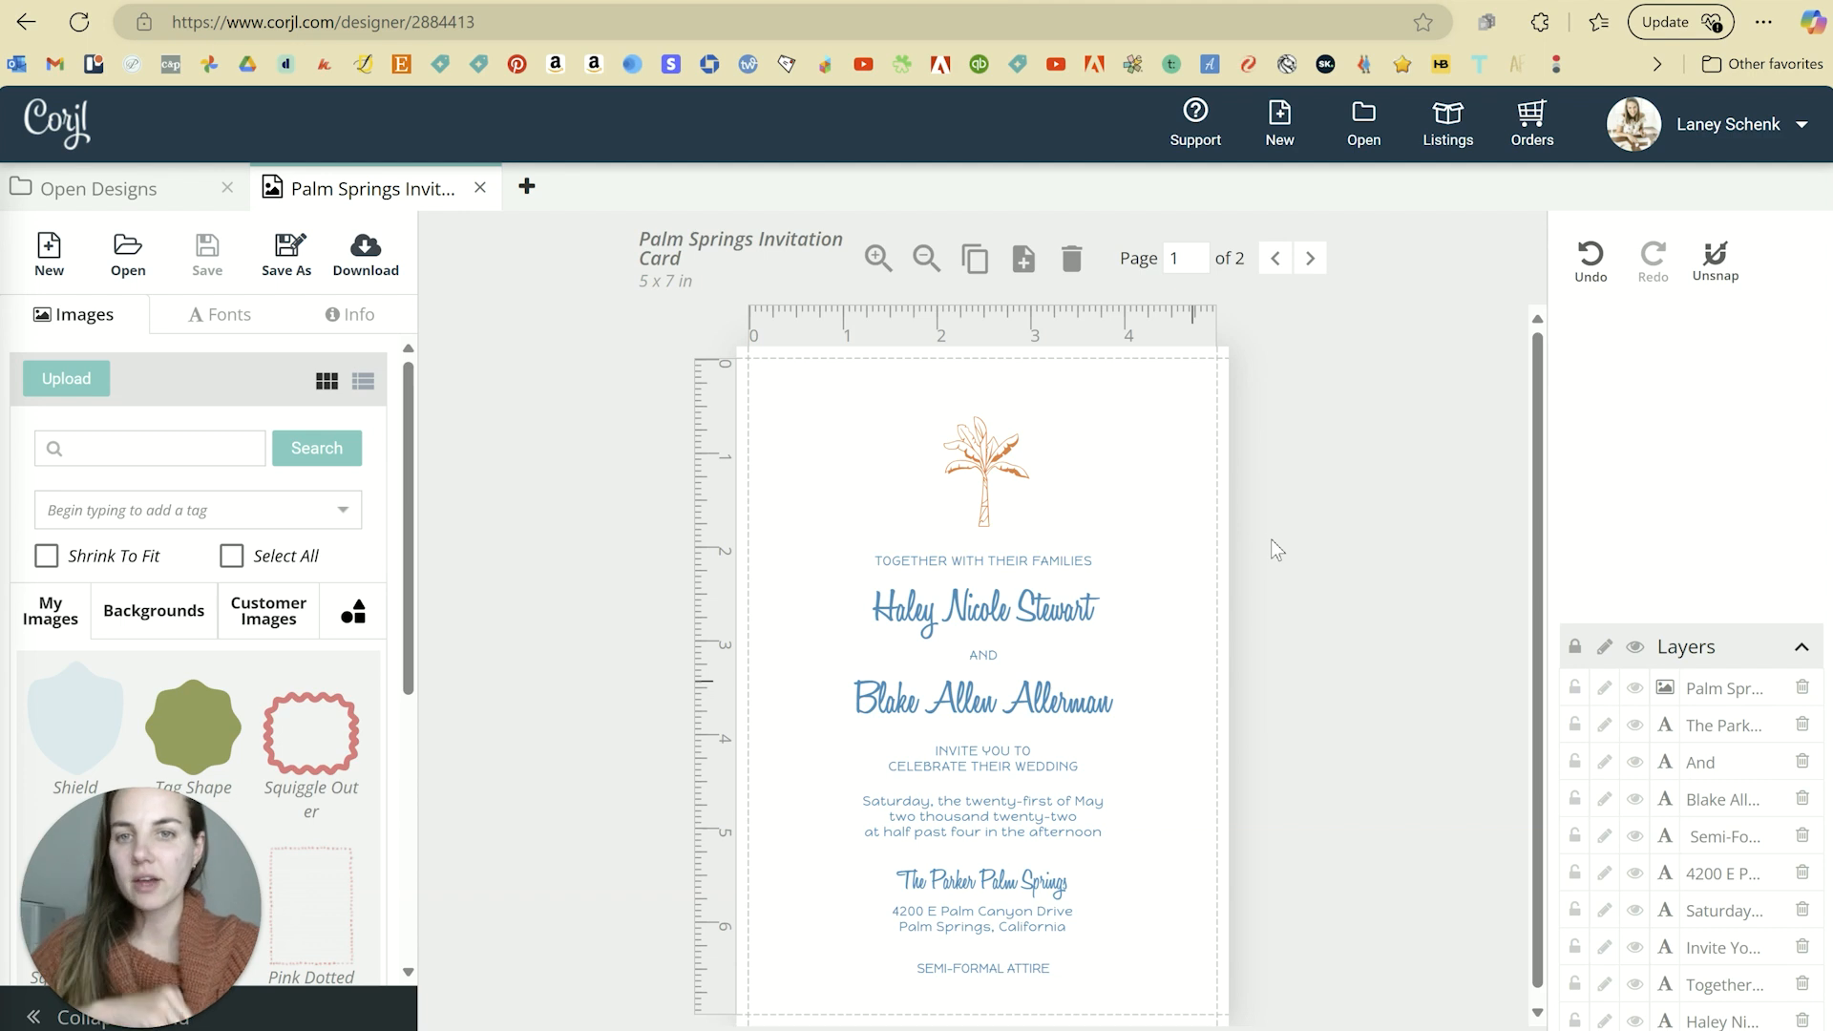
# Step: Begin a PDF download of the invitation and continue to the print options
pyautogui.click(1002, 487)
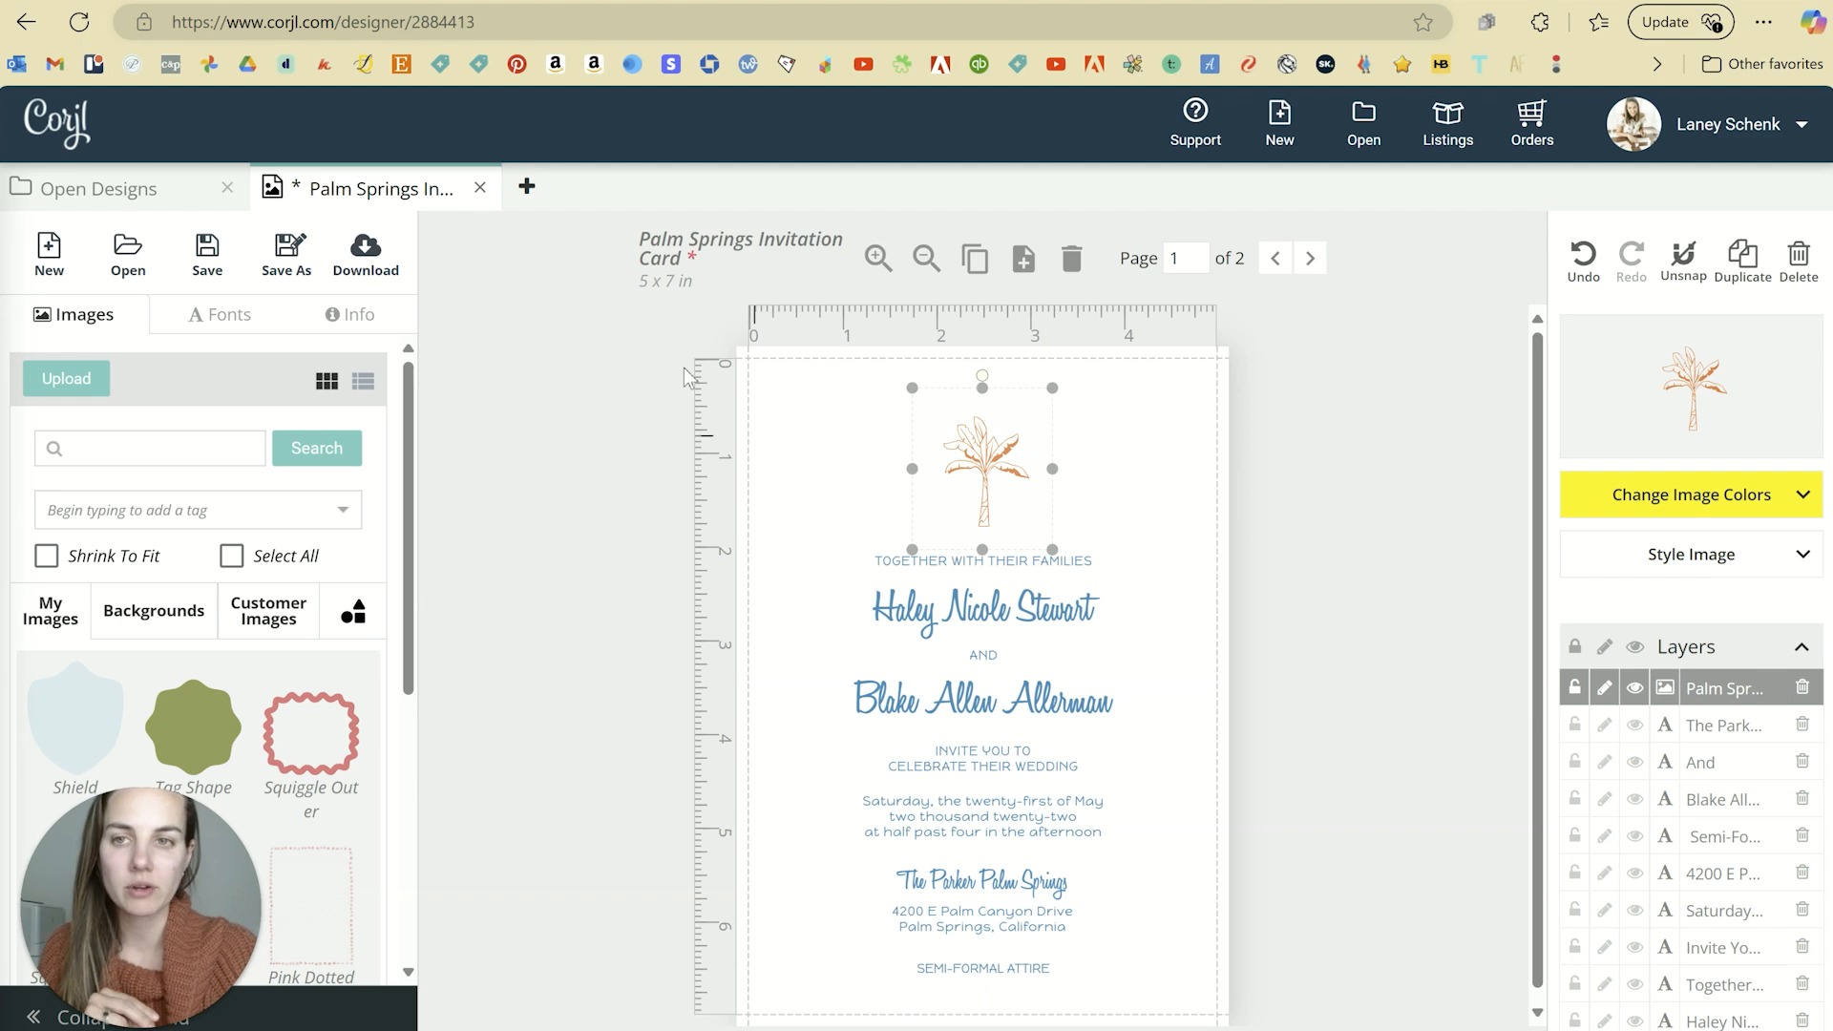
pyautogui.click(353, 260)
pyautogui.click(970, 576)
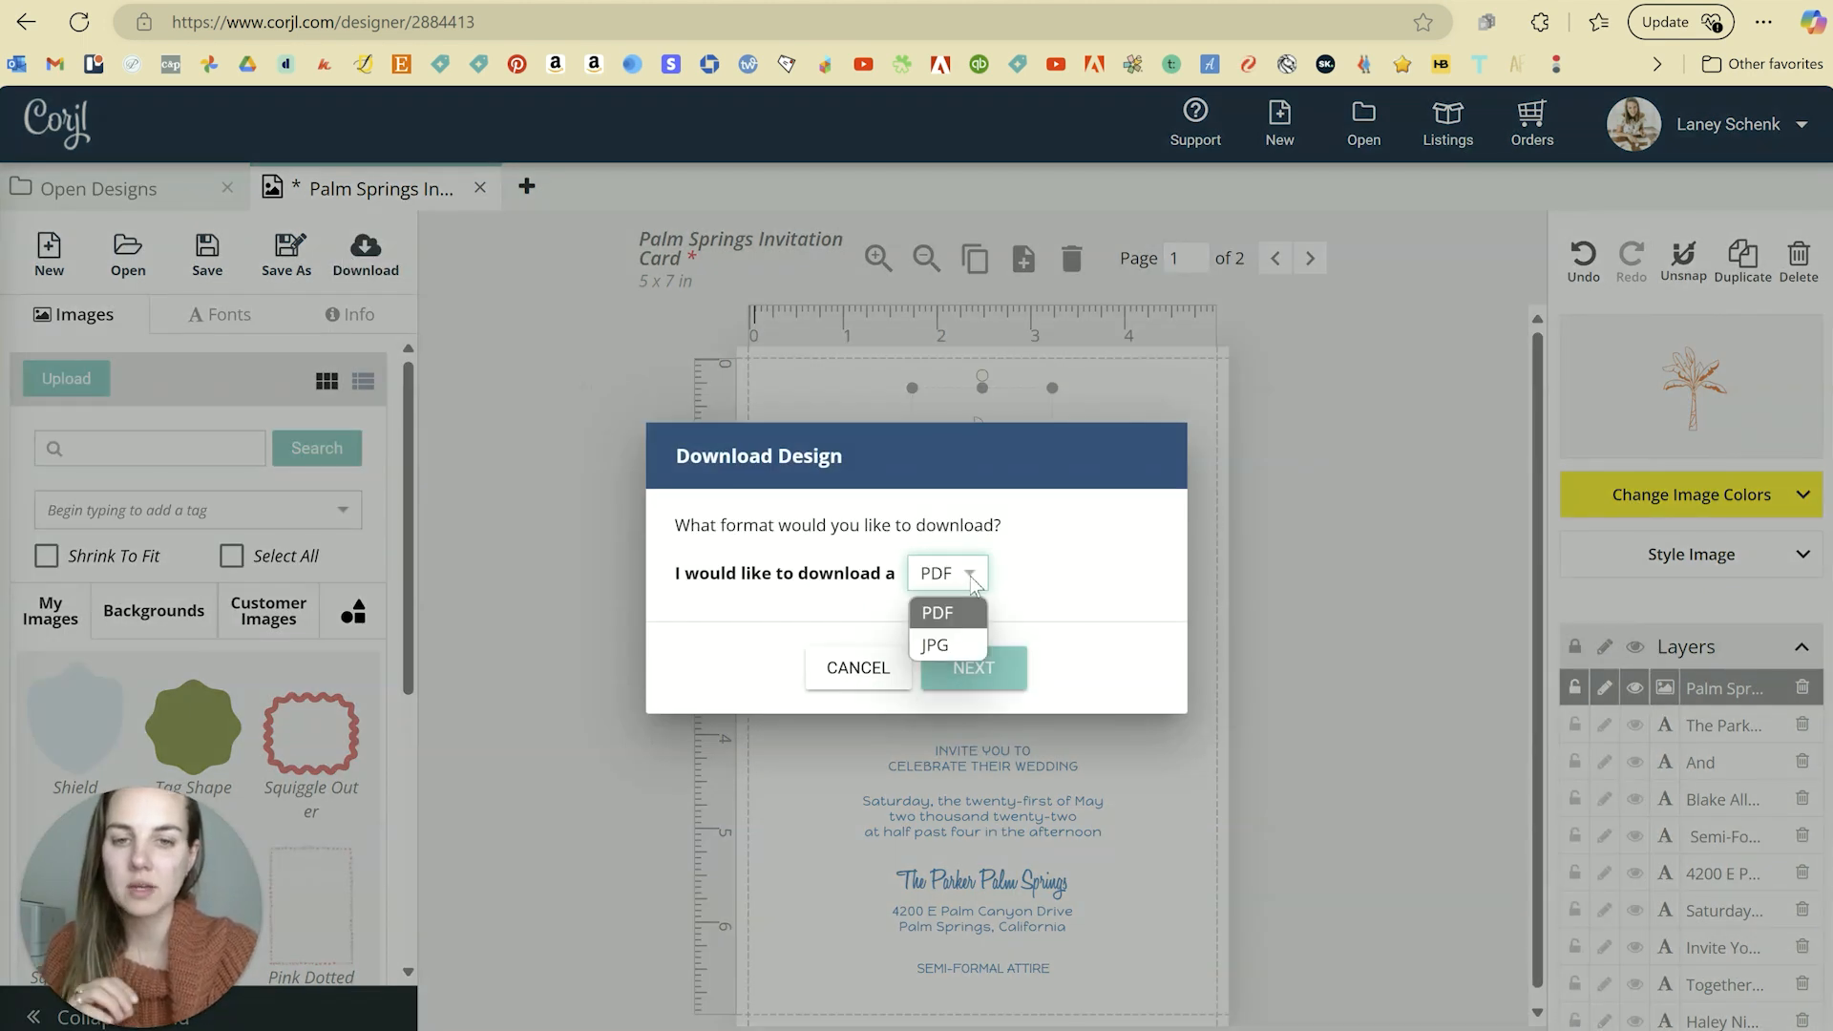
pyautogui.click(943, 612)
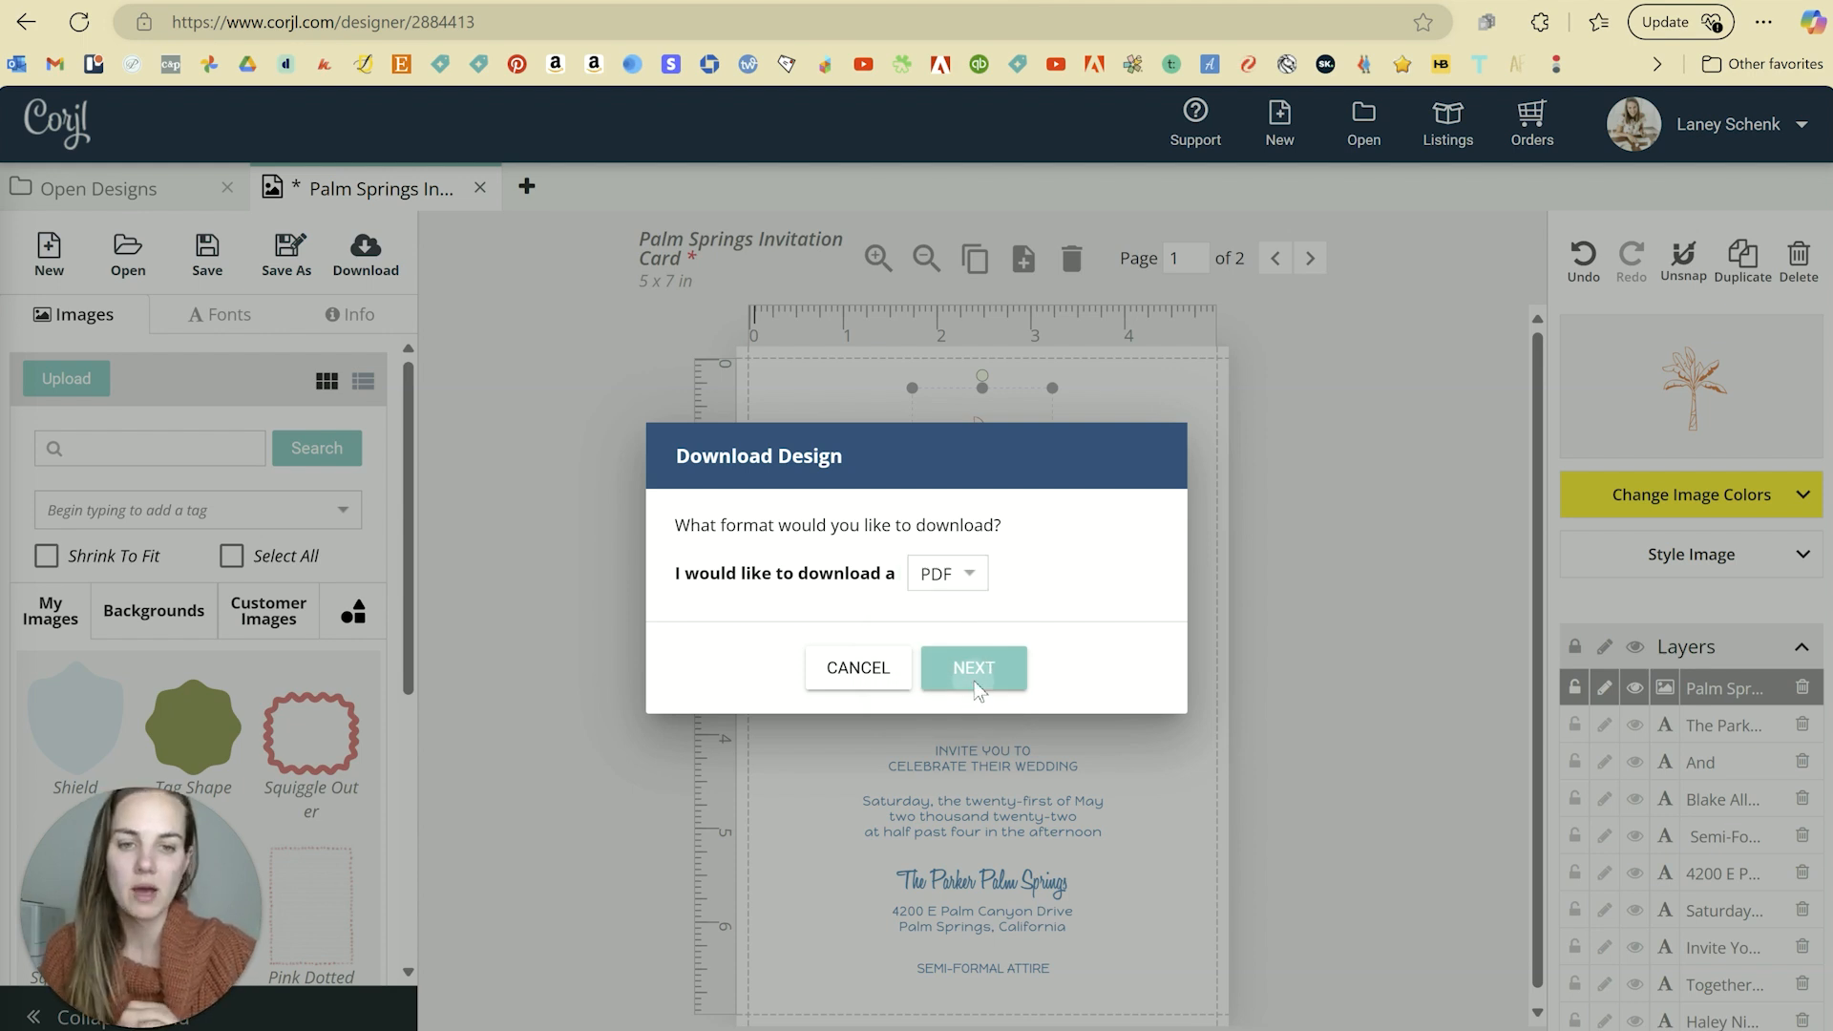
pyautogui.click(976, 680)
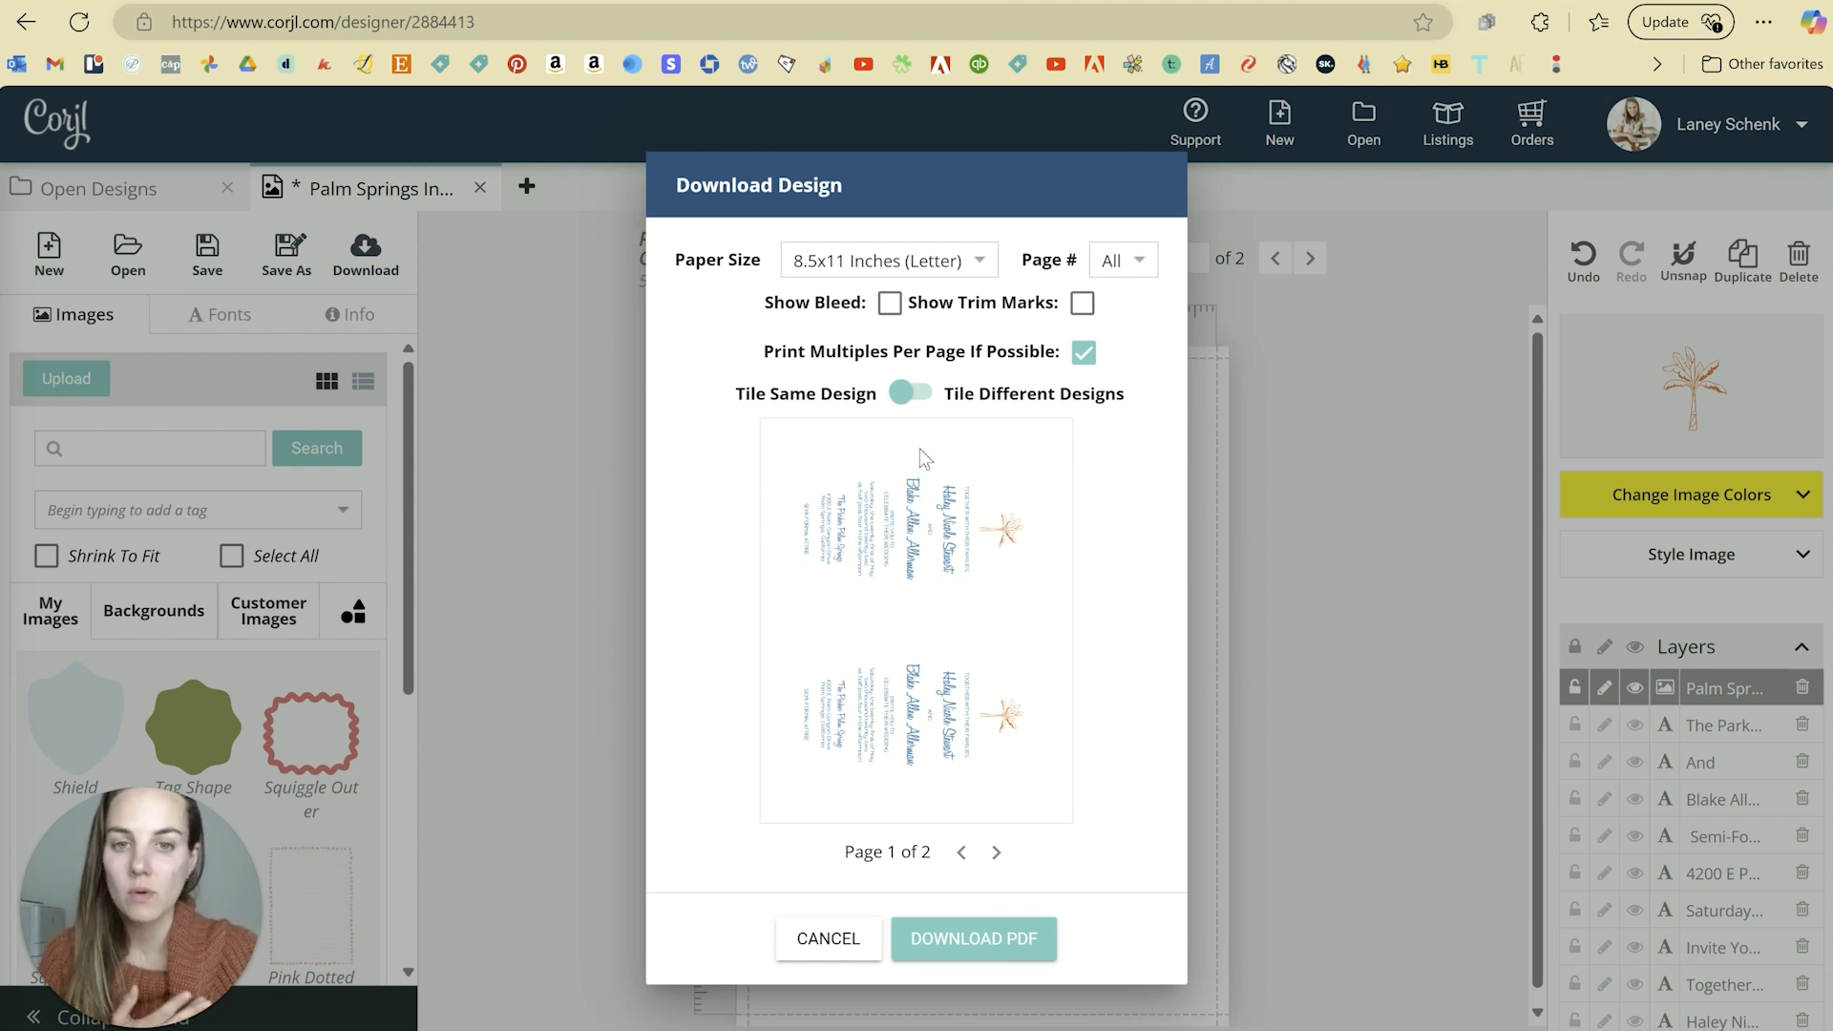
# Step: Keep 8.5x11 Letter paper and limit the download to page 1 after previewing page 2
pyautogui.click(984, 265)
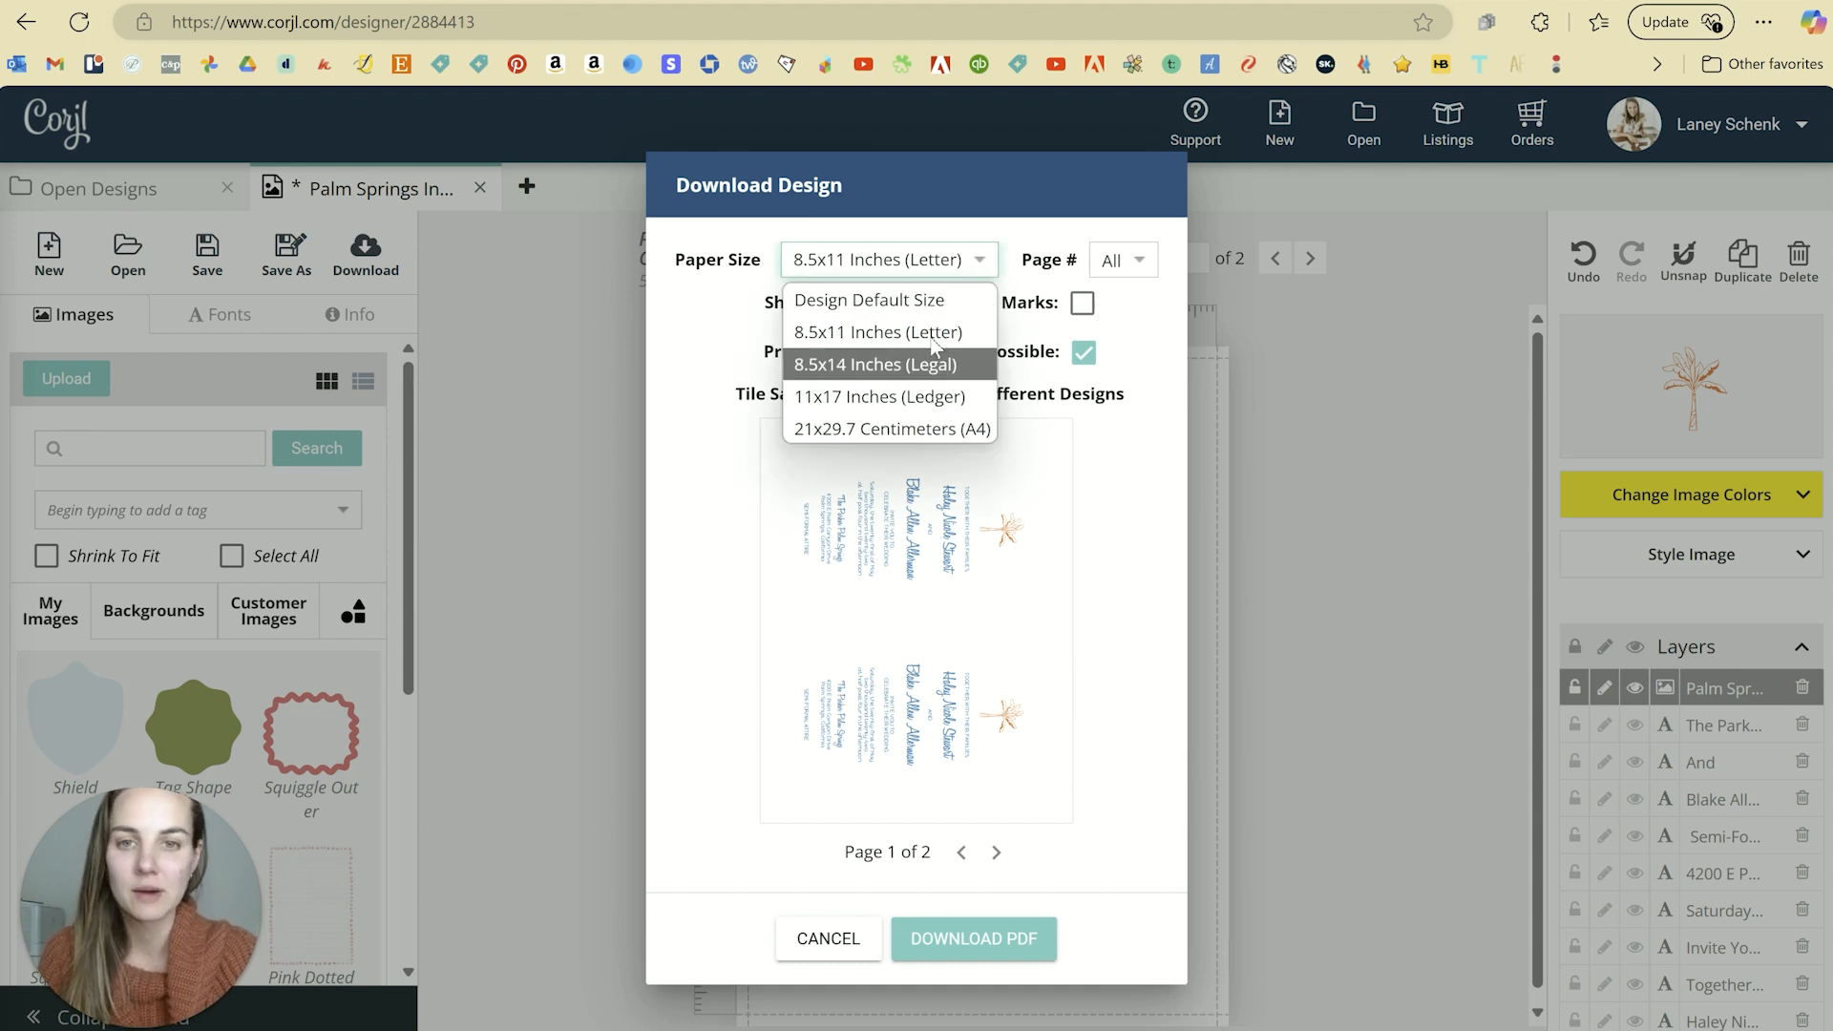
pyautogui.click(819, 335)
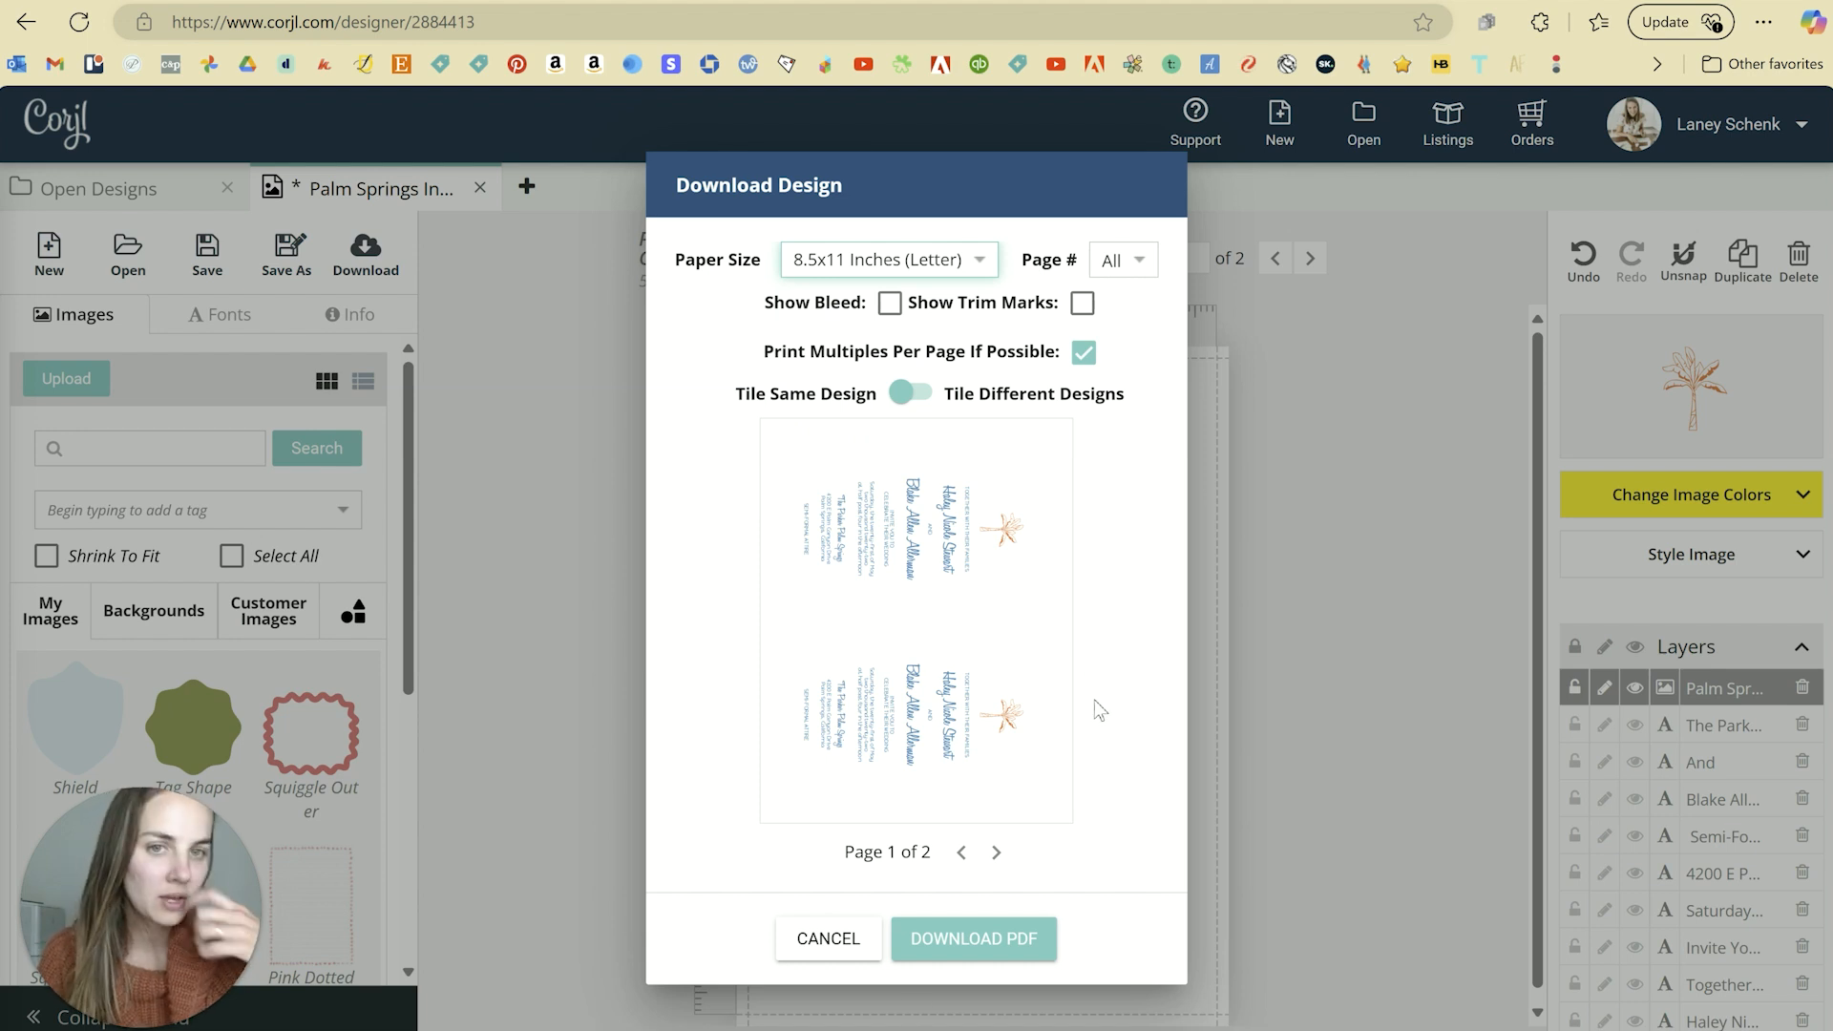
pyautogui.click(1124, 260)
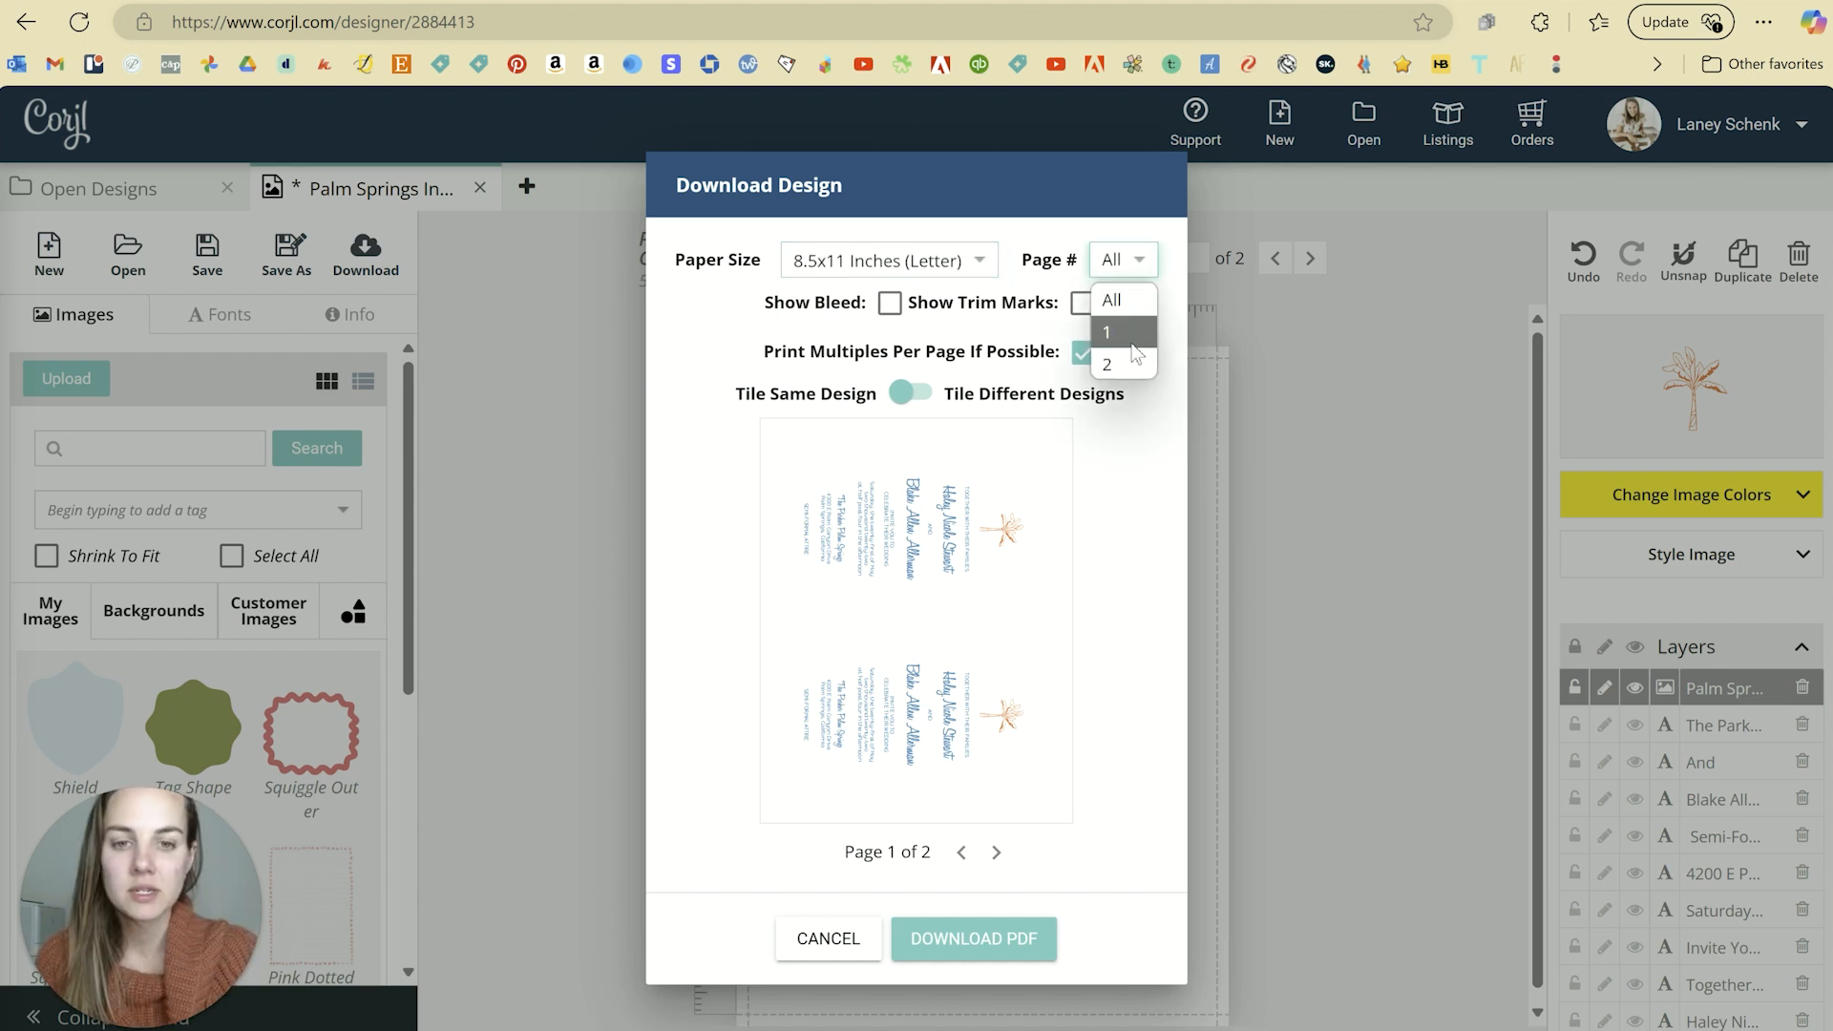
pyautogui.click(1133, 342)
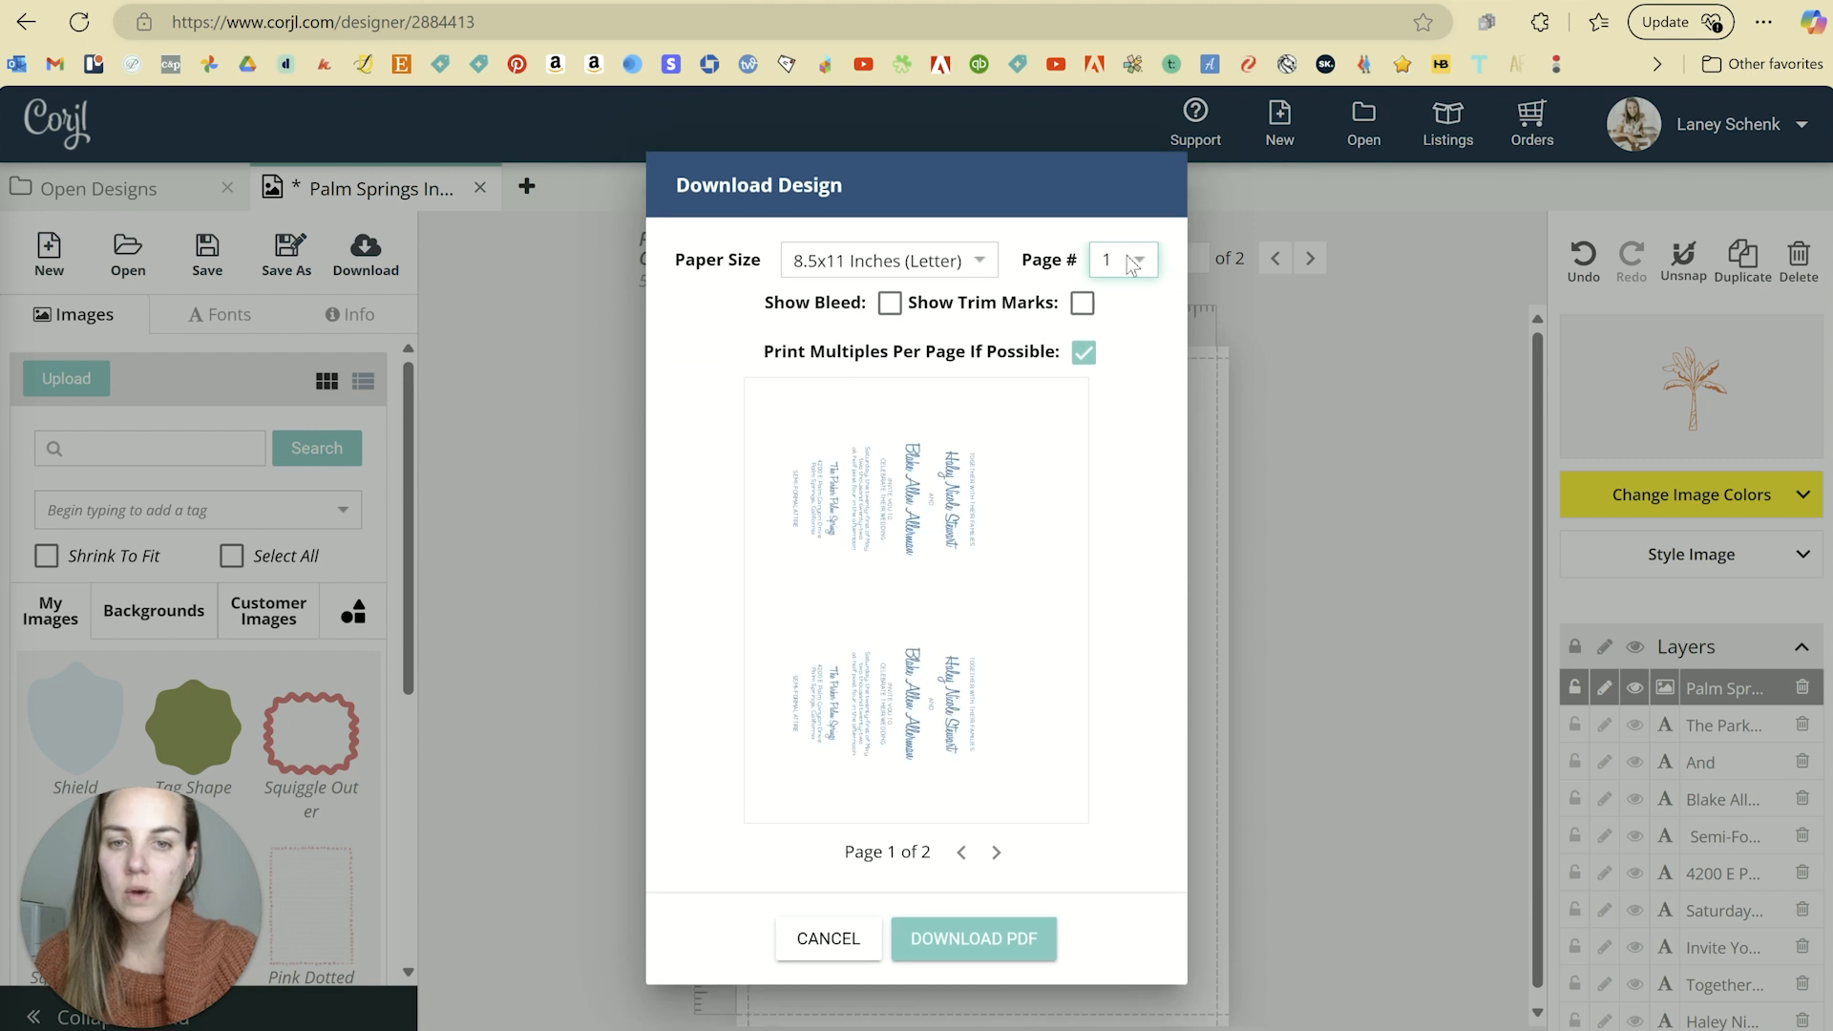
pyautogui.click(1127, 262)
pyautogui.click(1123, 363)
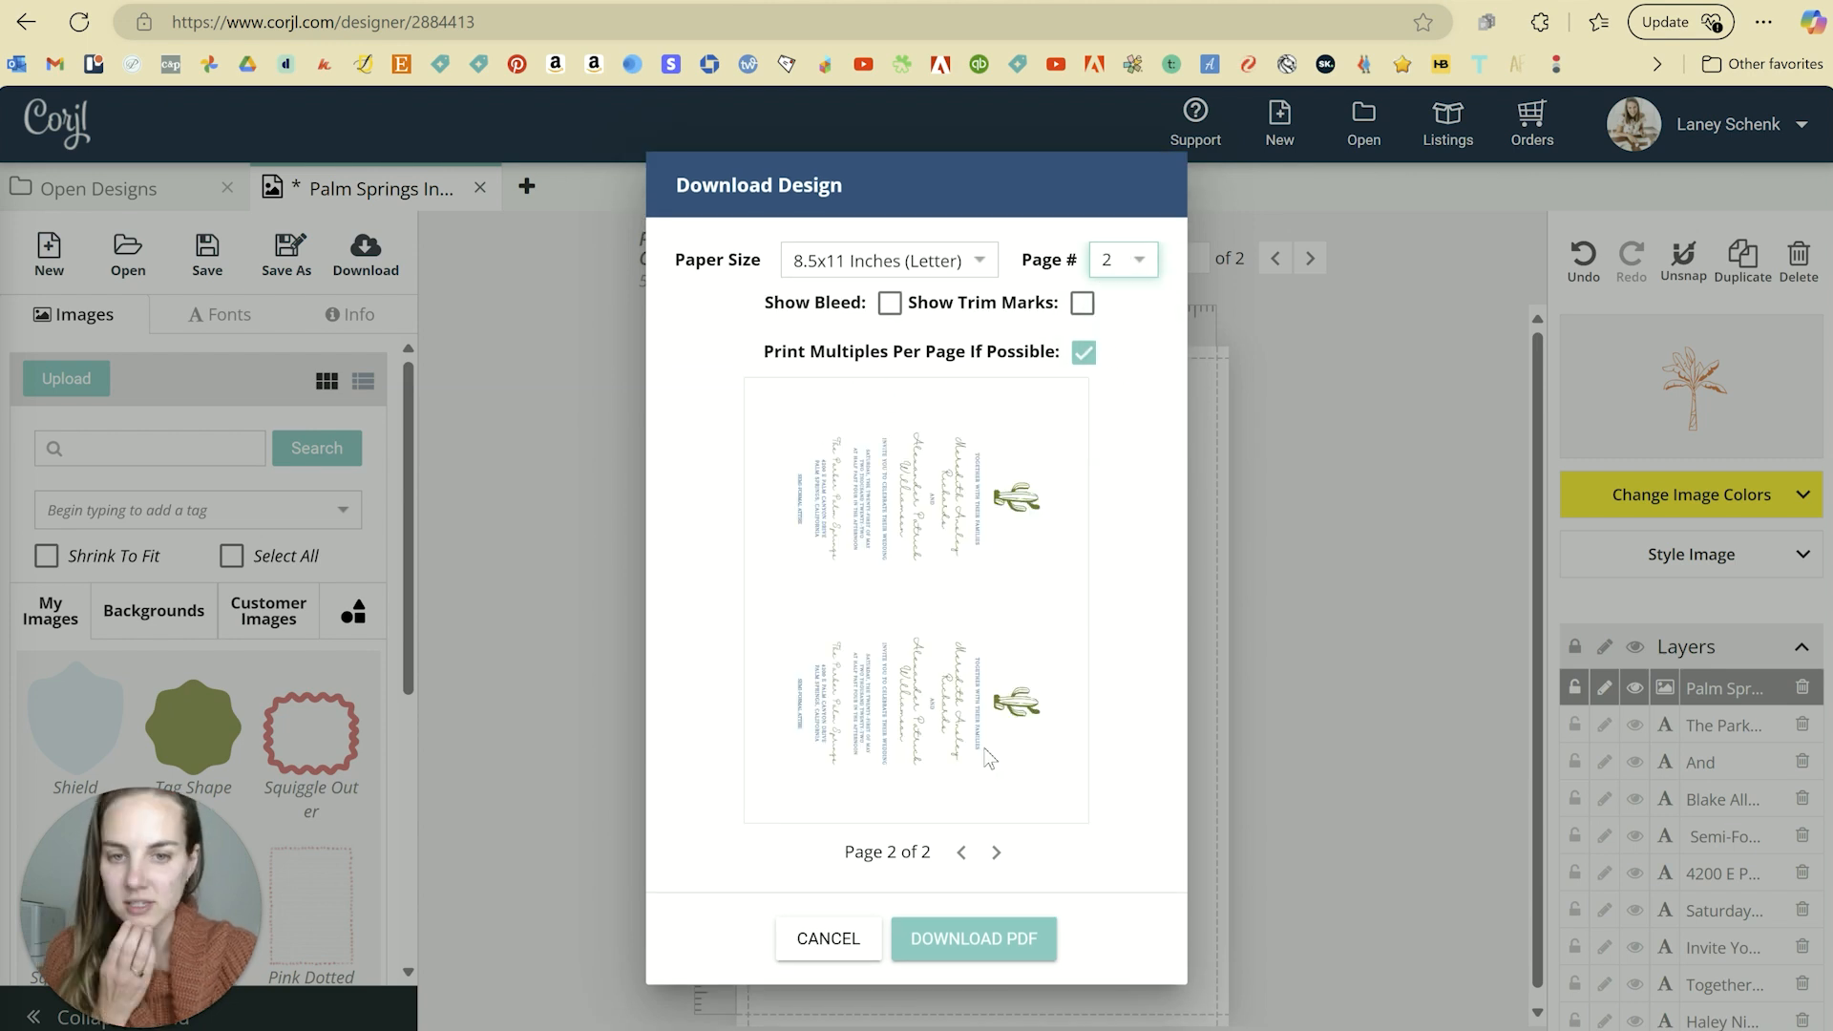
pyautogui.click(1135, 264)
pyautogui.click(1127, 342)
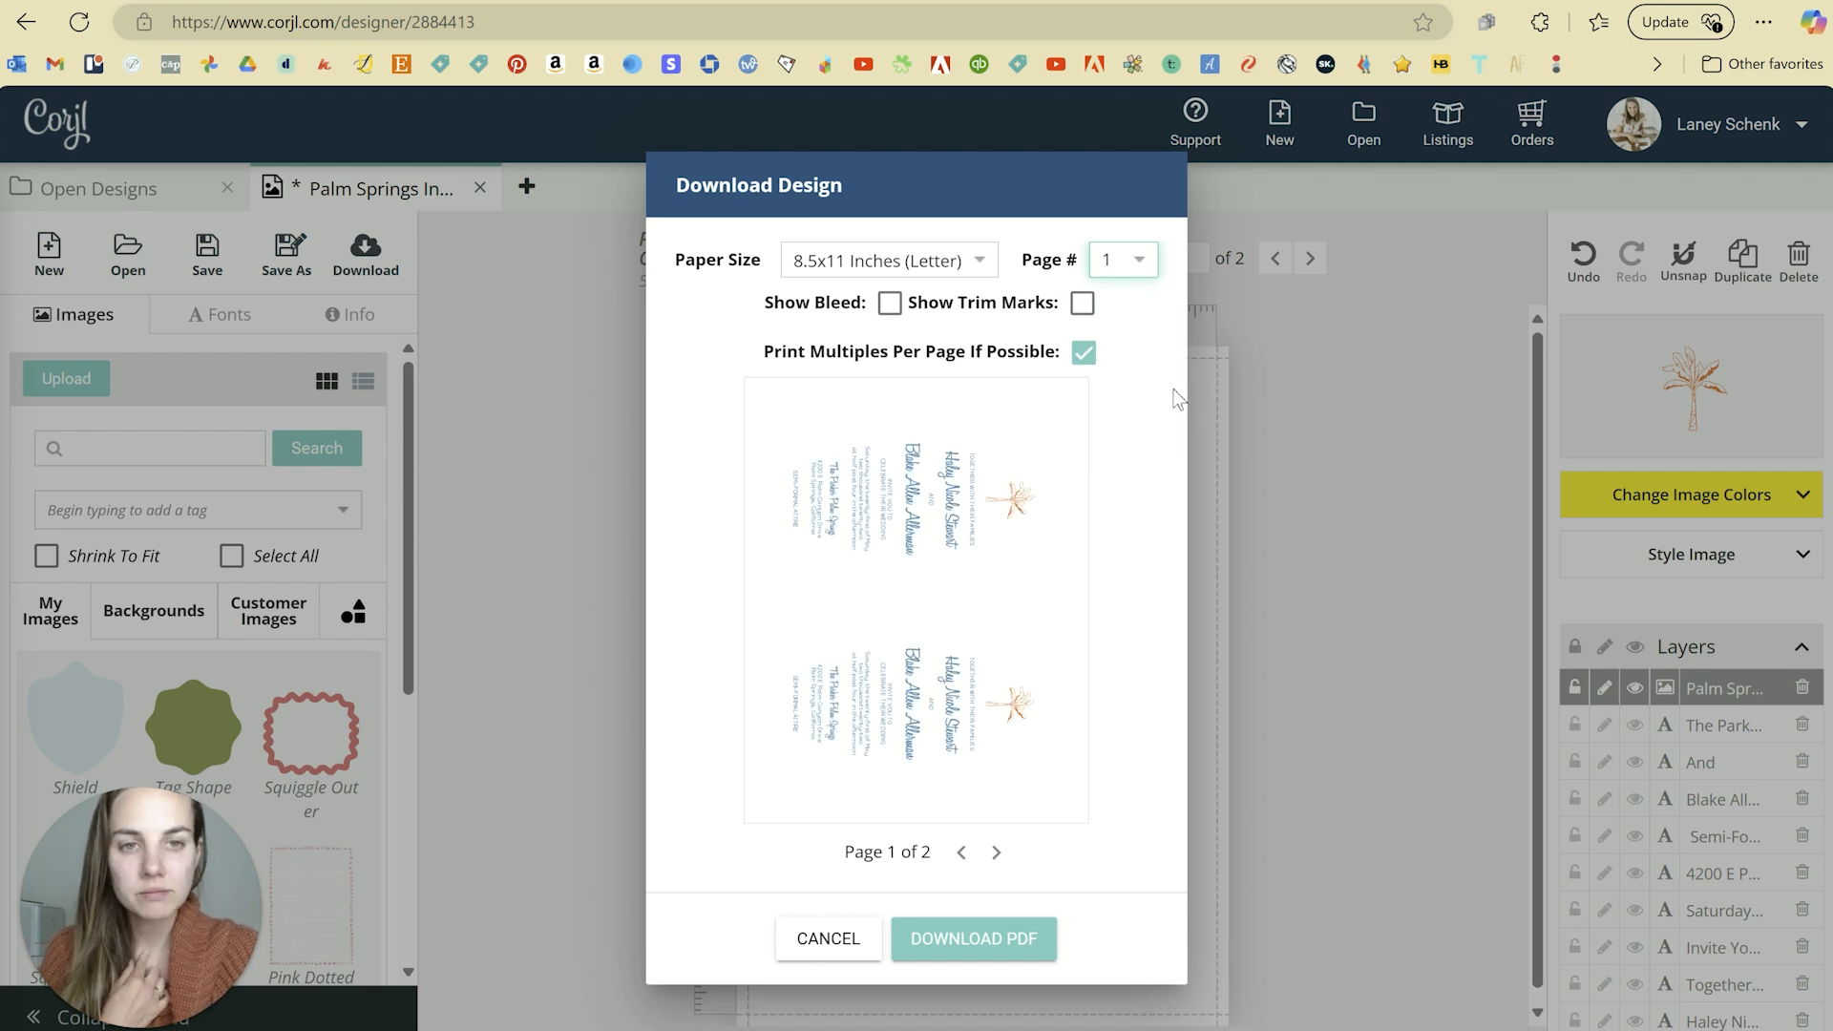
# Step: Preview bleed, switch it back off, and turn on trim marks around the cards
pyautogui.click(888, 306)
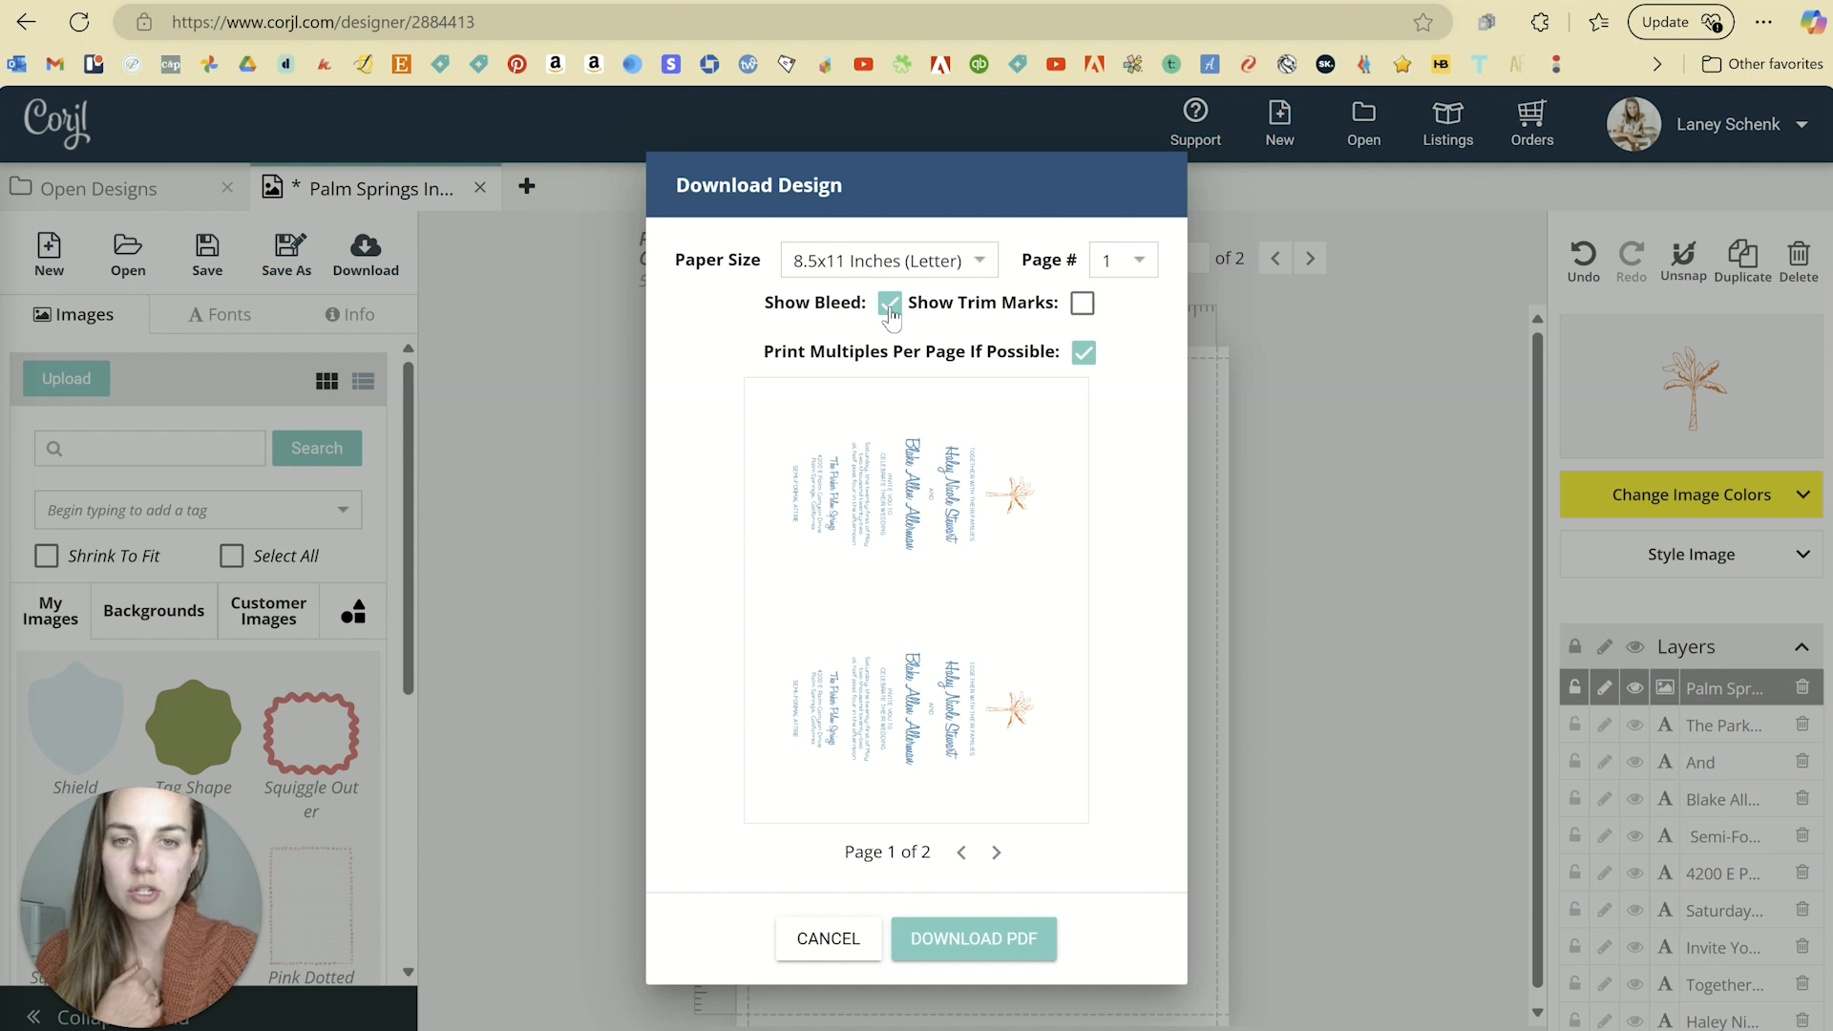
pyautogui.click(889, 304)
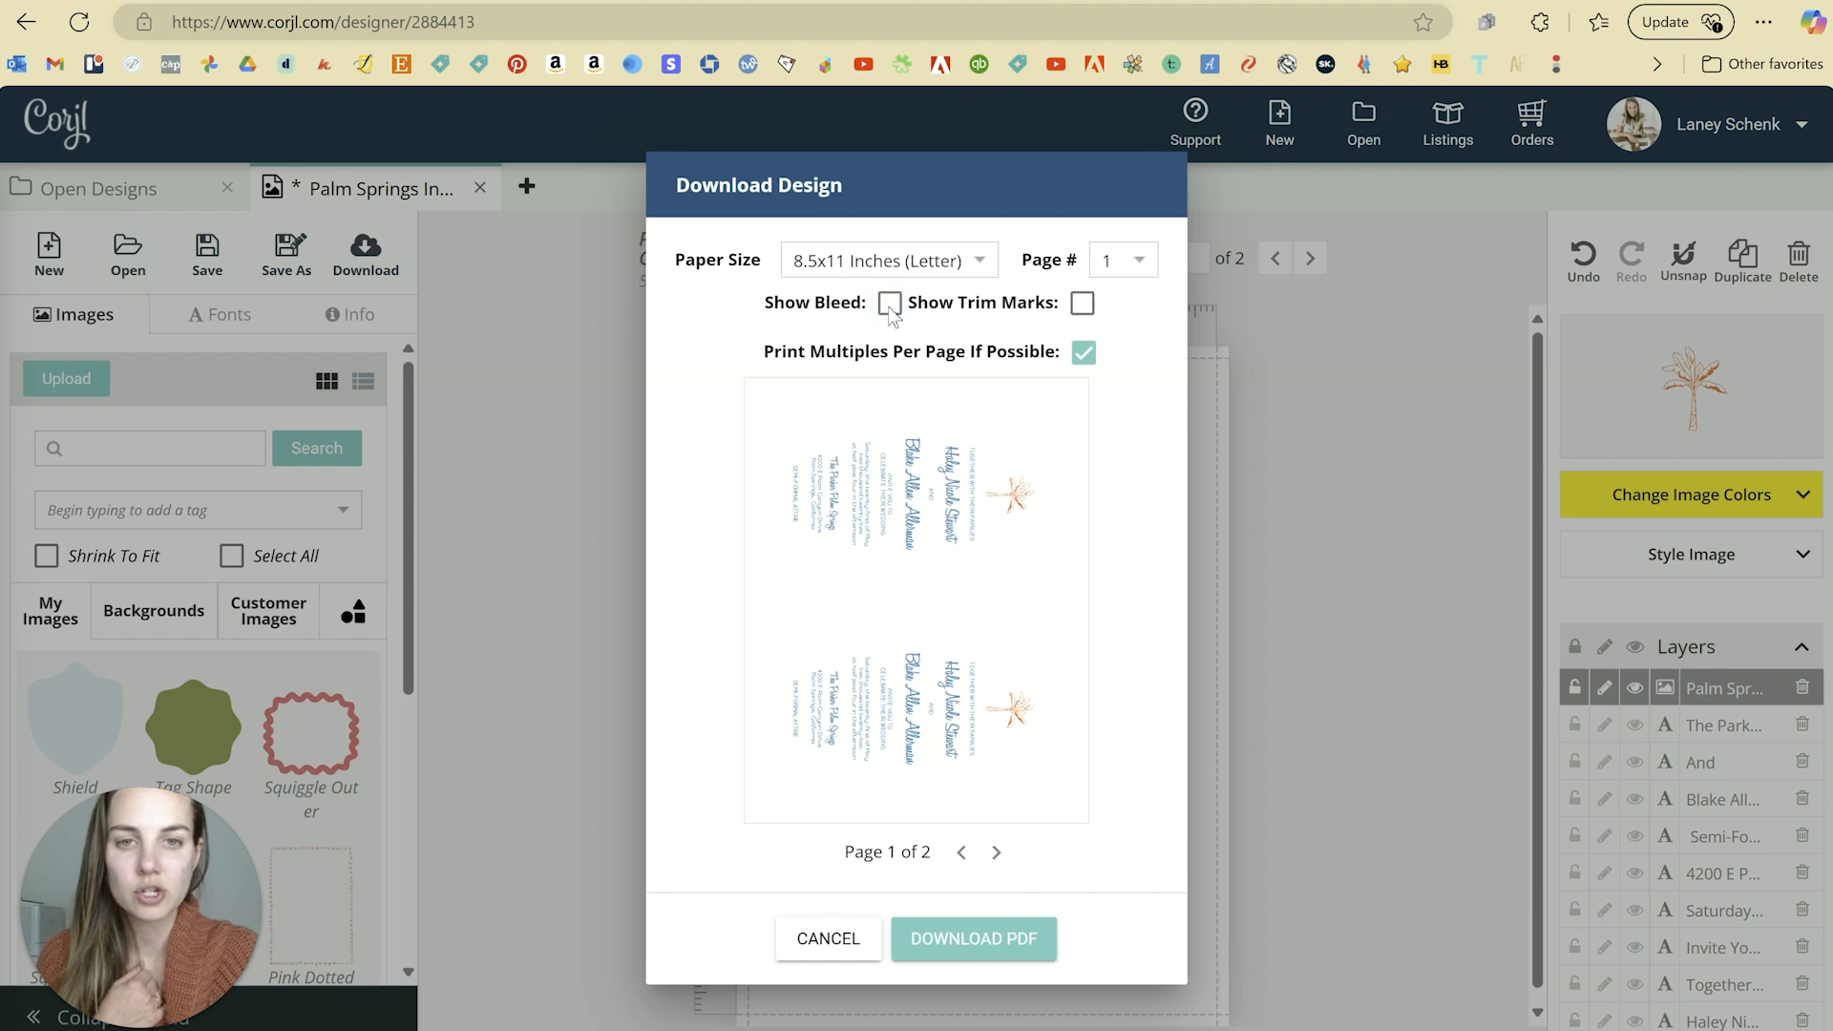
pyautogui.click(1081, 304)
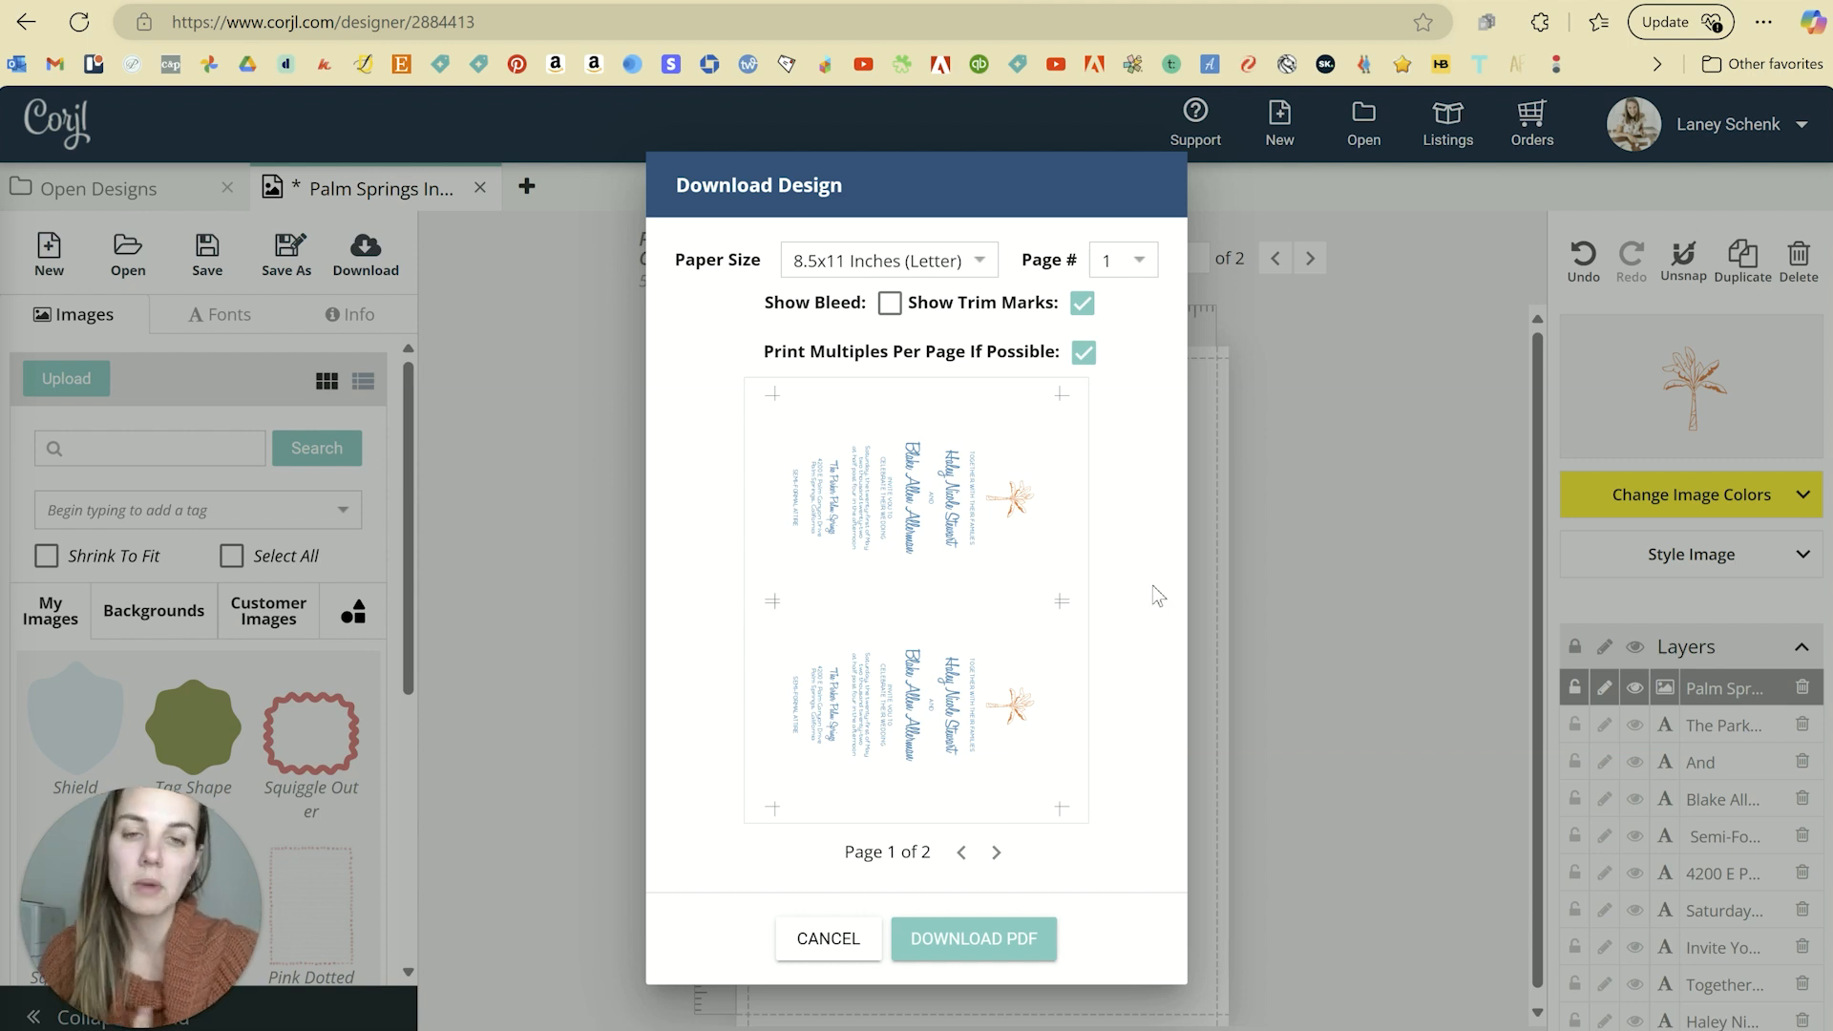
# Step: Keep two invitations per letter page with trim marks on, and download the PDF
pyautogui.click(1084, 353)
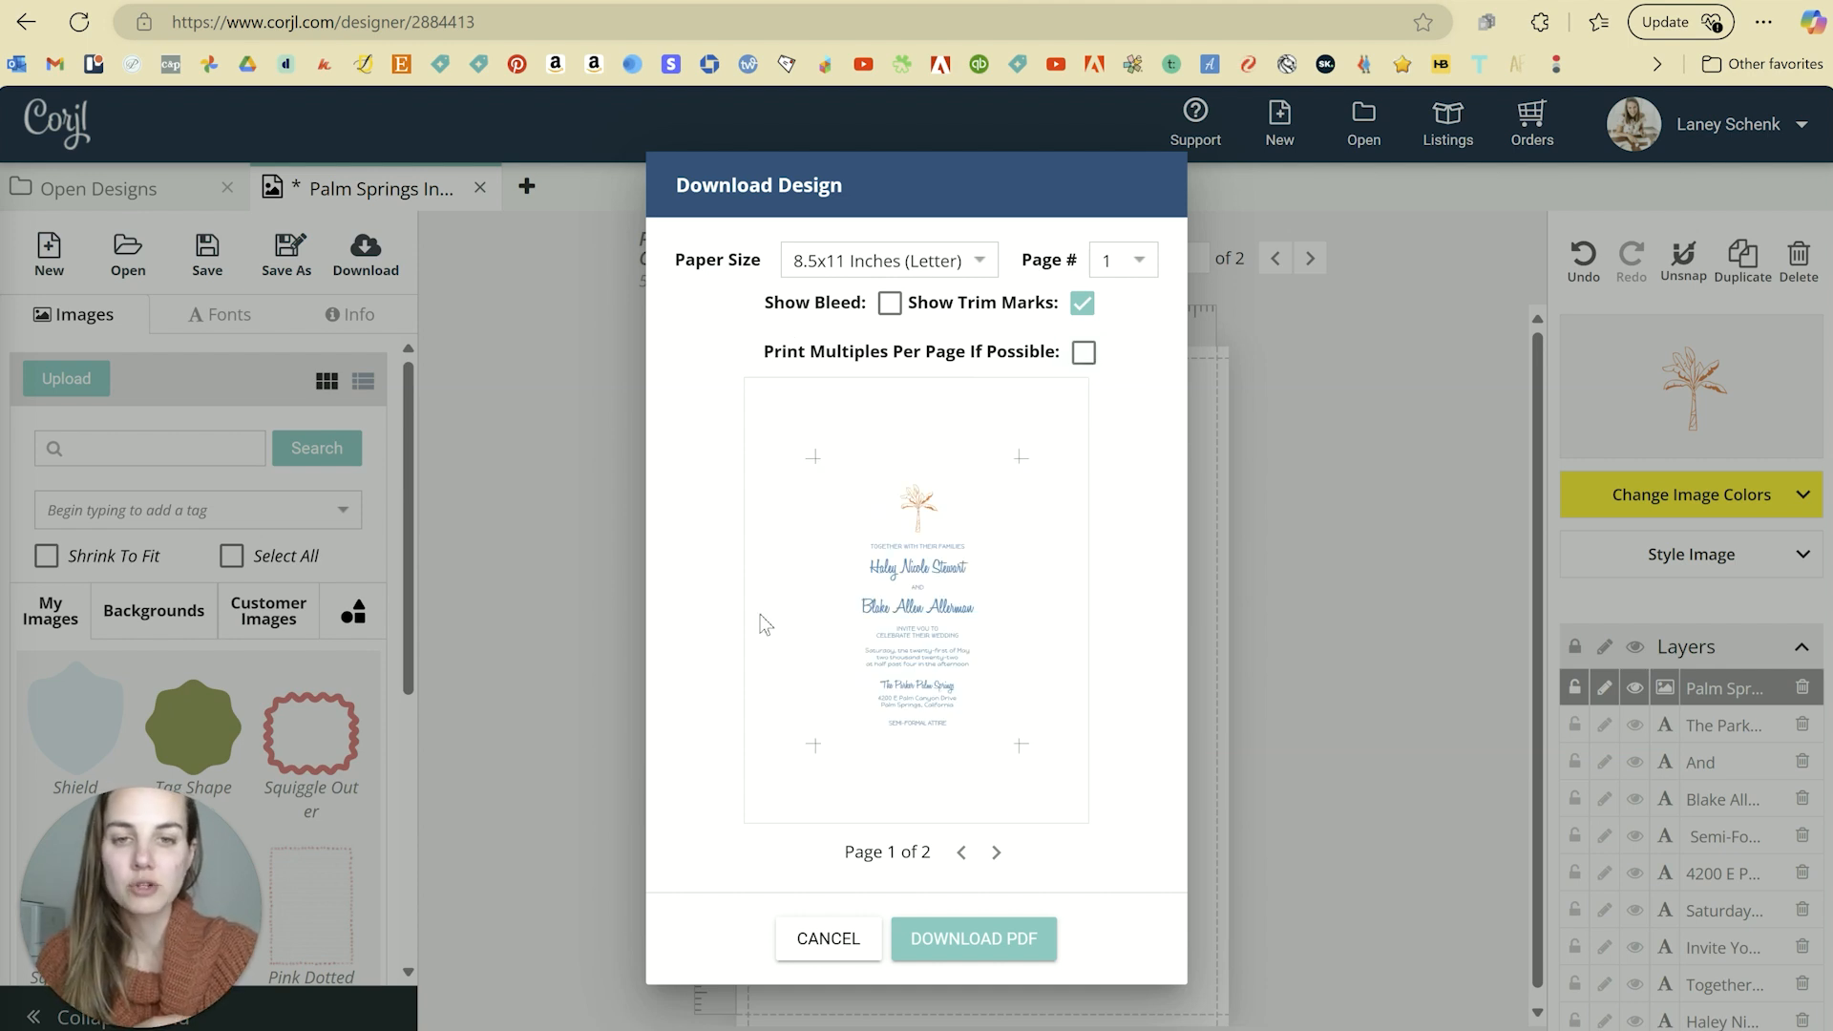
pyautogui.click(1089, 363)
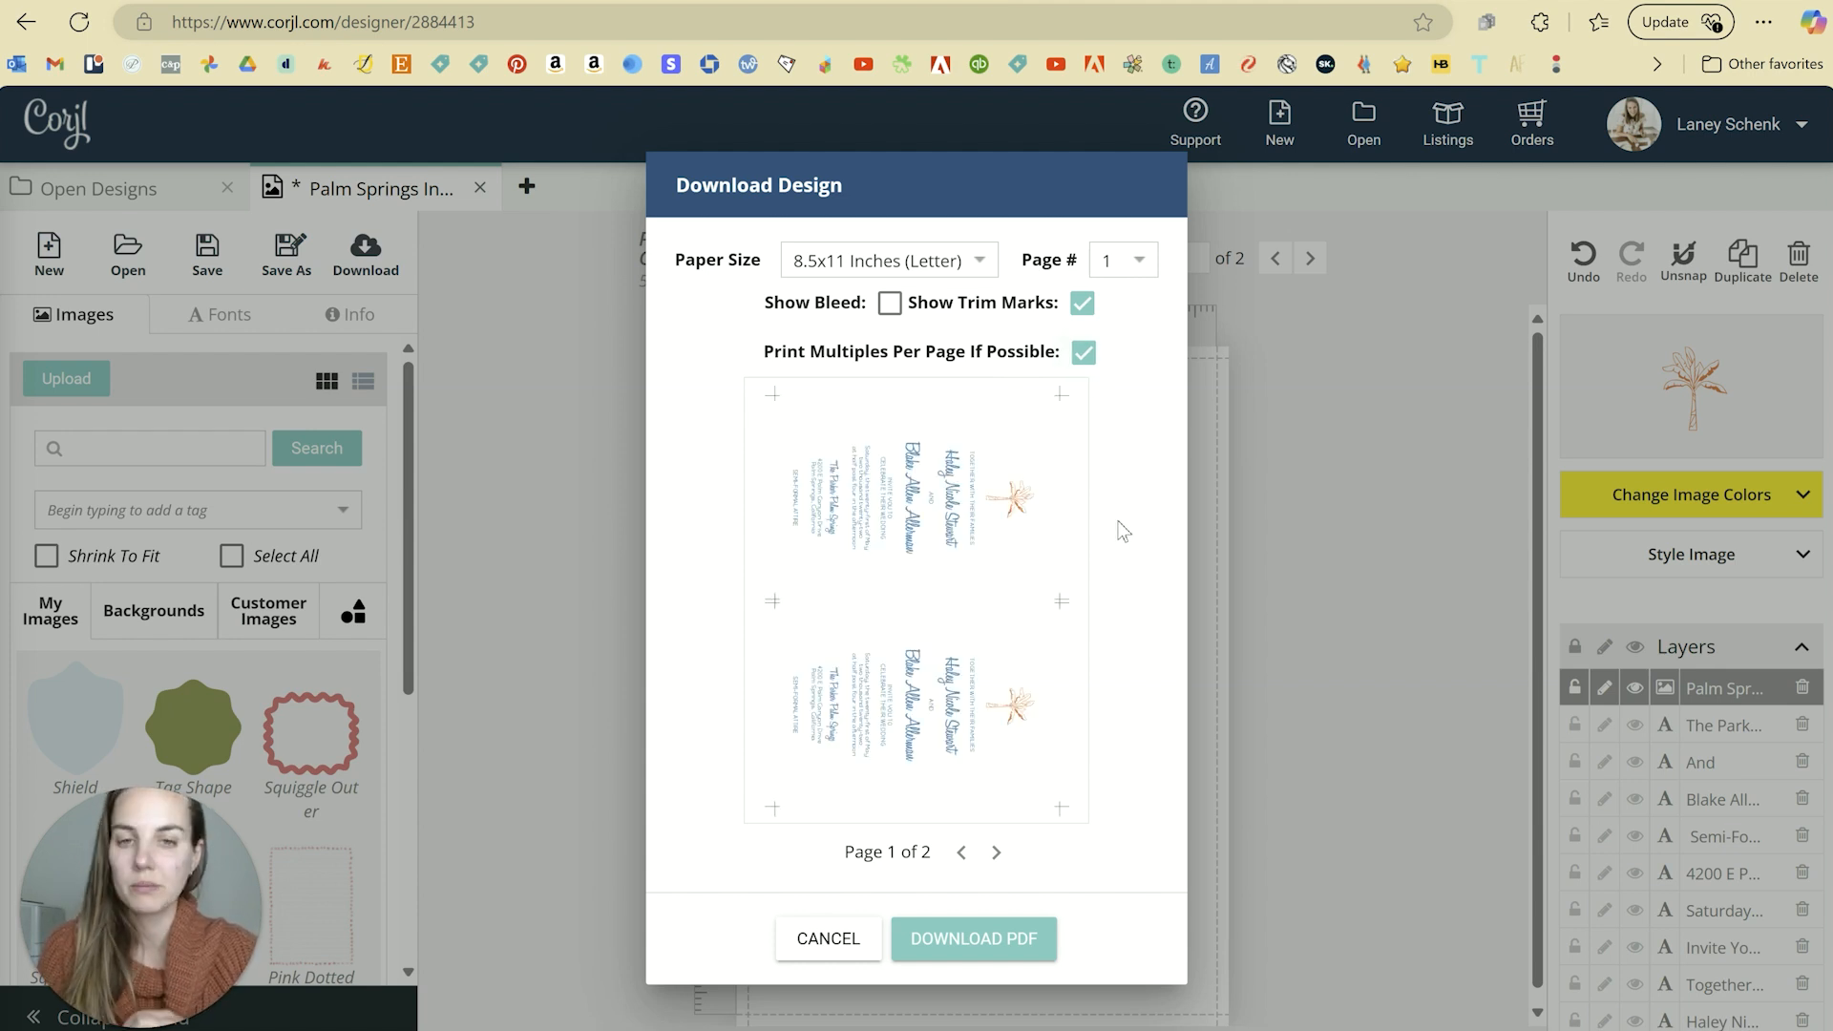
pyautogui.click(1085, 304)
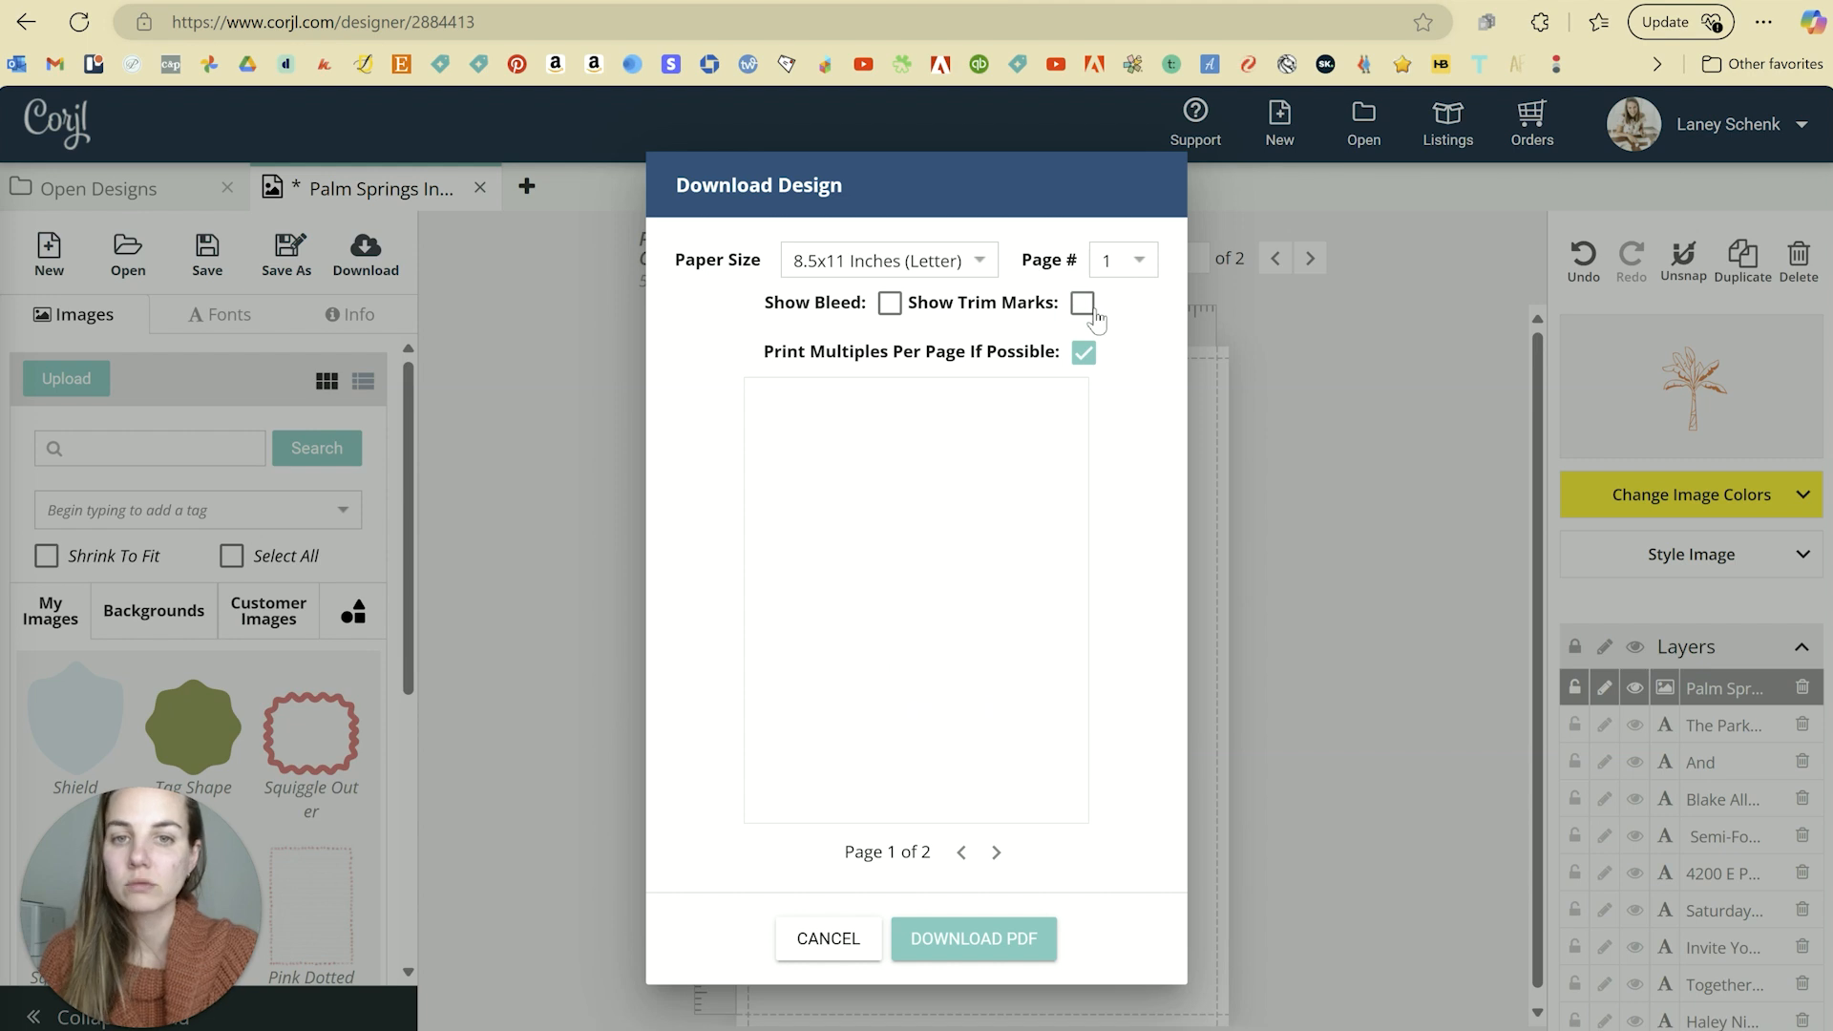
pyautogui.click(1087, 306)
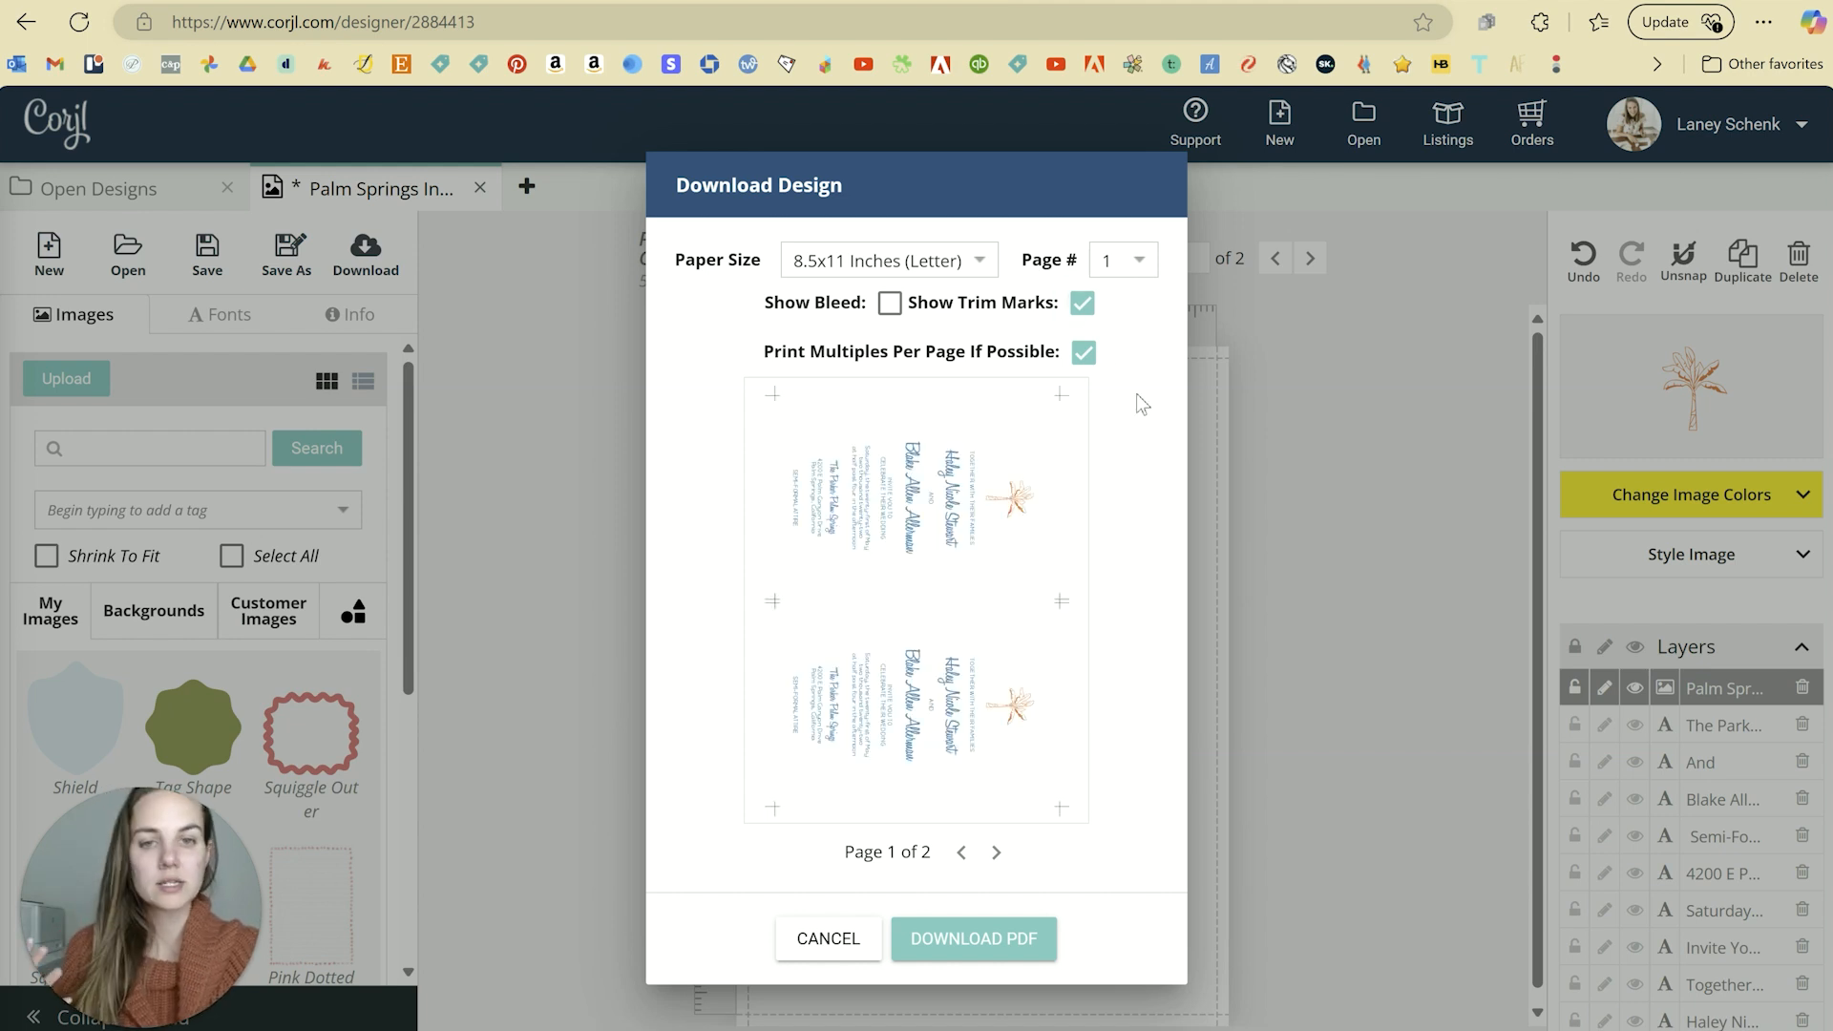
pyautogui.click(1005, 944)
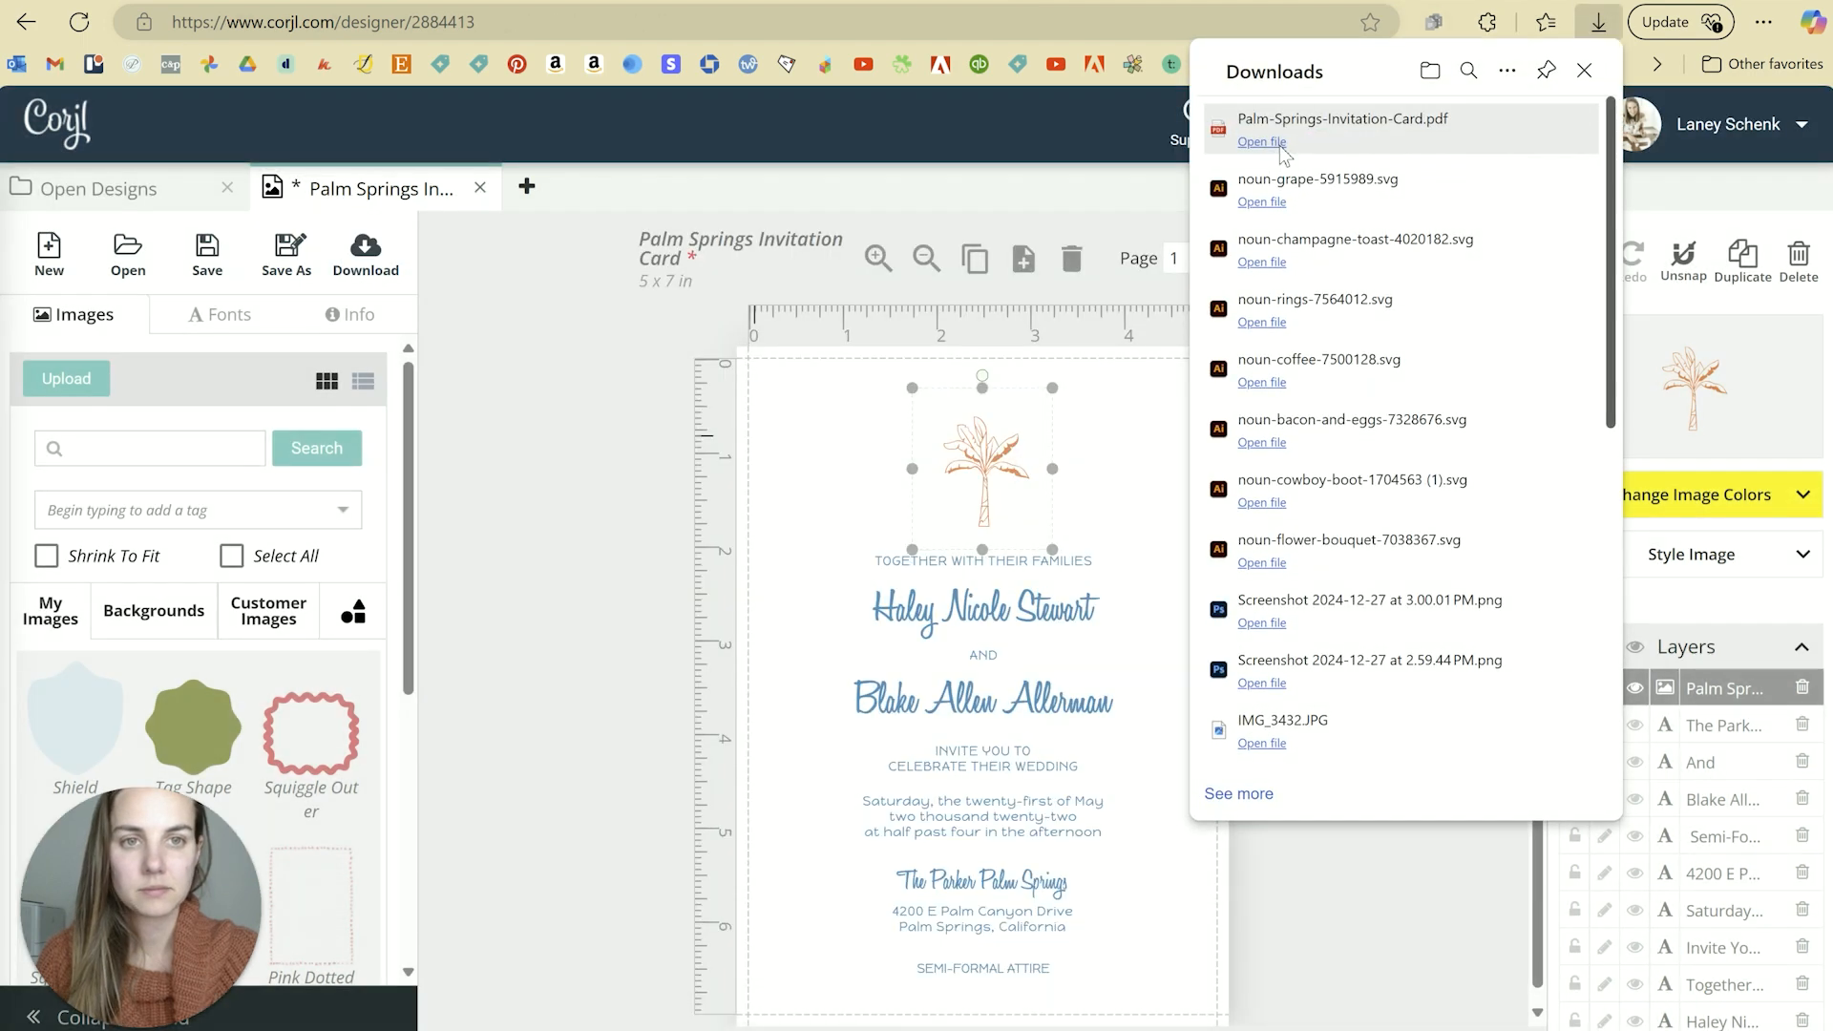
# Step: Open Palm-Springs-Invitation-Card.pdf to check its trim marks, then return to the Corjl design
pyautogui.click(1277, 150)
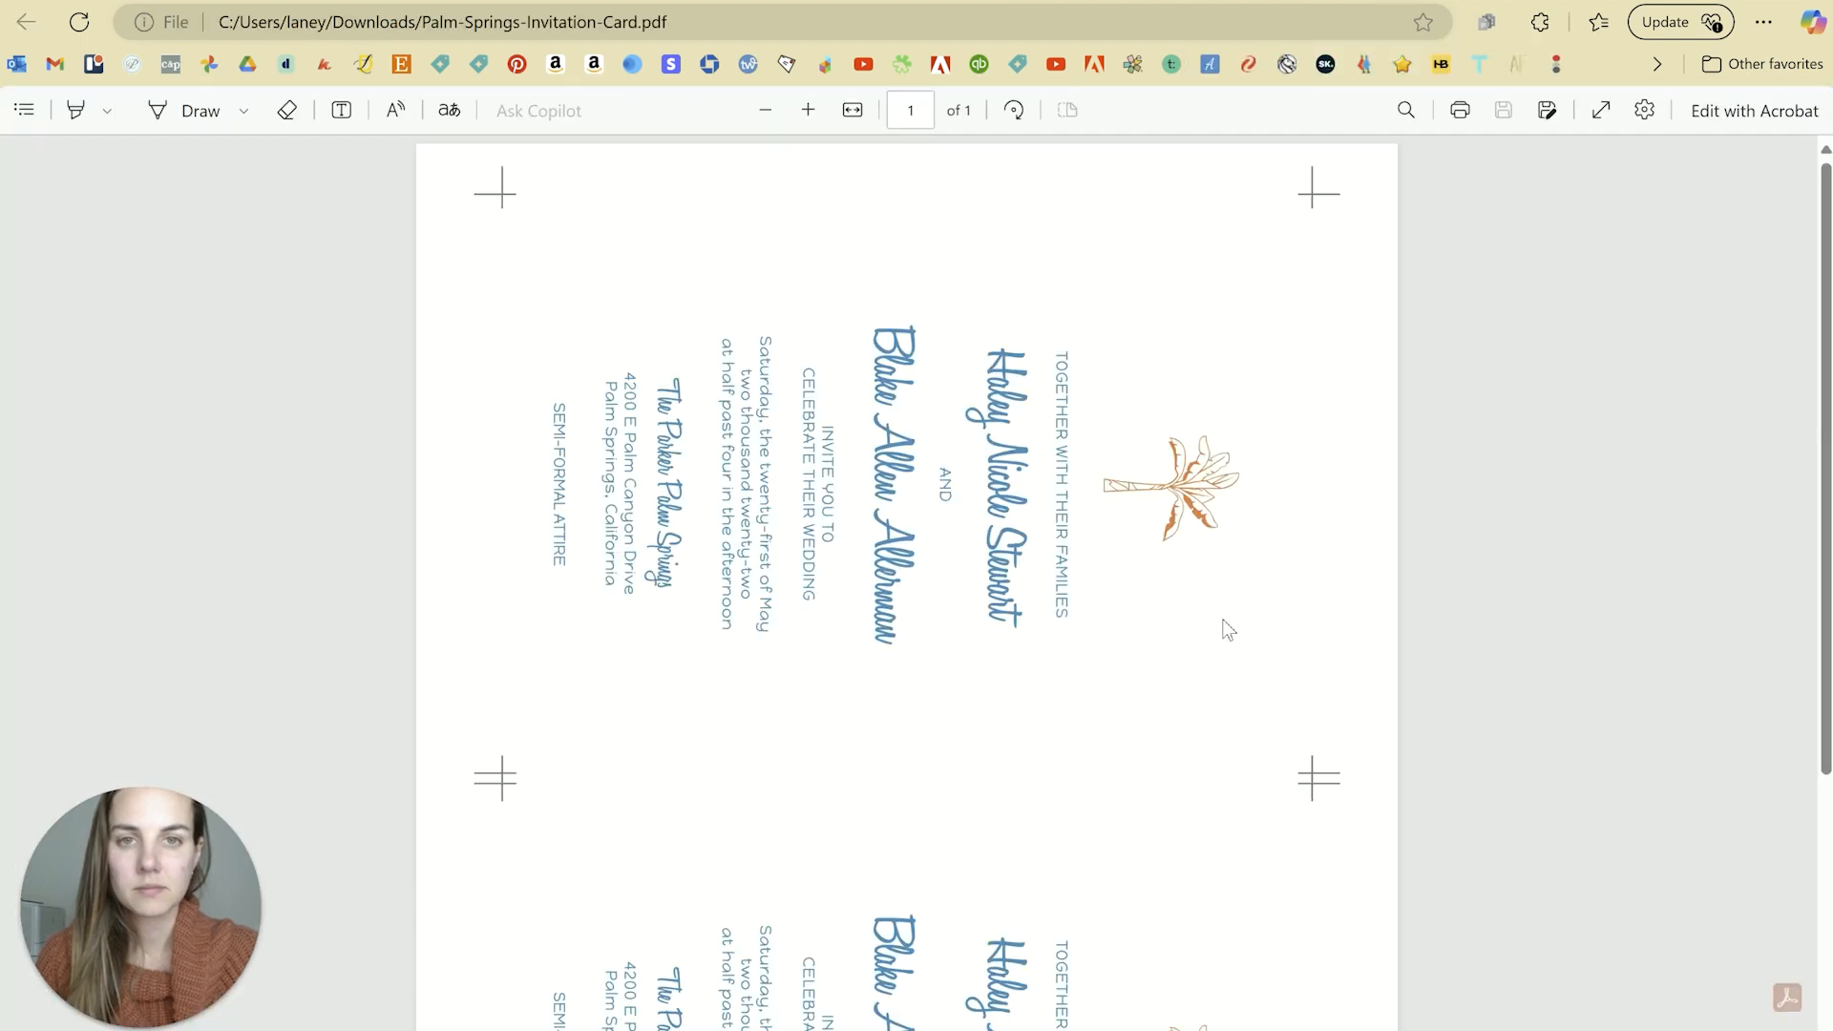
pyautogui.scroll(-3, 1232, 630)
pyautogui.scroll(3, 1235, 630)
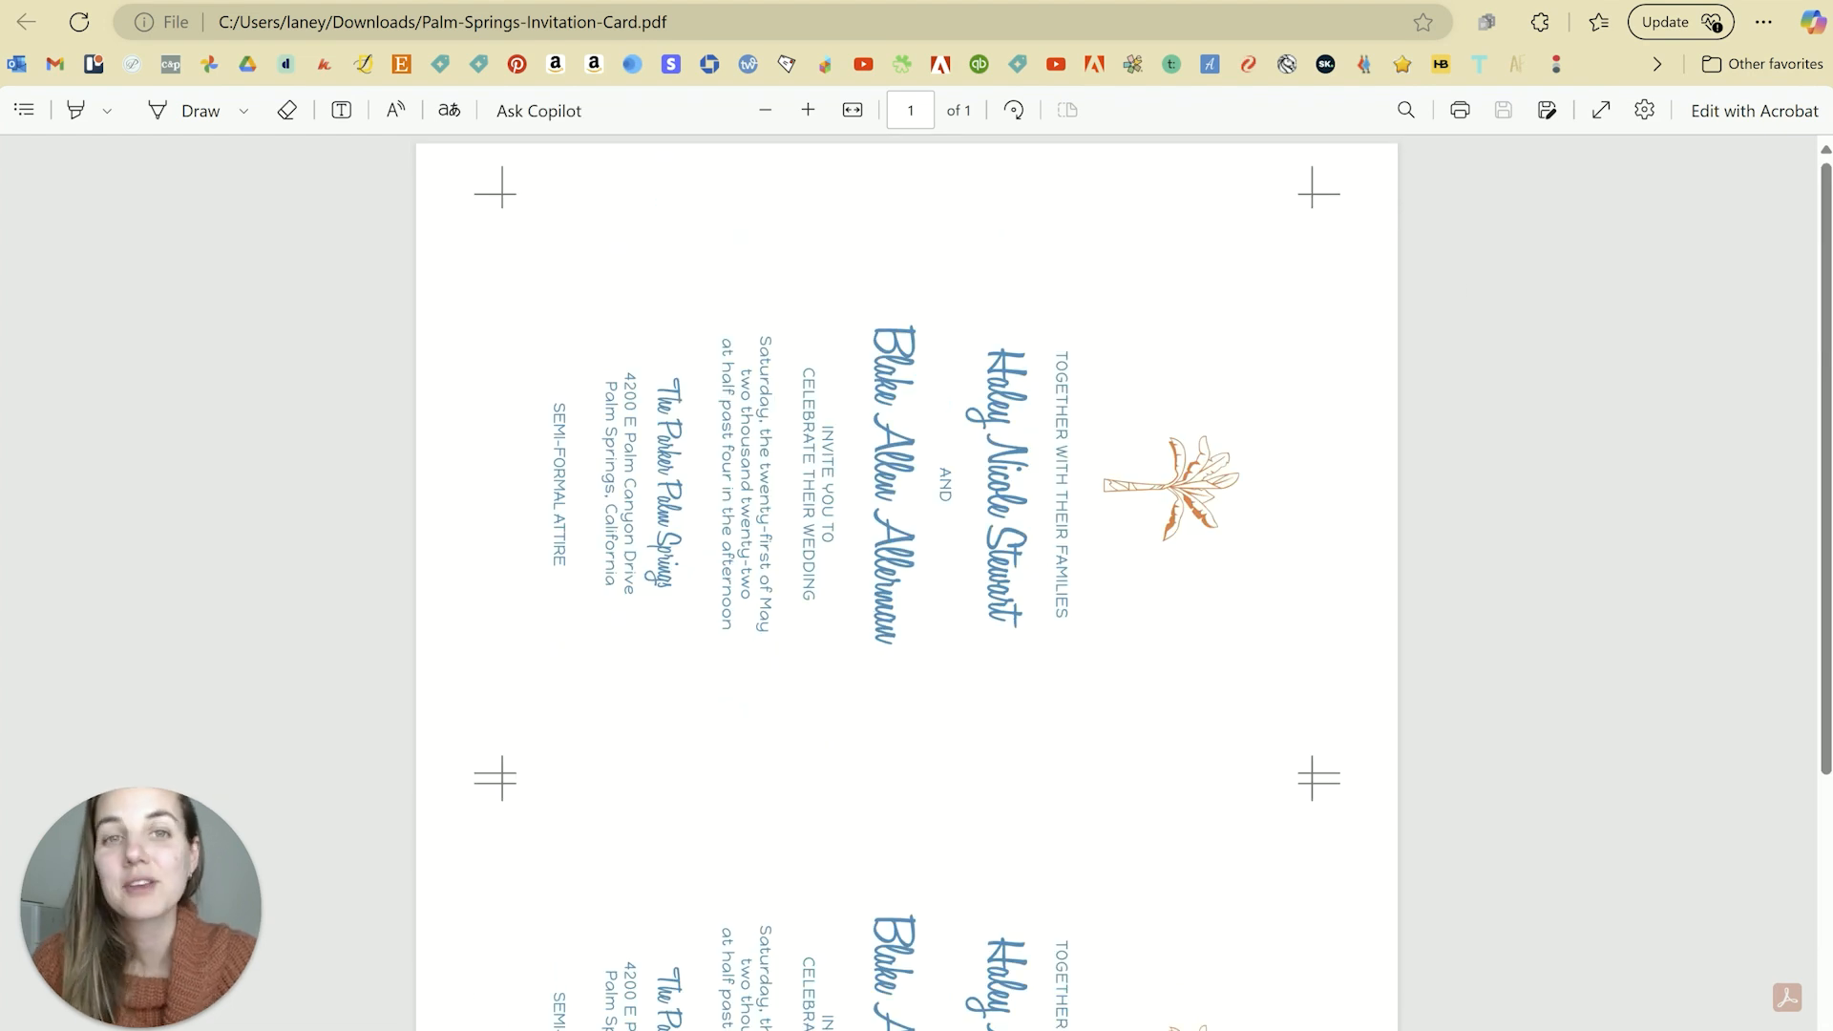
pyautogui.hotkey('ctrl', 'Tab')
pyautogui.click(1400, 738)
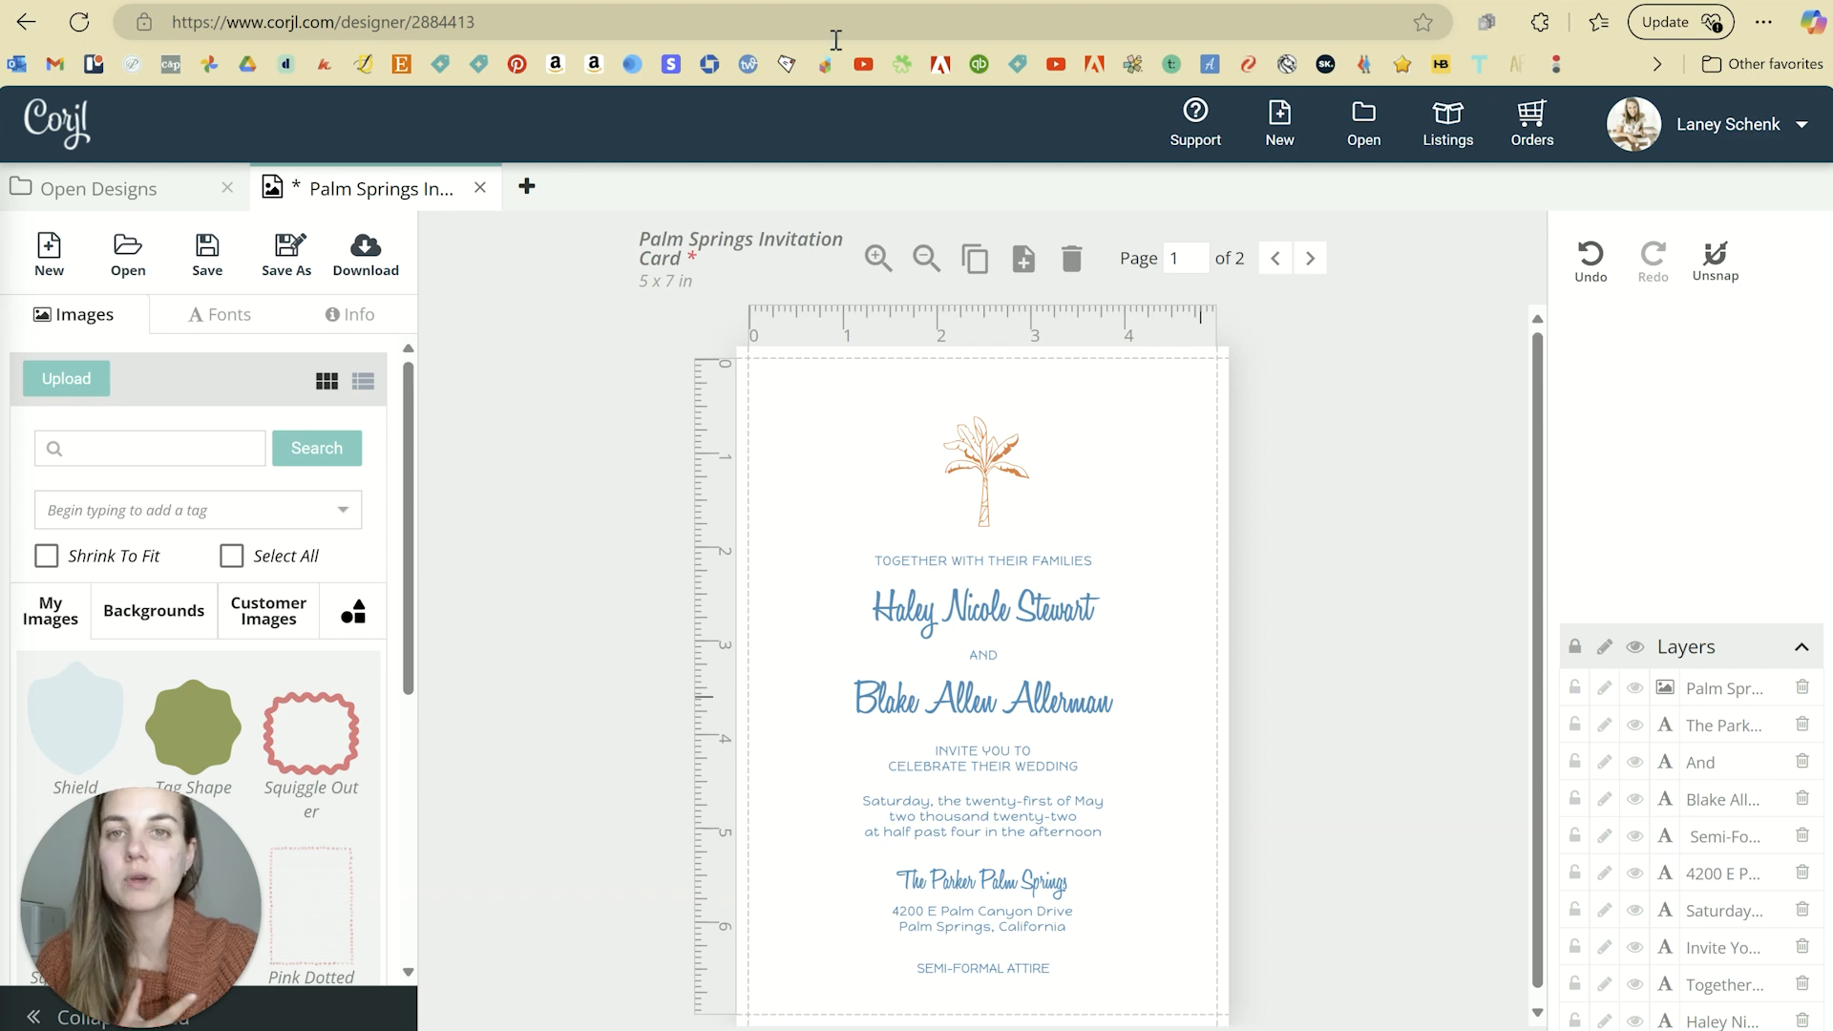
# Step: Switch to the Etsy shop and scroll to the Invitation Templates section showing the Palm Springs suite
pyautogui.hotkey('ctrl', 'Tab')
pyautogui.scroll(7, 917, 554)
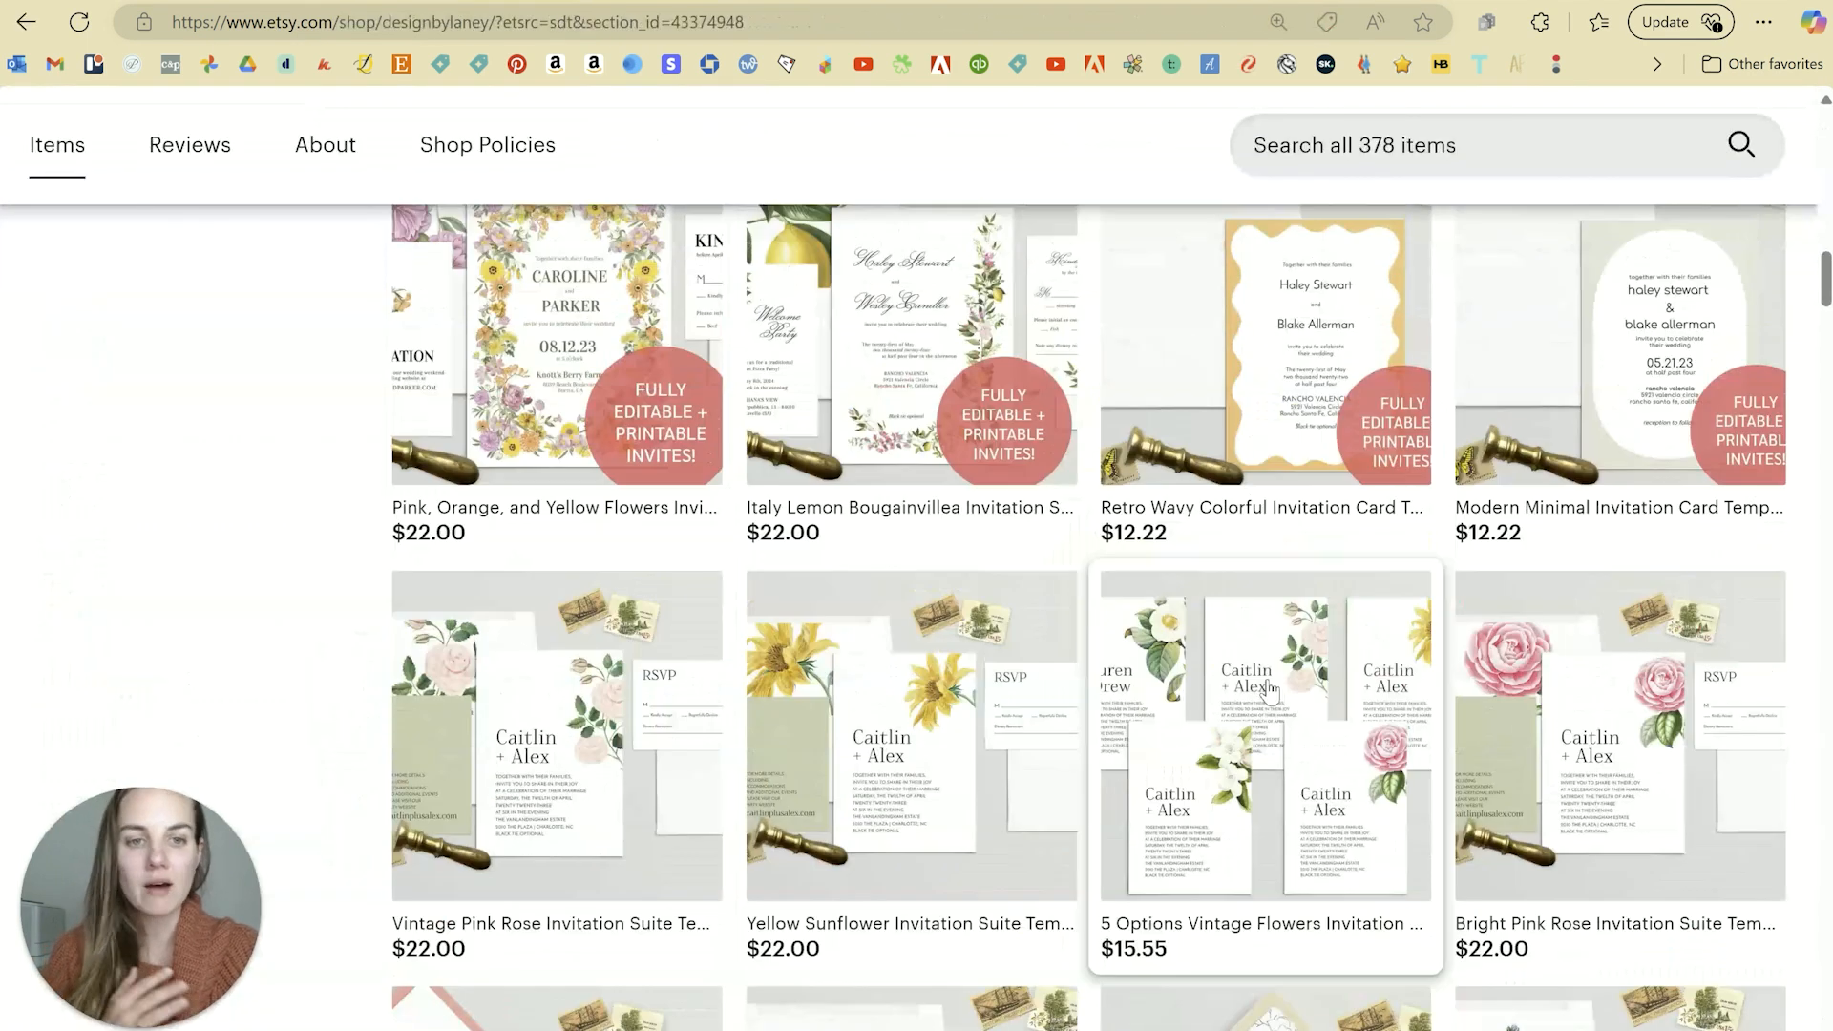
pyautogui.scroll(6, 1270, 690)
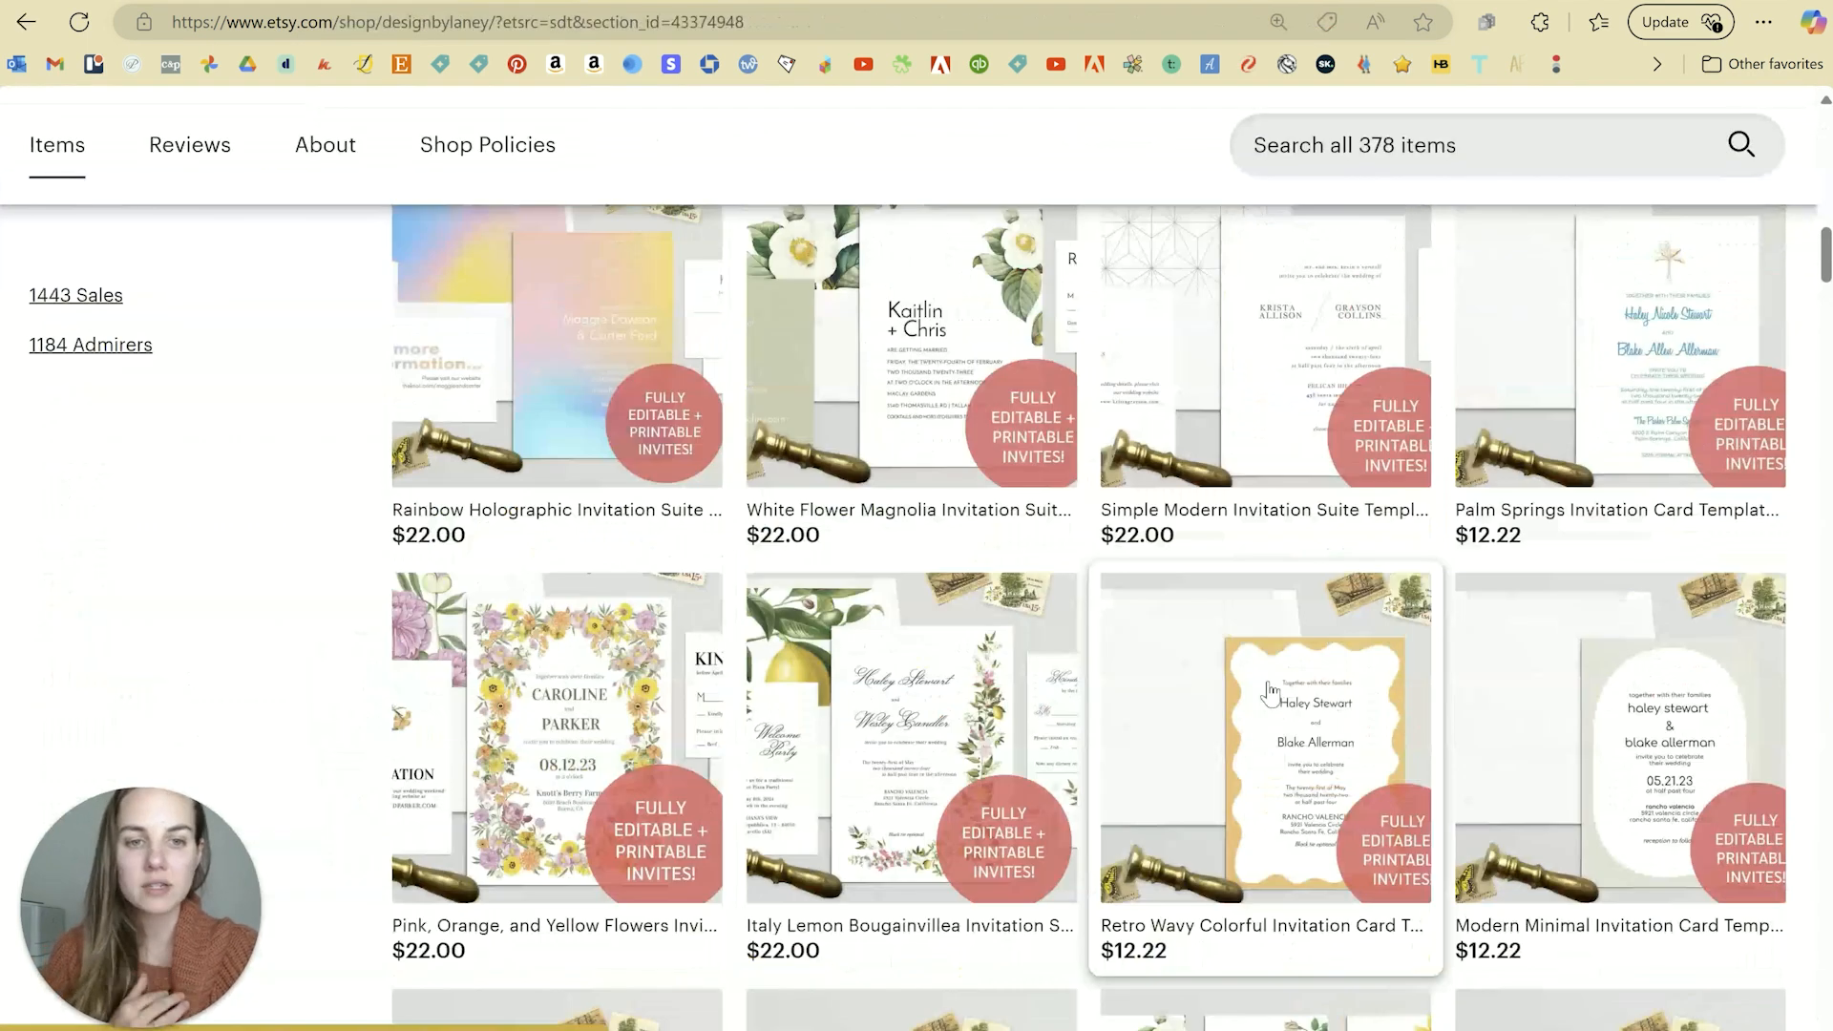
pyautogui.scroll(-5, 1270, 689)
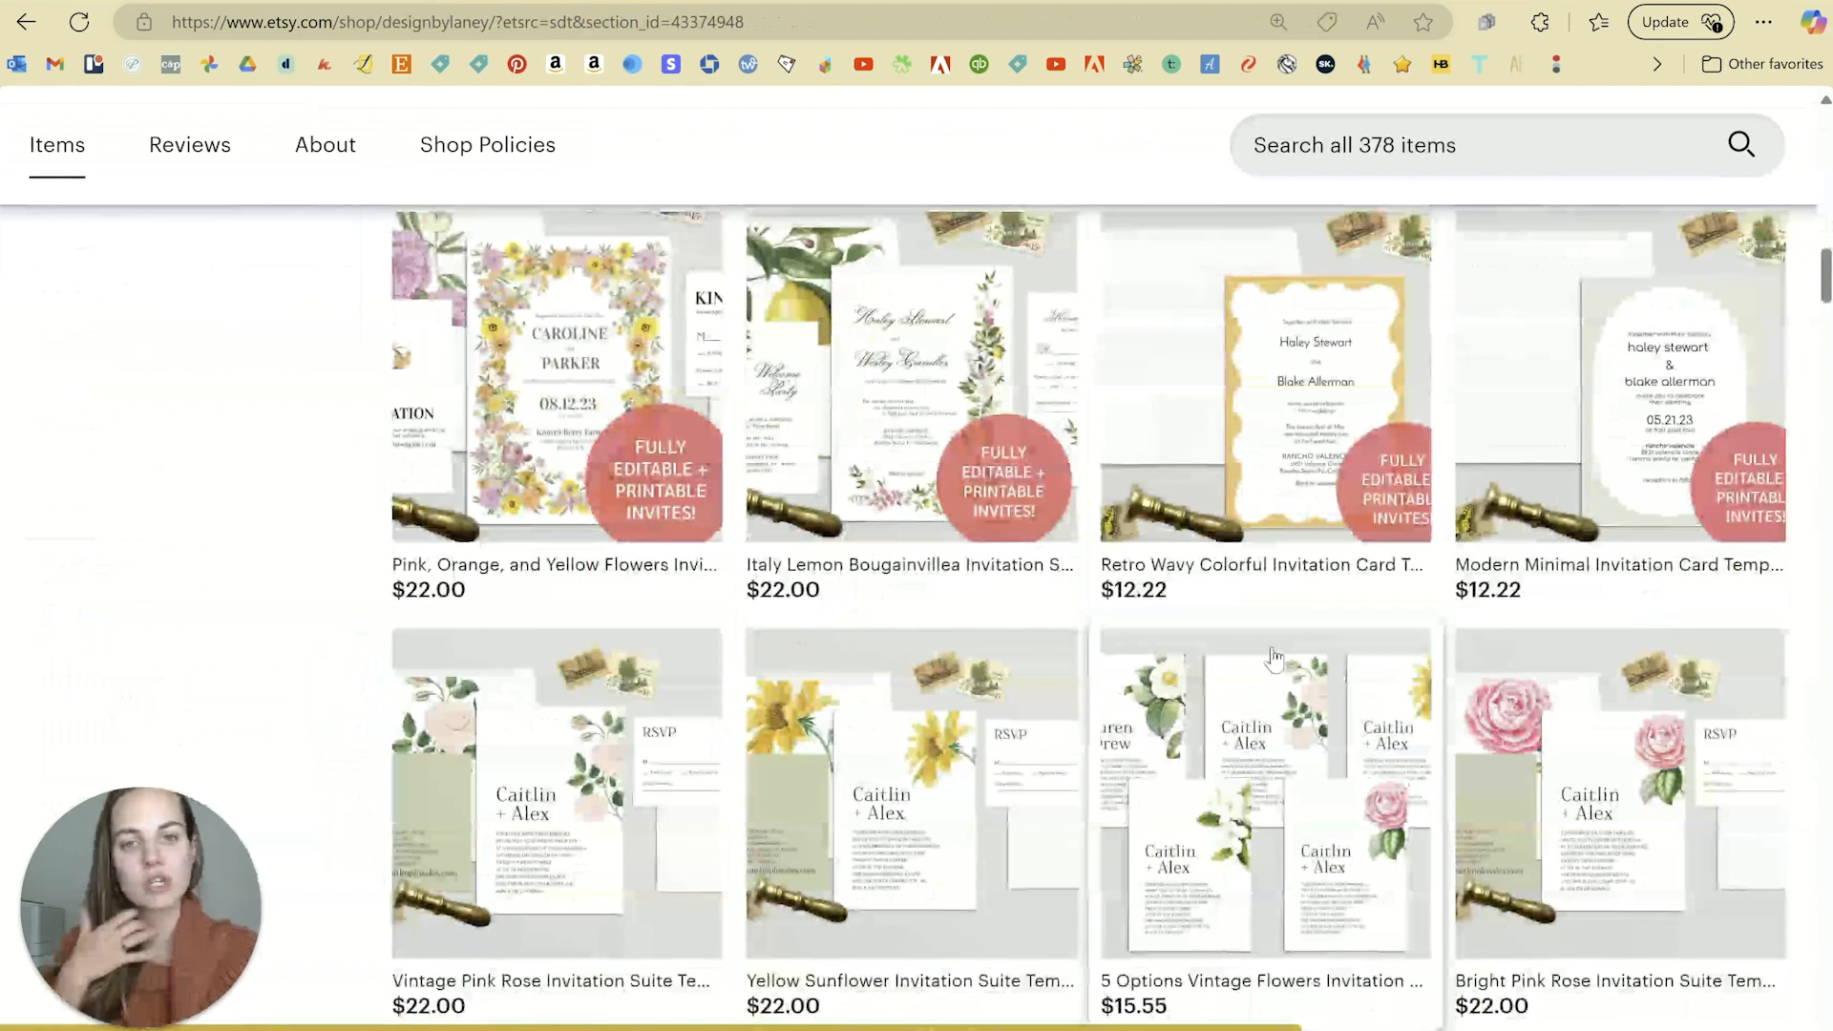
pyautogui.scroll(-3, 1261, 586)
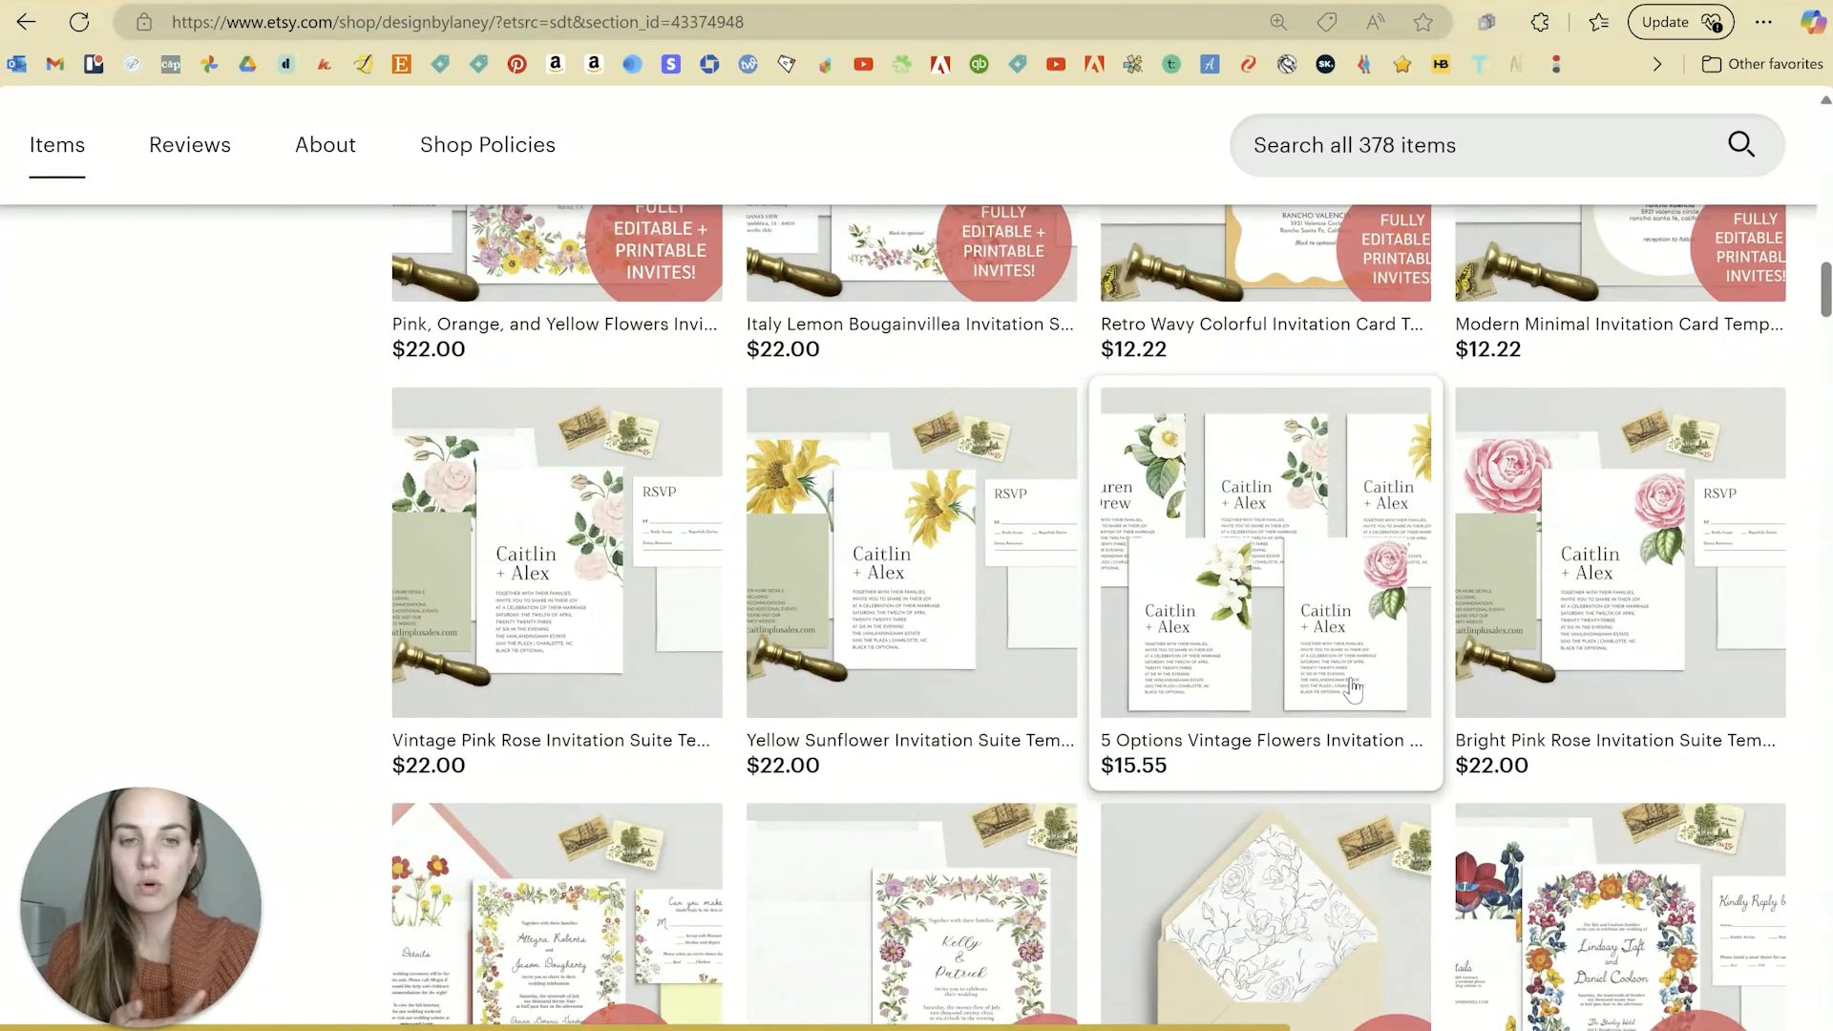
pyautogui.scroll(-5, 1358, 652)
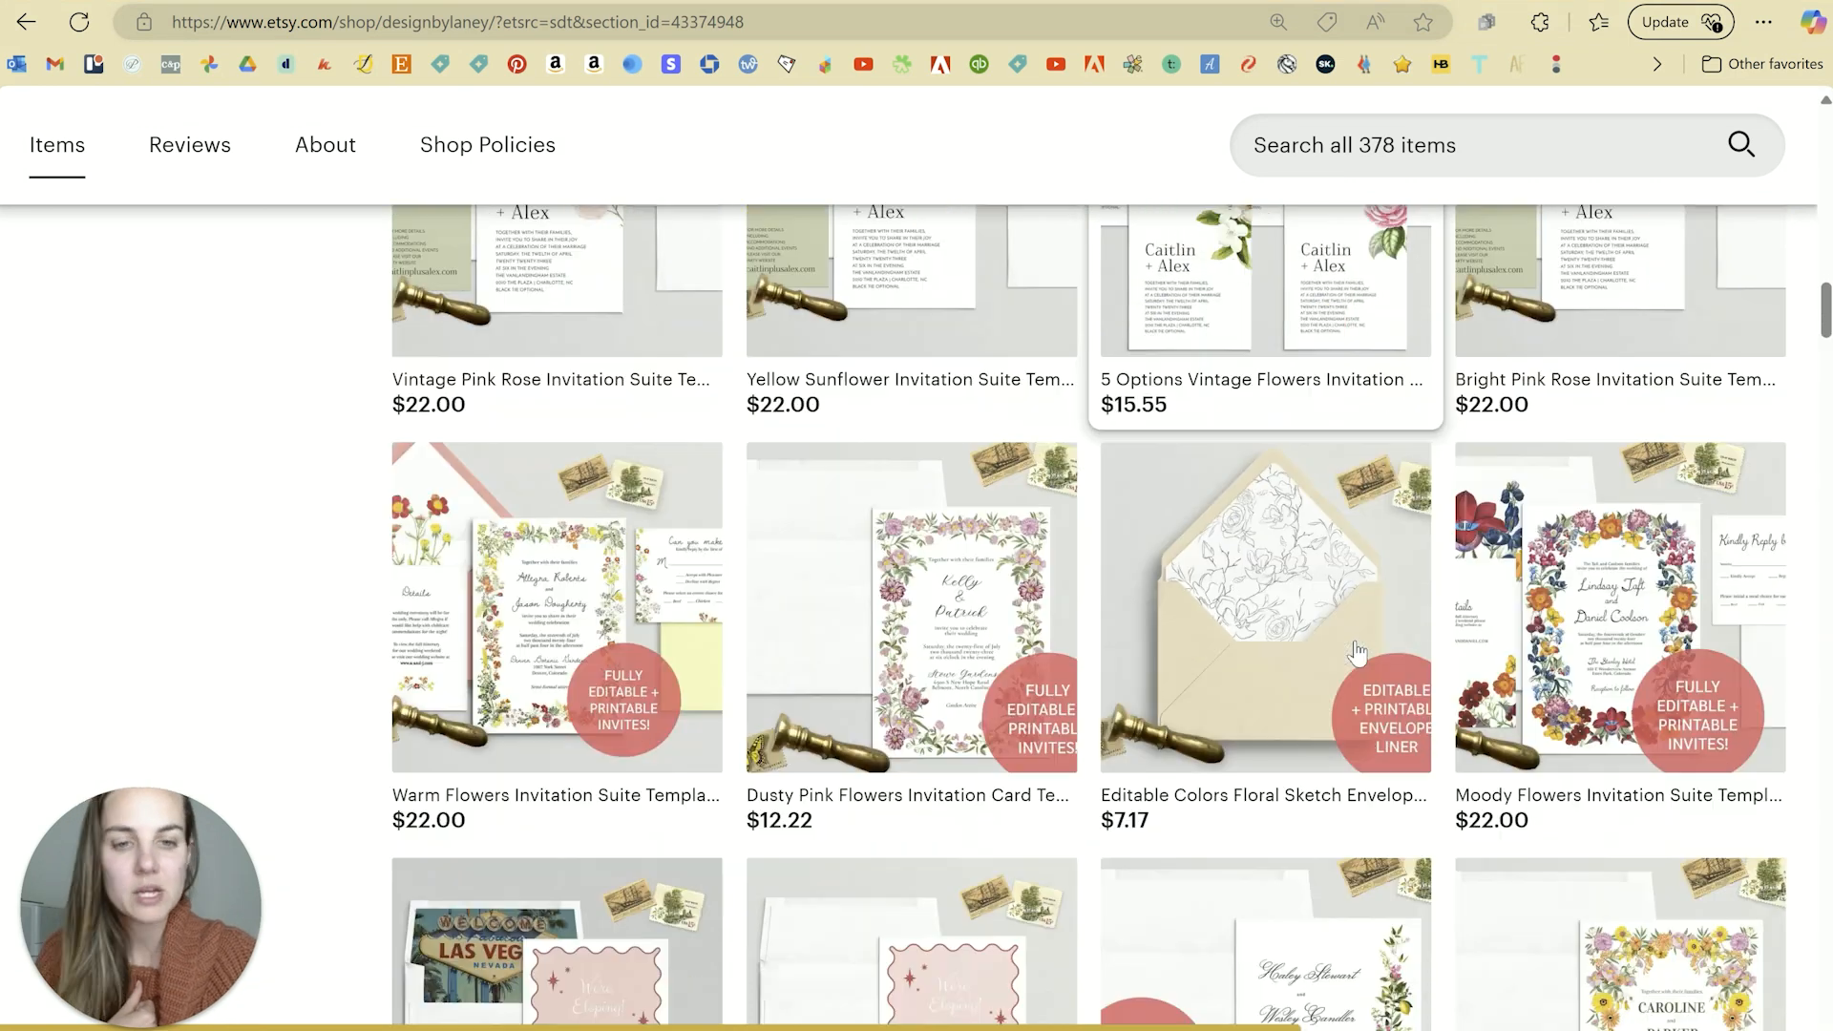
pyautogui.scroll(-5, 920, 470)
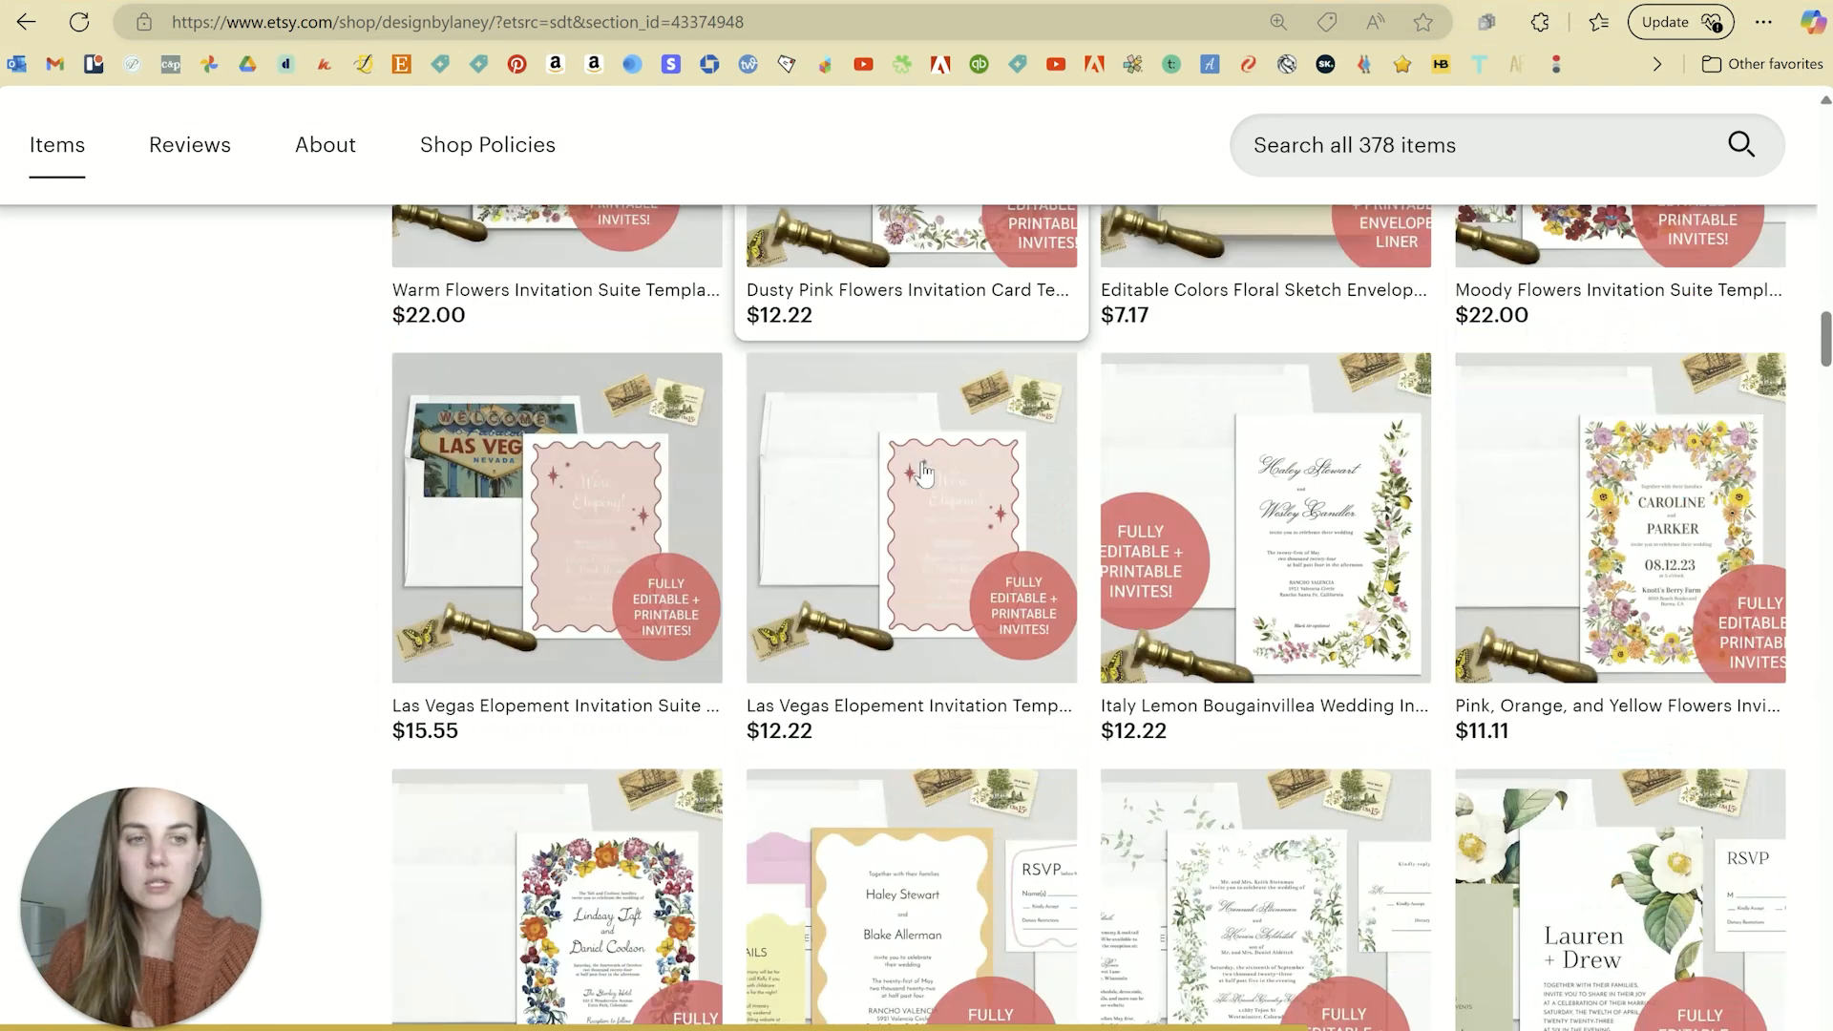
pyautogui.scroll(-2, 991, 540)
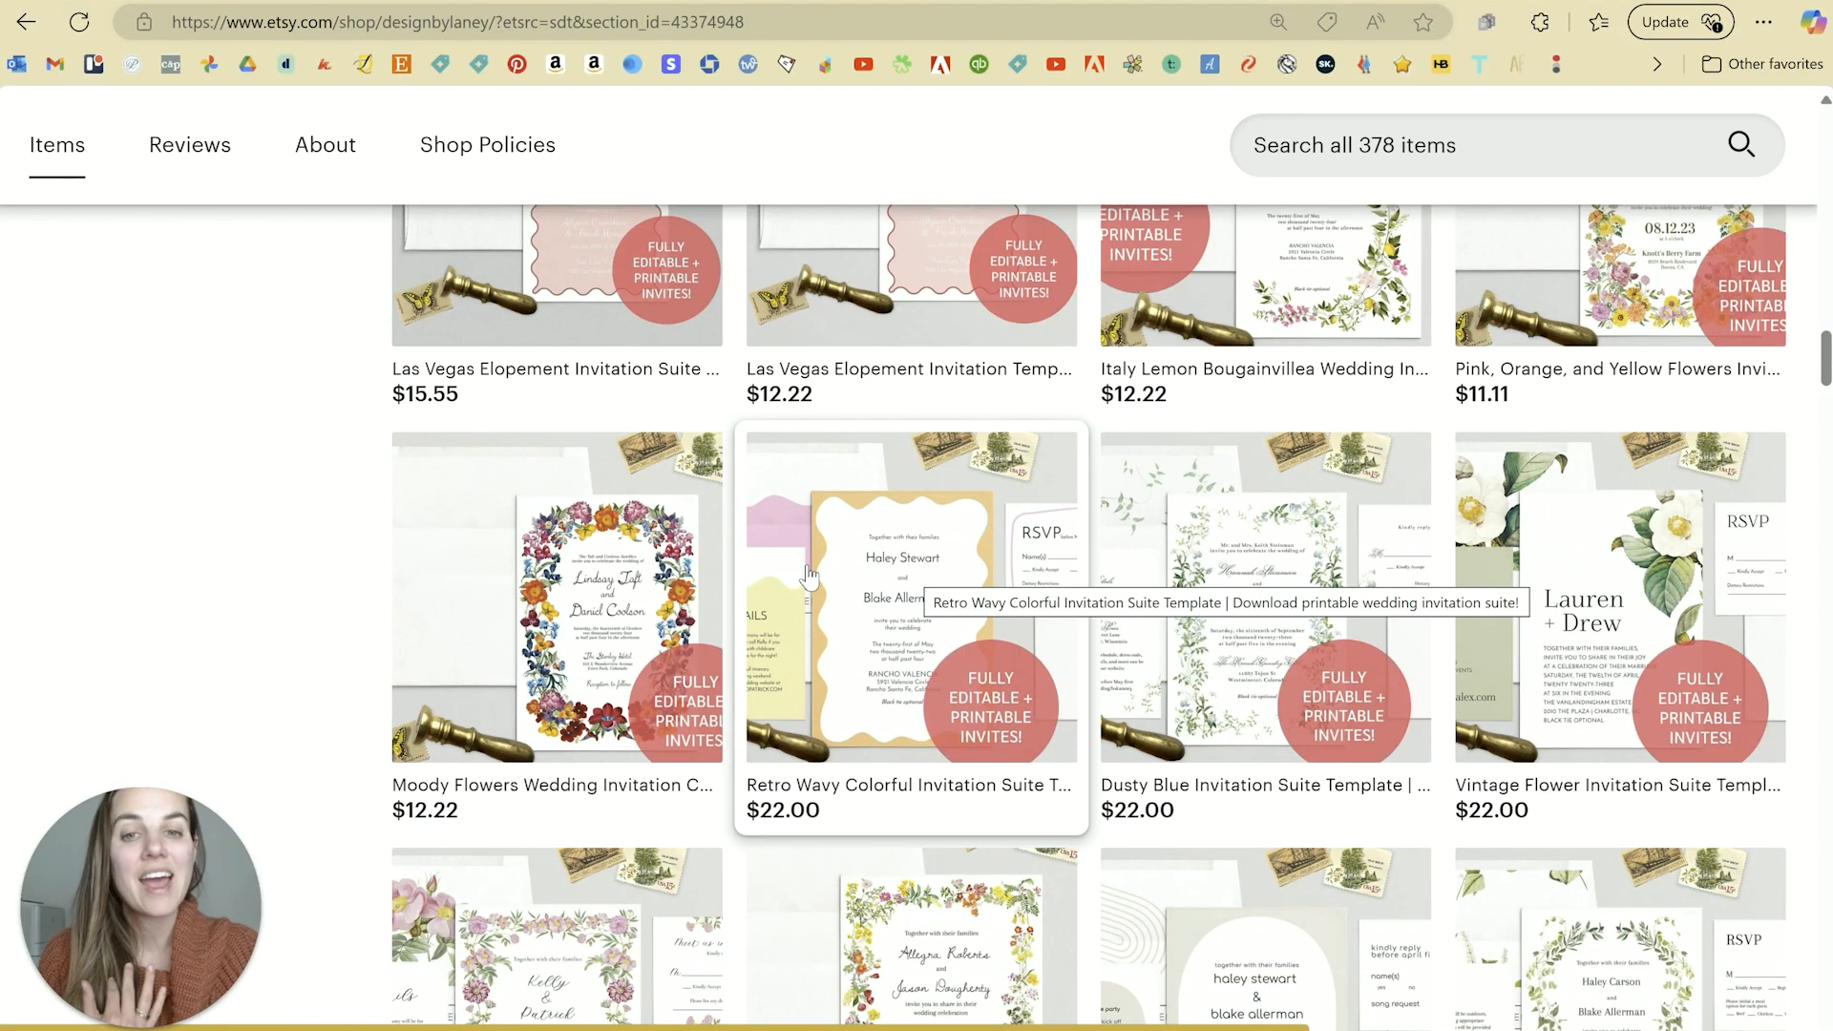
pyautogui.scroll(-6, 913, 583)
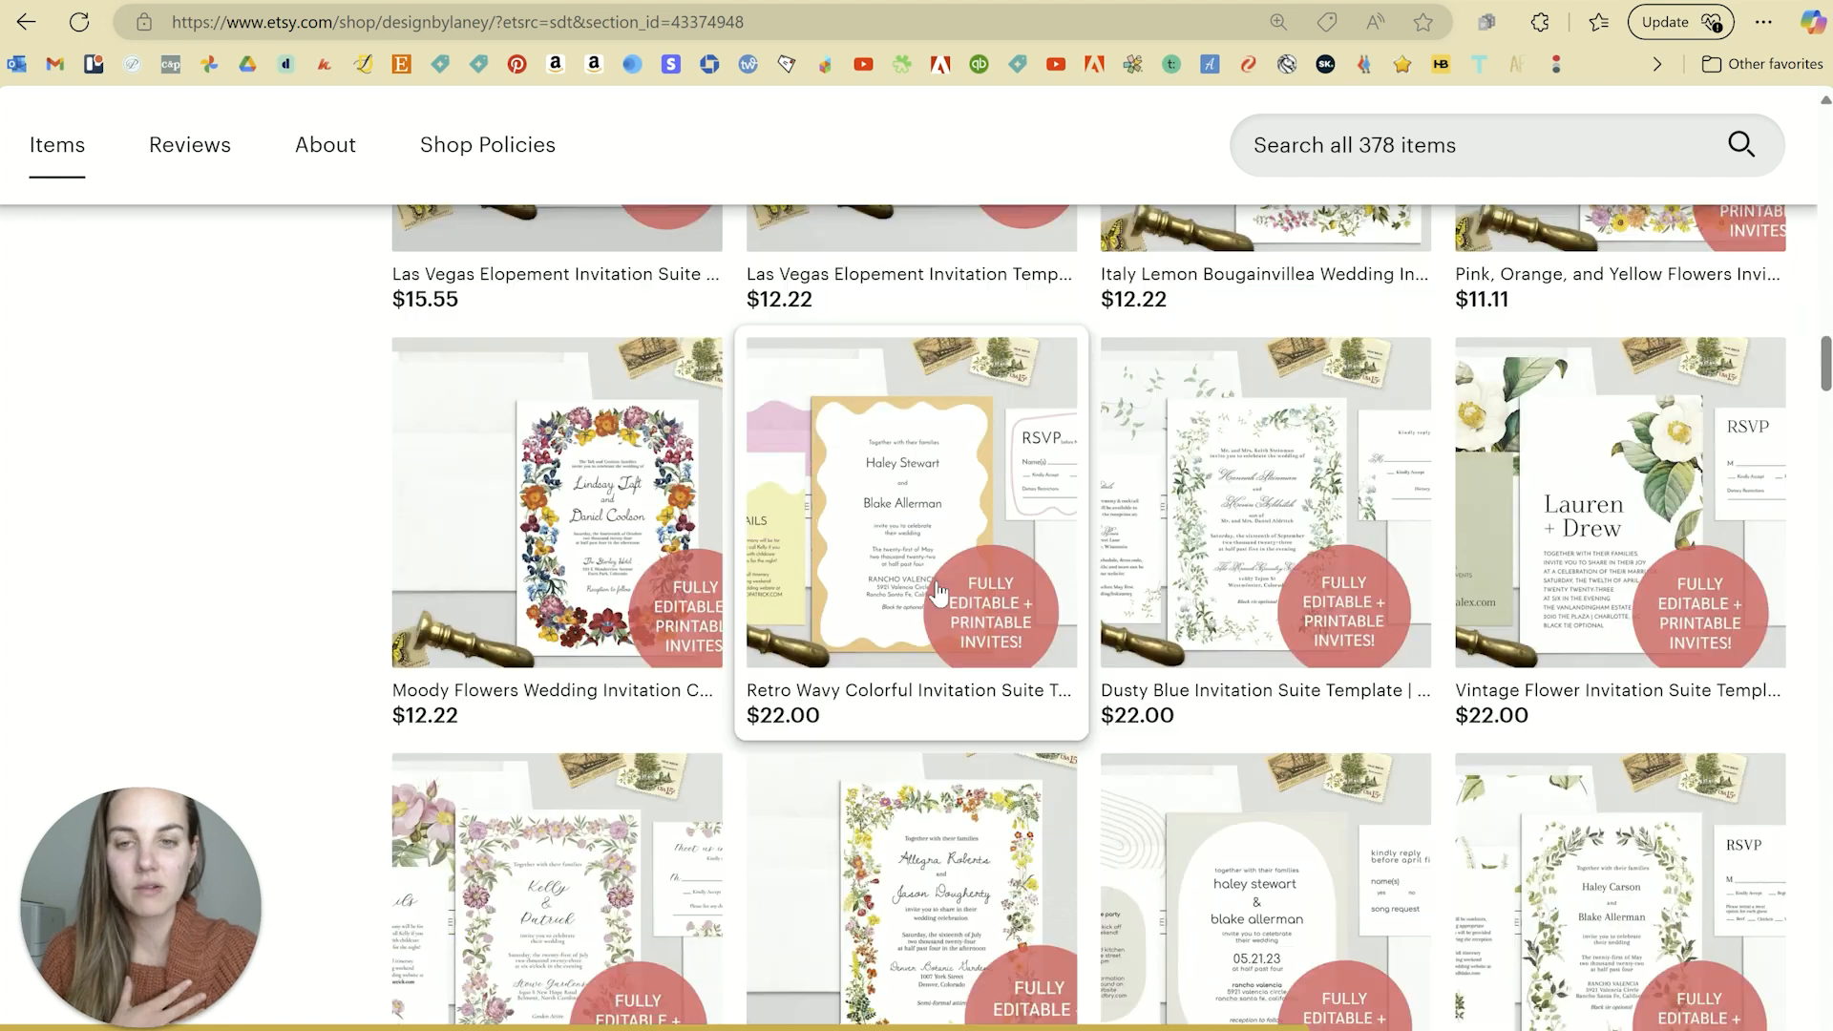
pyautogui.scroll(20, 1047, 544)
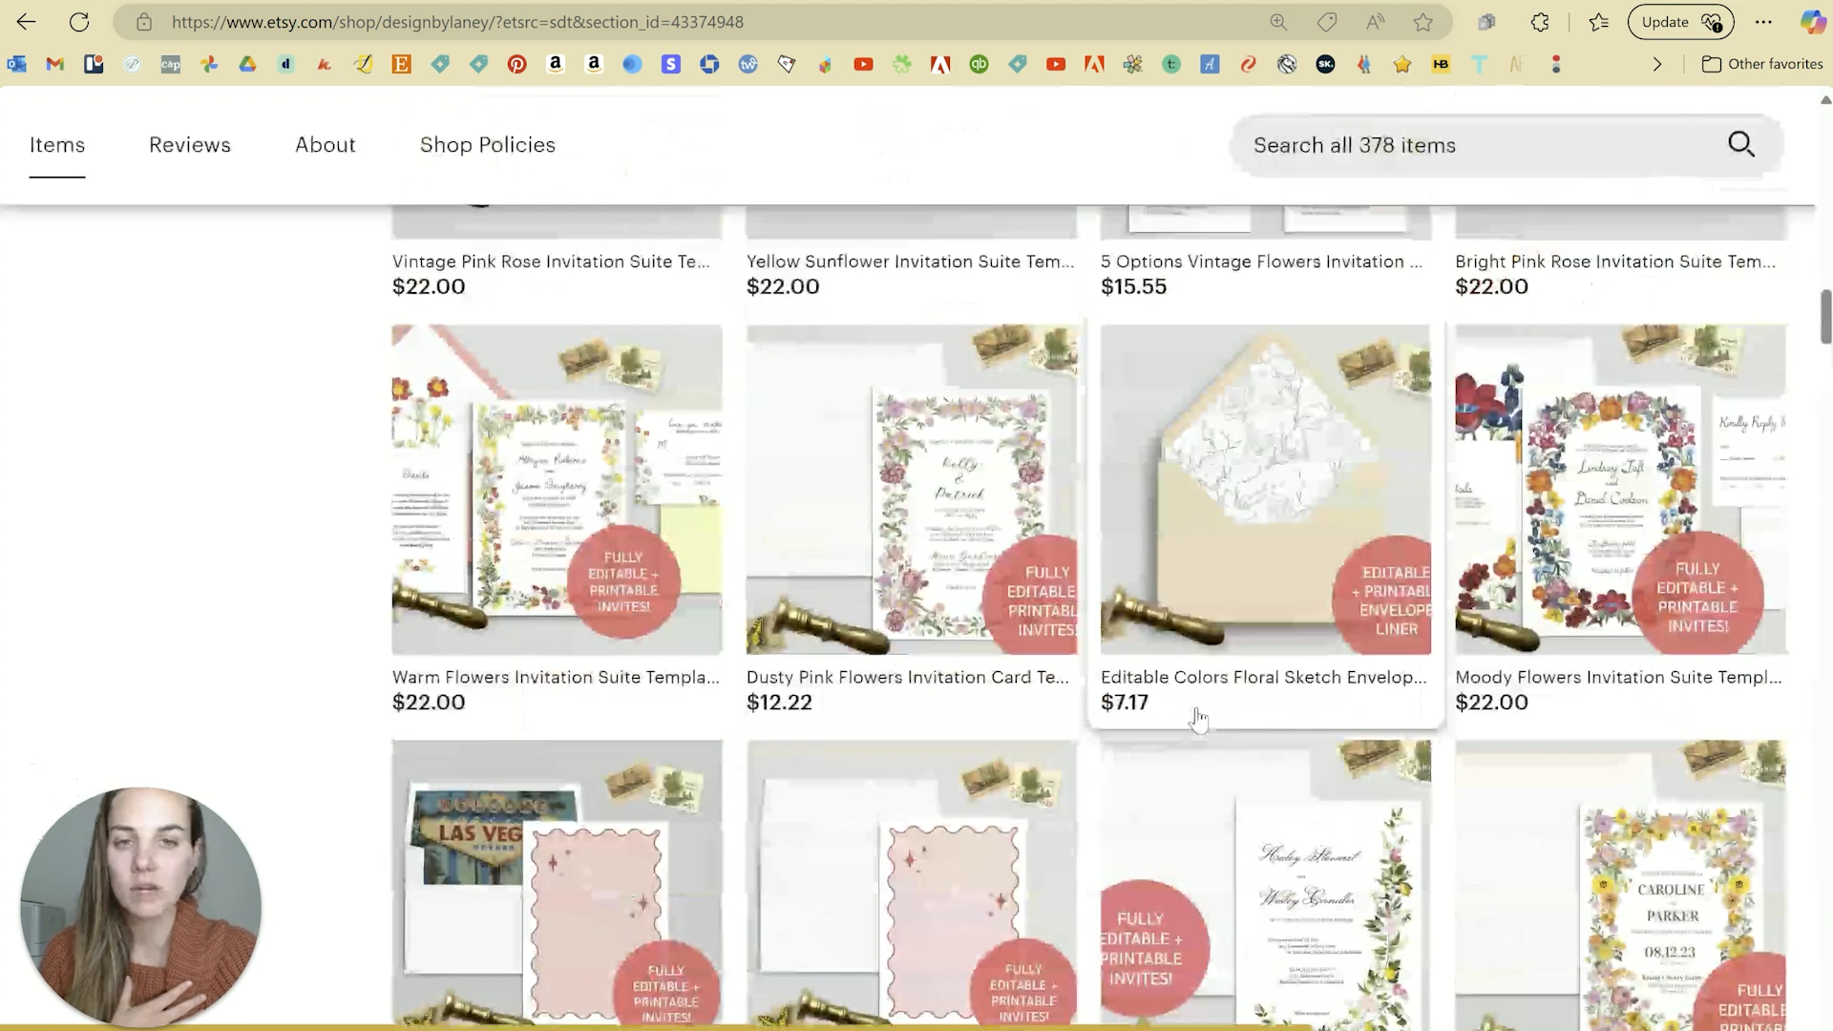
pyautogui.scroll(15, 1199, 721)
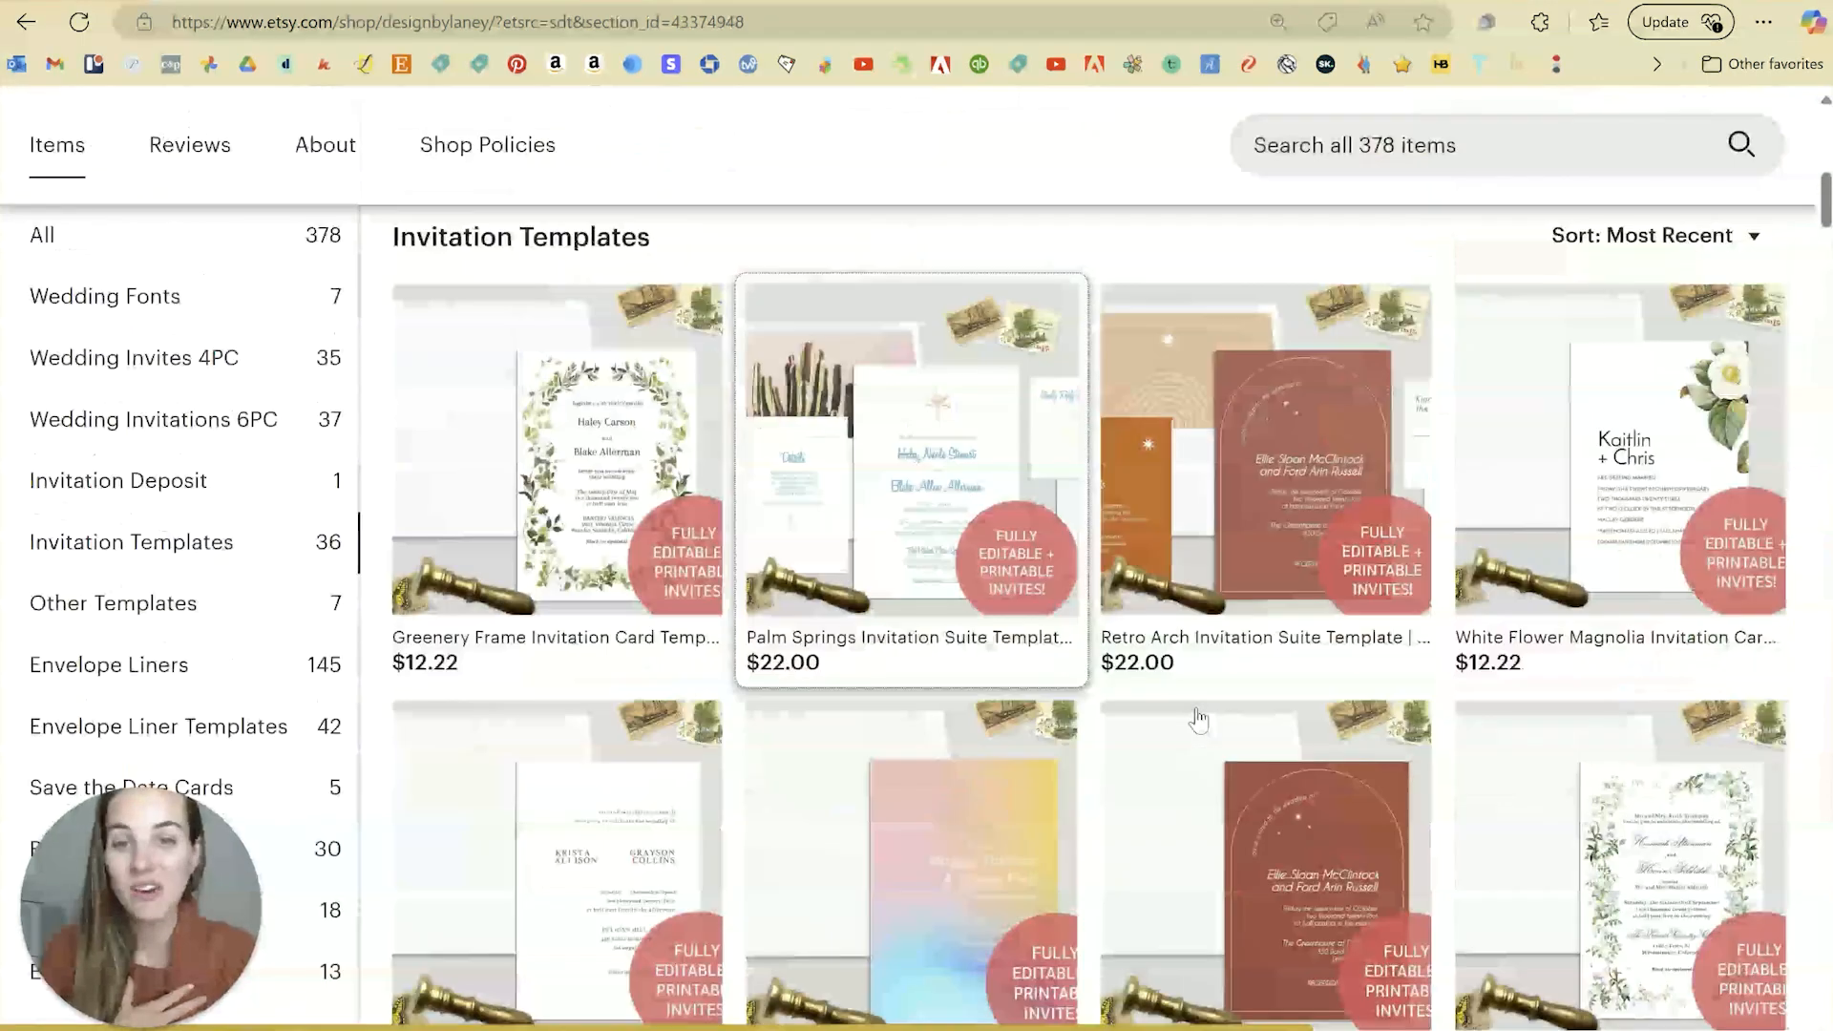
pyautogui.scroll(-3, 1198, 721)
pyautogui.scroll(-1, 1199, 721)
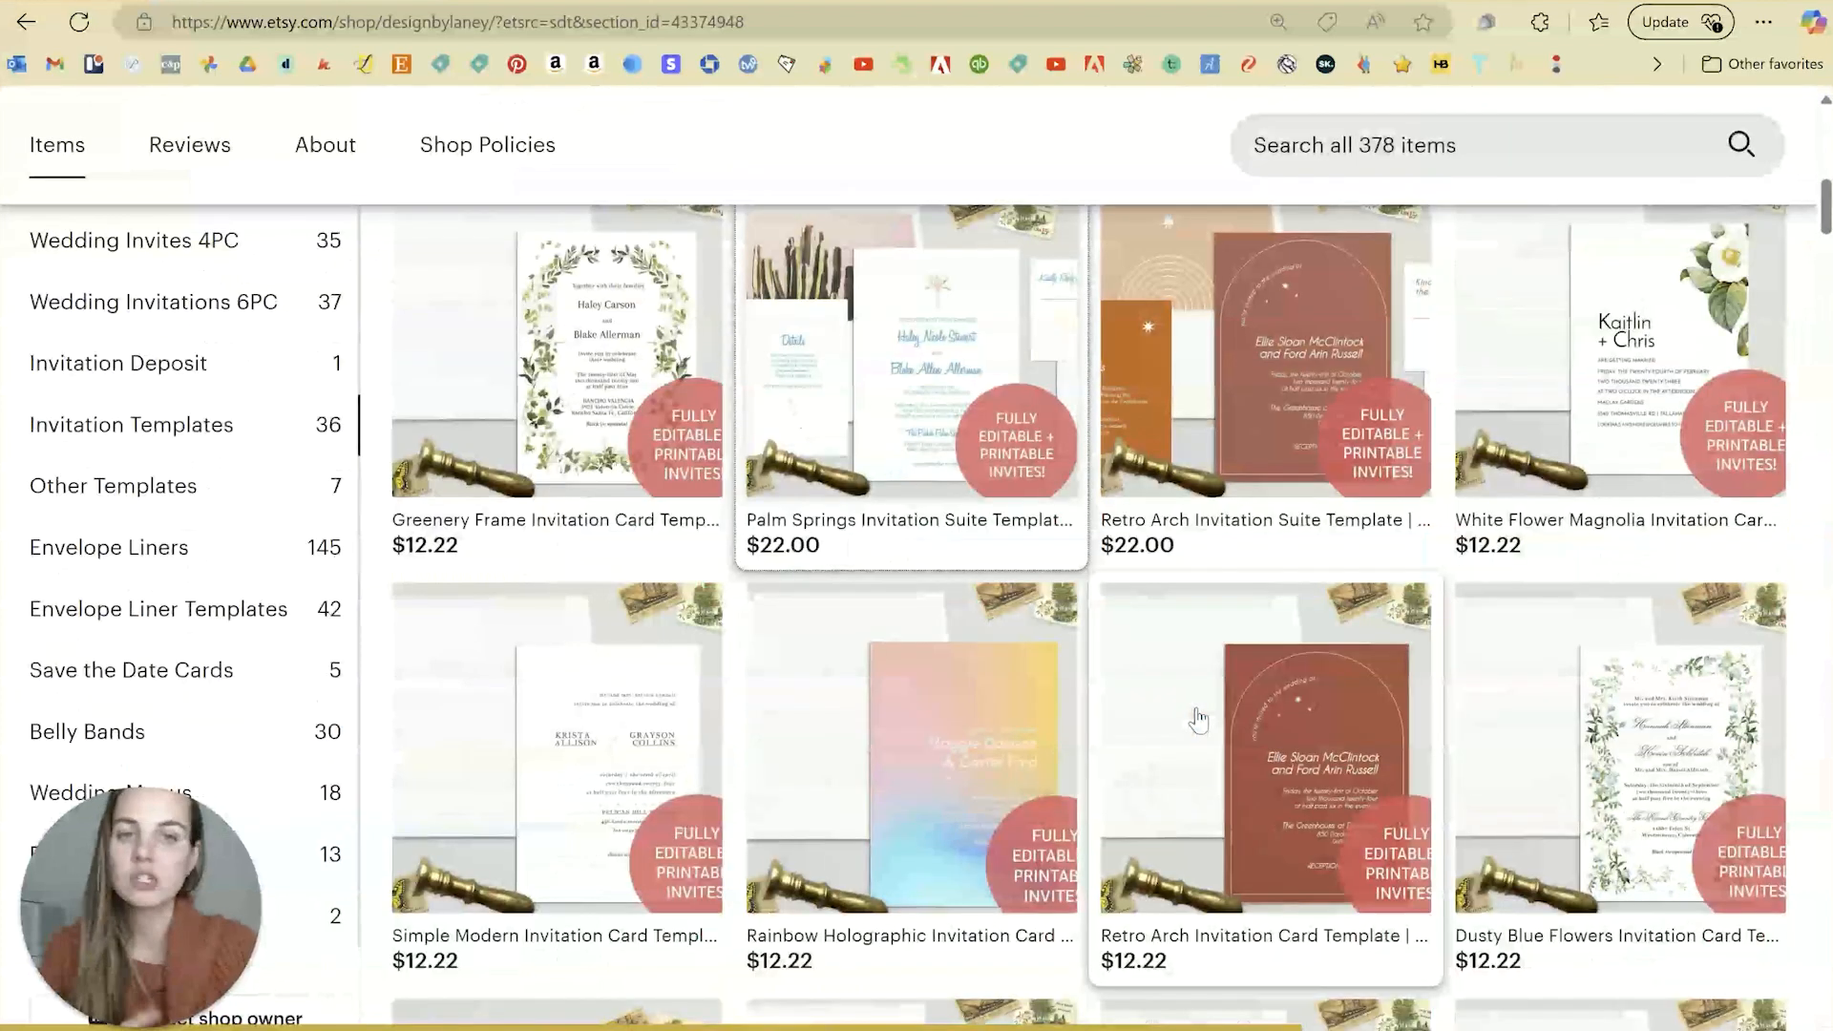